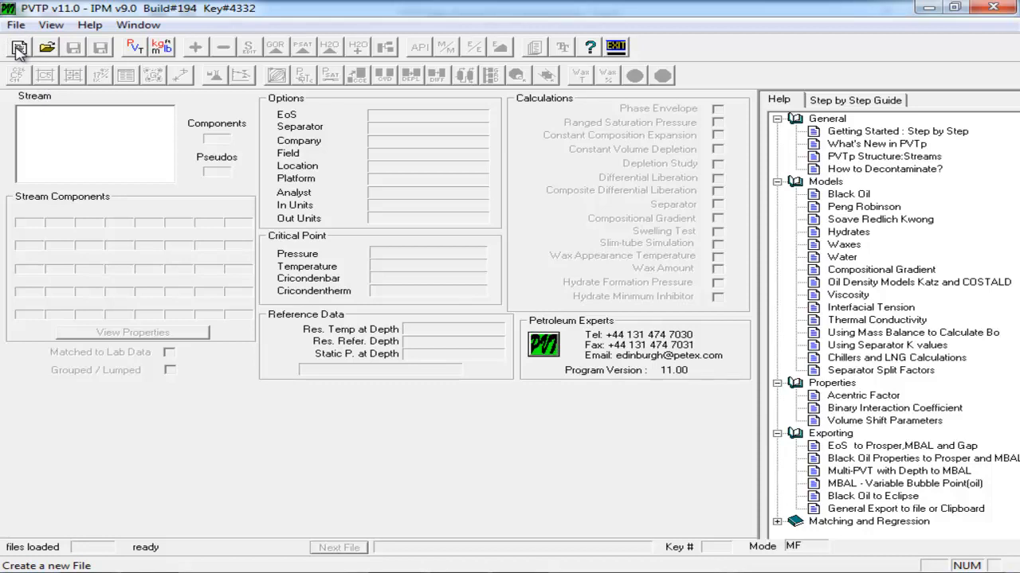
Step: Create a new PVT file and take a look at its component databases, leaving them without choosing anything
click(17, 49)
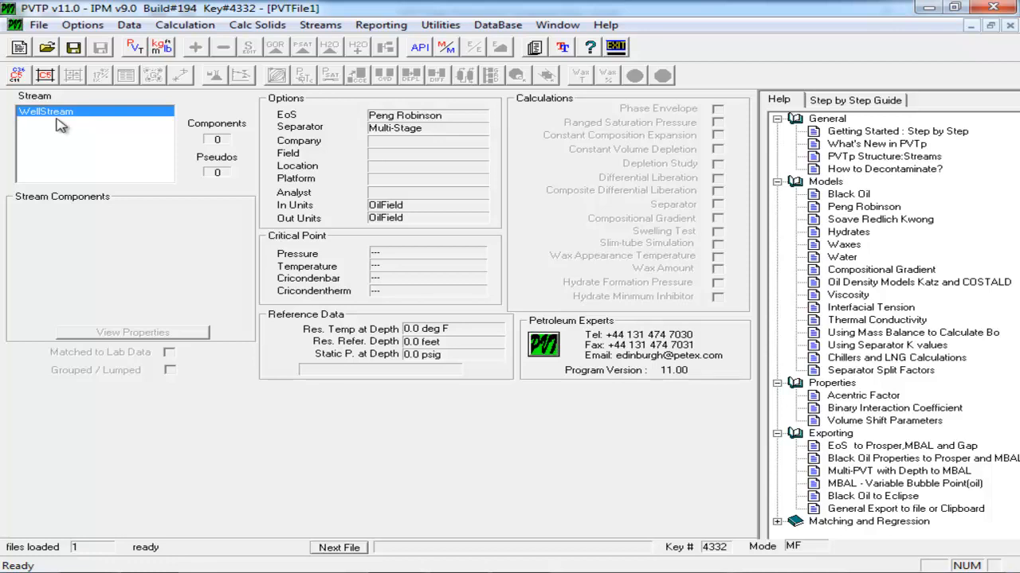
click(19, 75)
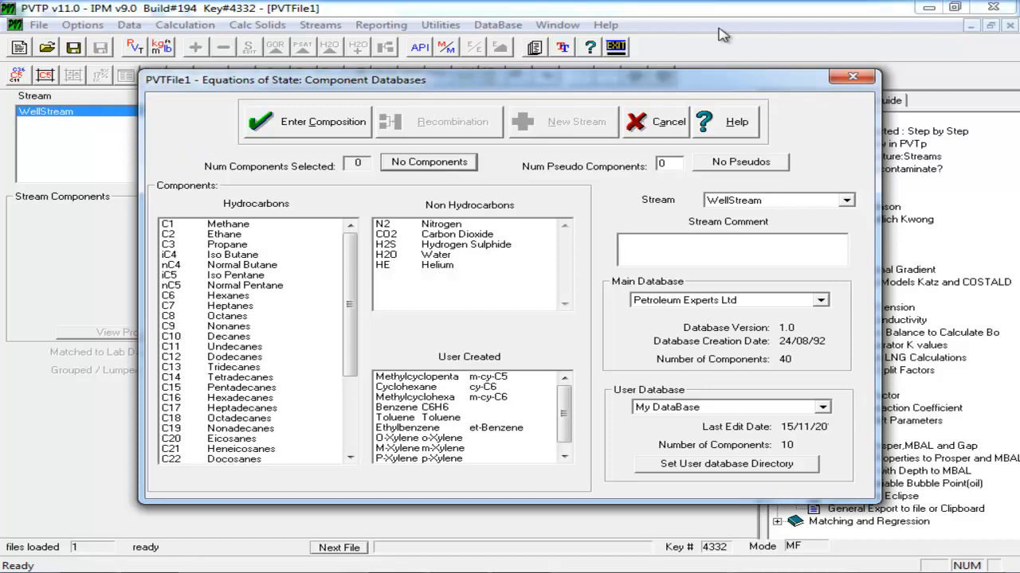
click(853, 76)
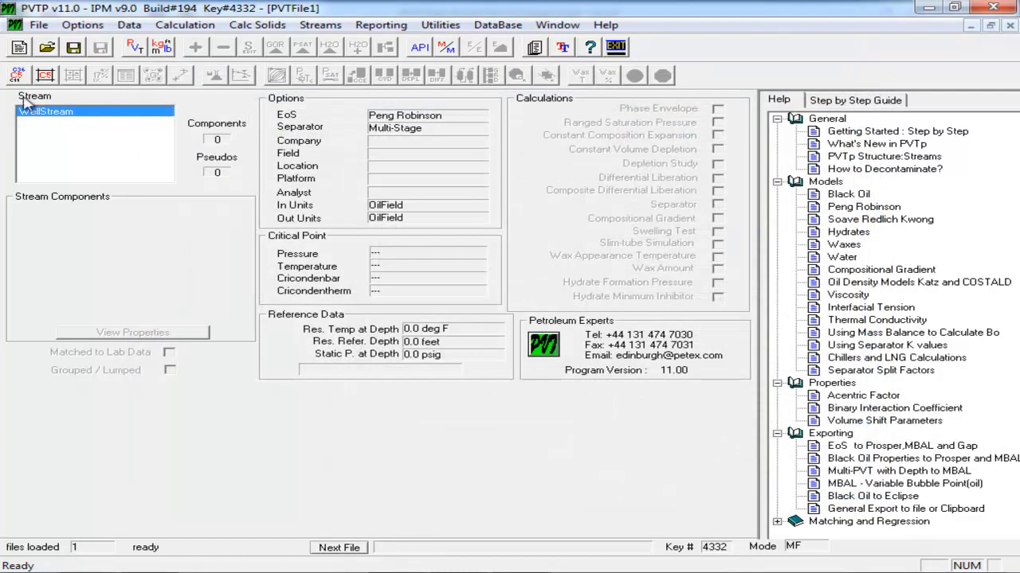
Step: Open the base composition table and copy the component names N2 to C7+ into it from the Comp sheet in Excel
click(45, 76)
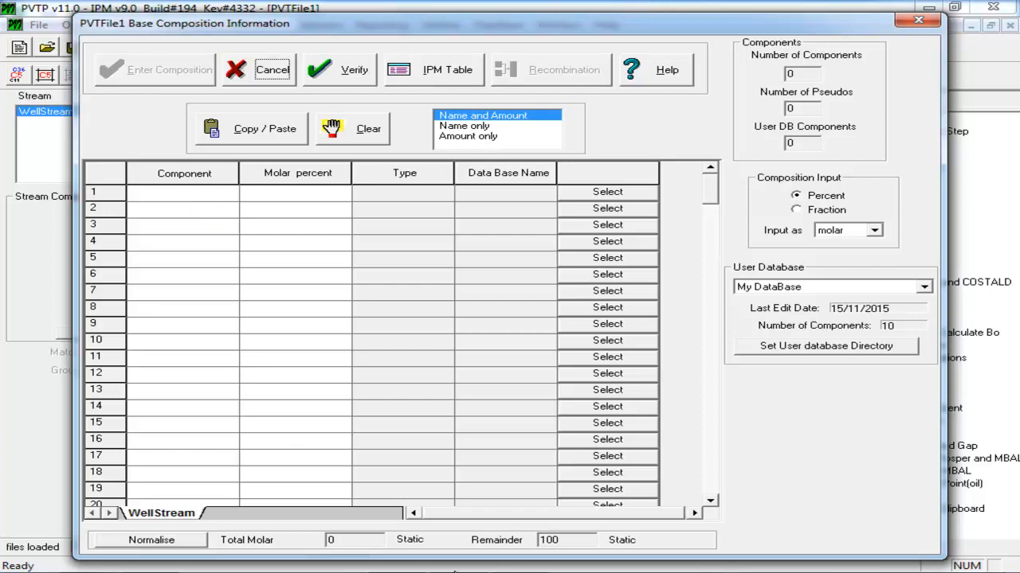
click(451, 571)
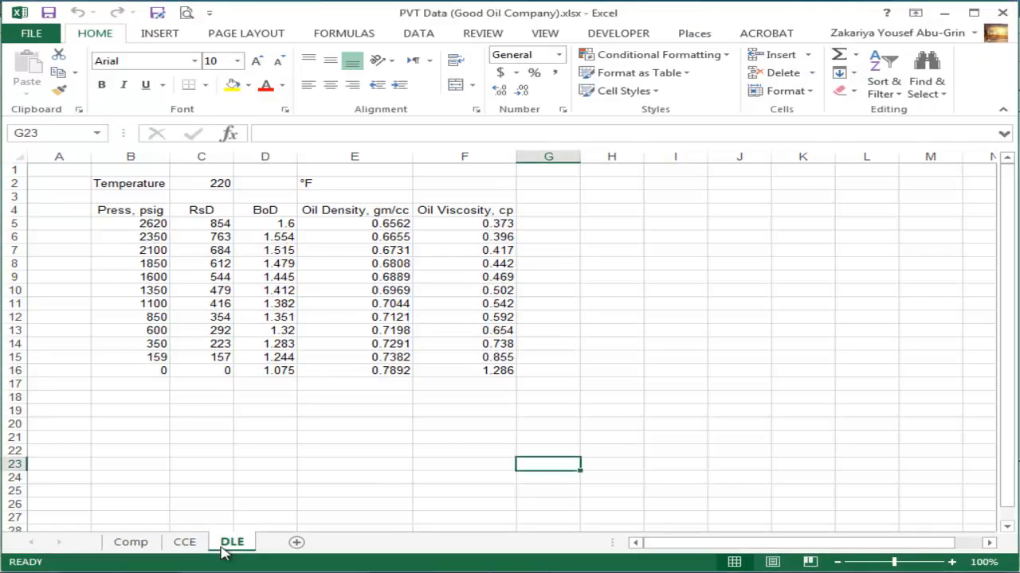
click(137, 546)
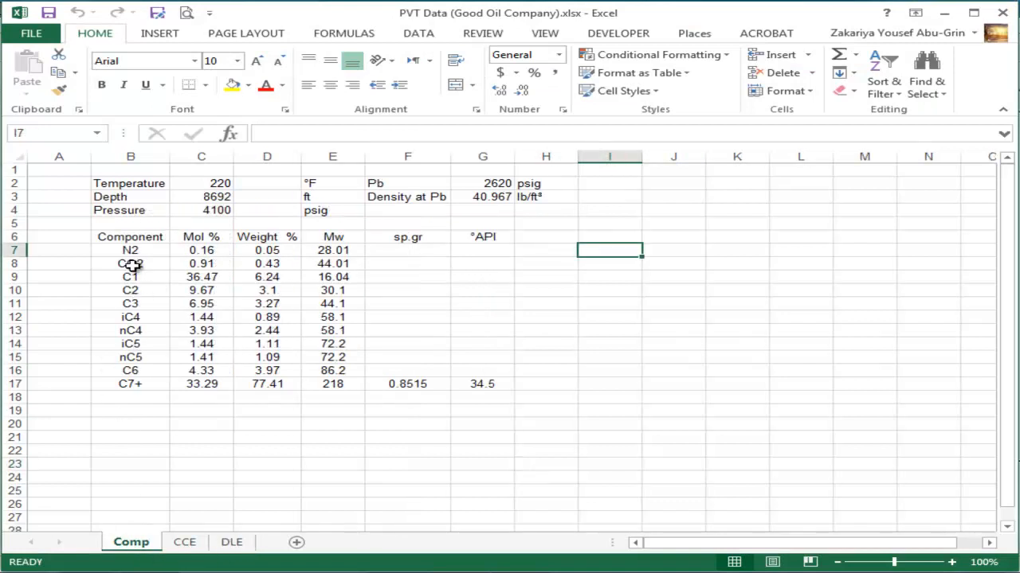
drag(131, 250, 141, 383)
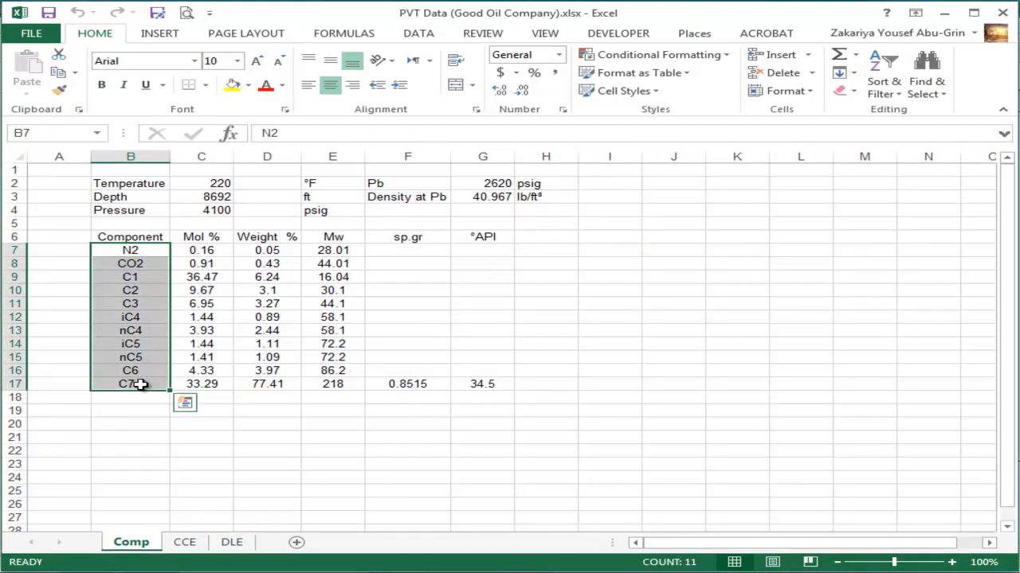
key(ctrl+c)
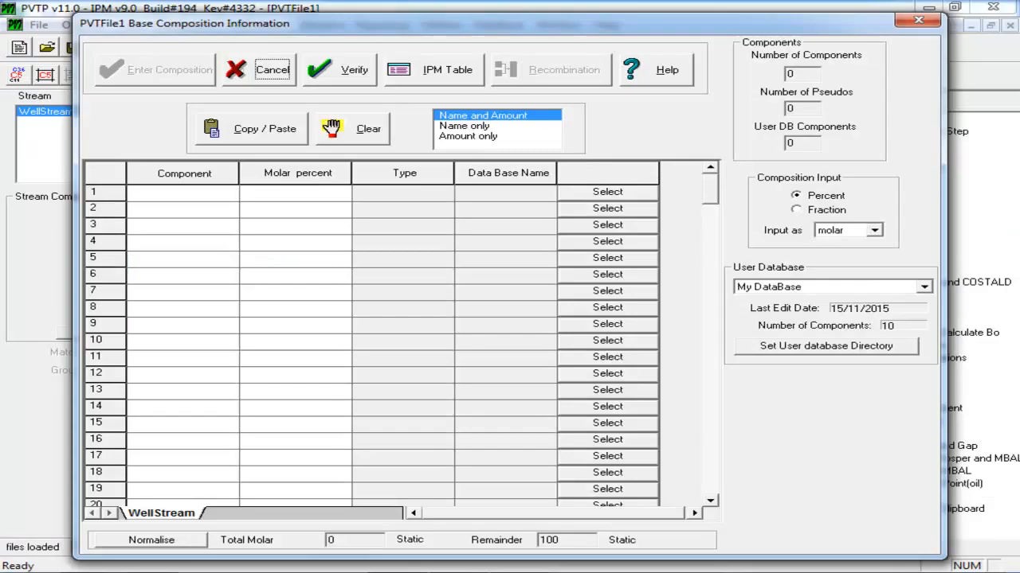
click(191, 197)
key(ctrl+v)
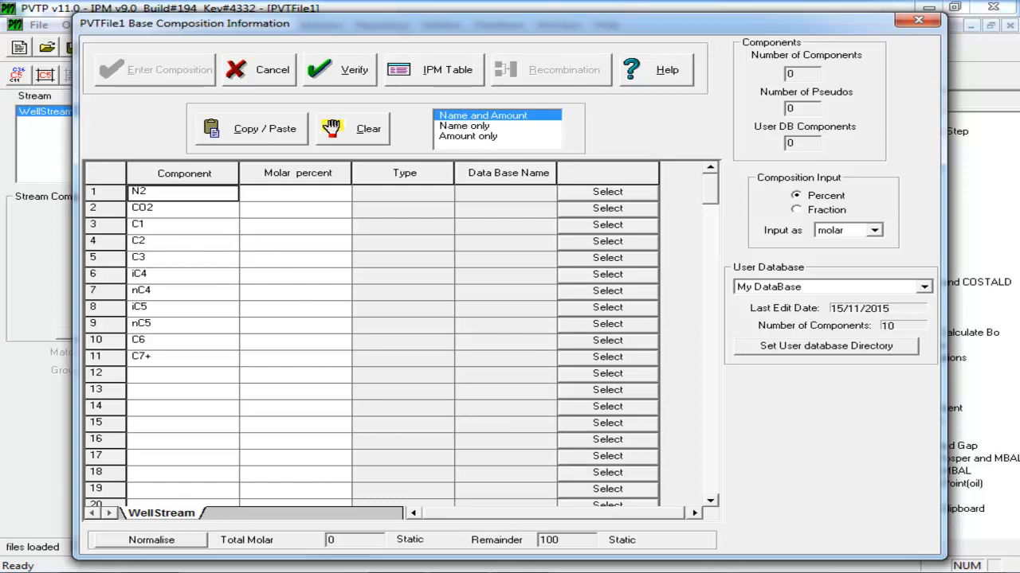
Step: Copy the Mol % values for N2 to C7+ from the Excel Comp sheet into the Molar percent column of the composition table
key(alt+Tab)
drag(194, 249, 257, 383)
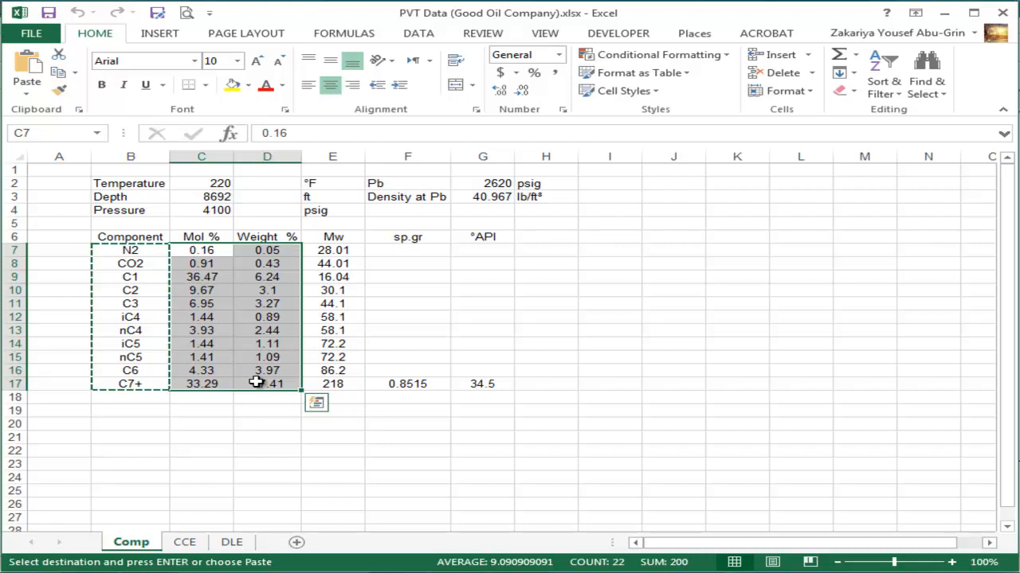
click(207, 251)
drag(207, 252, 211, 398)
key(ctrl+c)
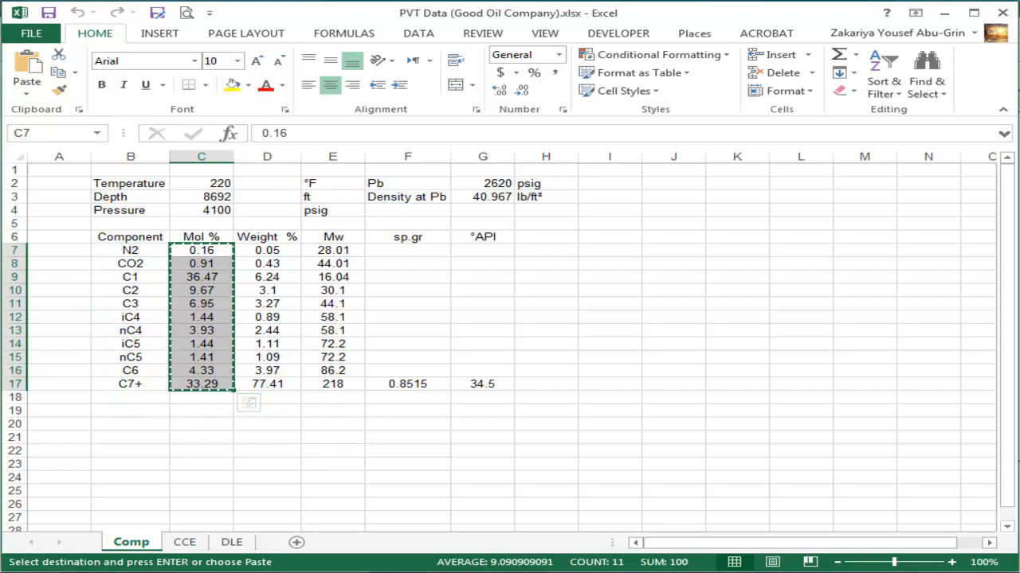
key(alt+Tab)
click(274, 199)
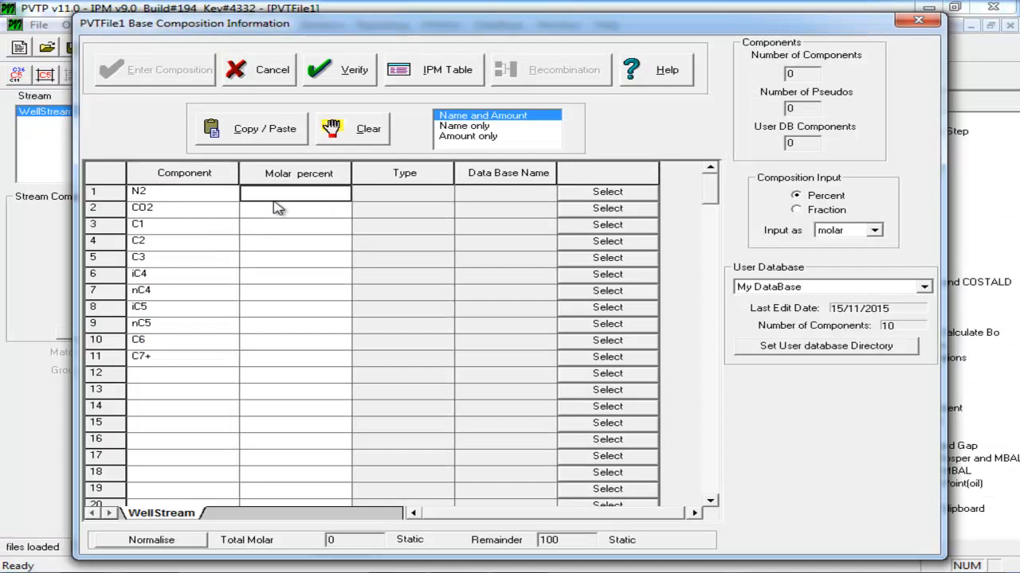
key(ctrl+v)
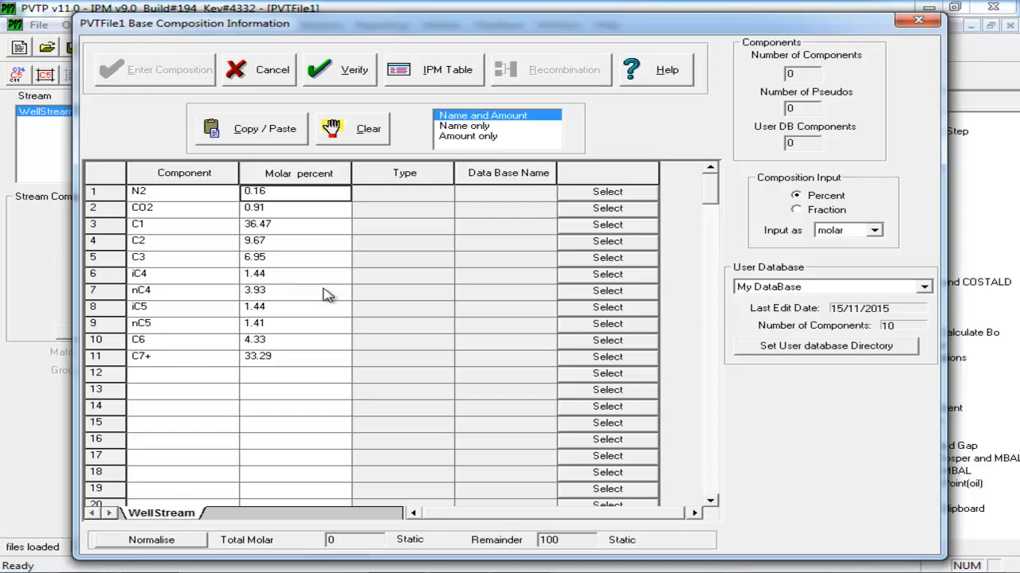
Step: Try weight as the composition input basis and return it to molar
click(843, 232)
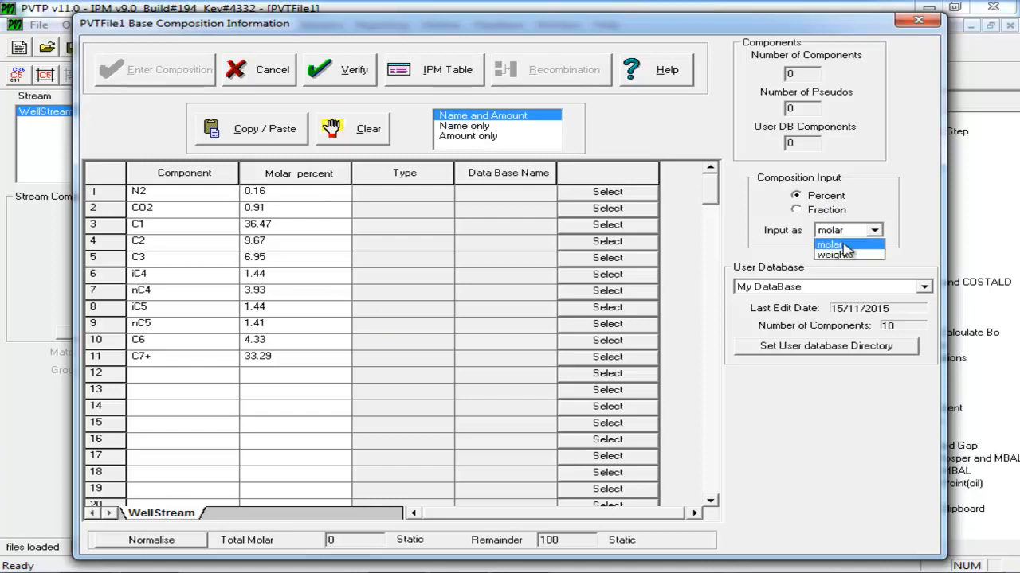
click(846, 255)
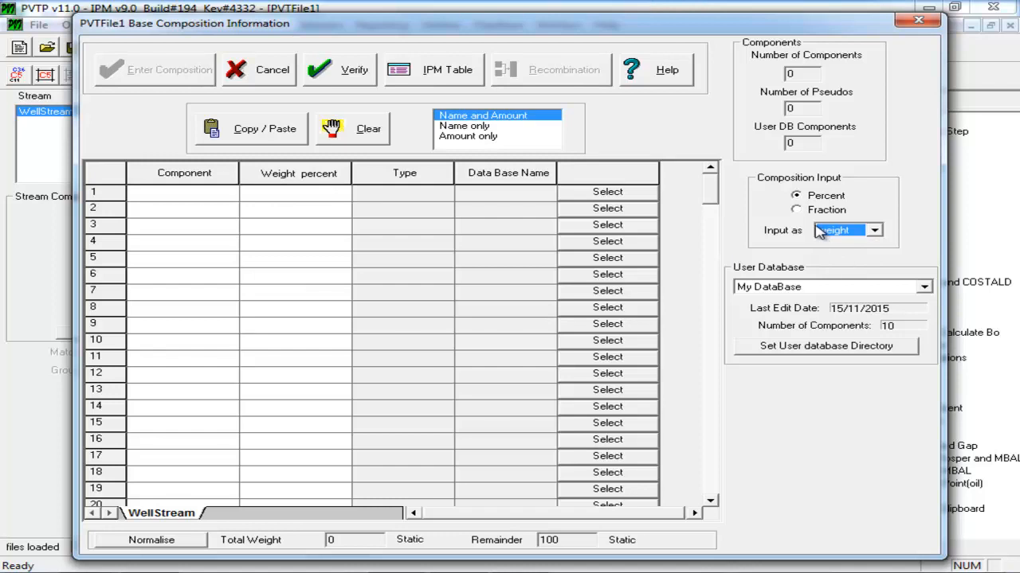
click(846, 232)
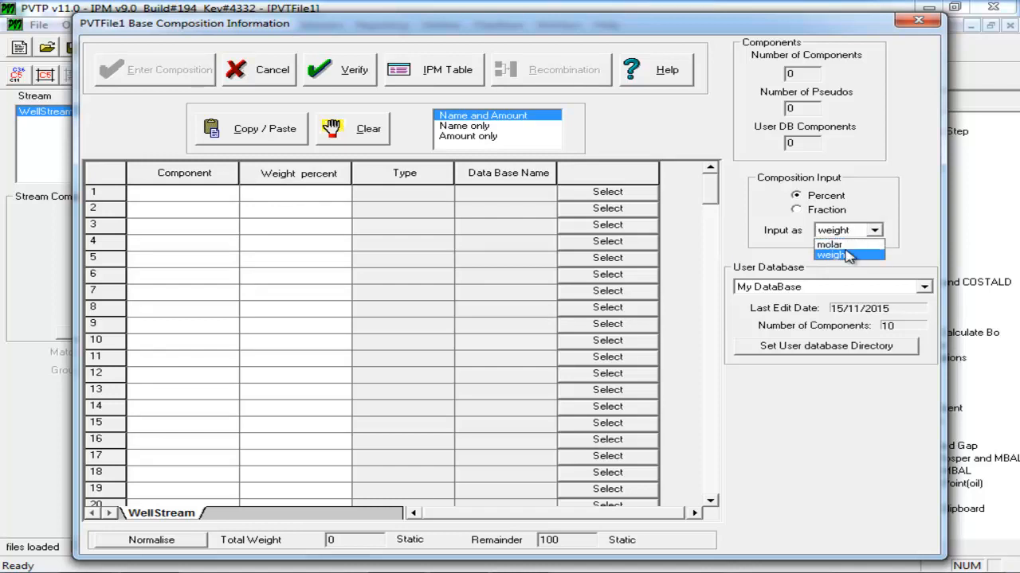
click(844, 245)
Step: Refill the composition table with the mole percentages and the component names N2 to C7+ from the Excel Comp sheet
click(265, 200)
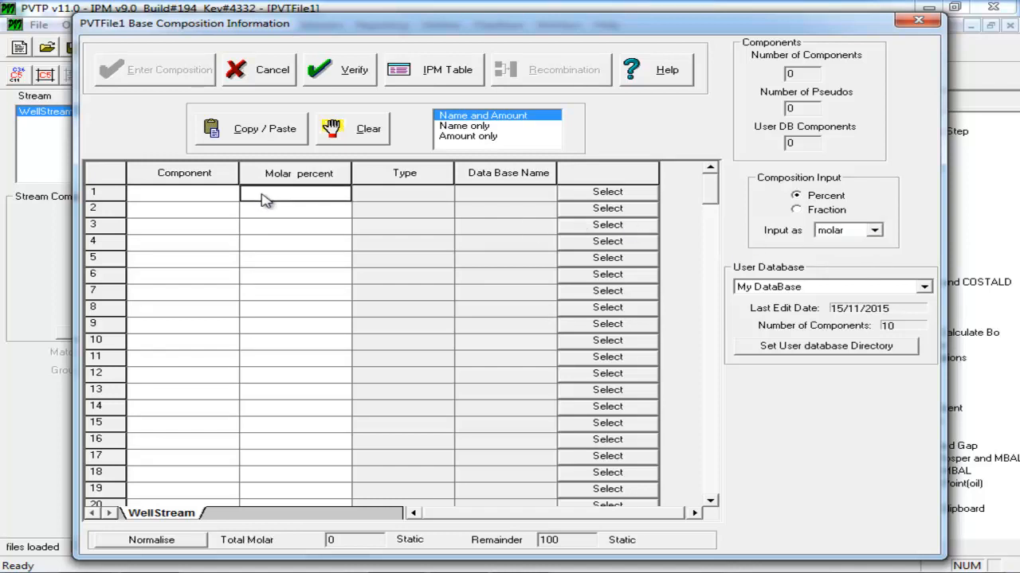
key(ctrl+v)
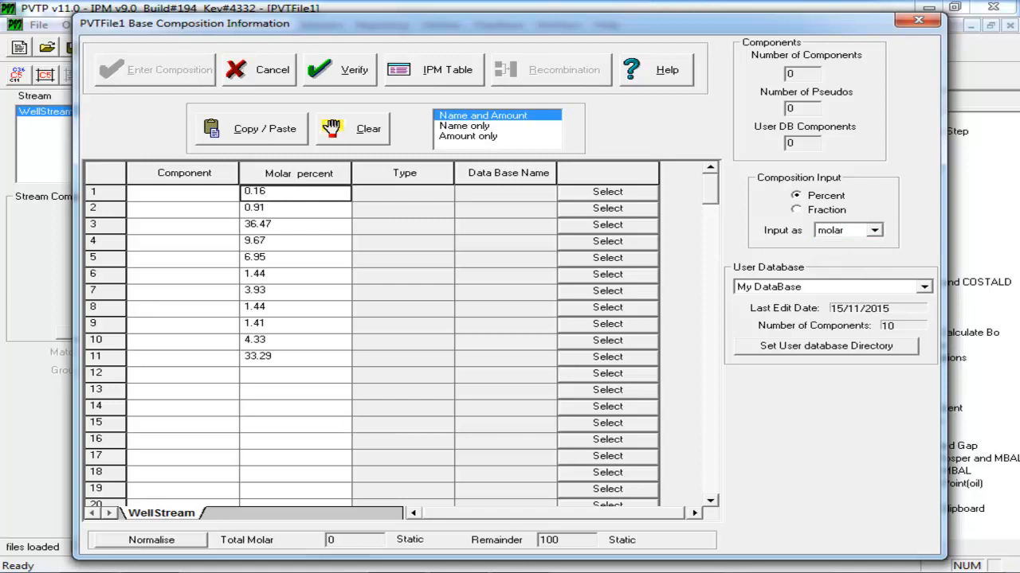
key(alt+Tab)
drag(130, 250, 141, 385)
key(ctrl+c)
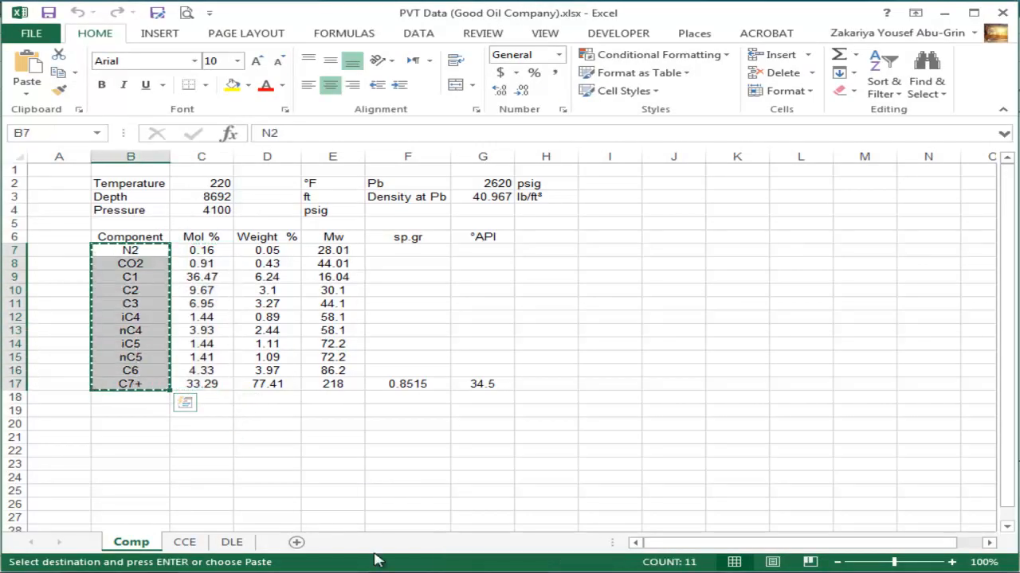
key(alt+Tab)
click(187, 192)
key(ctrl+v)
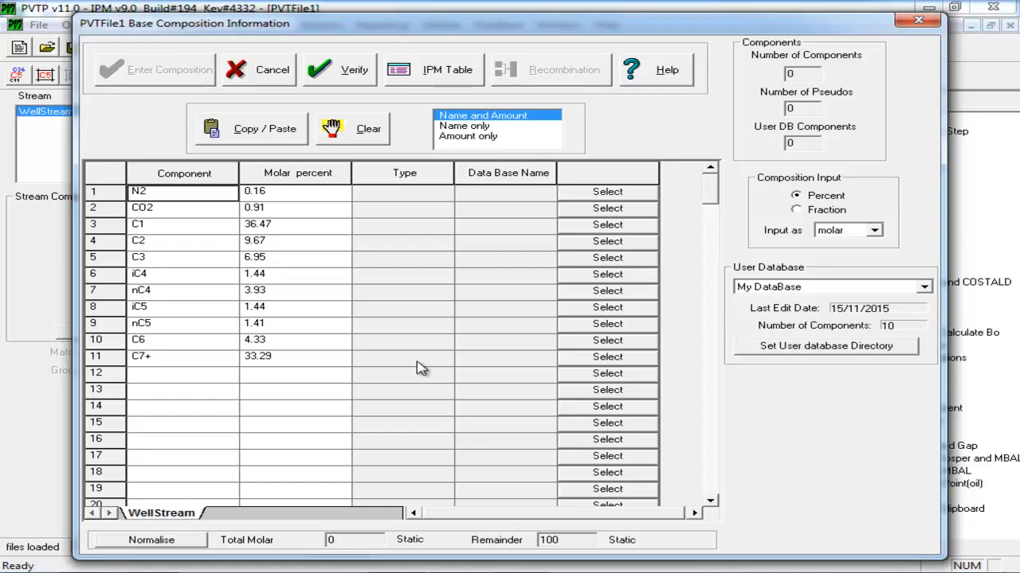
Step: Verify the composition, proceed to entering its properties and set the C7+ molecular weight to 218, copied from the Excel sheet
click(354, 69)
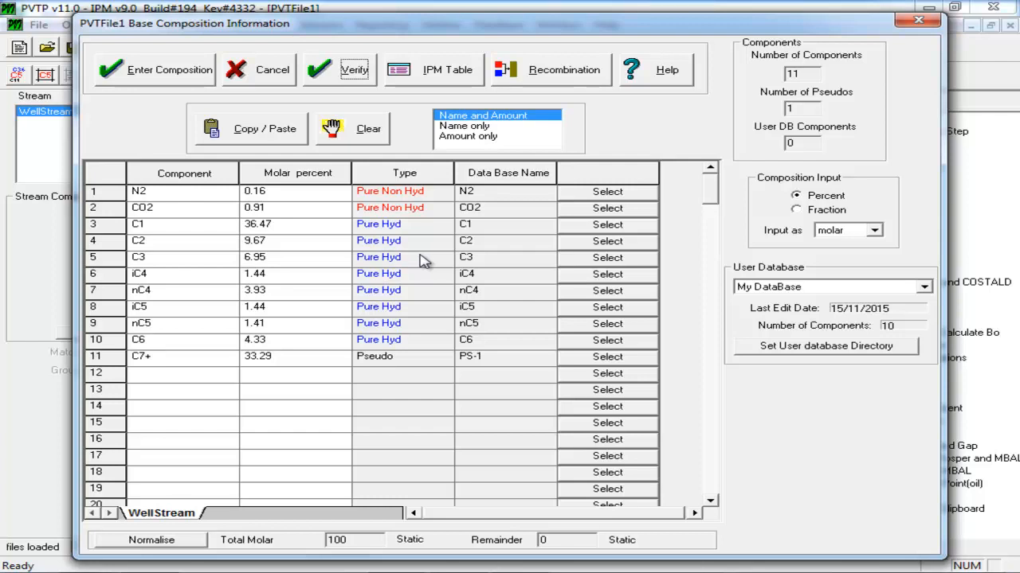
click(169, 76)
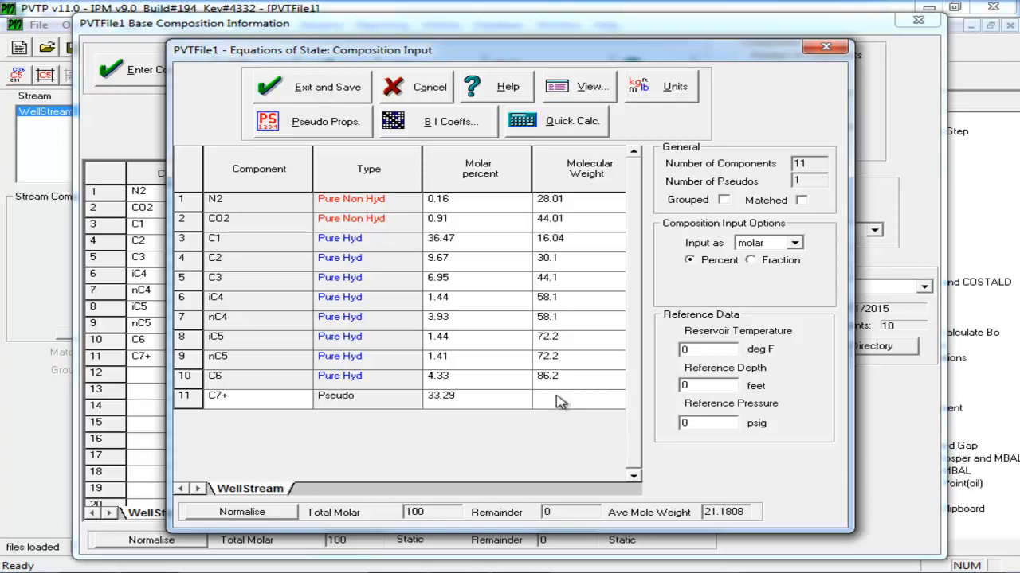
key(alt+Tab)
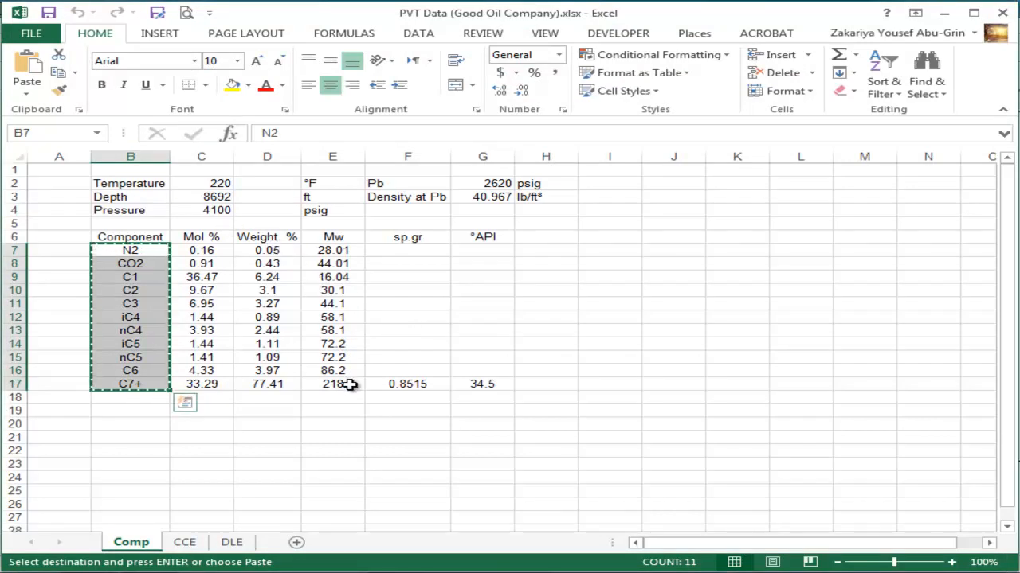
click(342, 384)
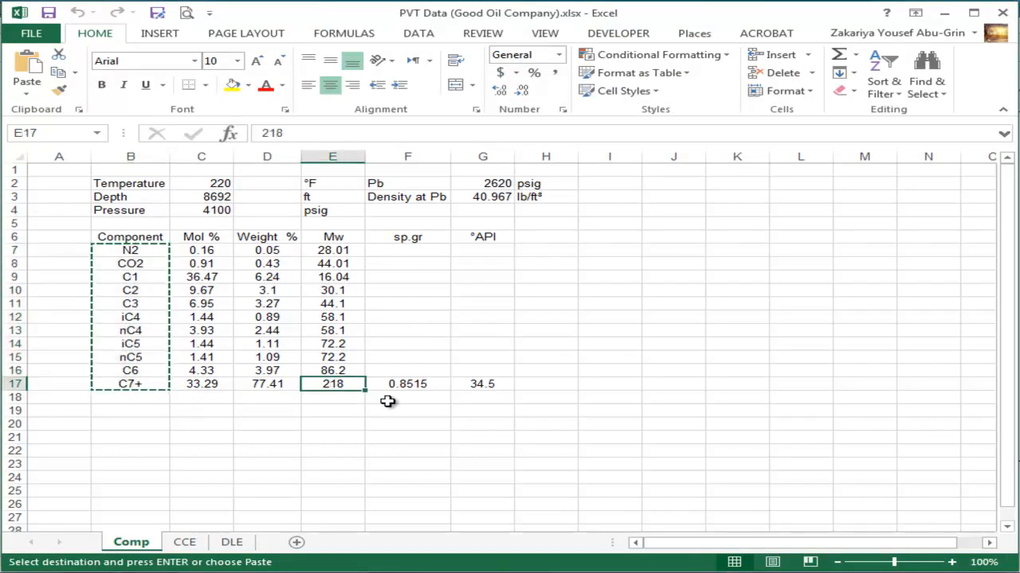
key(ctrl+c)
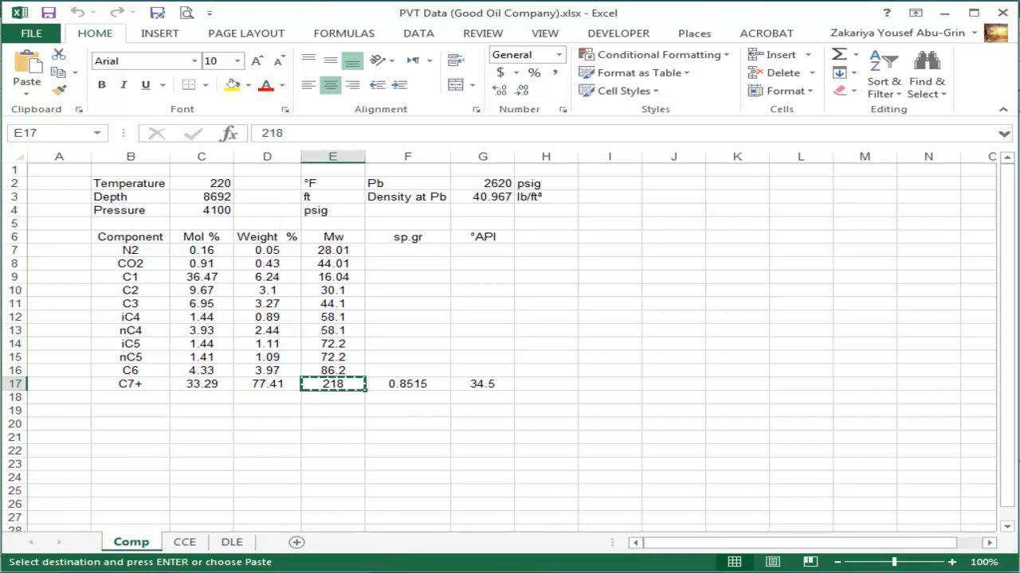
key(alt+Tab)
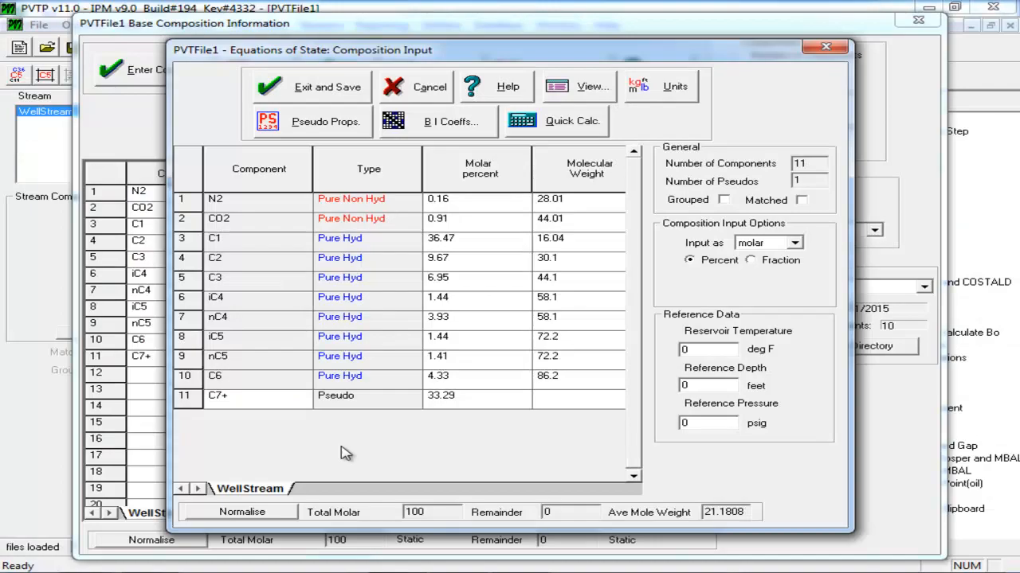
click(613, 398)
key(ctrl+v)
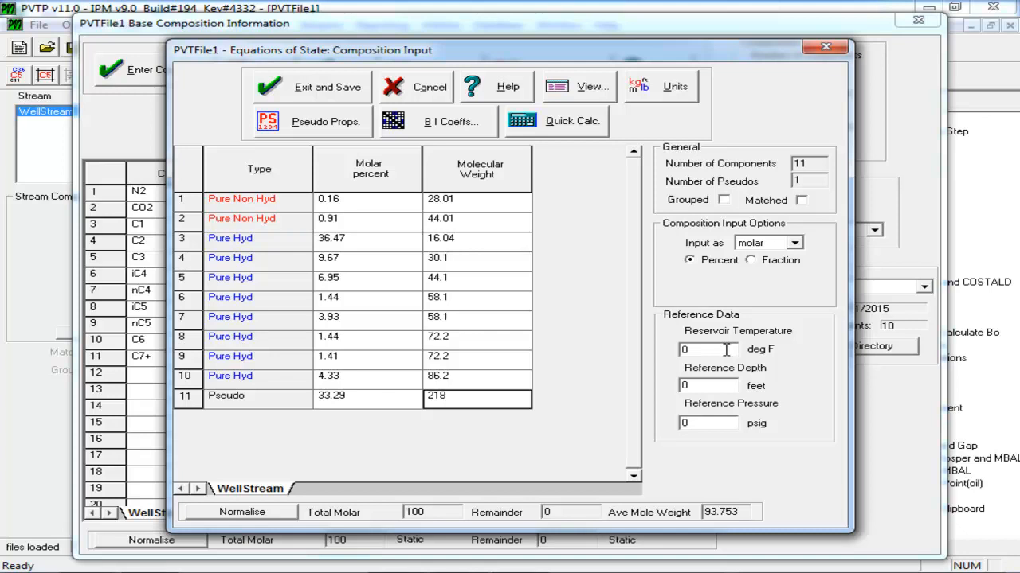
Step: Open the Word report 7-PVTReport_McCain.docx from the PVT-Projects folder
click(137, 571)
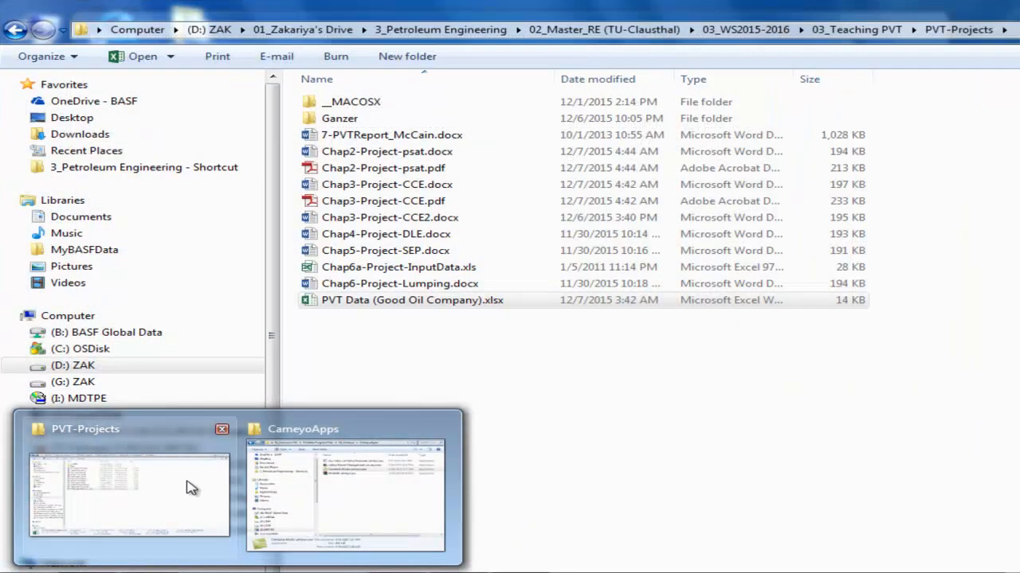
click(194, 484)
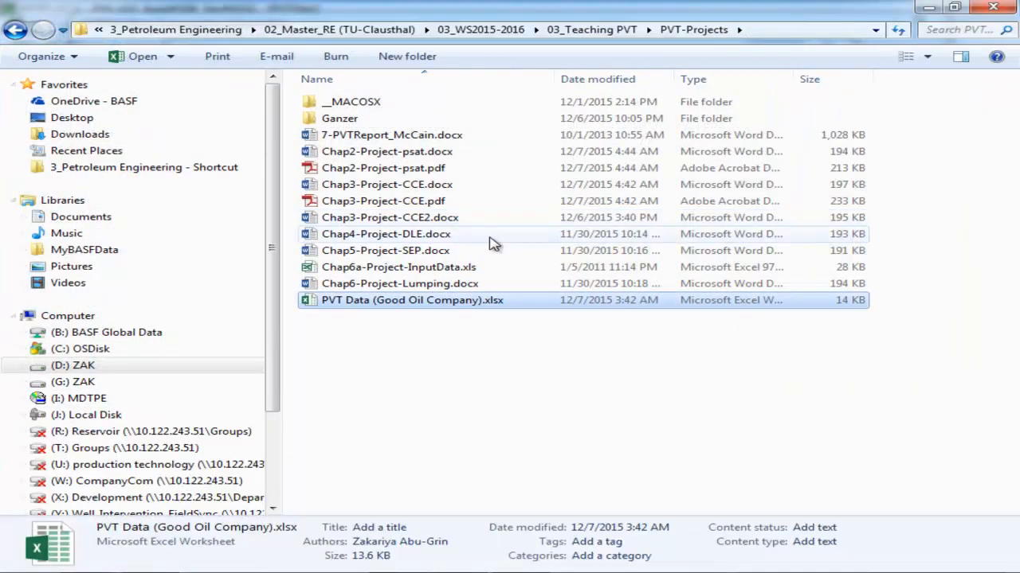
click(441, 138)
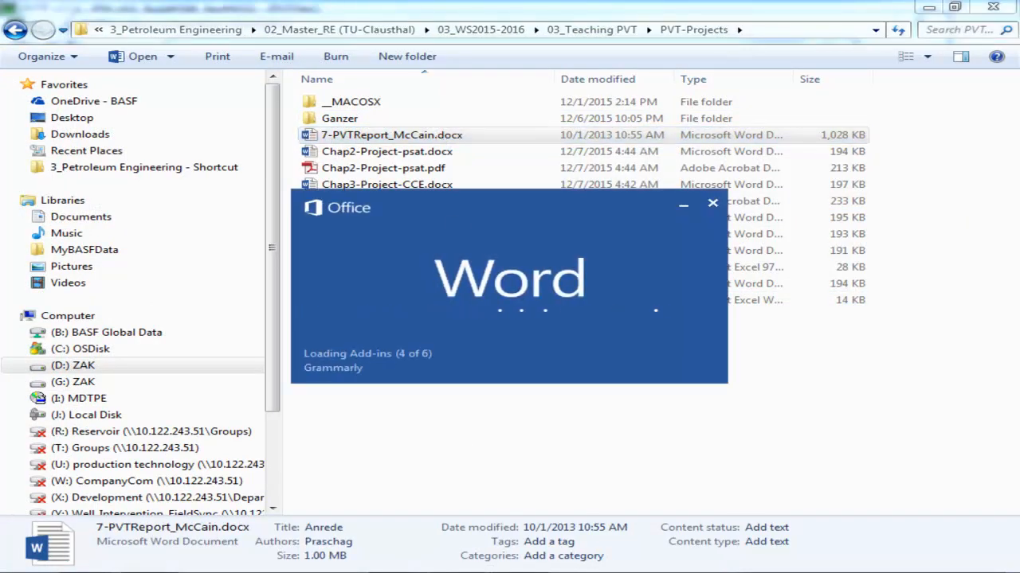
mouse_move(396, 567)
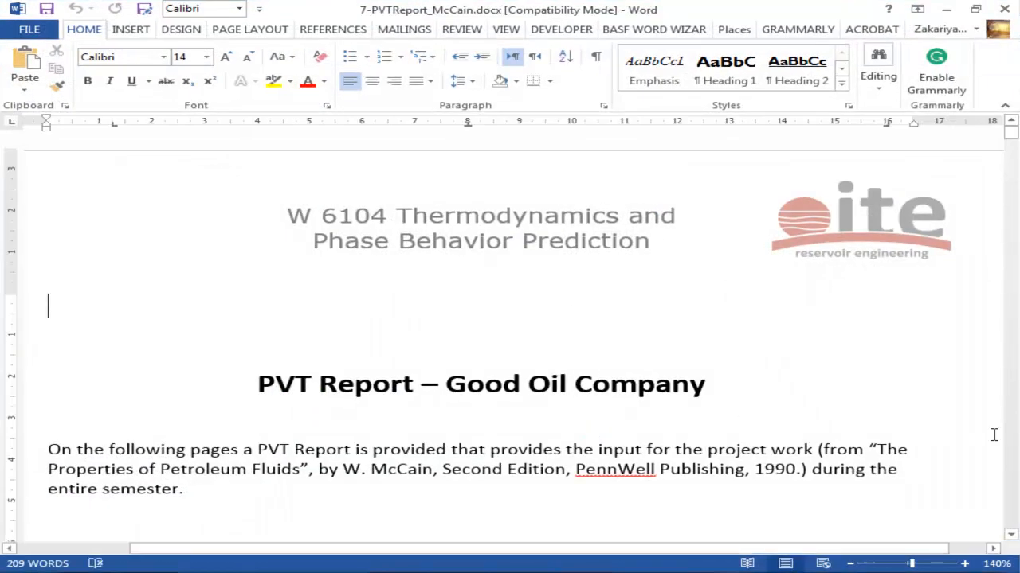
Step: Look through the PVT report for the hydrocarbon analysis of the reservoir fluid sample and examine its composition table
click(849, 563)
click(849, 563)
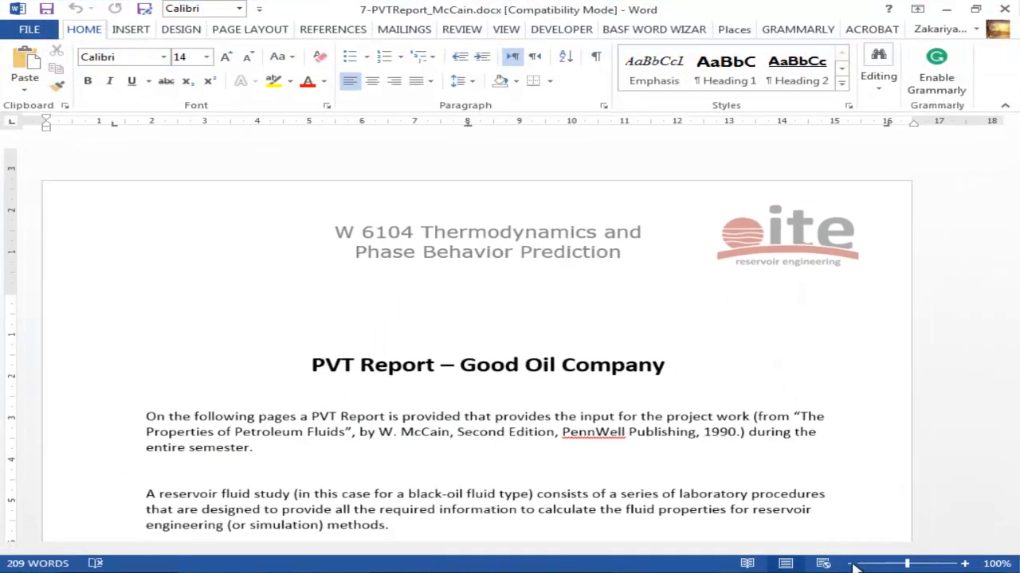
click(849, 564)
click(849, 564)
key(Down)
key(Down)
key(Down)
key(Down)
key(Down)
key(Down)
key(Down)
key(Down)
key(Down)
key(Down)
key(Down)
key(Down)
key(Down)
key(Down)
key(Down)
key(Down)
key(Down)
key(Down)
key(Down)
key(Down)
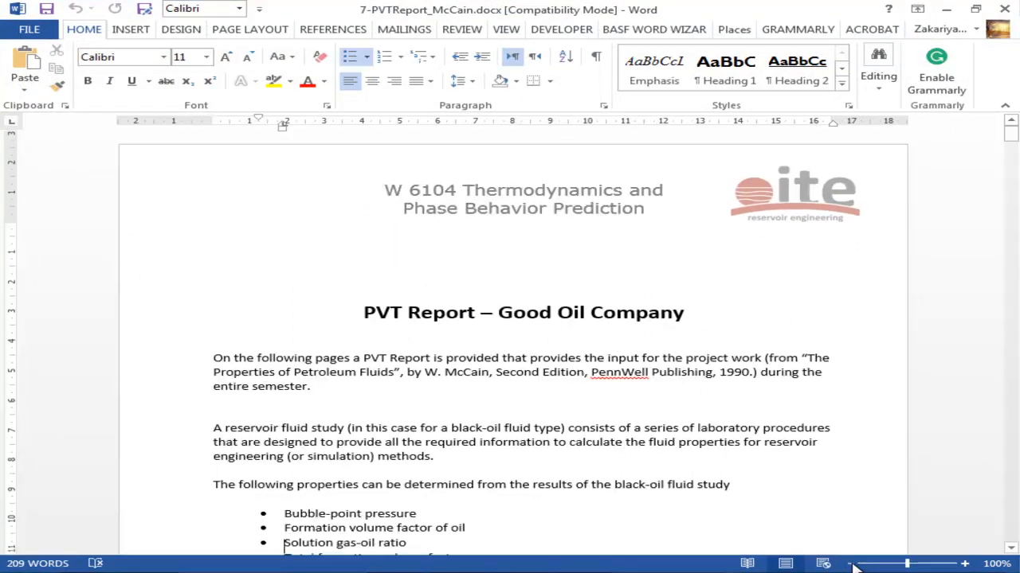
key(Down)
key(Down)
key(Down)
key(Down)
key(Down)
key(Down)
key(Down)
key(Down)
key(Down)
key(Down)
key(Down)
key(Down)
key(Down)
key(Down)
key(Down)
key(Down)
key(Down)
key(Down)
key(Down)
key(Down)
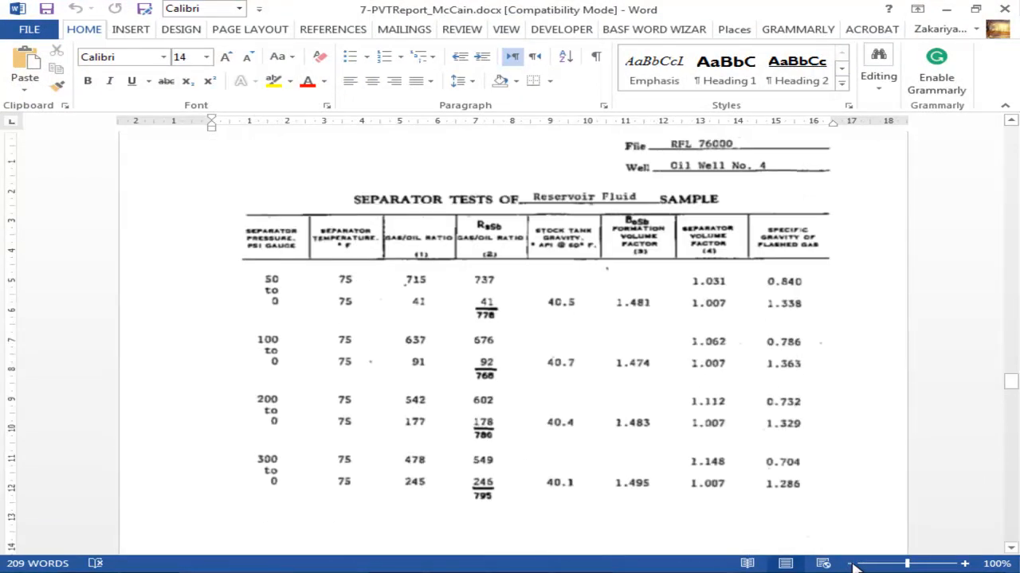
key(Up)
key(Up)
key(Up)
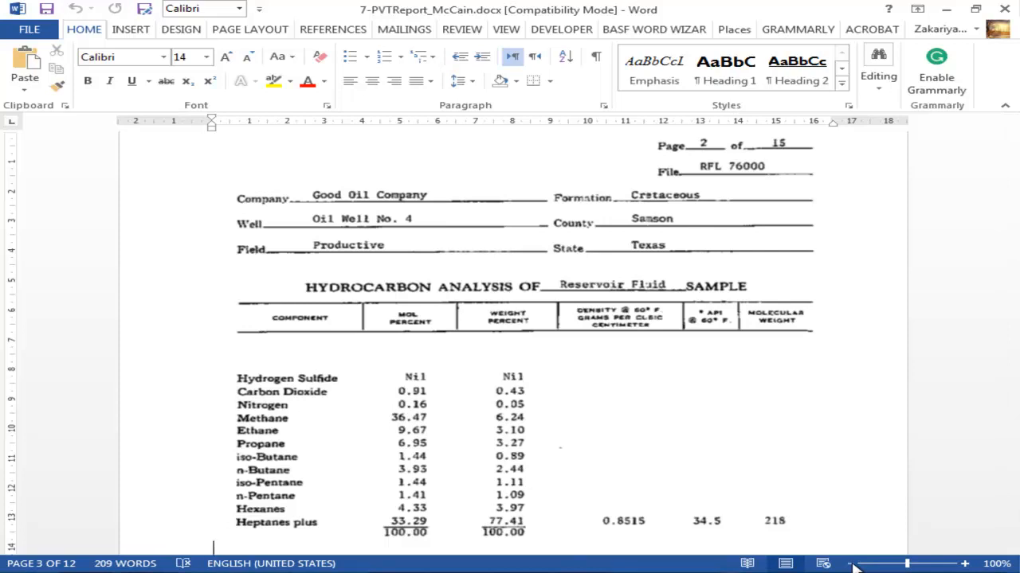
Step: Examine the formation characteristics, well characteristics, sampling conditions and remarks on the first page of the PVT report's fluid study
scroll(852, 568, up, 12)
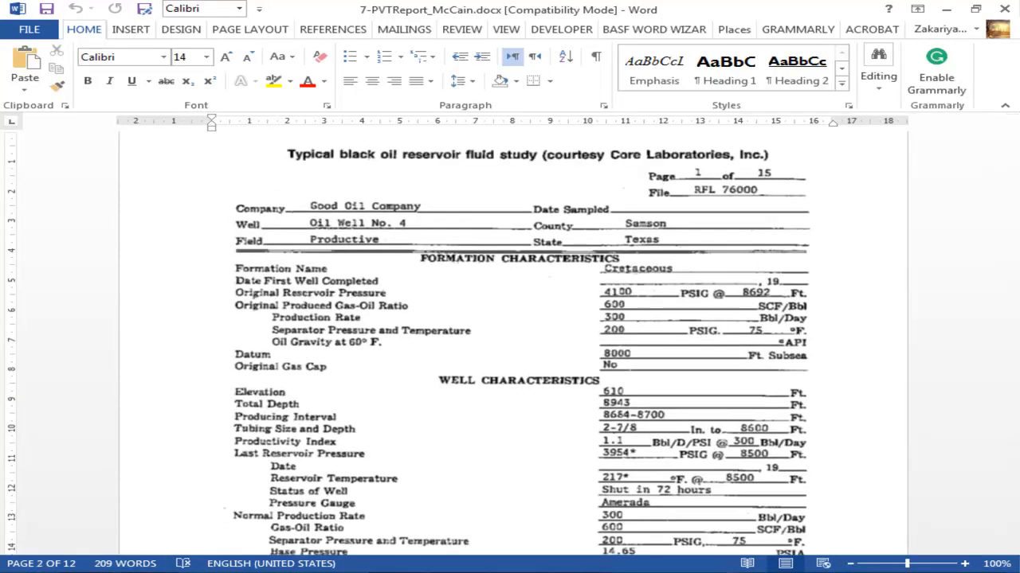
key(alt+Tab)
scroll(506, 276, down, 8)
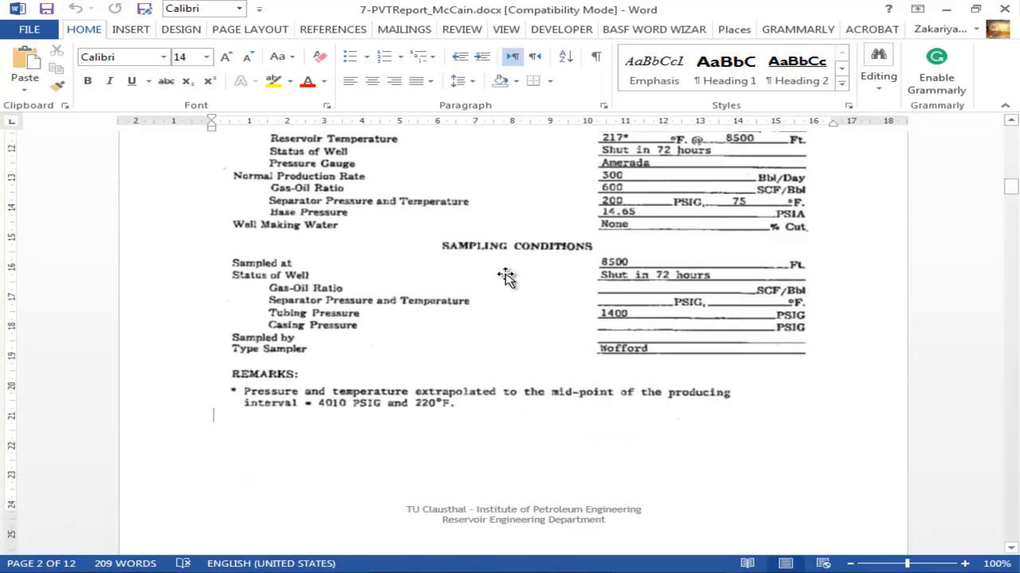
scroll(506, 275, up, 2)
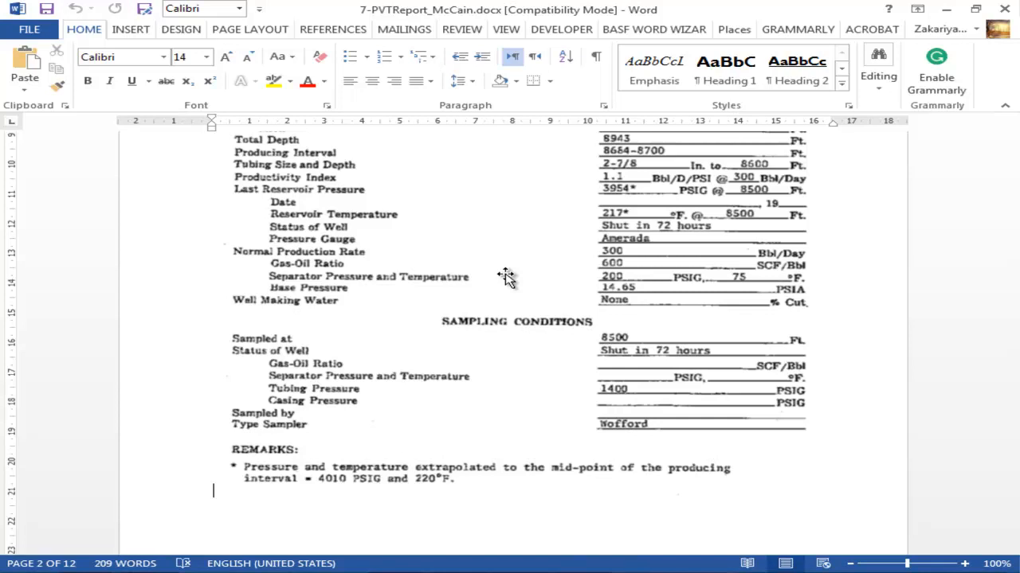
key(Up)
key(Up)
key(Up)
key(Down)
key(Down)
key(Down)
key(Down)
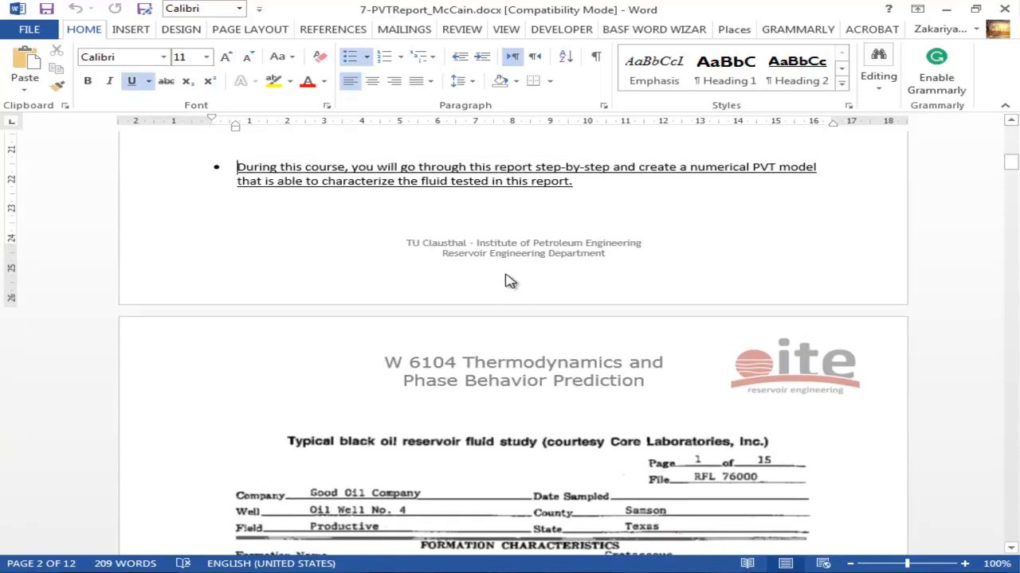
key(Up)
key(Up)
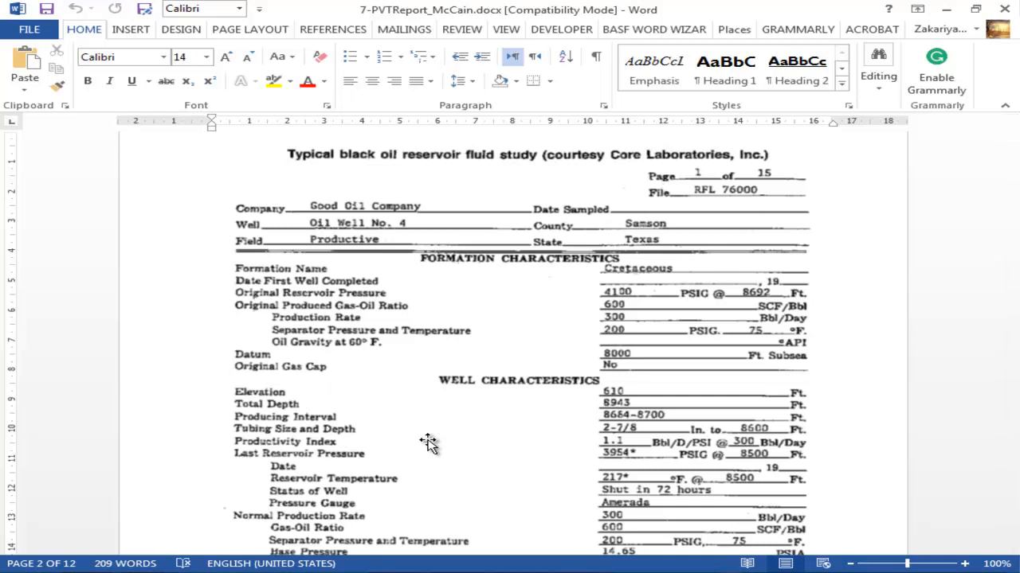
scroll(428, 444, down, 20)
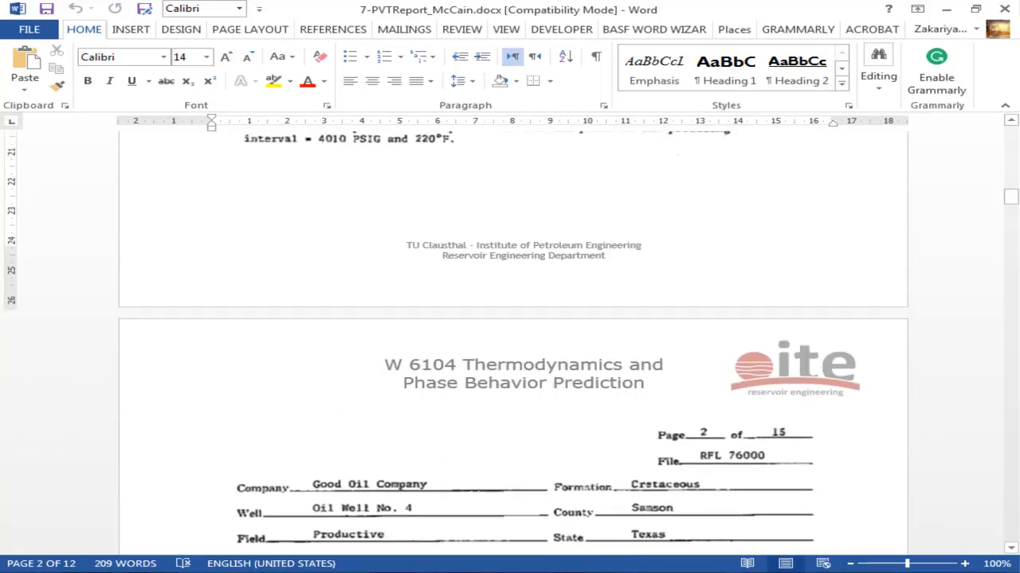
Step: Copy the depth 8692 from the Excel Comp sheet into the reference depth of the PVTP composition input
key(alt+Tab)
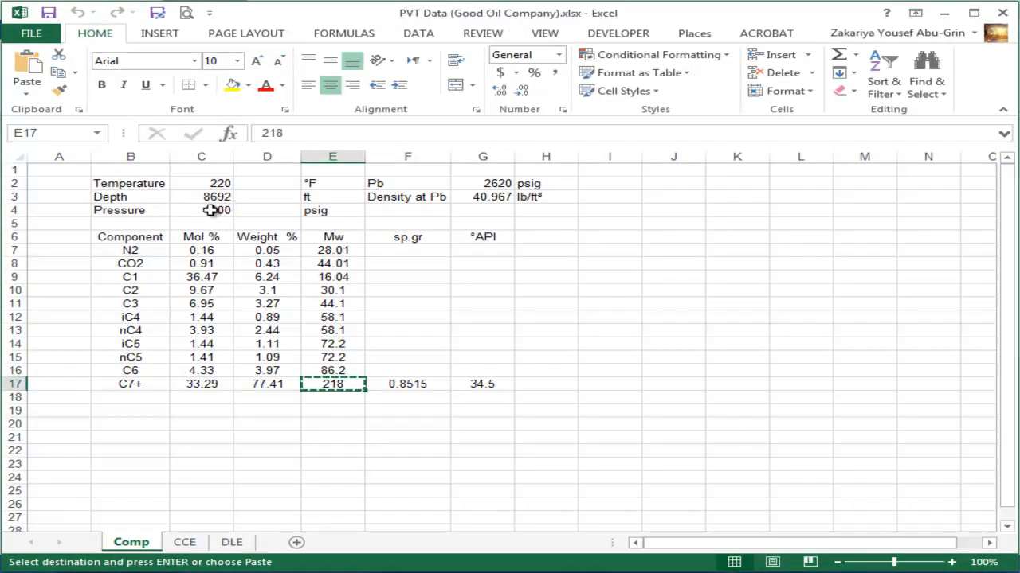
click(213, 185)
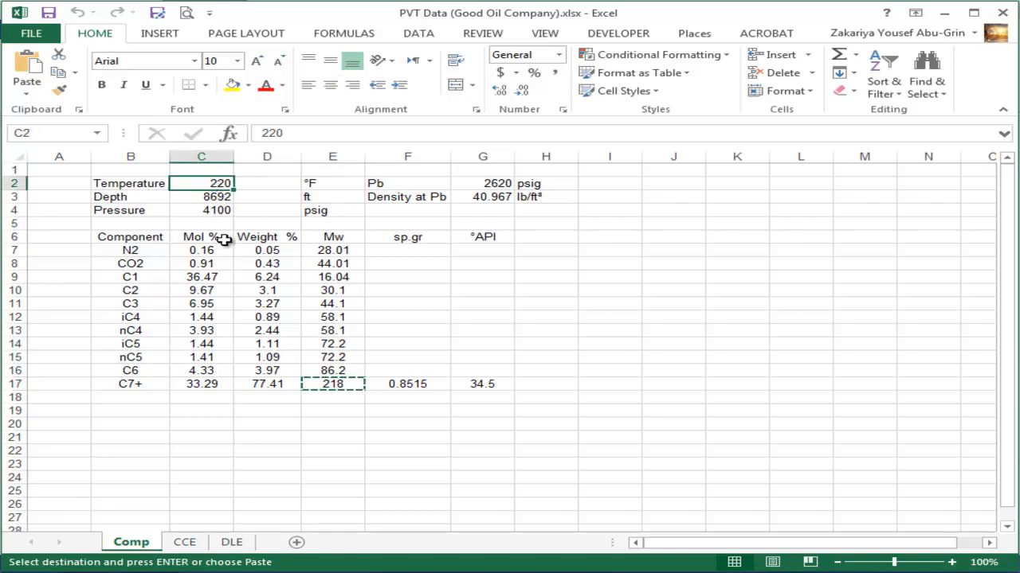
click(215, 199)
key(ctrl+c)
key(alt+Tab)
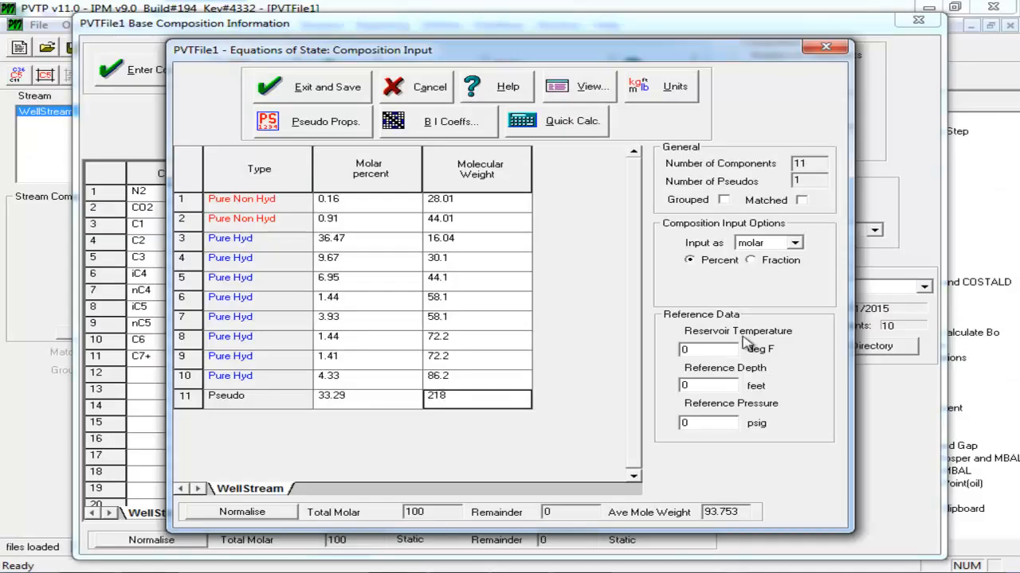
double_click(685, 385)
key(ctrl+v)
Step: Set the reservoir temperature to 220 deg F and the reference pressure to 4100 psig
drag(706, 351, 660, 348)
text(220)
drag(723, 422, 700, 394)
double_click(685, 422)
text(4100)
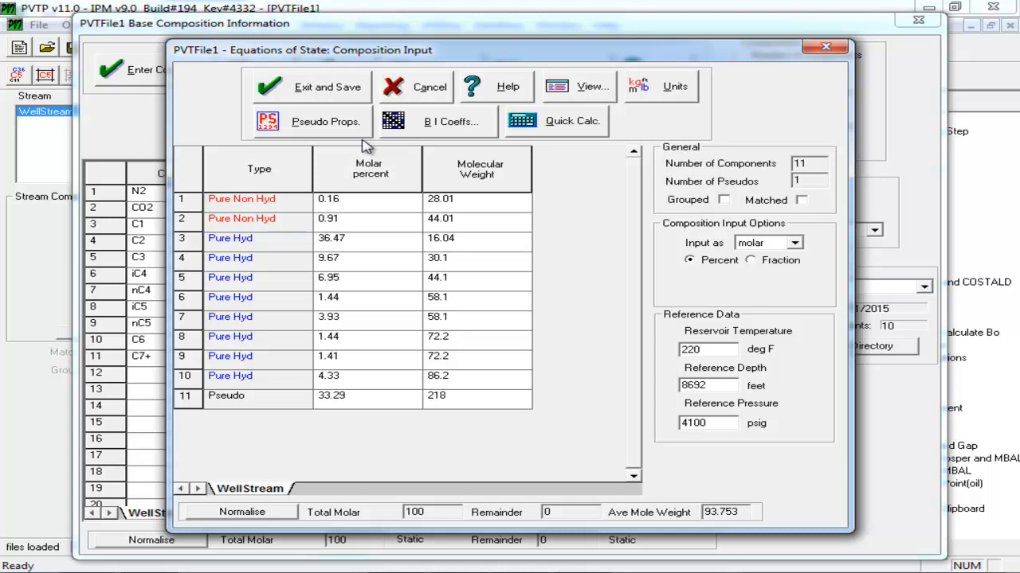
Step: Open the pseudo-component properties and set the C7+ specific gravity to 0.8515, copied from the Excel Comp sheet
click(323, 113)
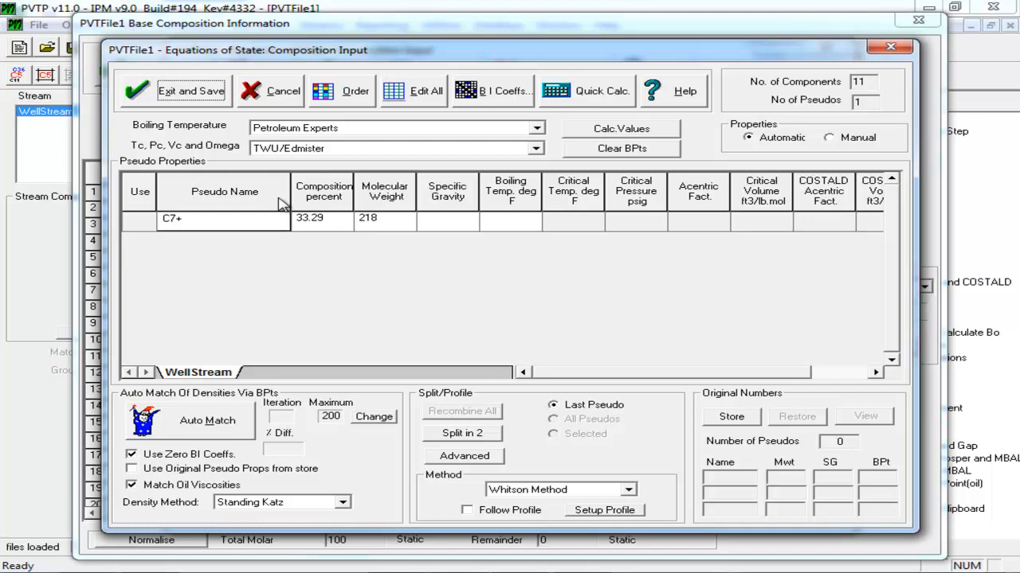
click(455, 225)
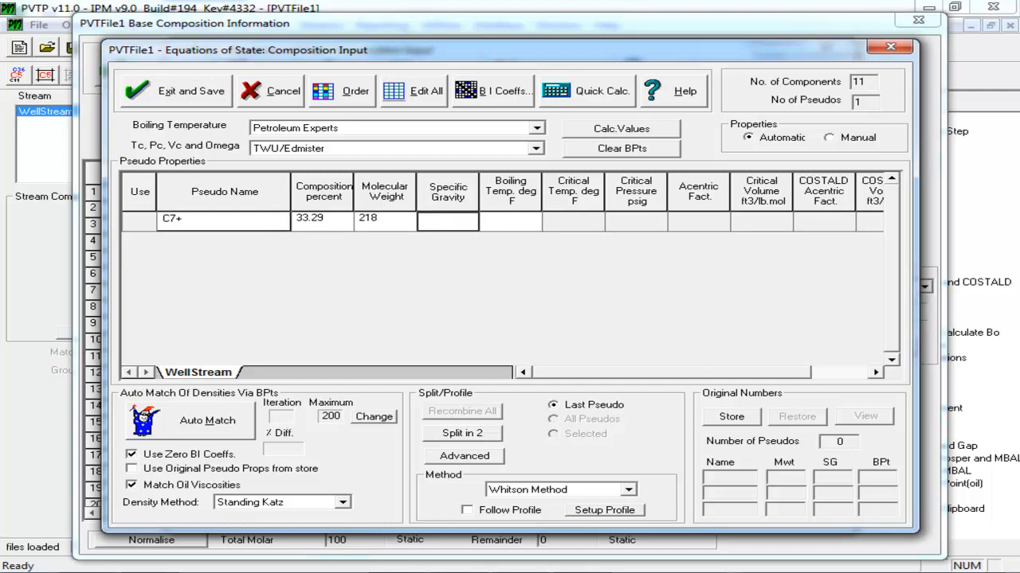
click(562, 427)
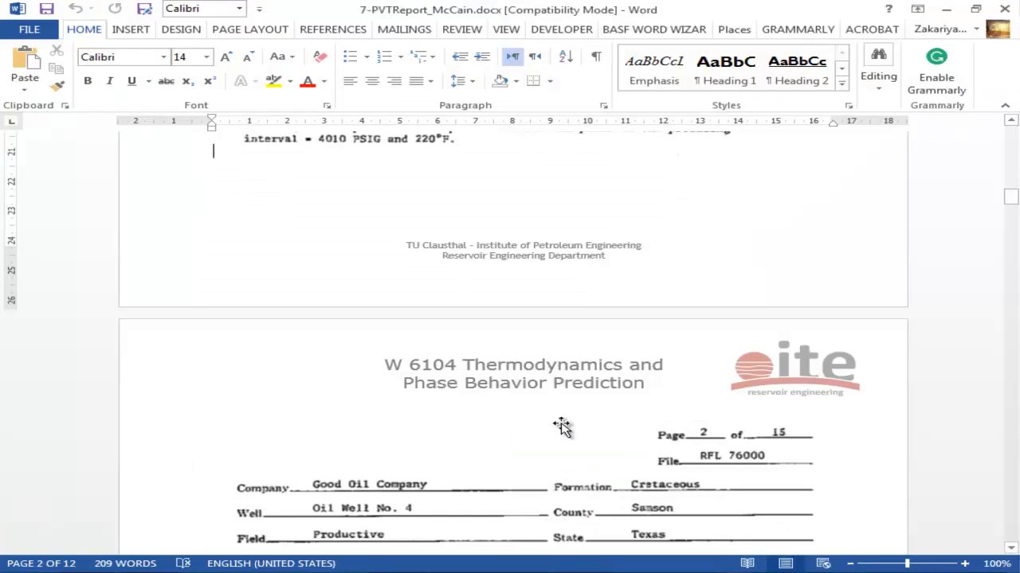
scroll(561, 428, down, 5)
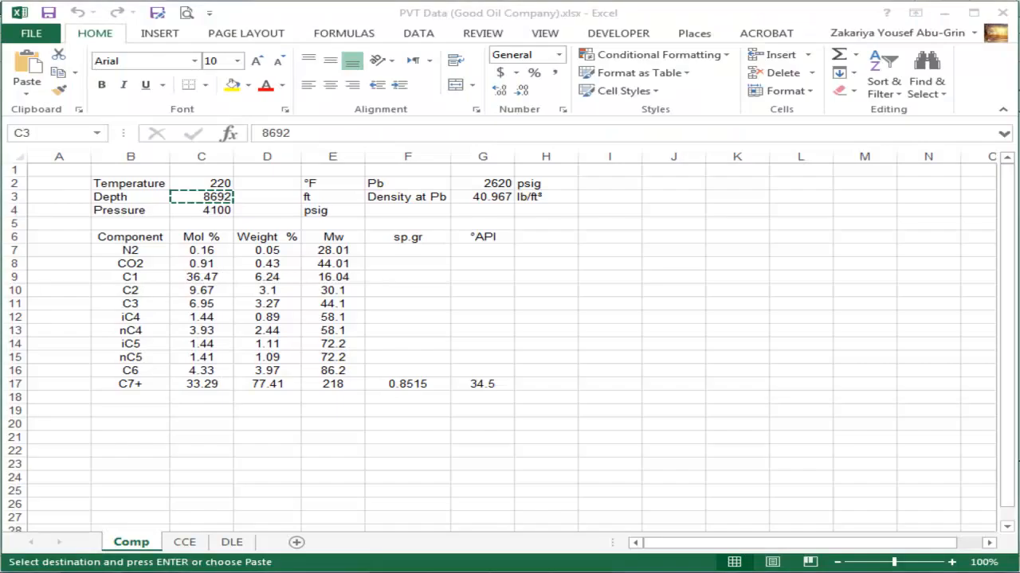
click(408, 384)
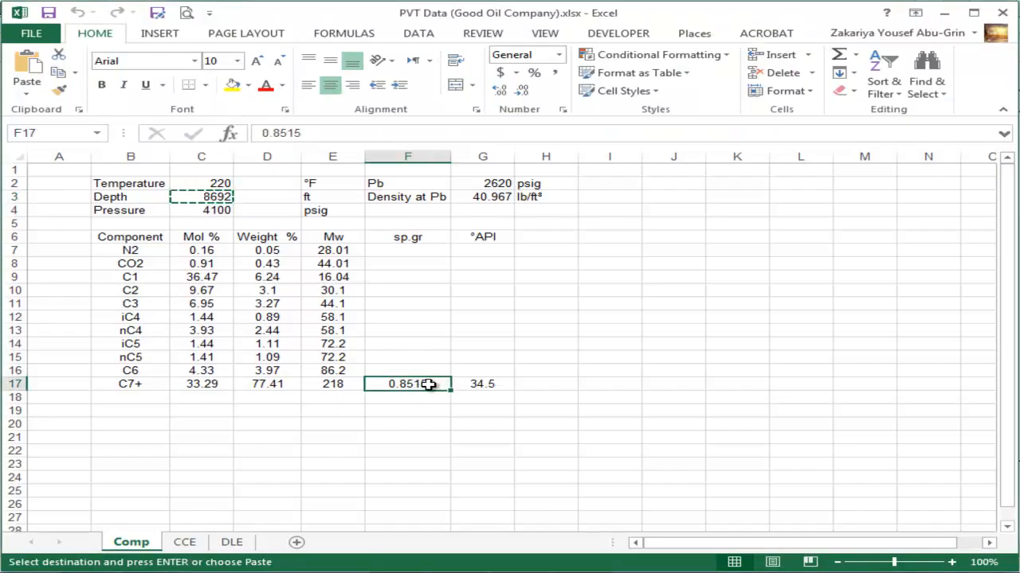
key(ctrl+c)
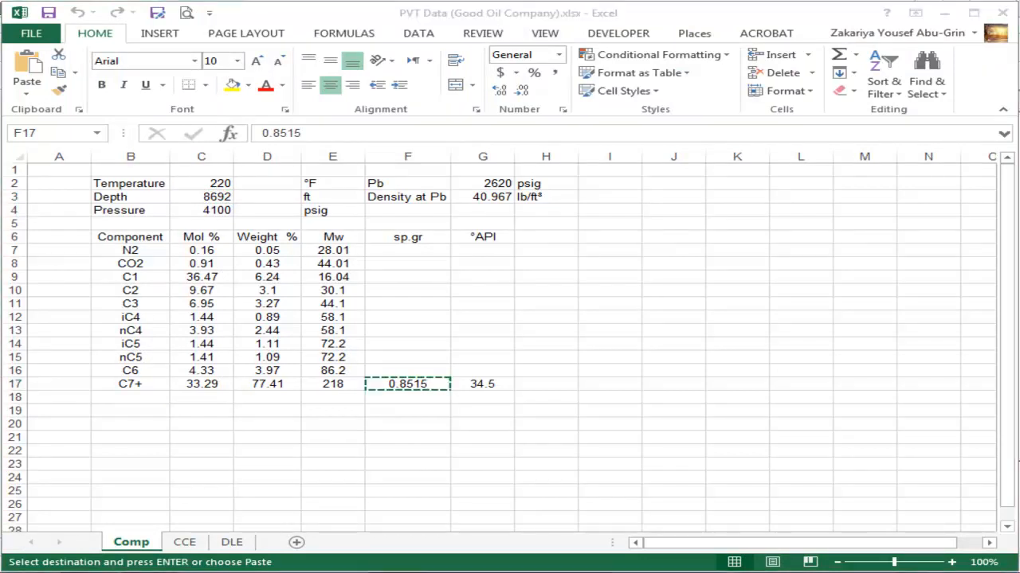
key(alt+Tab)
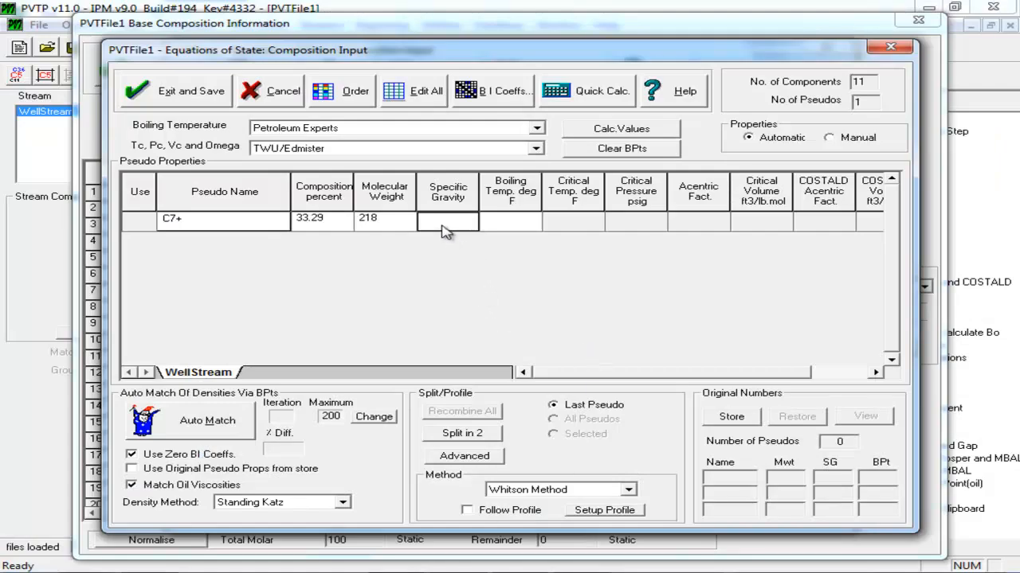
key(ctrl+v)
Step: Calculate the C7+ properties with the Petroleum Experts boiling temperature and TWU/Edmister correlations, and save the composition input
click(537, 129)
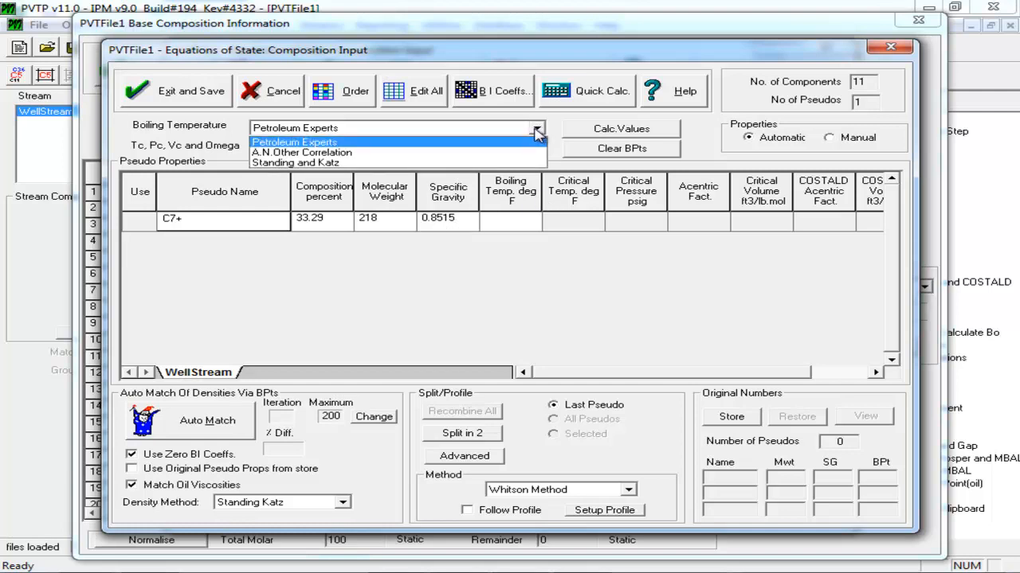
click(537, 129)
click(536, 149)
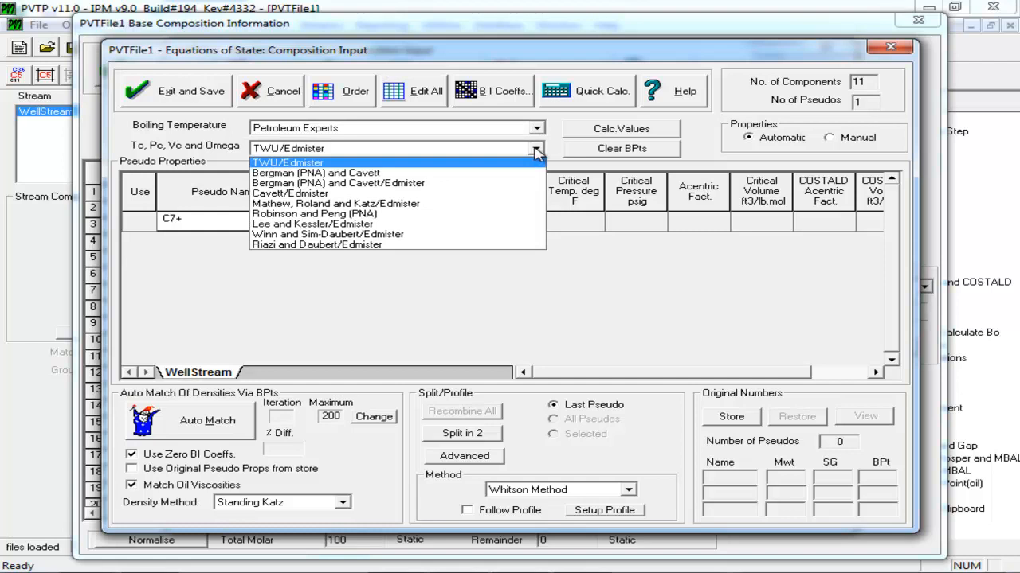
click(560, 129)
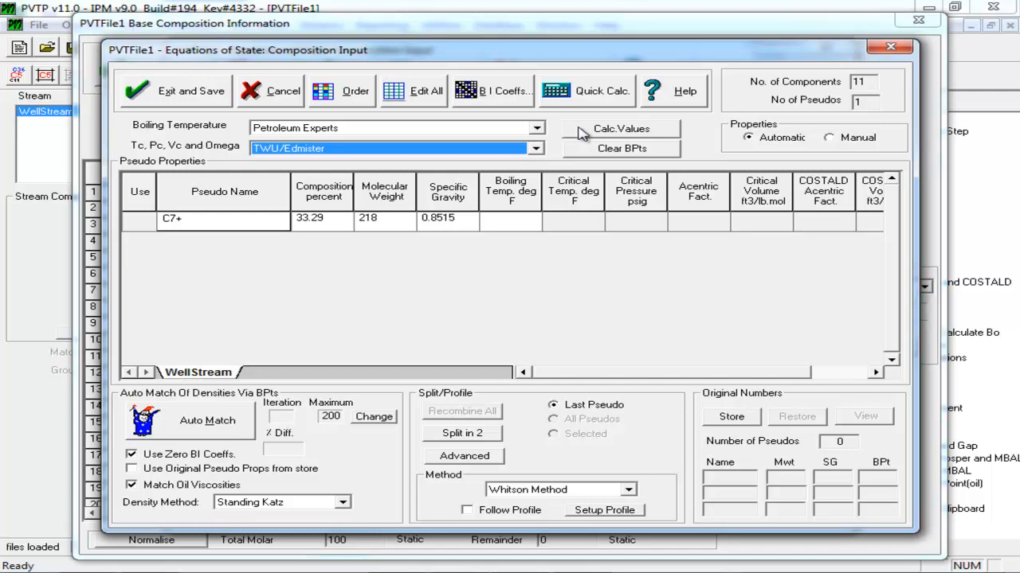
click(582, 133)
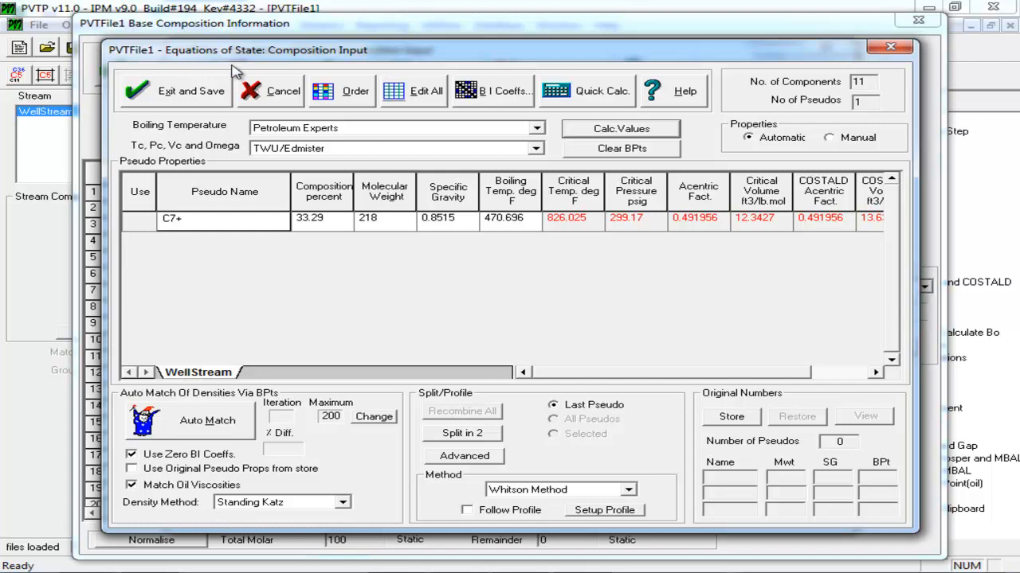
click(205, 106)
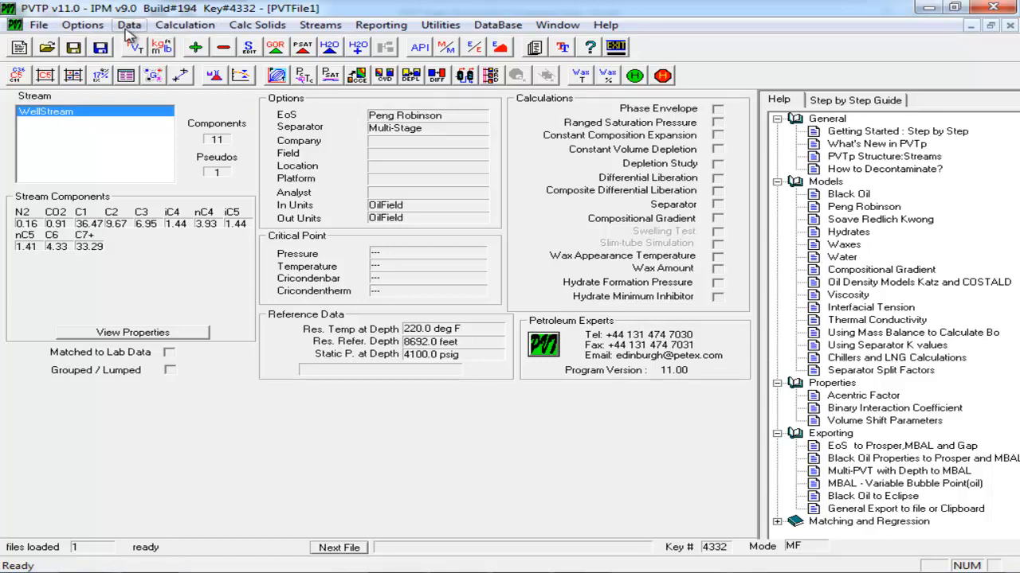
Step: Calculate the phase envelope for WellStream at a mole fraction of 1.00
click(167, 29)
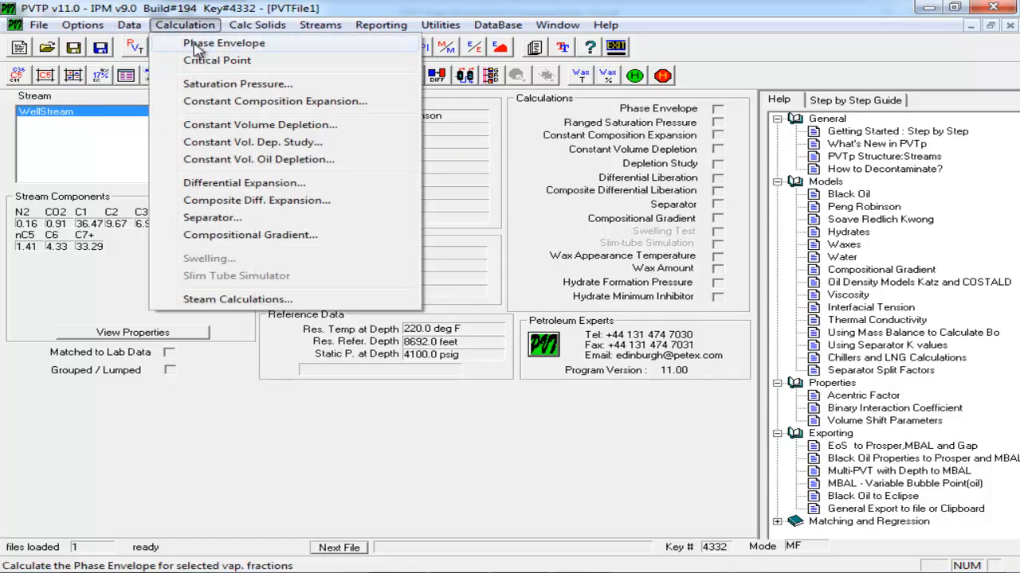
click(197, 50)
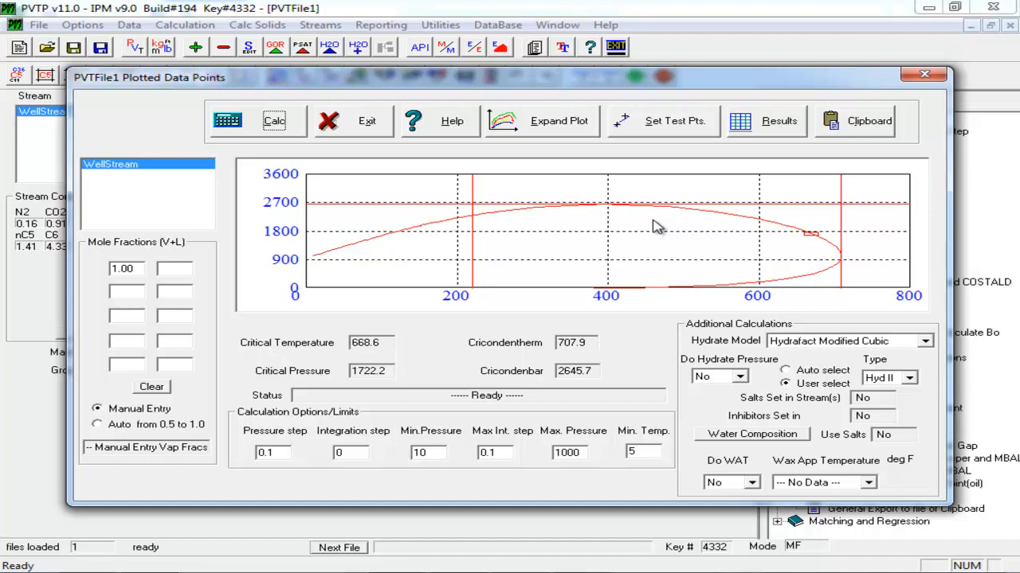
click(649, 129)
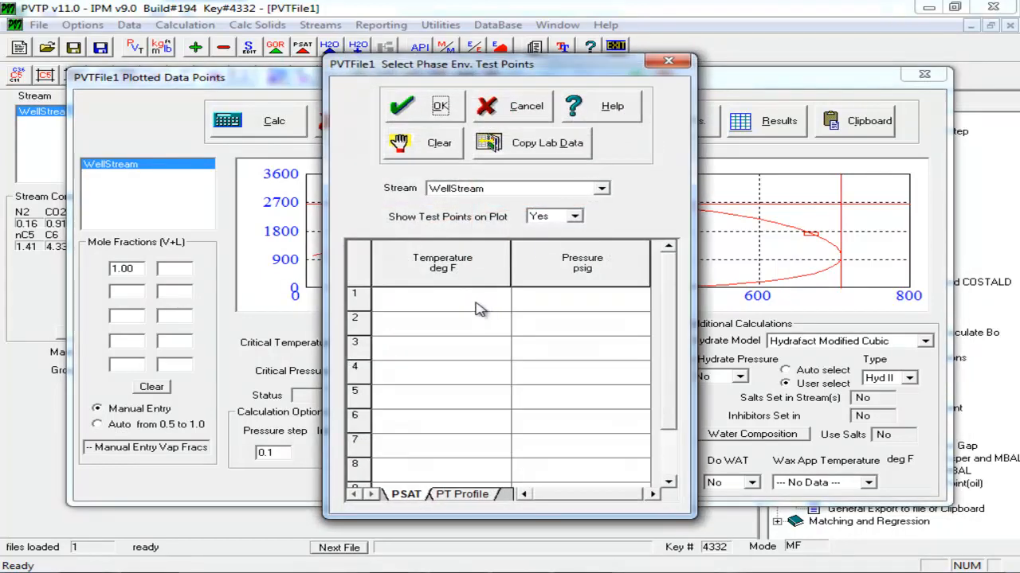
click(668, 61)
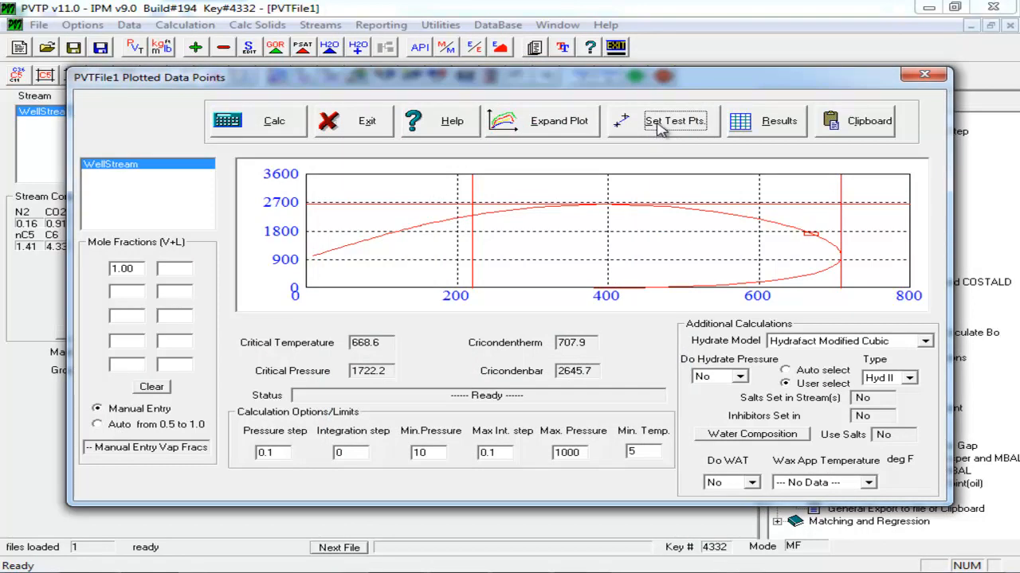
Step: Start a saturation-pressure test point for the WellStream phase envelope with a temperature of 220 deg F
click(659, 130)
click(465, 296)
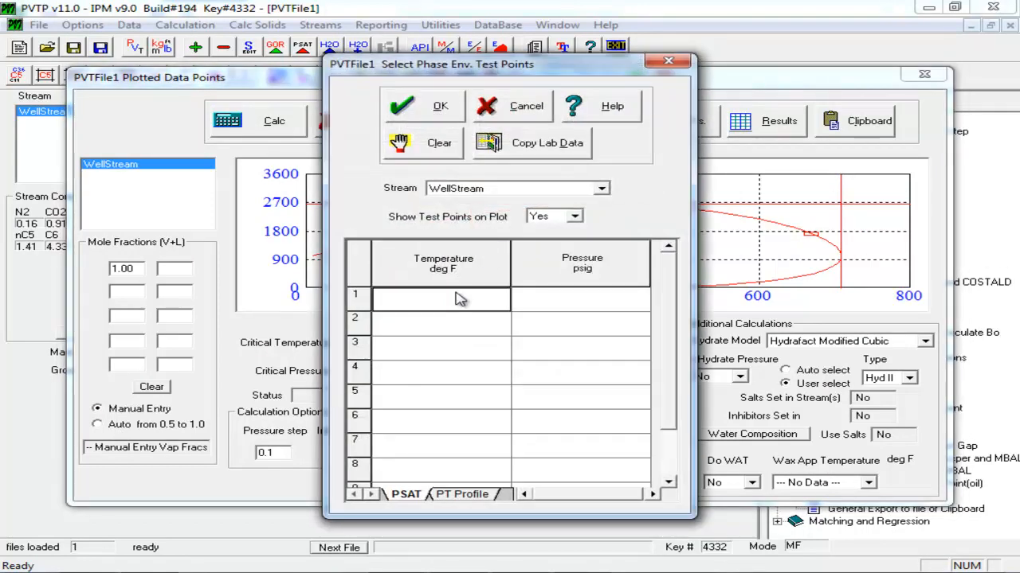
text(220)
click(560, 300)
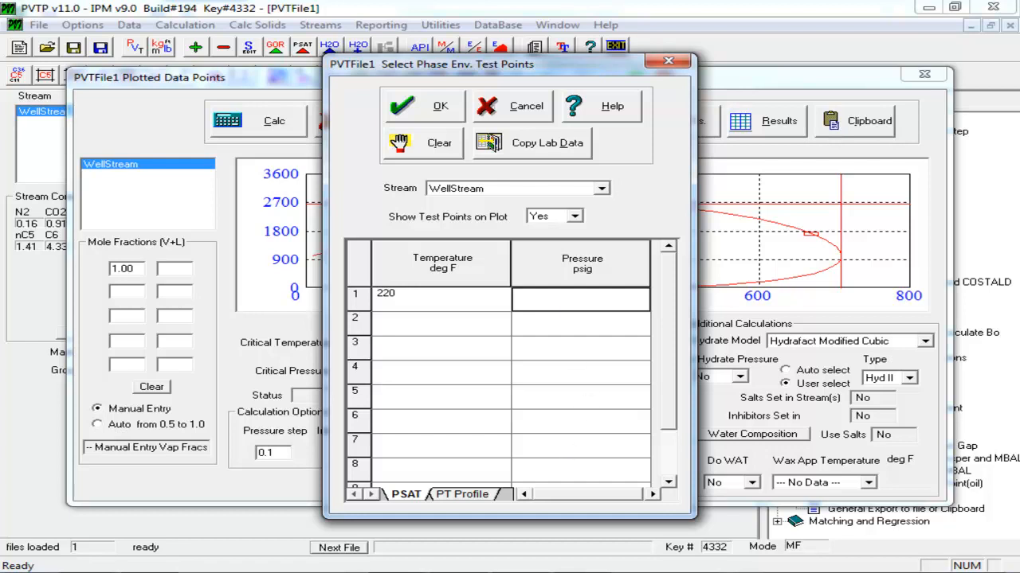
Step: Look up the saturation pressure in the Word PVT report, set the test point's pressure to 2620 psig in PVTP and plot it
click(462, 572)
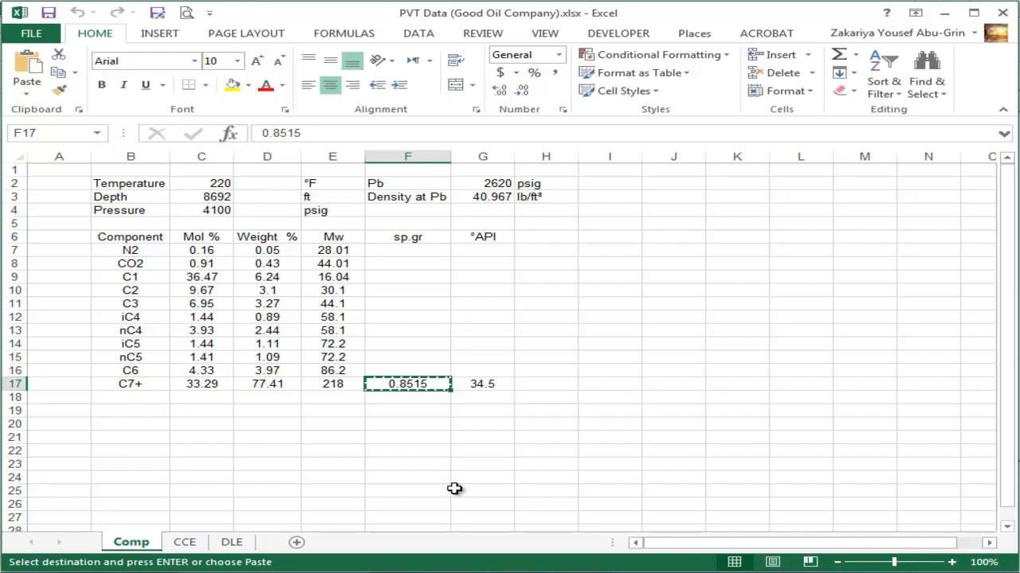
key(alt+Tab)
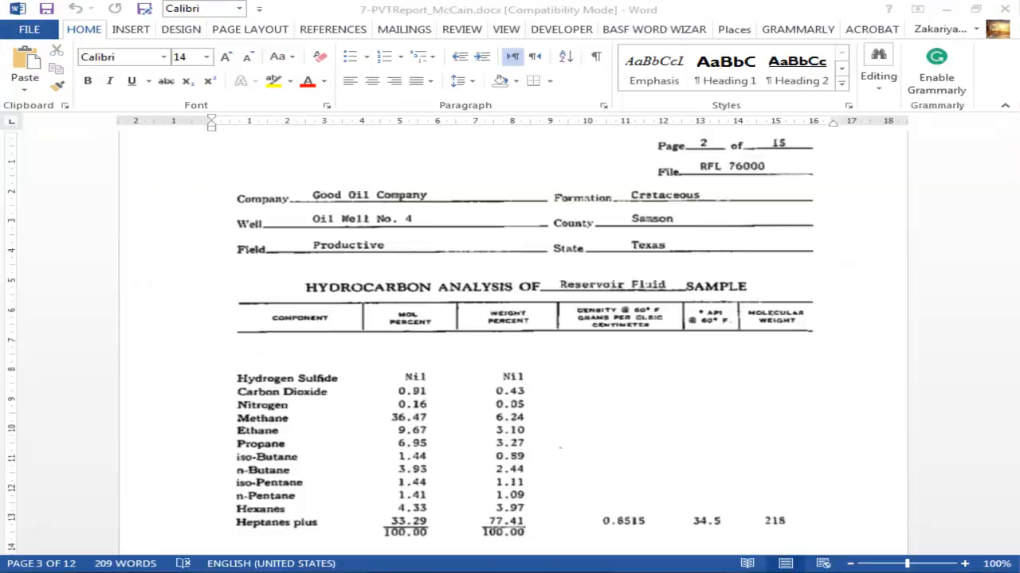
scroll(634, 415, down, 20)
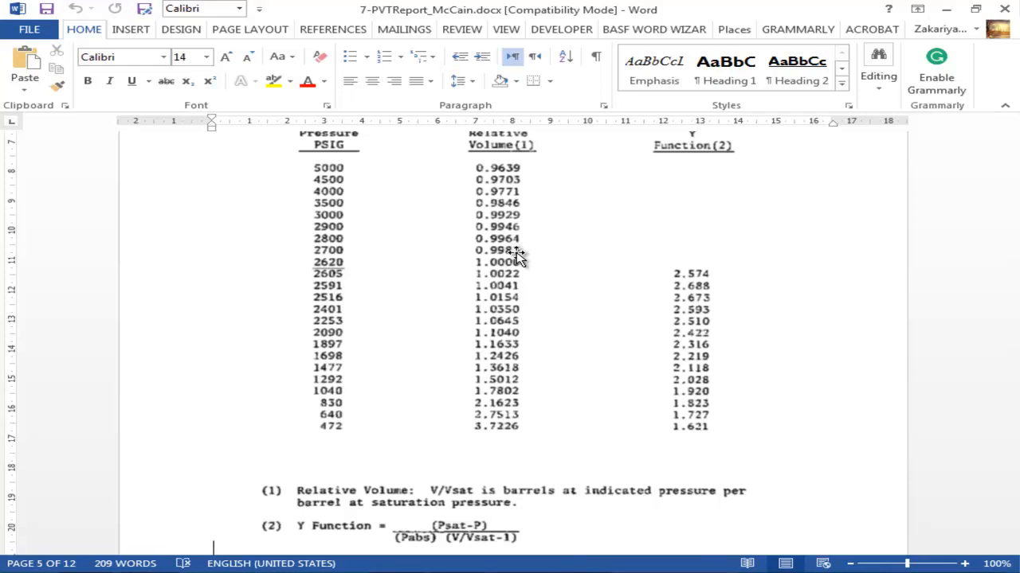
key(alt+Tab)
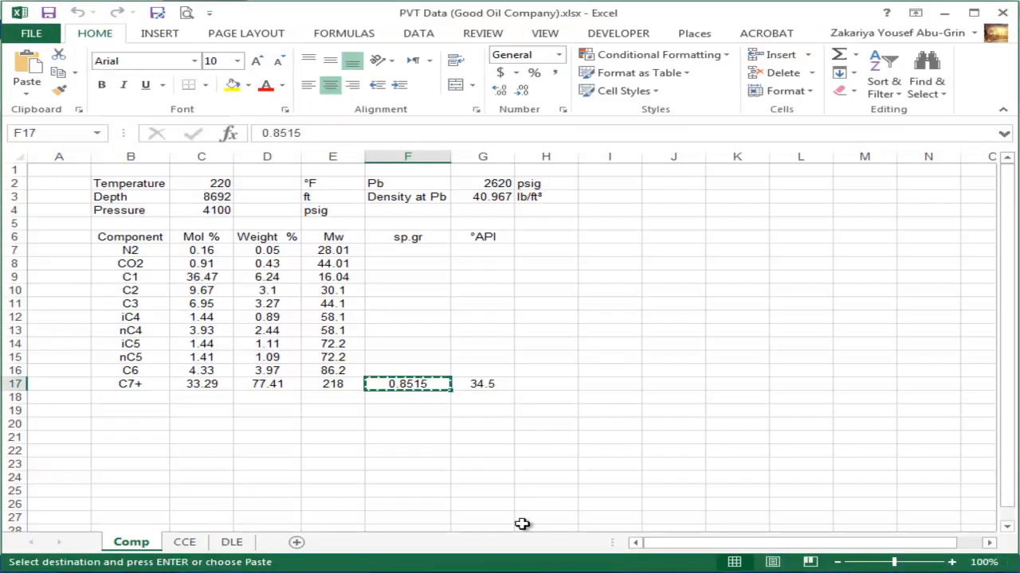
key(alt+Tab)
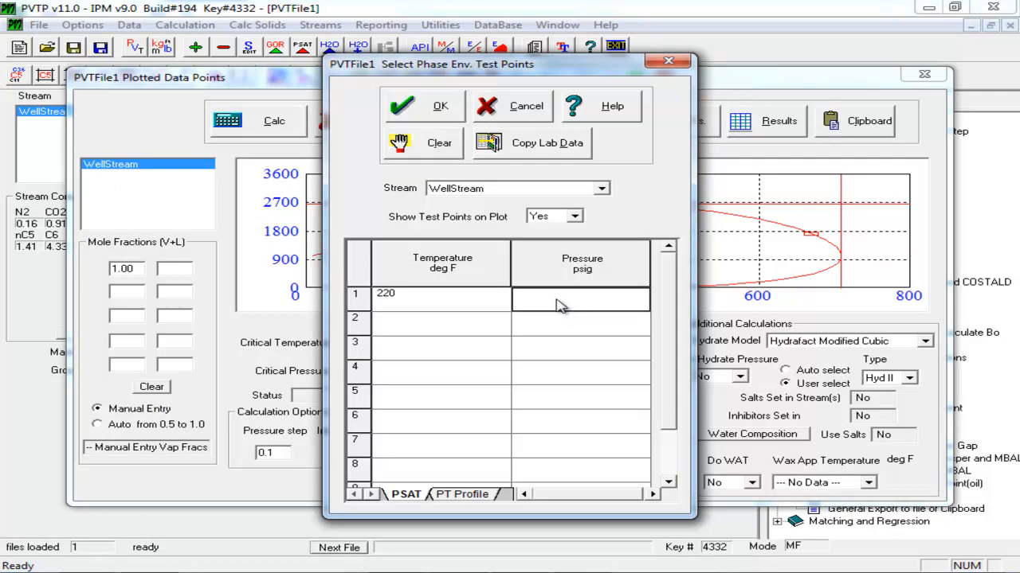
text(2620)
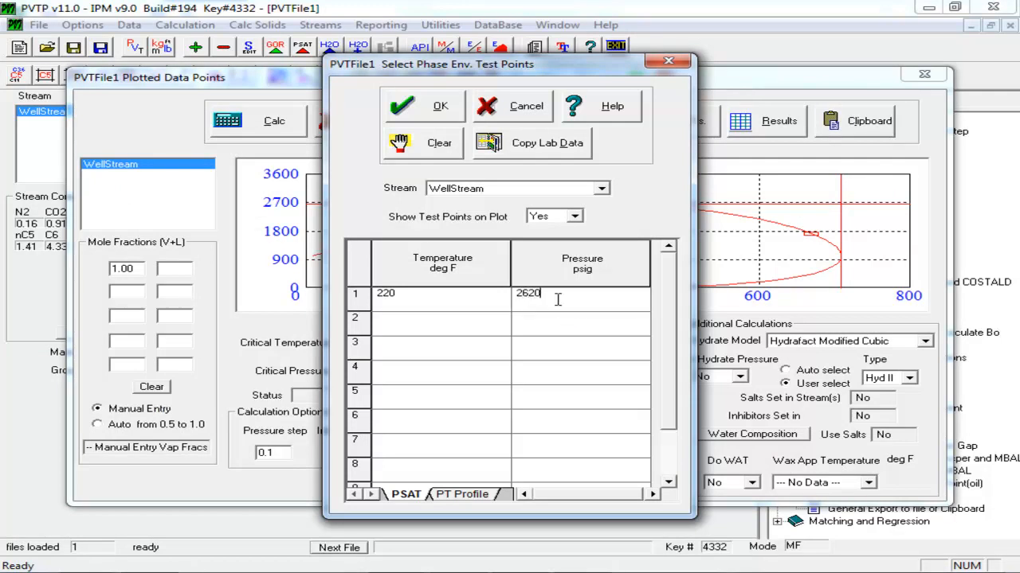
click(411, 107)
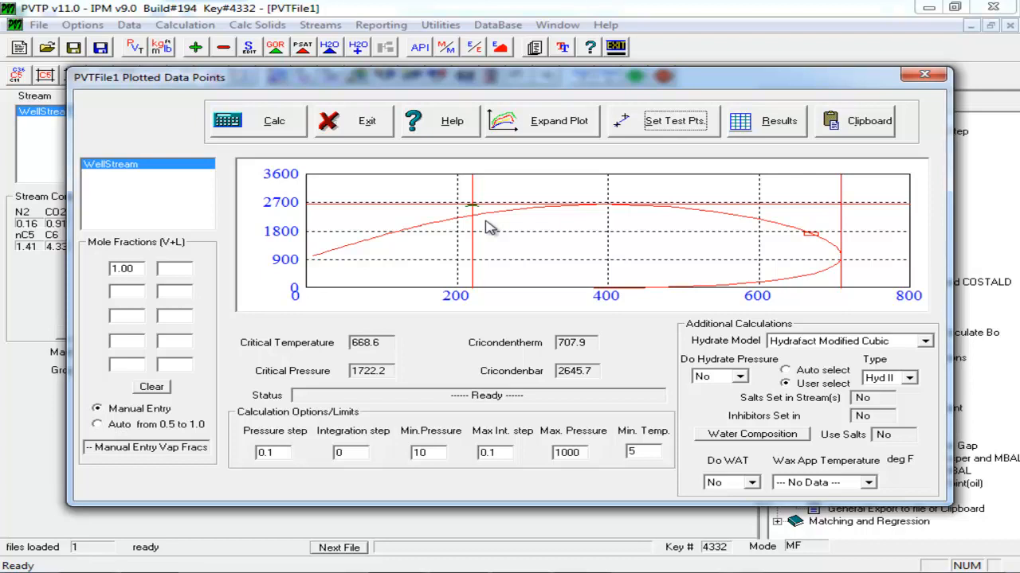
Step: Review the WellStream test point against the phase envelope, and close the test points and the plot
click(658, 126)
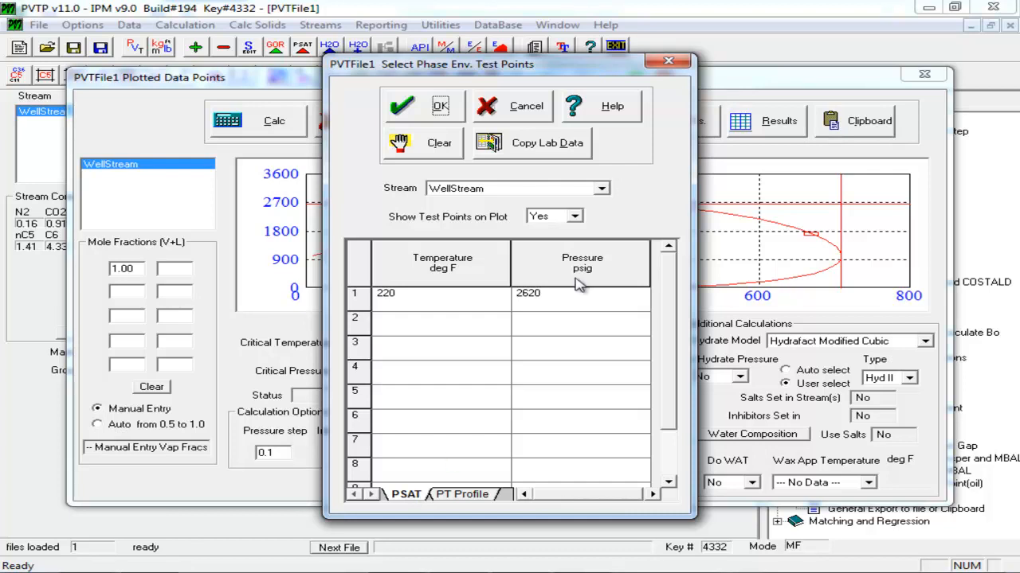
drag(625, 73, 950, 275)
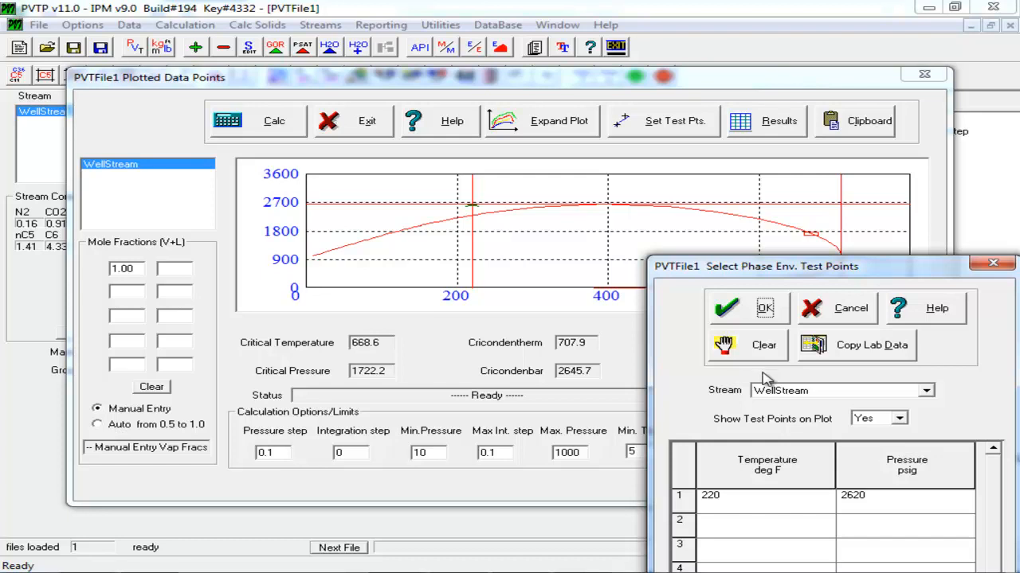
click(992, 263)
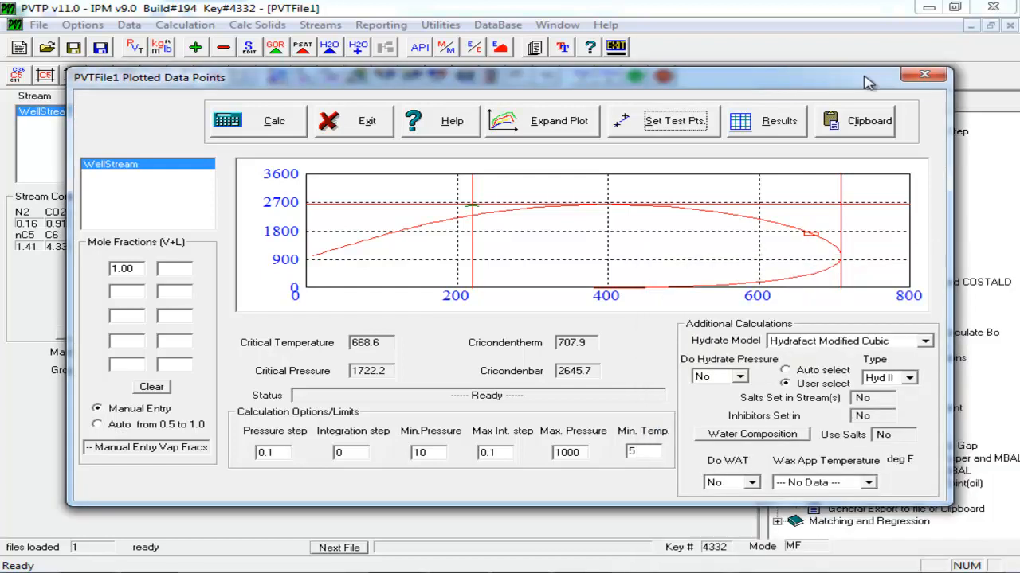
click(923, 76)
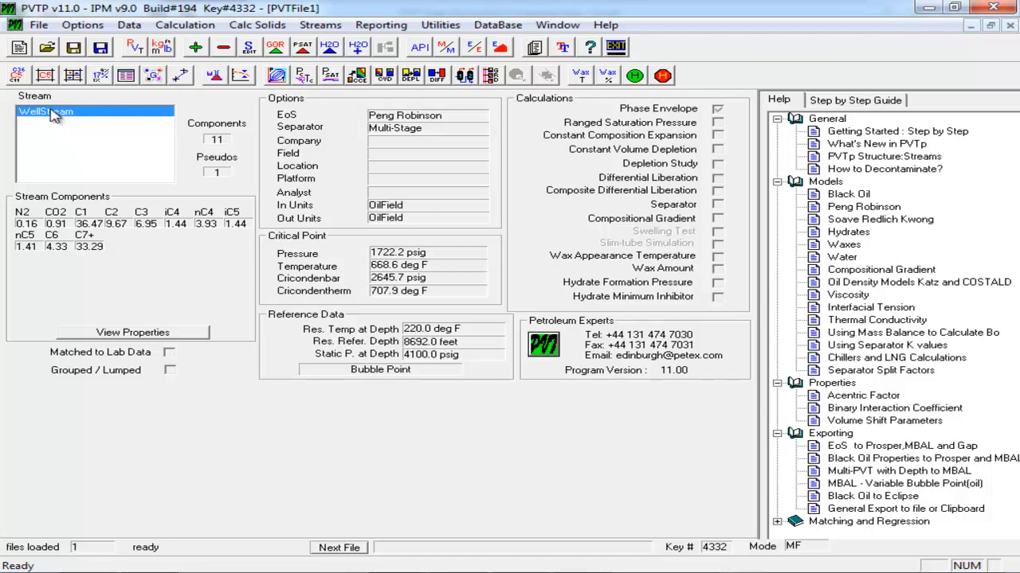
Step: Rename the WellStream stream as 12Comp
click(250, 48)
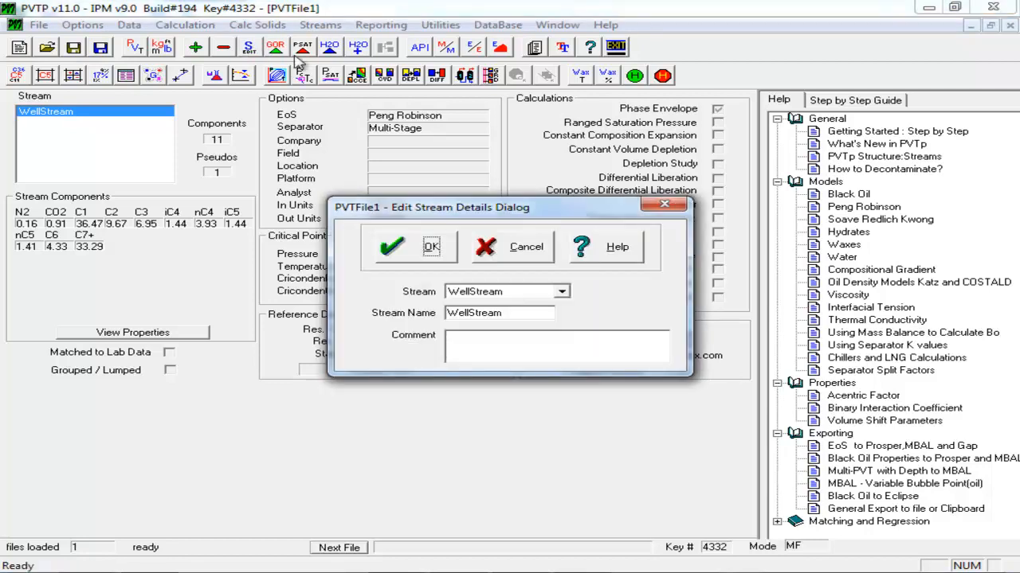
drag(504, 313, 444, 352)
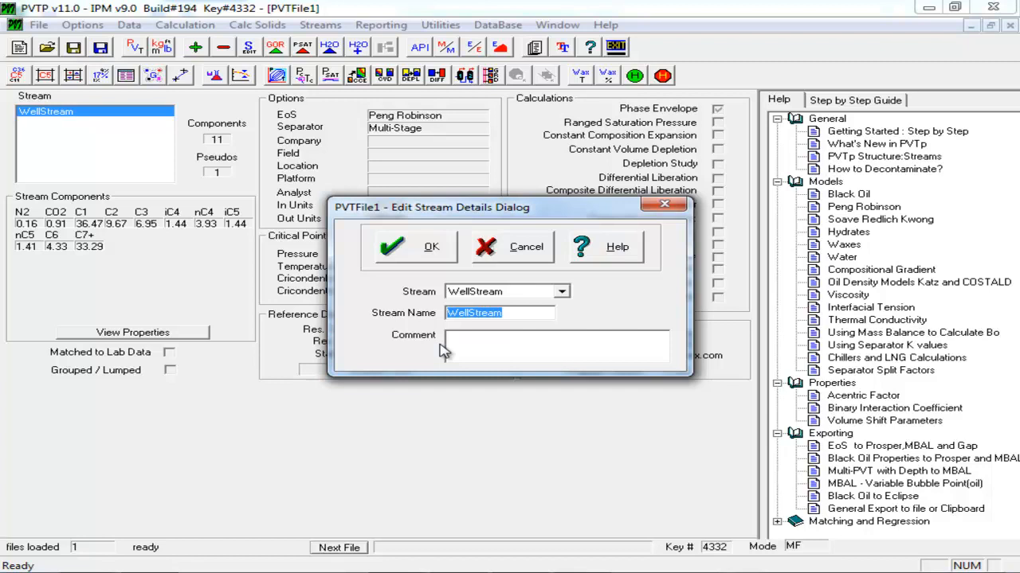
text(12)
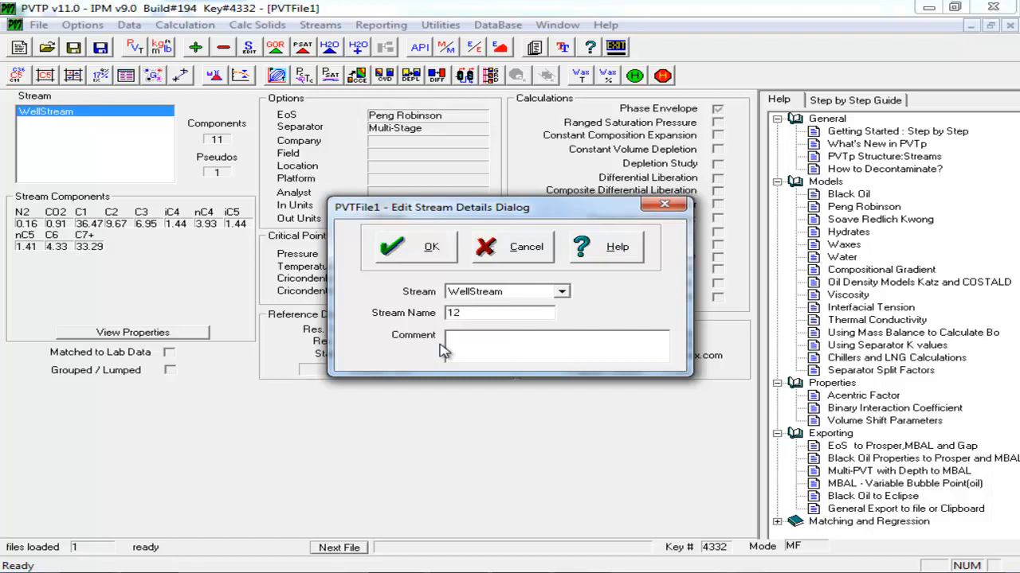
text(Comp)
click(409, 245)
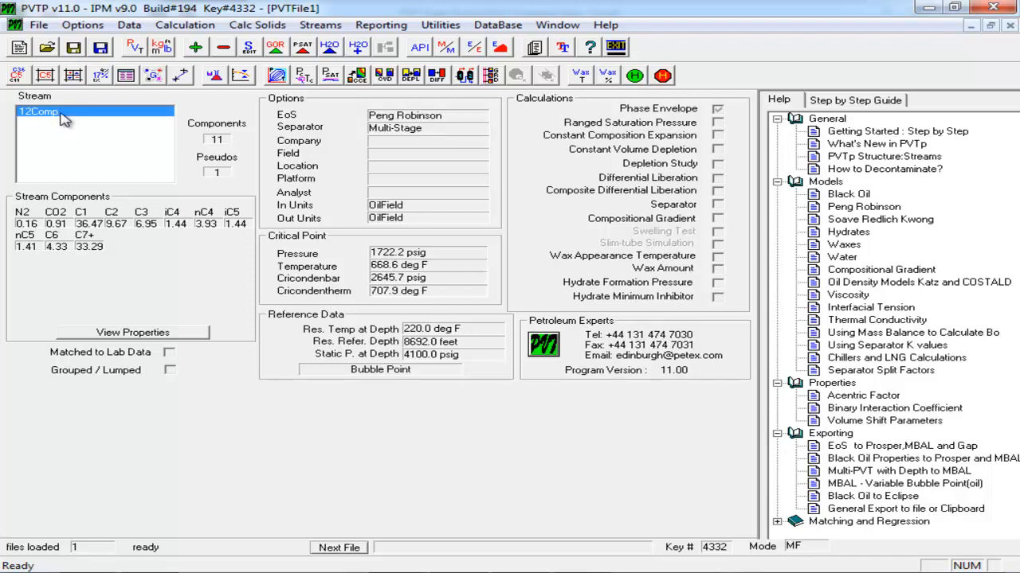
Step: Add a new stream by copying the existing 12Comp stream, and name the copy 12Comp_OD
click(195, 49)
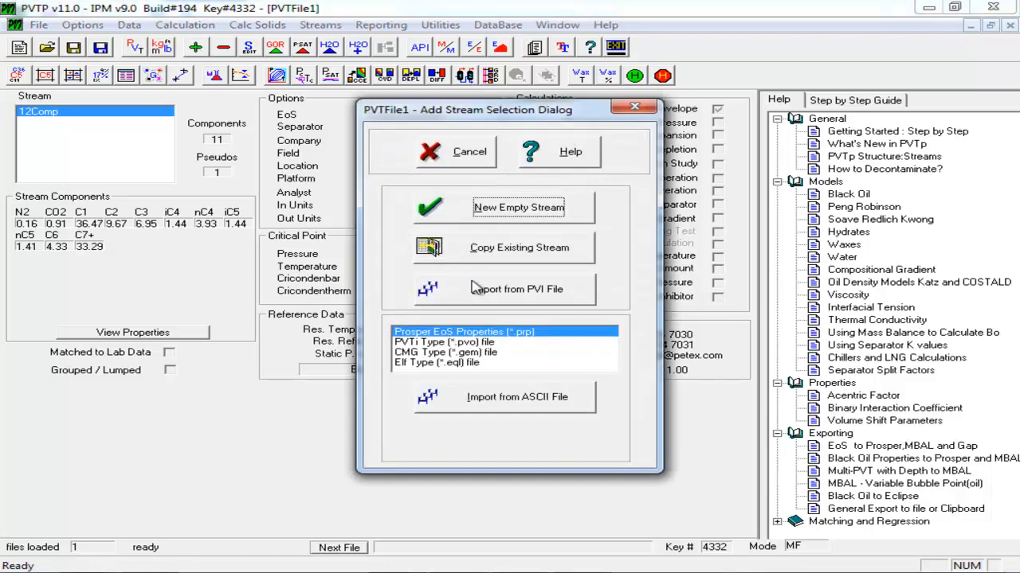
click(510, 254)
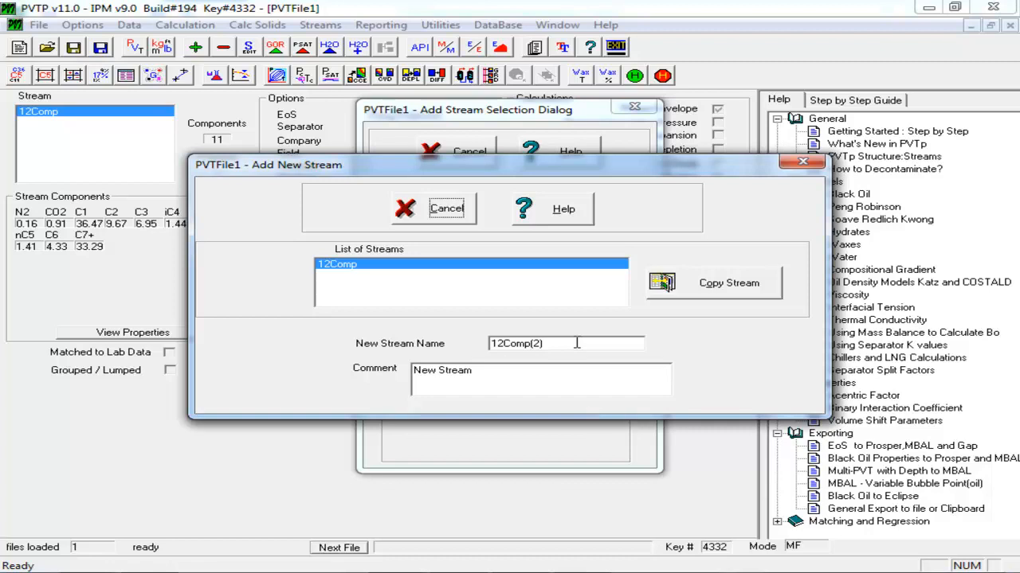
click(563, 348)
key(BackSpace)
key(BackSpace)
key(BackSpace)
text(_)
text(0)
text(den)
text(s)
key(Left)
key(Left)
key(Left)
key(Left)
key(BackSpace)
text(0)
click(582, 346)
key(BackSpace)
key(BackSpace)
key(BackSpace)
key(BackSpace)
key(BackSpace)
text(D)
key(BackSpace)
text(OD)
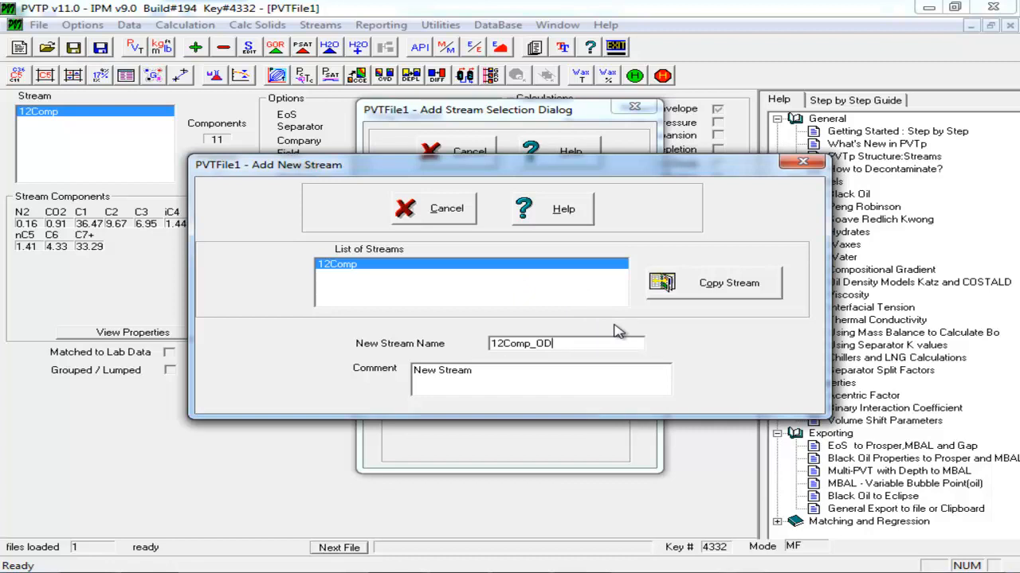
click(666, 291)
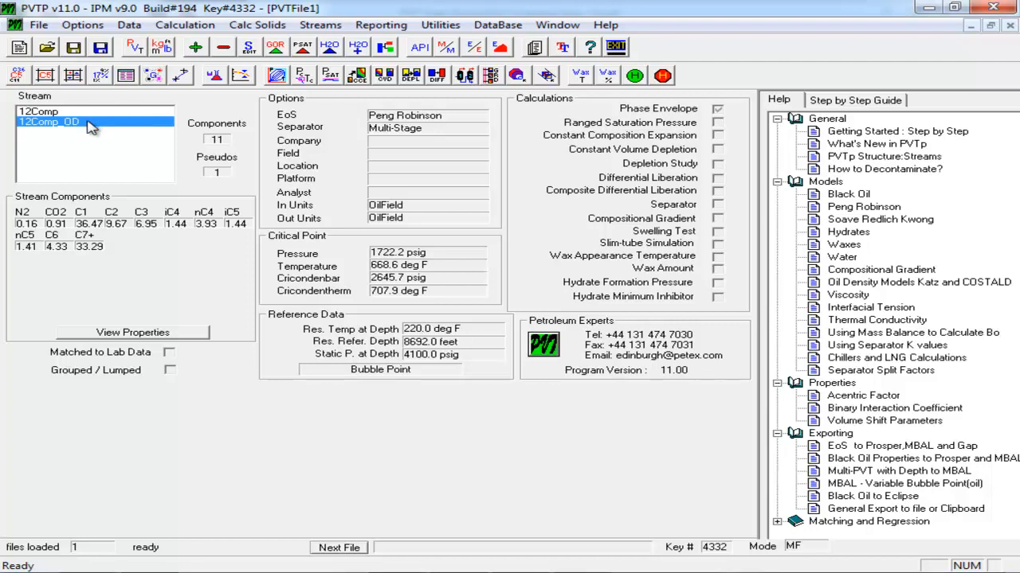
Step: Compare the phase envelopes of 12Comp and 12Comp_OD on one plot, and close it
click(276, 75)
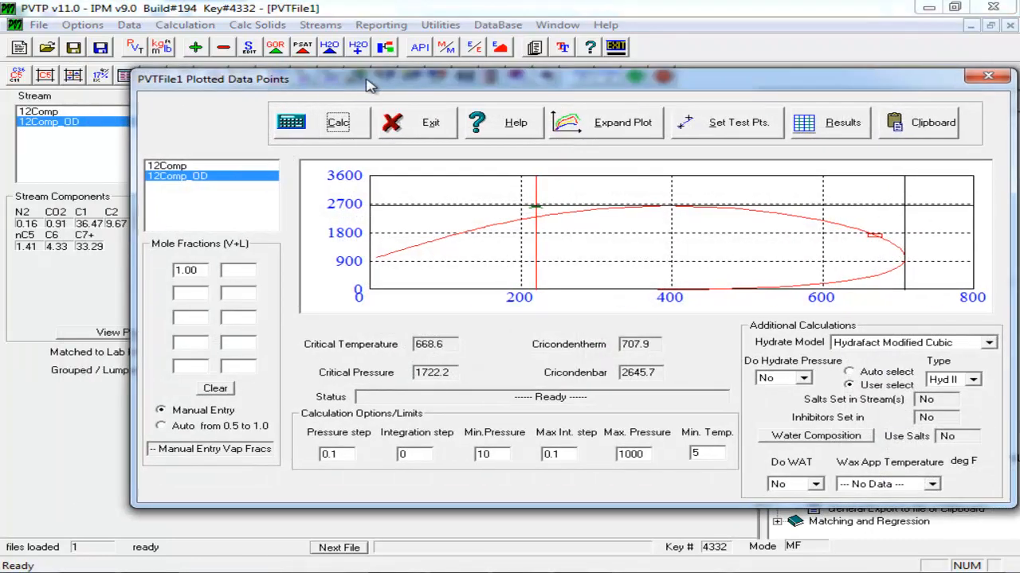
click(227, 168)
click(359, 121)
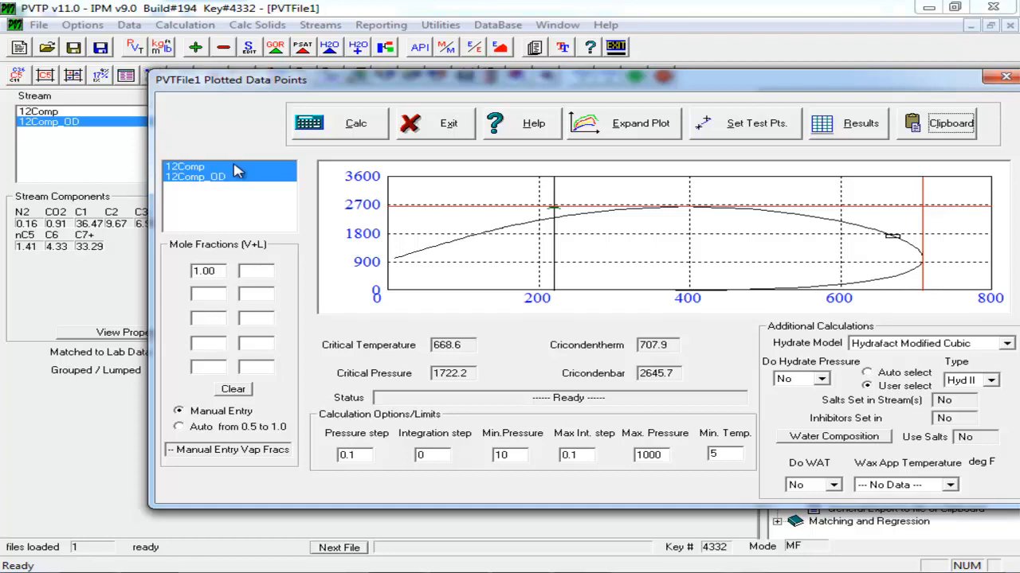
click(430, 129)
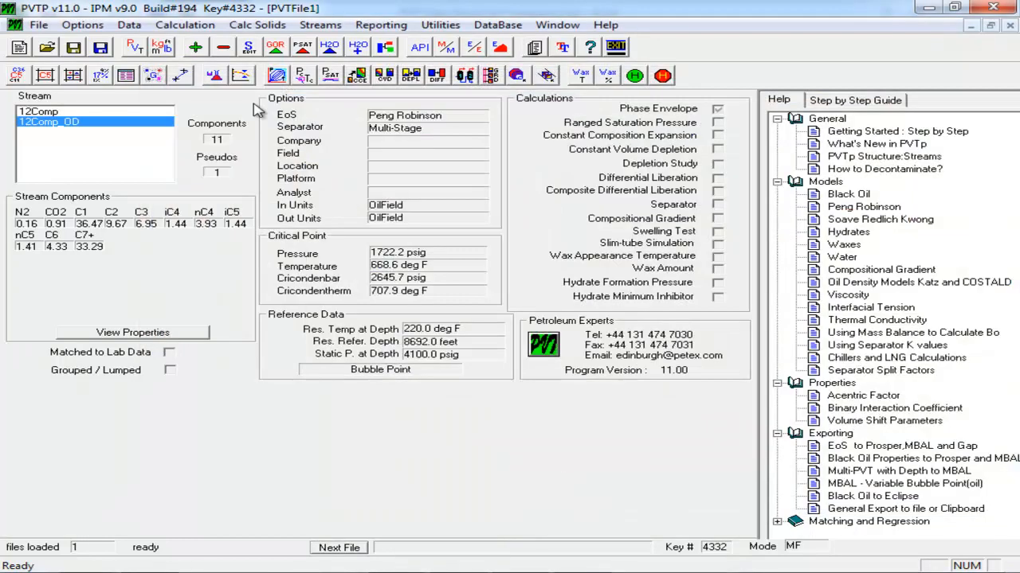
Step: View the component properties of the 12Comp stream and check its black oil properties
click(57, 113)
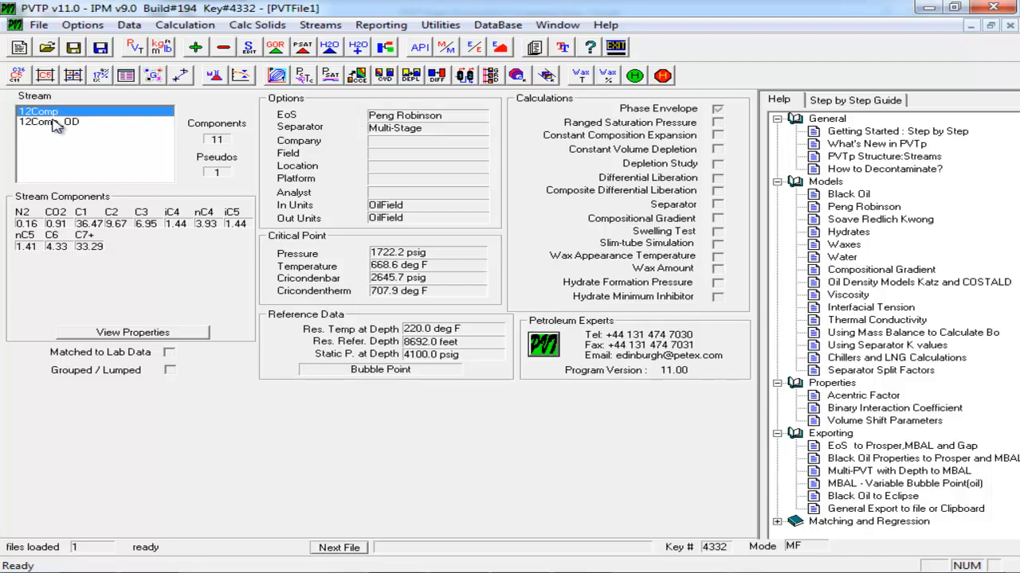
click(126, 76)
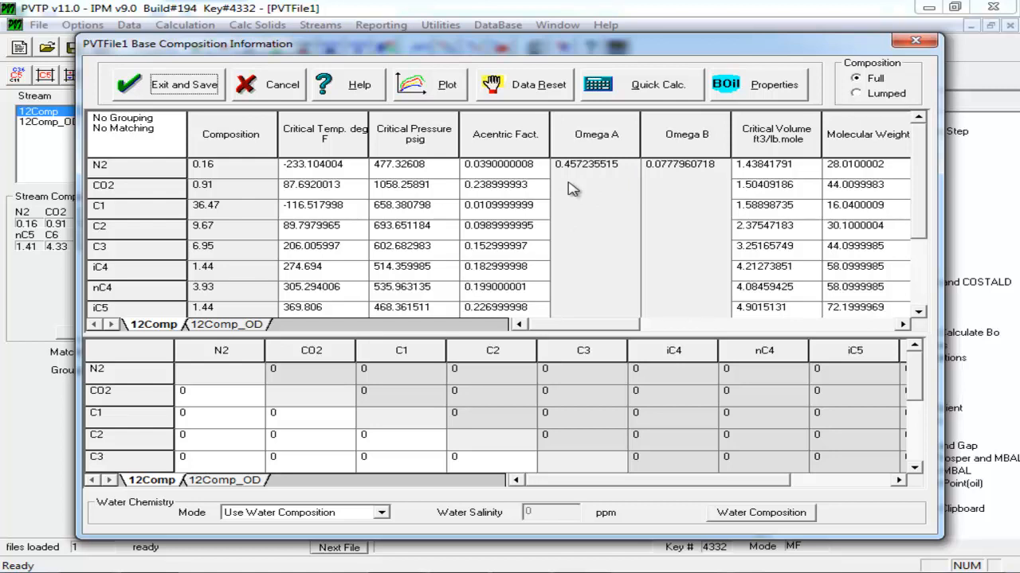
click(745, 92)
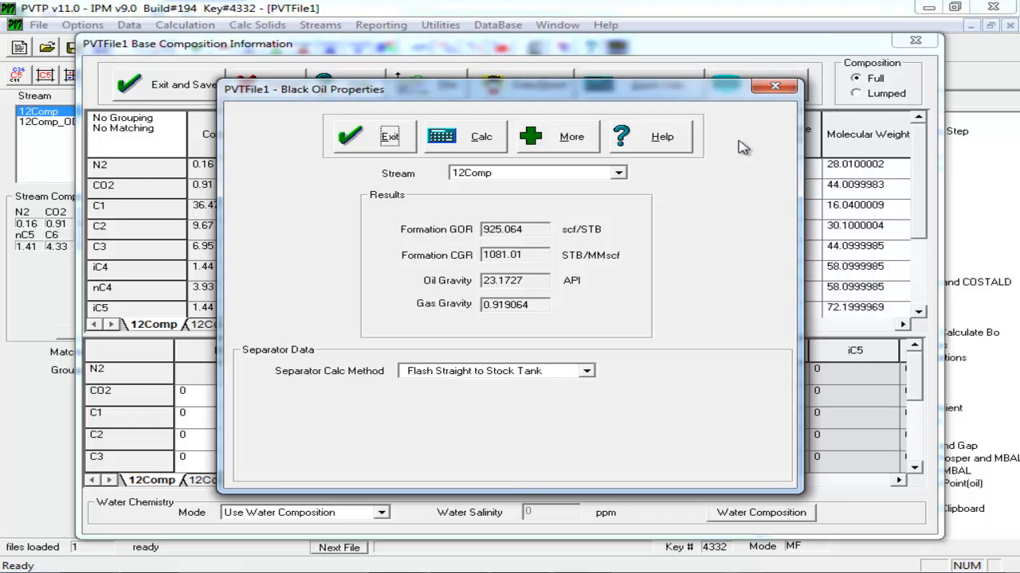
click(406, 141)
Step: Run a quick calculation of the saturation pressure at reference conditions for the 12Comp stream
click(625, 85)
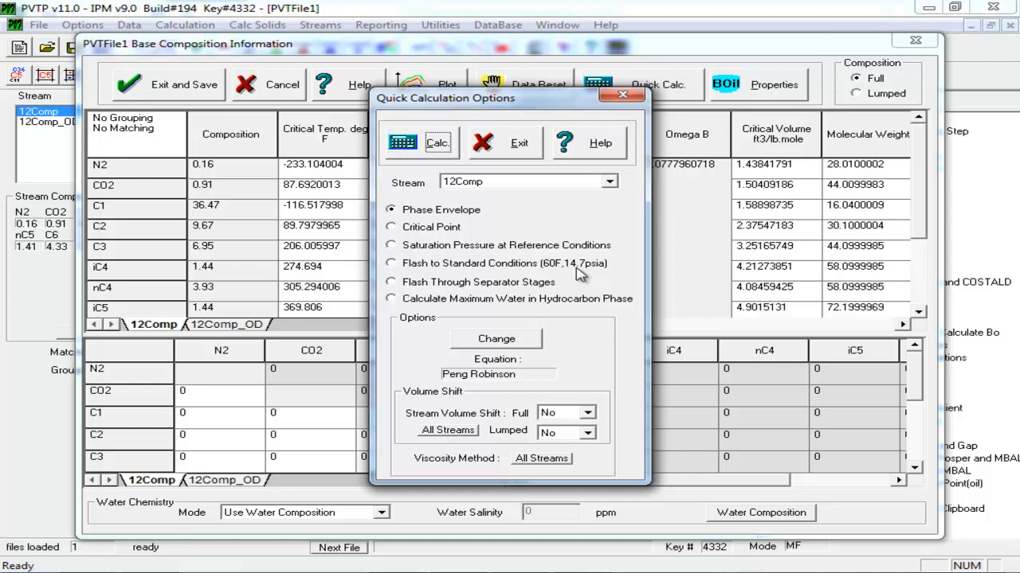
click(479, 249)
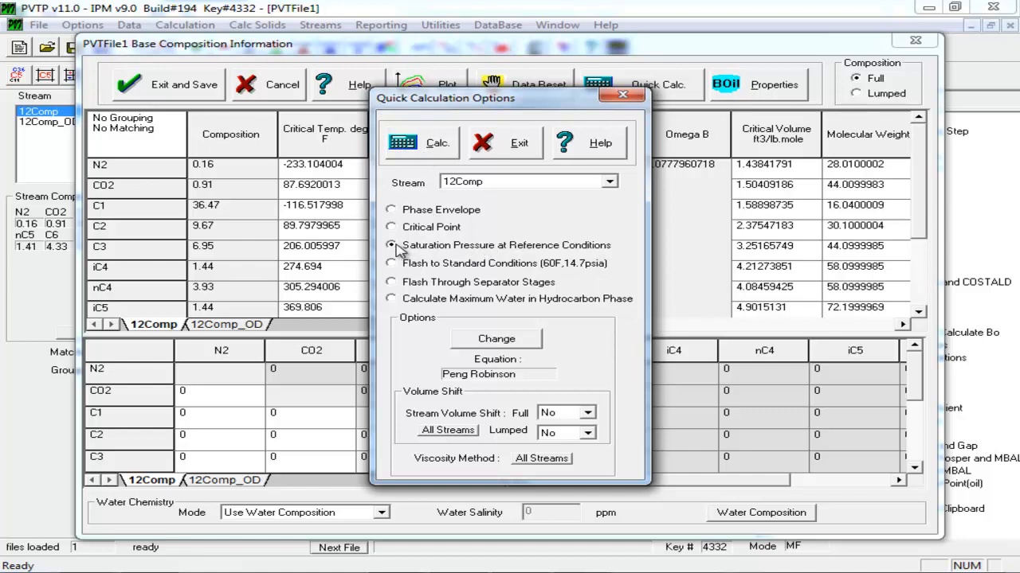
click(422, 148)
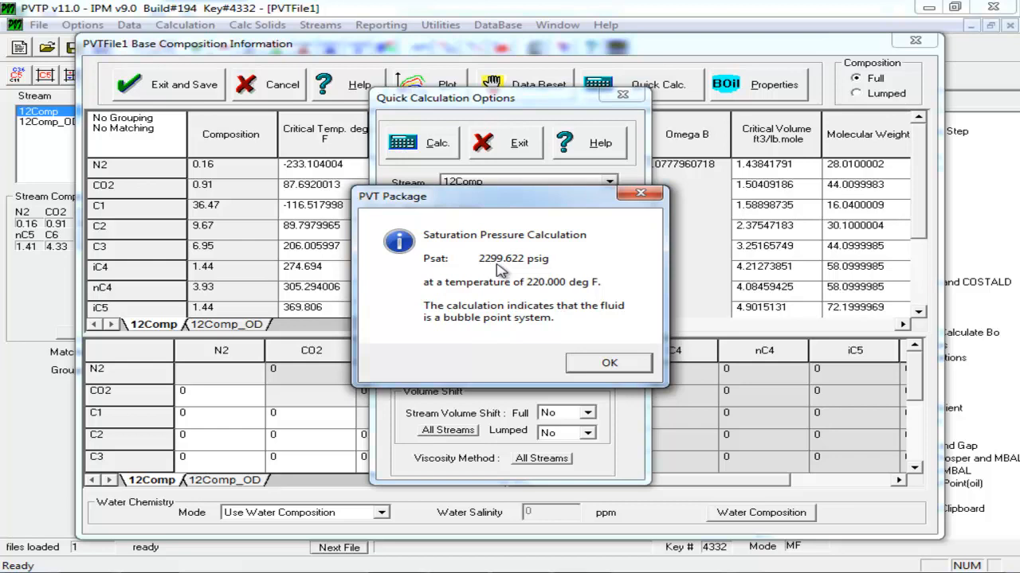
click(640, 192)
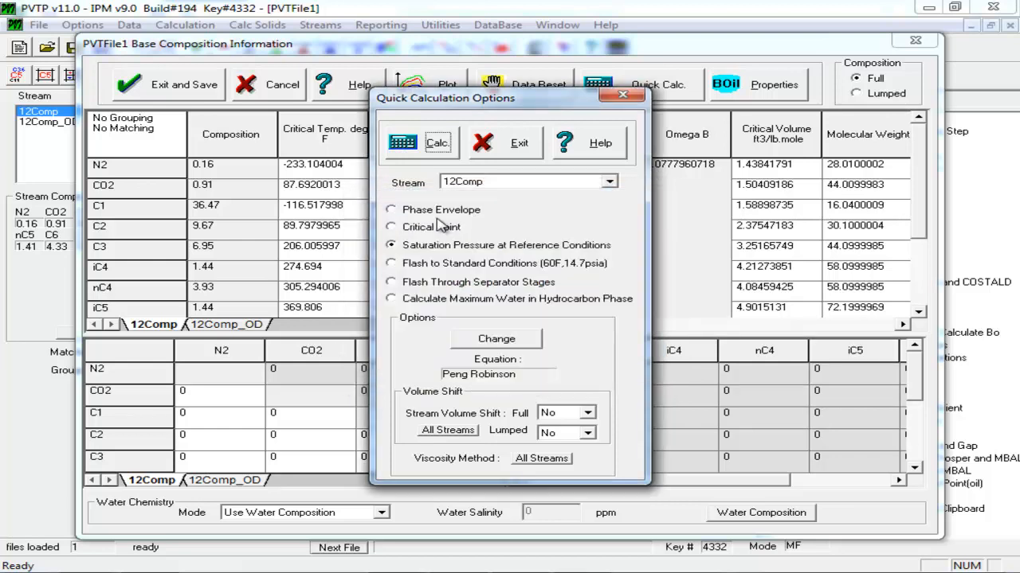
Step: View the 12Comp phase envelope through the quick calculation, and exit and save the base composition information
click(407, 211)
click(434, 143)
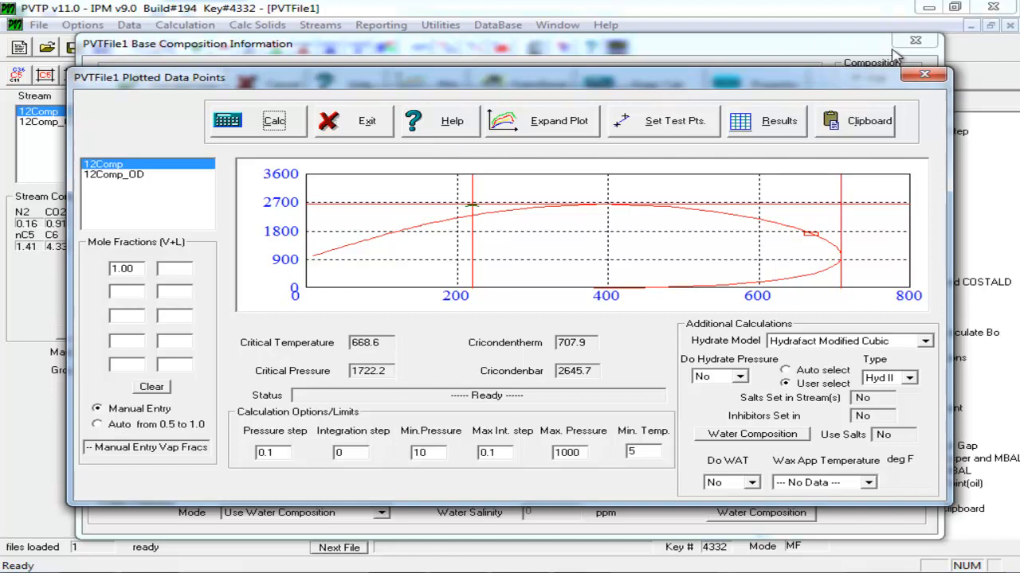
click(922, 74)
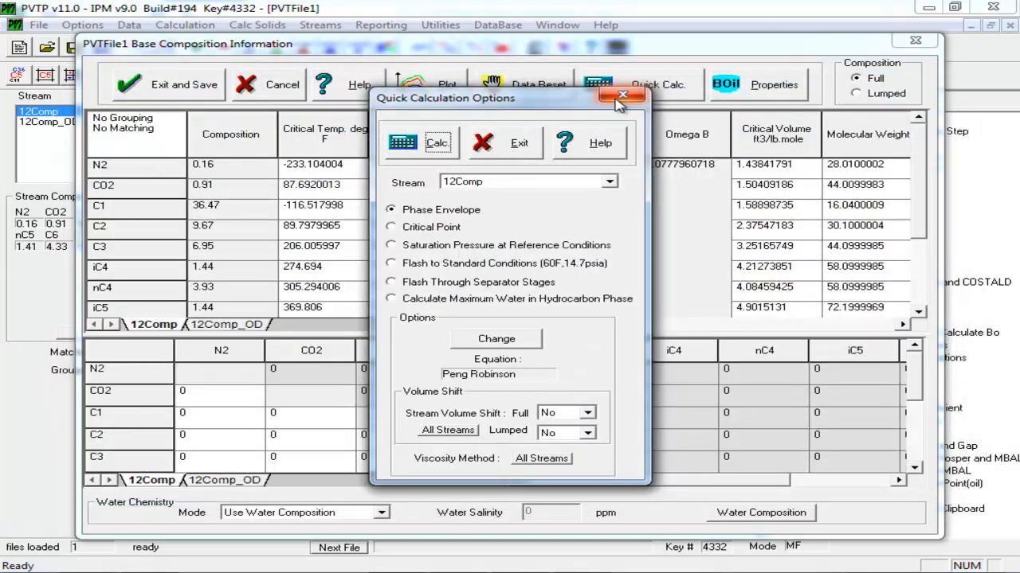
click(620, 98)
click(170, 87)
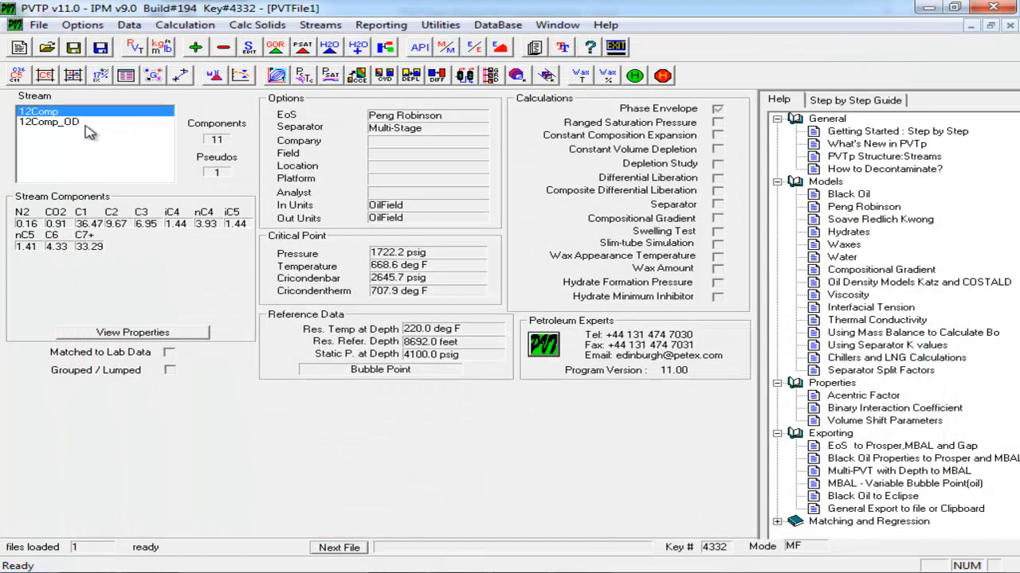
Step: Select the 12Comp_OD stream, view its composition input and close it without saving
click(66, 126)
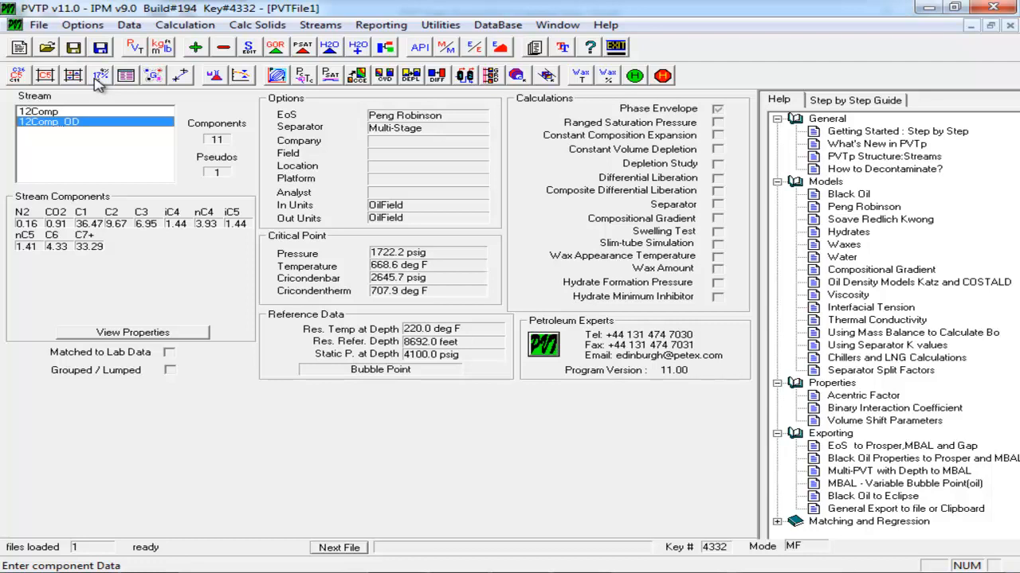
click(82, 25)
mouse_move(128, 26)
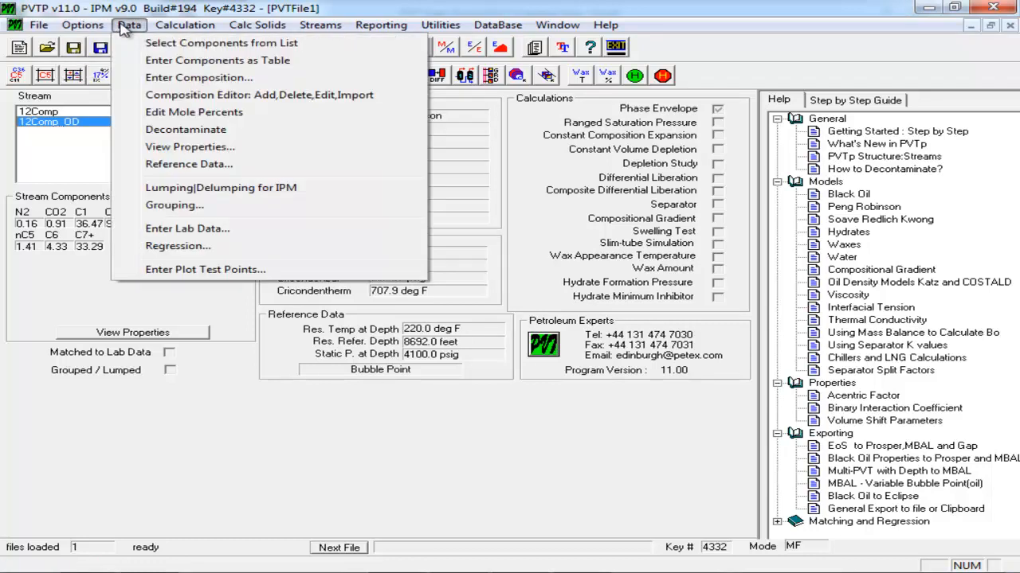
click(167, 80)
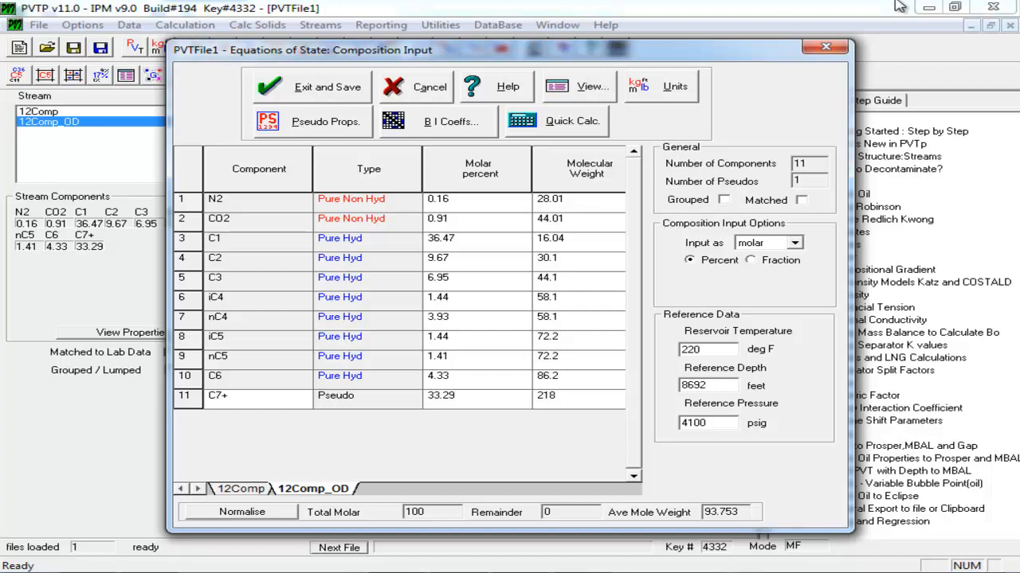
click(826, 48)
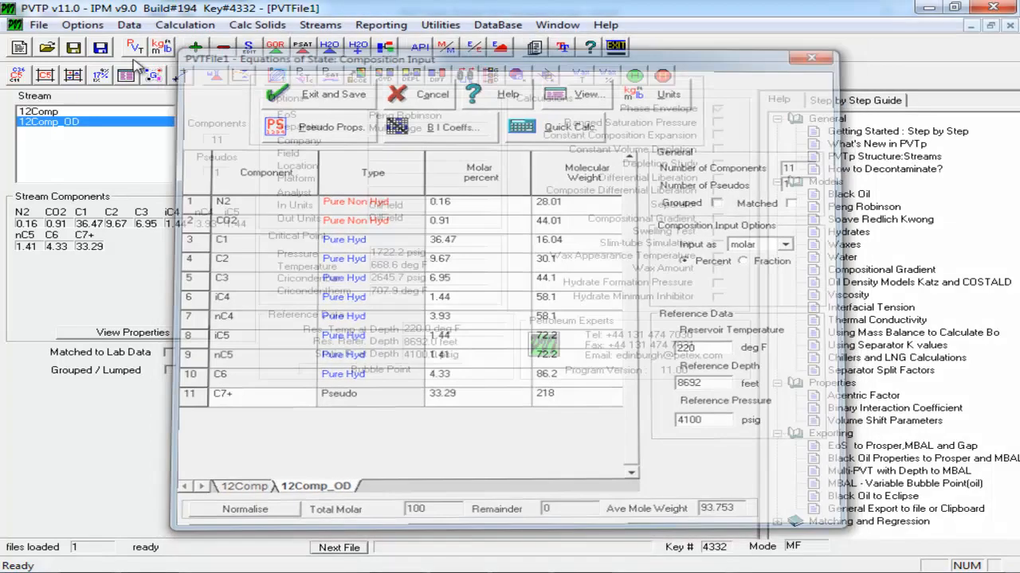
click(127, 26)
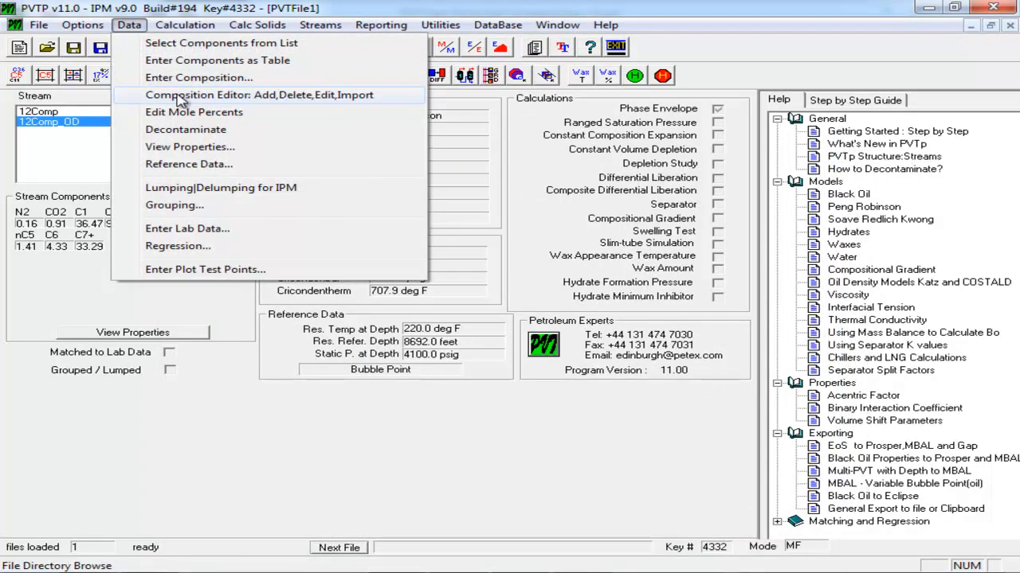
click(180, 96)
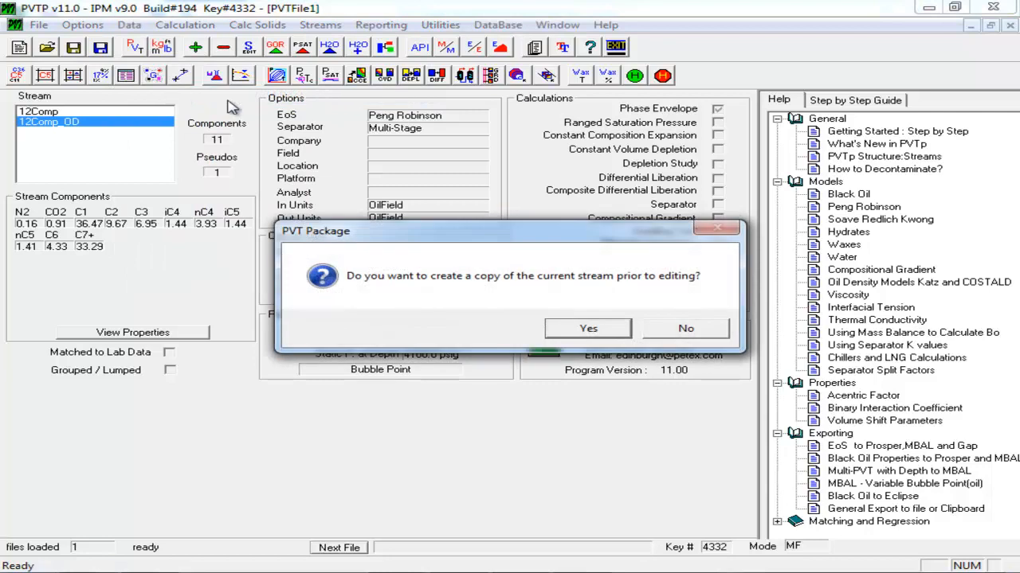
click(691, 329)
click(121, 65)
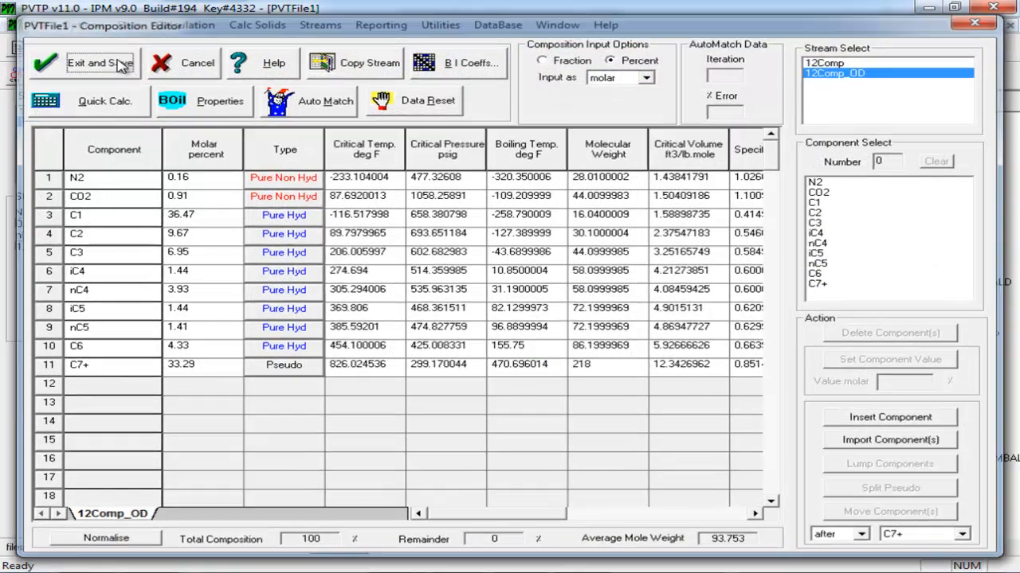
Step: View the composition input of the 12Comp_OD stream and close it without saving
click(129, 25)
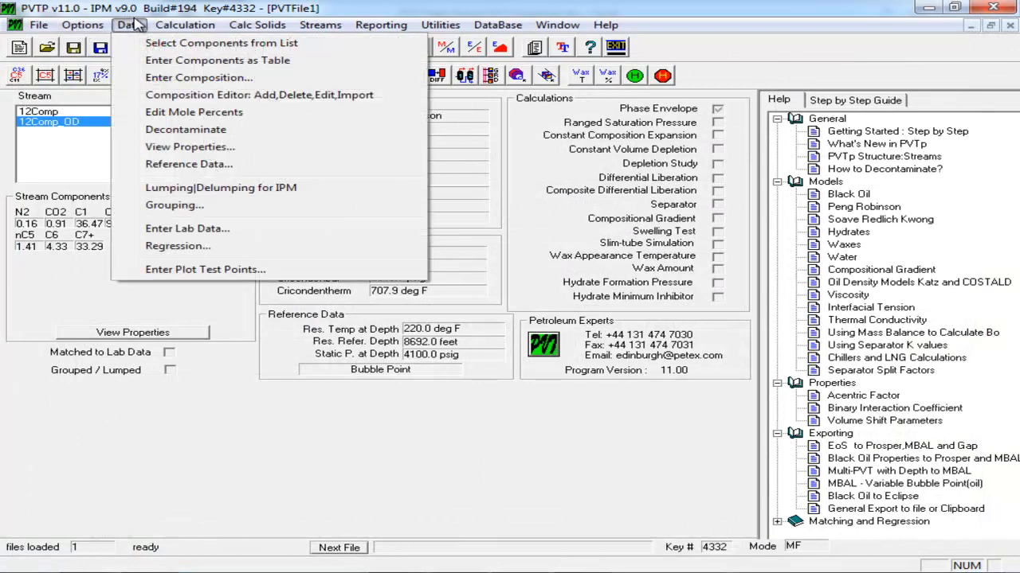
mouse_move(185, 25)
mouse_move(129, 25)
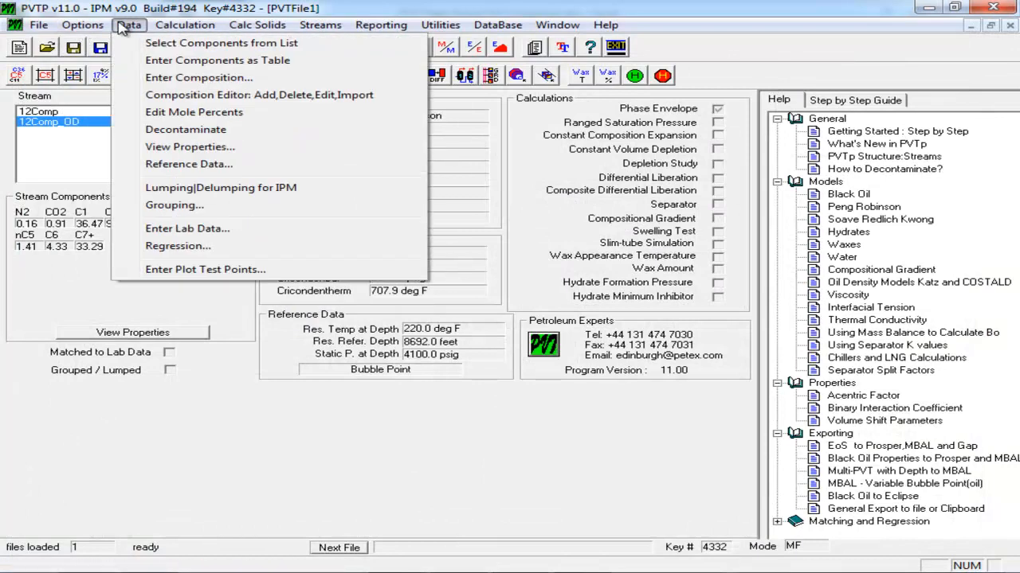
click(170, 79)
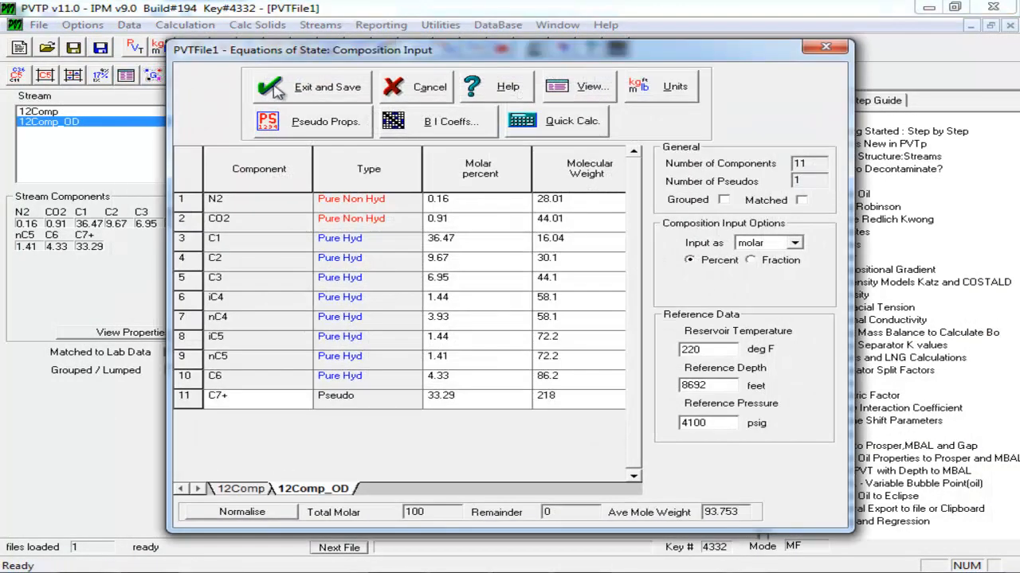
click(825, 46)
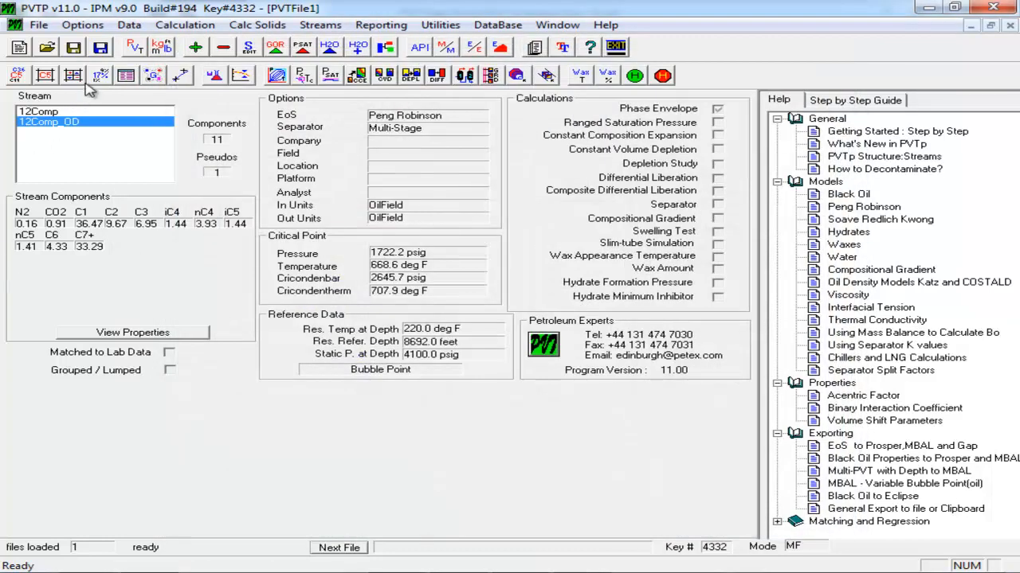
Step: Examine the C7+ pseudo component properties of the 12Comp_OD stream and leave the composition input without saving
click(104, 80)
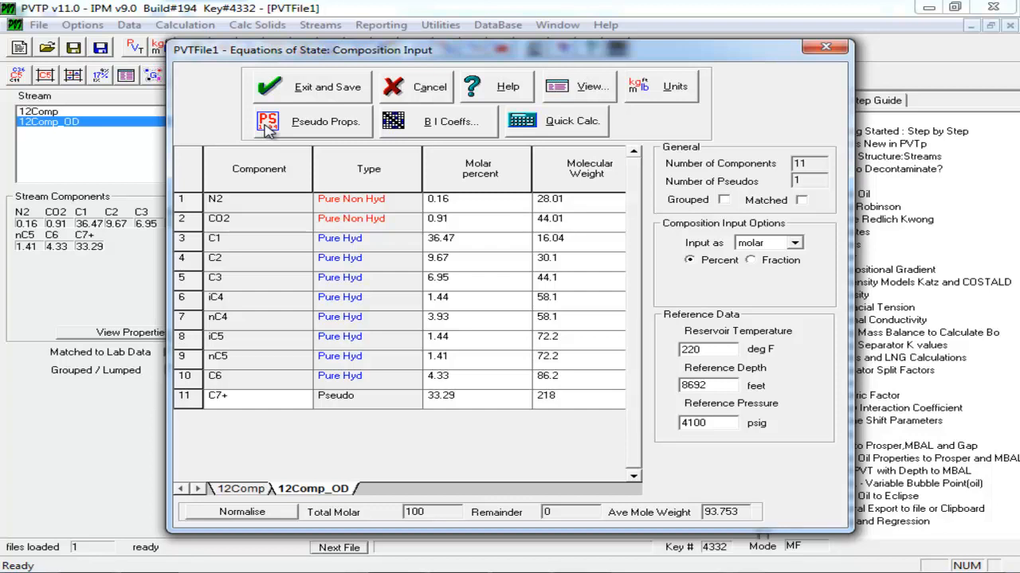
click(322, 122)
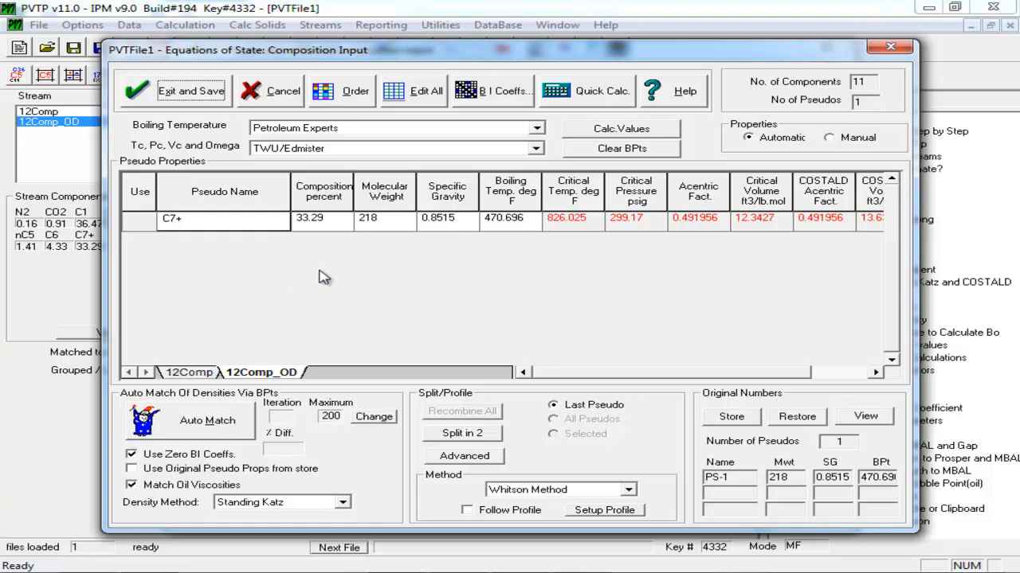
click(279, 106)
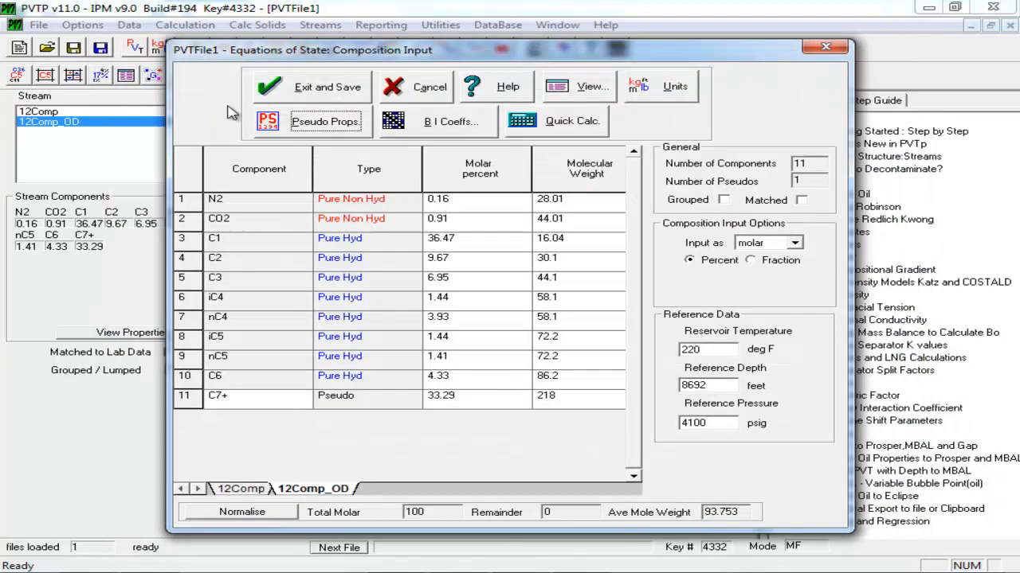
click(422, 89)
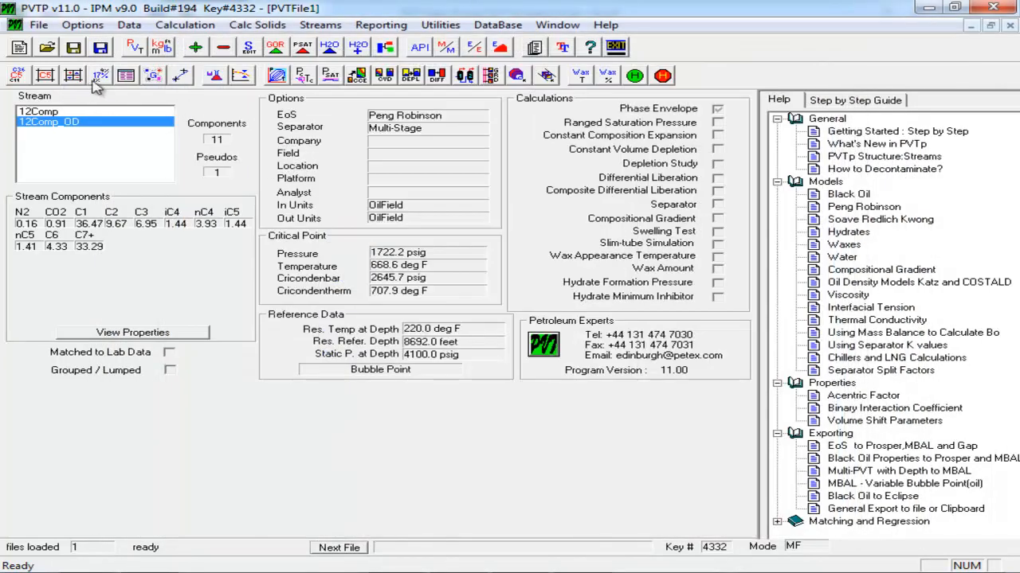
Step: View the base composition information of 12Comp_OD, check its black oil properties and close both without saving
click(127, 76)
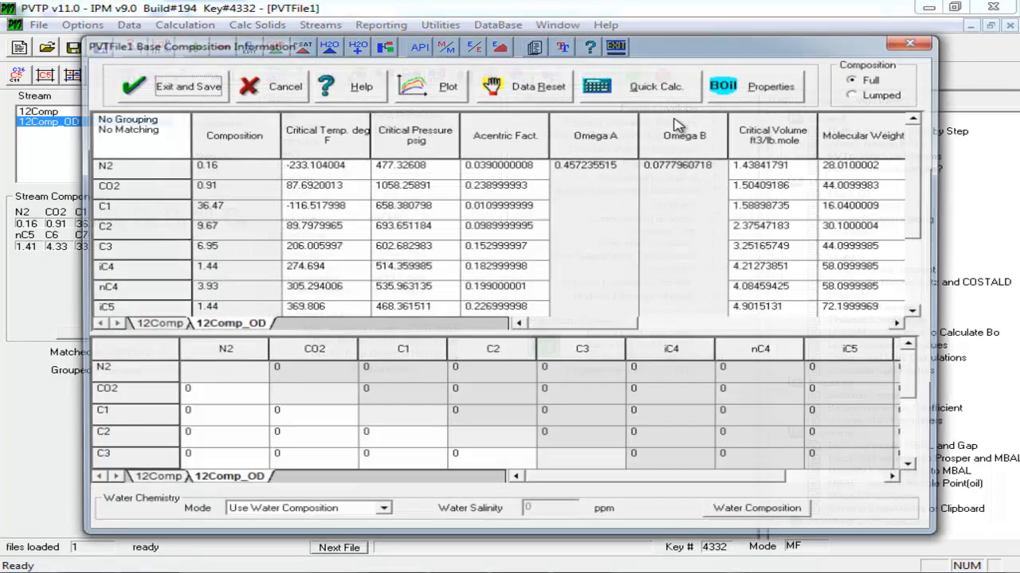
click(658, 89)
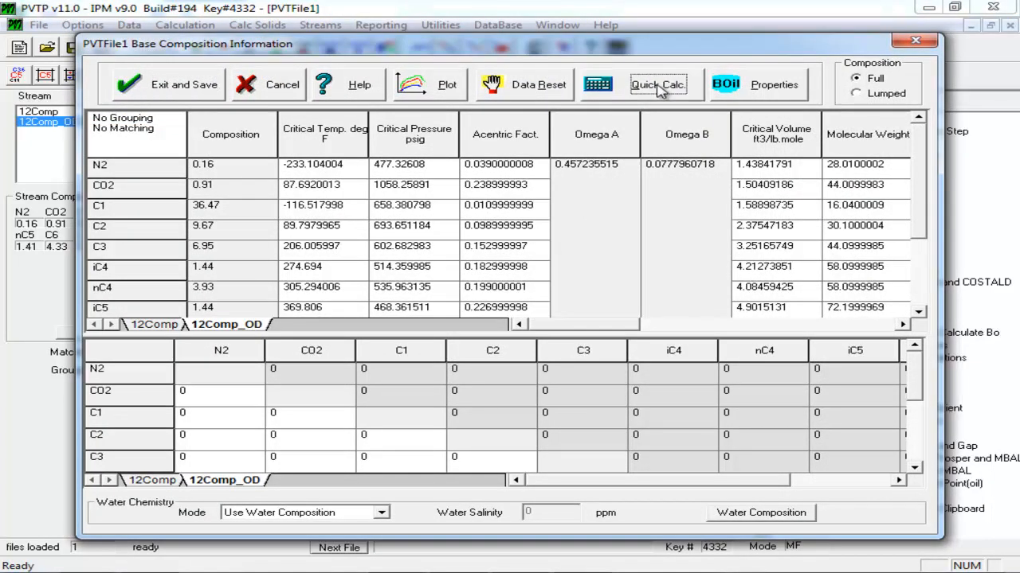
key(Escape)
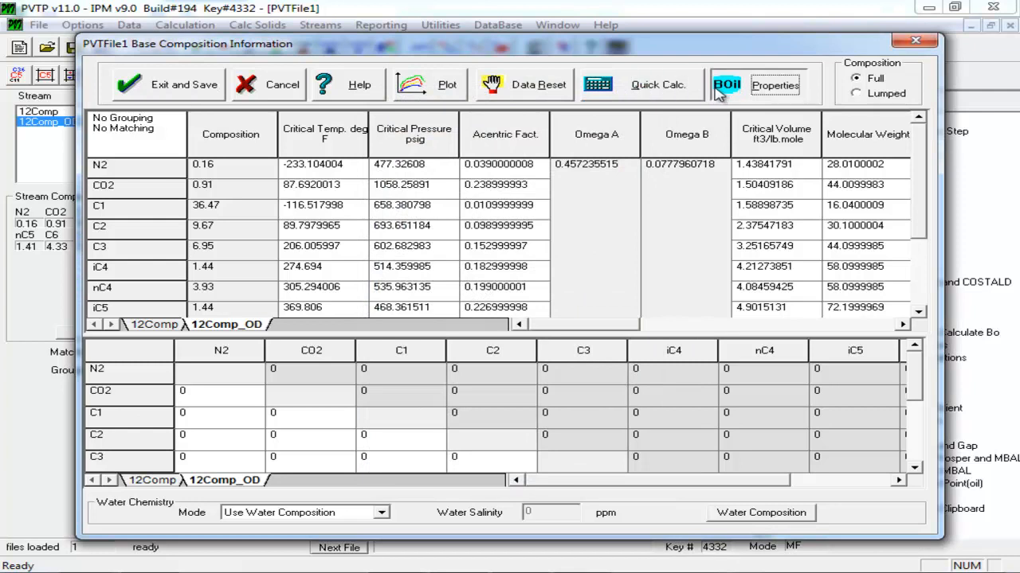
click(716, 91)
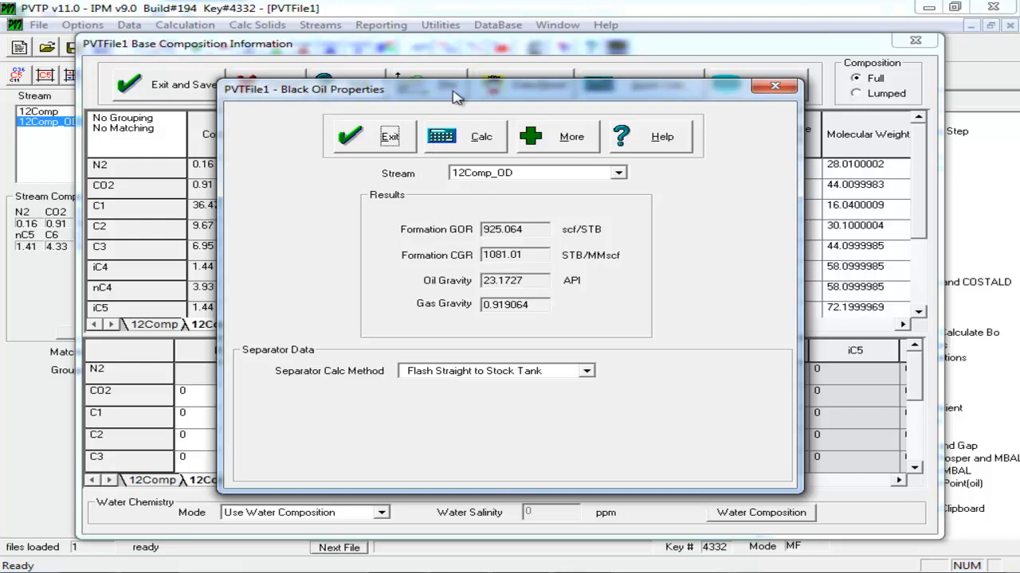
click(755, 91)
click(915, 41)
Step: Auto match the C7+ pseudo density of 12Comp_OD via boiling points, with zero BI coefficients and oil viscosity matching
click(100, 75)
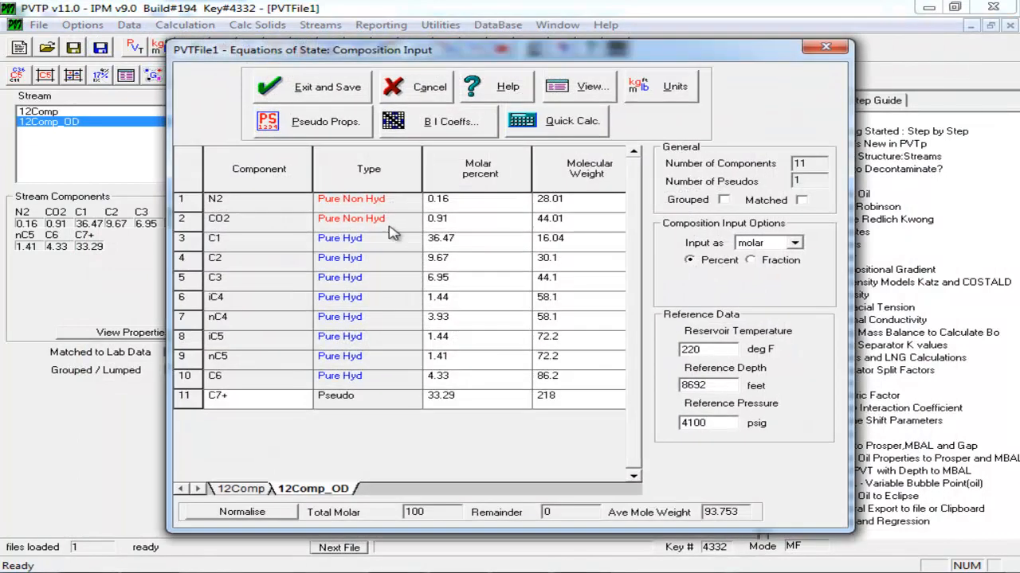
click(359, 122)
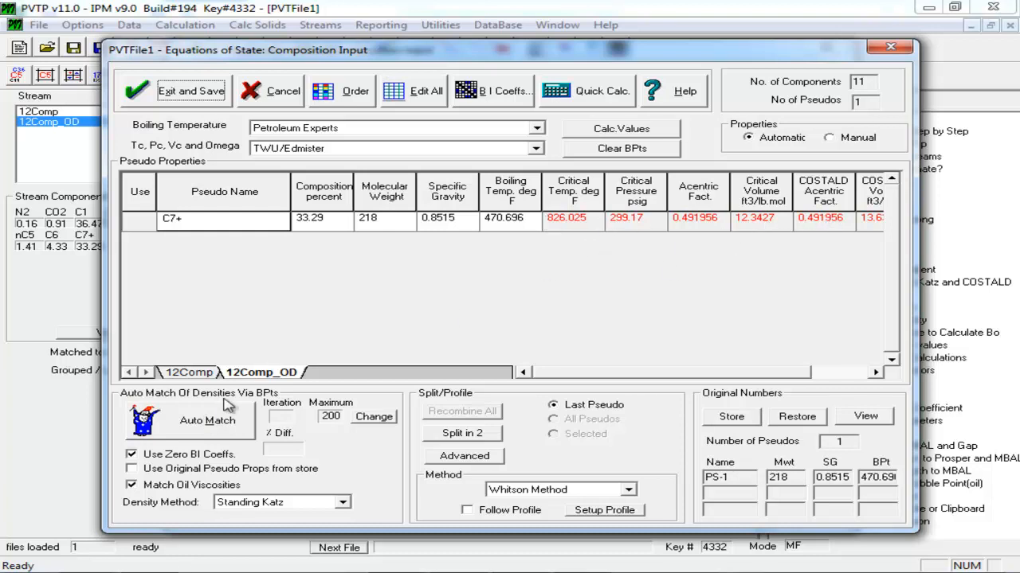
click(210, 426)
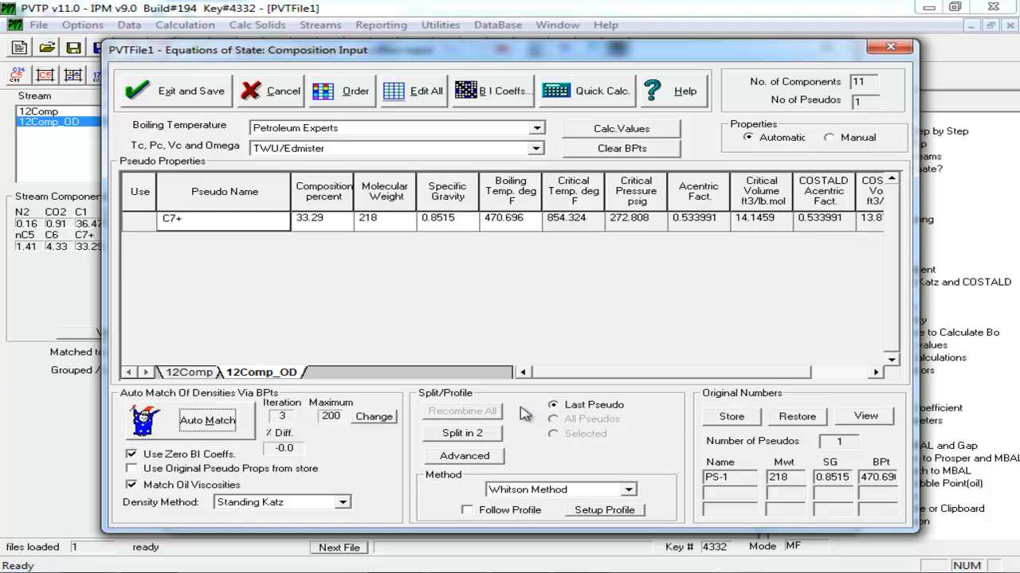
Step: Store the C7+ pseudo properties over the existing pseudo archive data, and exit and save the 12Comp_OD composition
click(731, 418)
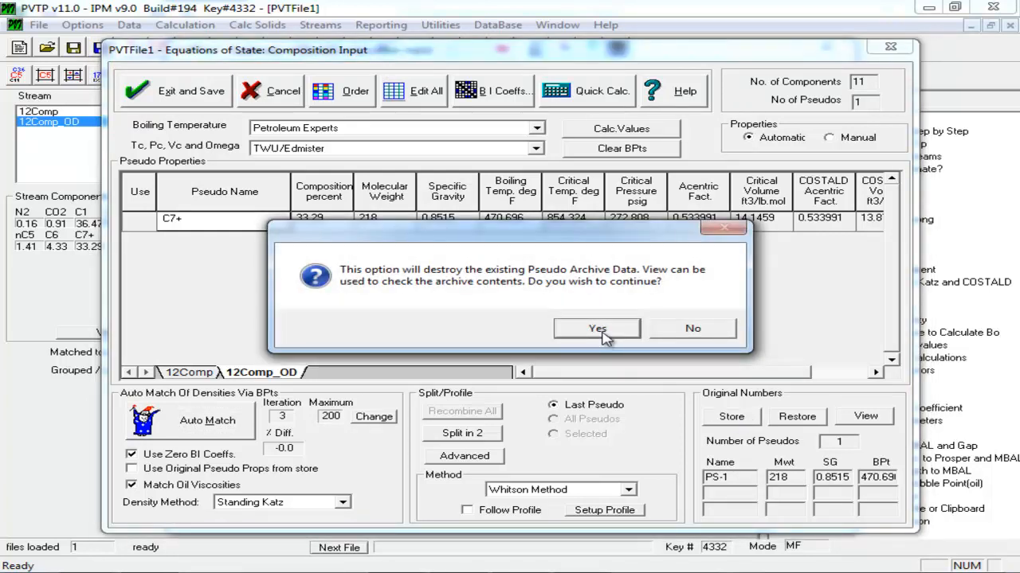
click(603, 333)
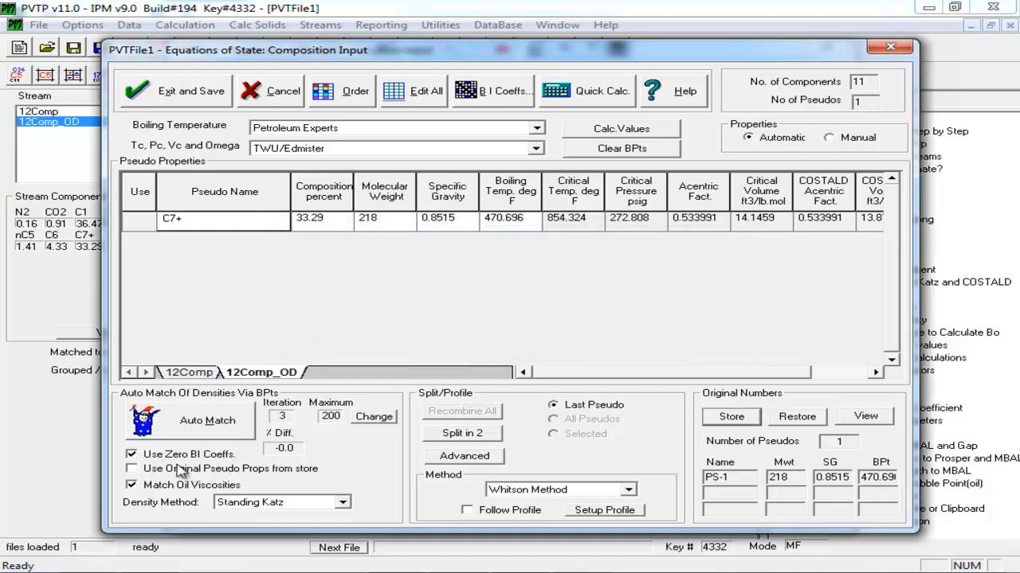
click(169, 470)
click(259, 471)
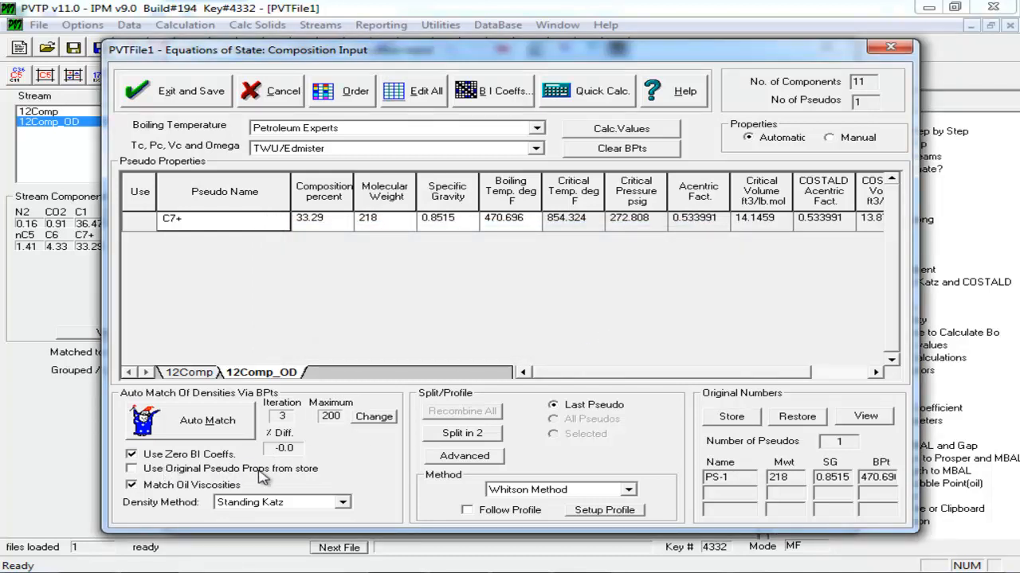
click(199, 94)
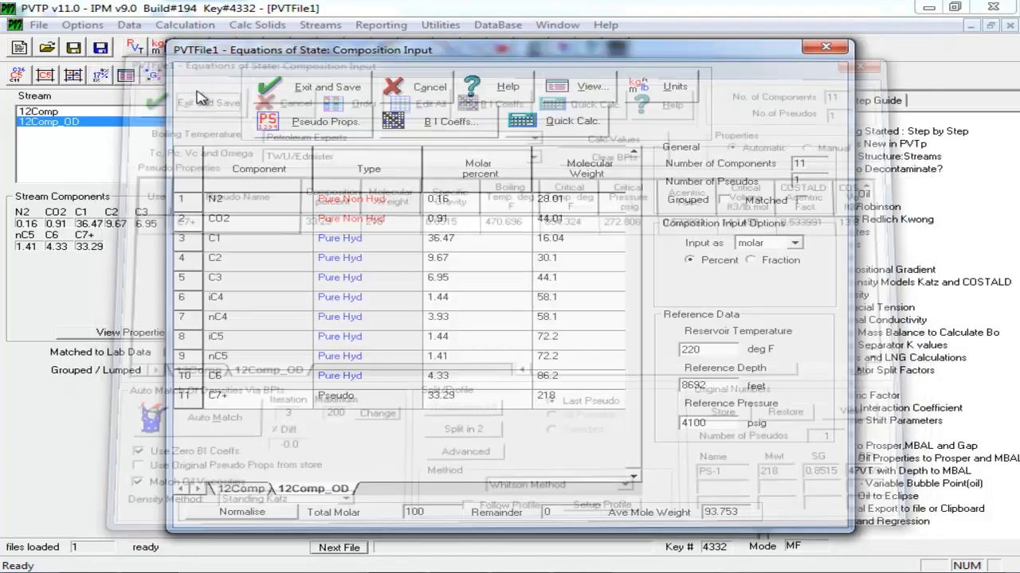
click(310, 90)
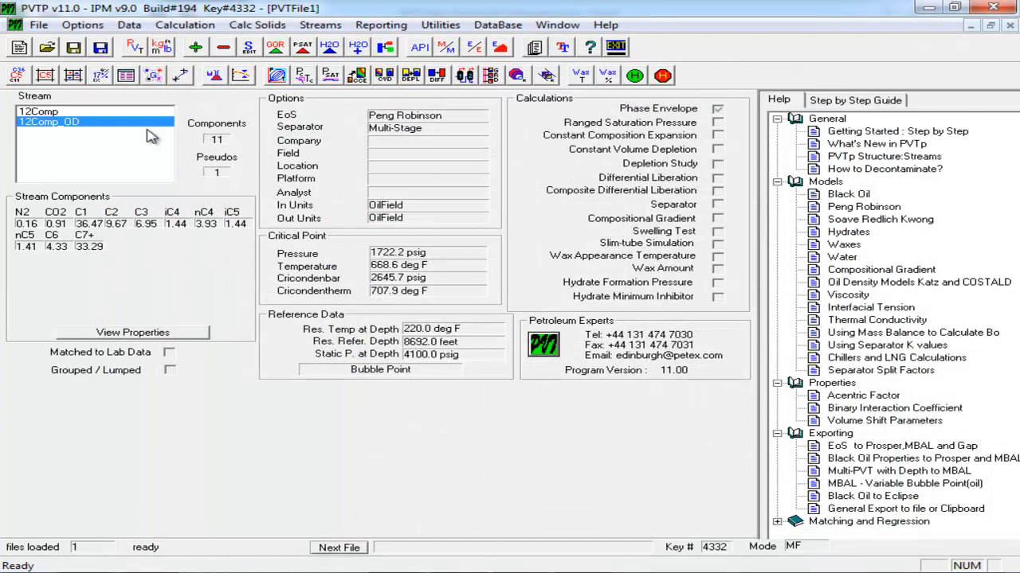
Step: Auto match the 12Comp_OD C7+ pseudo again, enable Use Original Pseudo Props from store, and save the composition
click(80, 77)
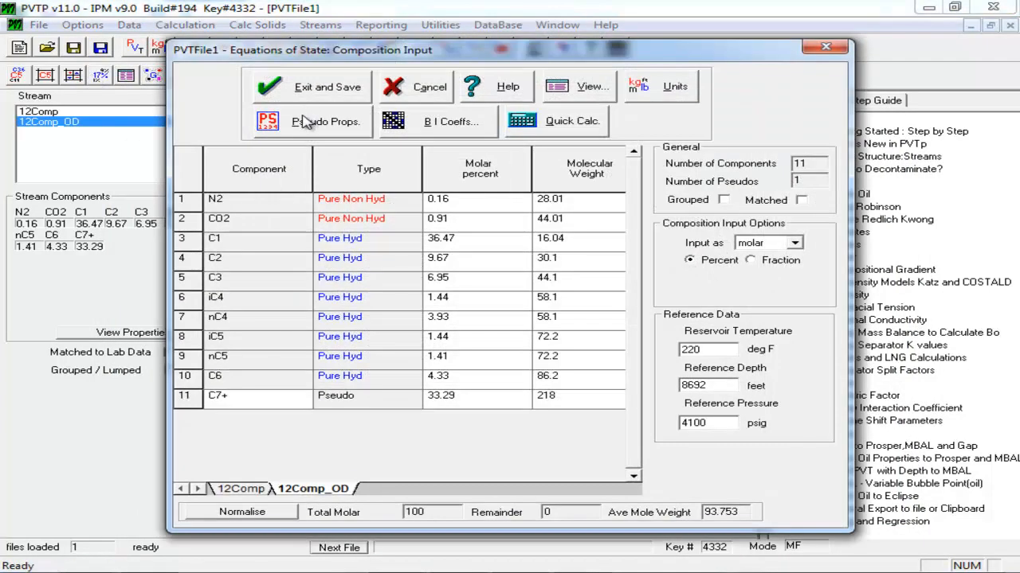
click(305, 121)
click(244, 420)
click(752, 417)
click(168, 472)
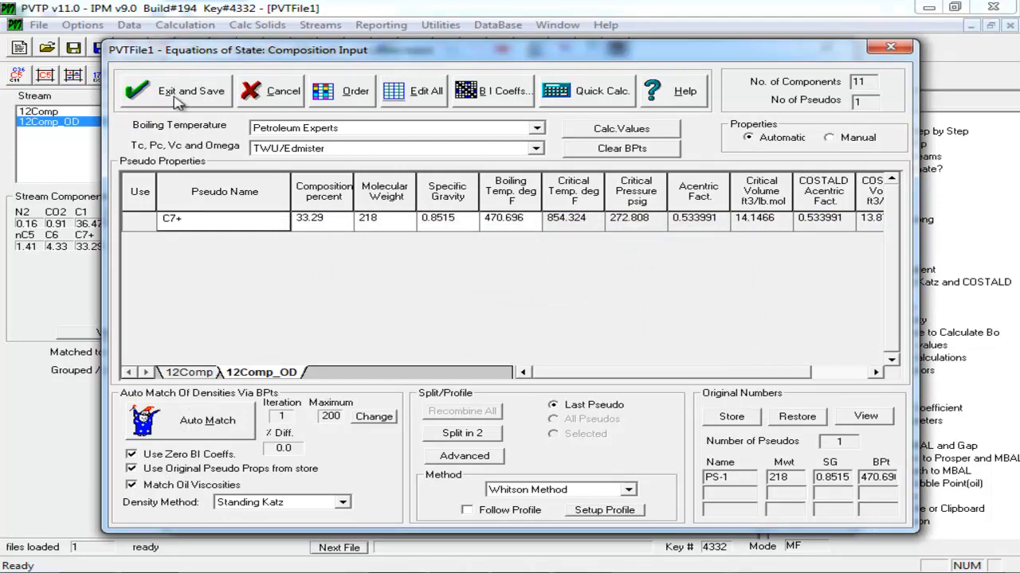
click(177, 99)
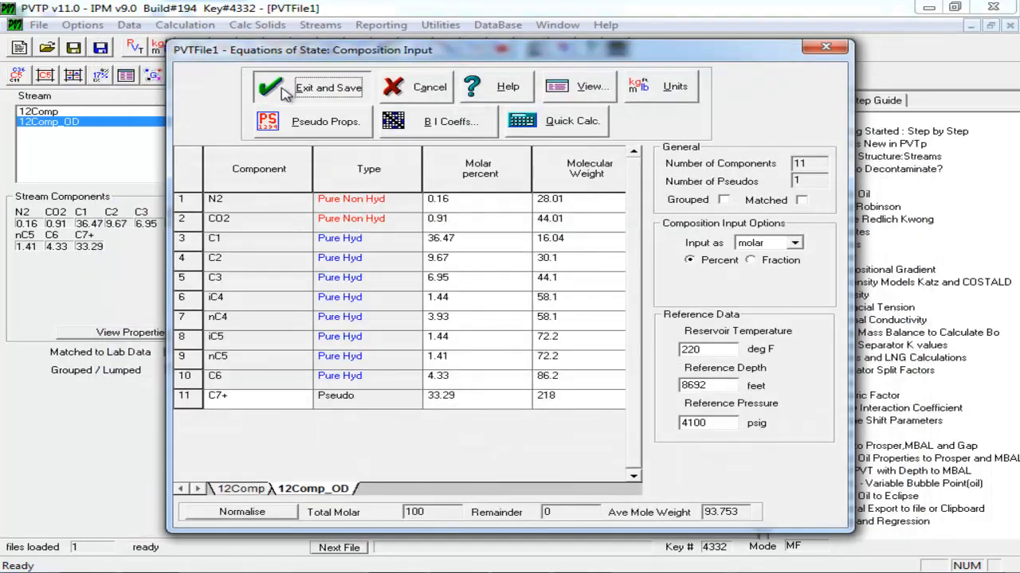
click(286, 94)
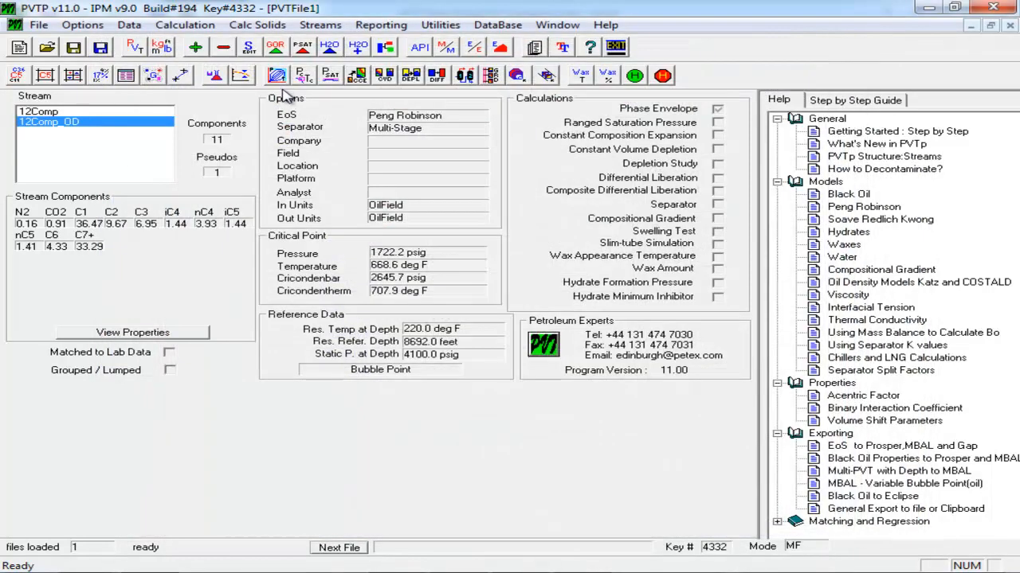
Step: Reopen the 12Comp_OD base composition information and check the black oil properties of the matched stream
click(127, 80)
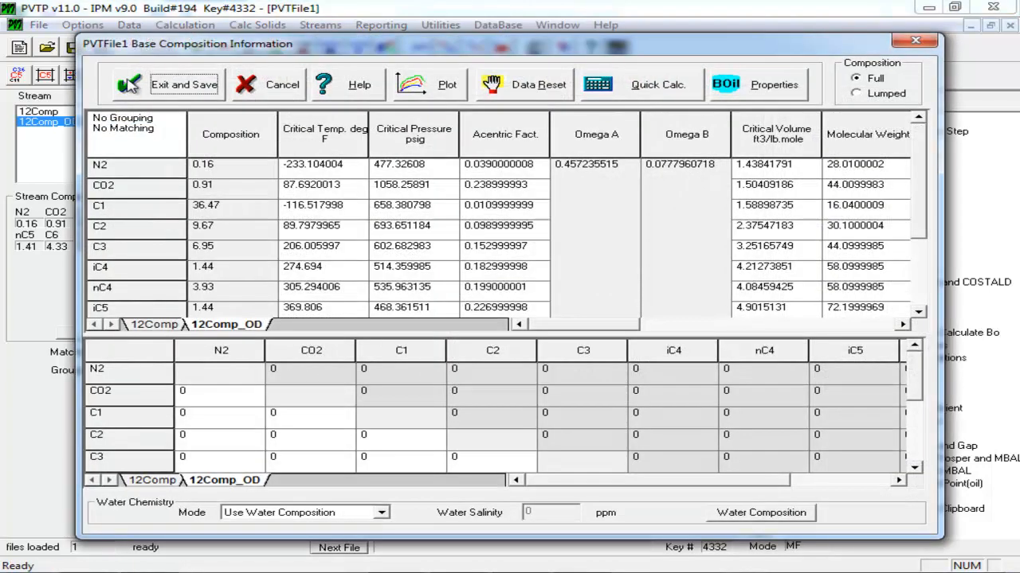
click(914, 40)
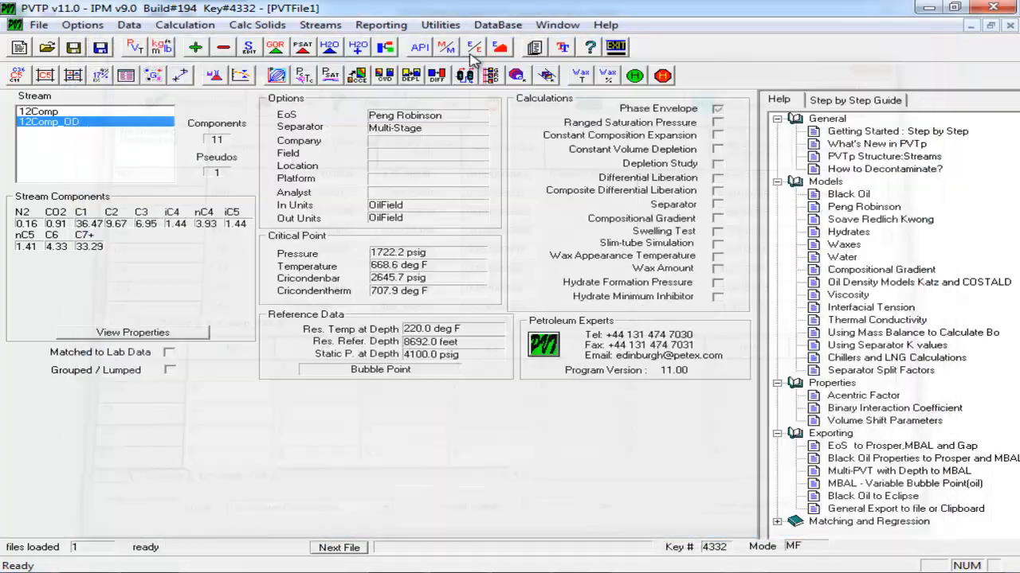
click(125, 76)
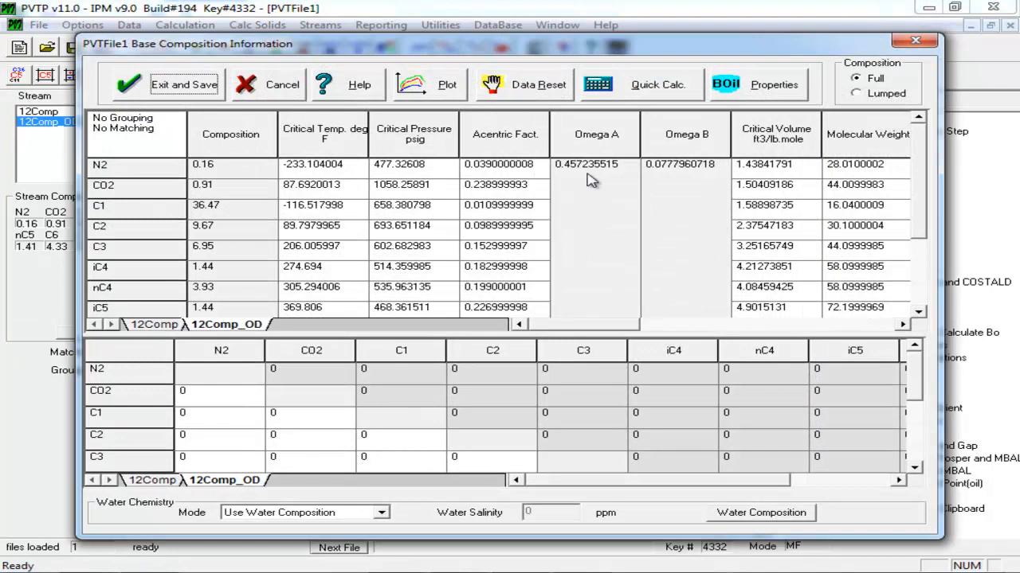
click(743, 86)
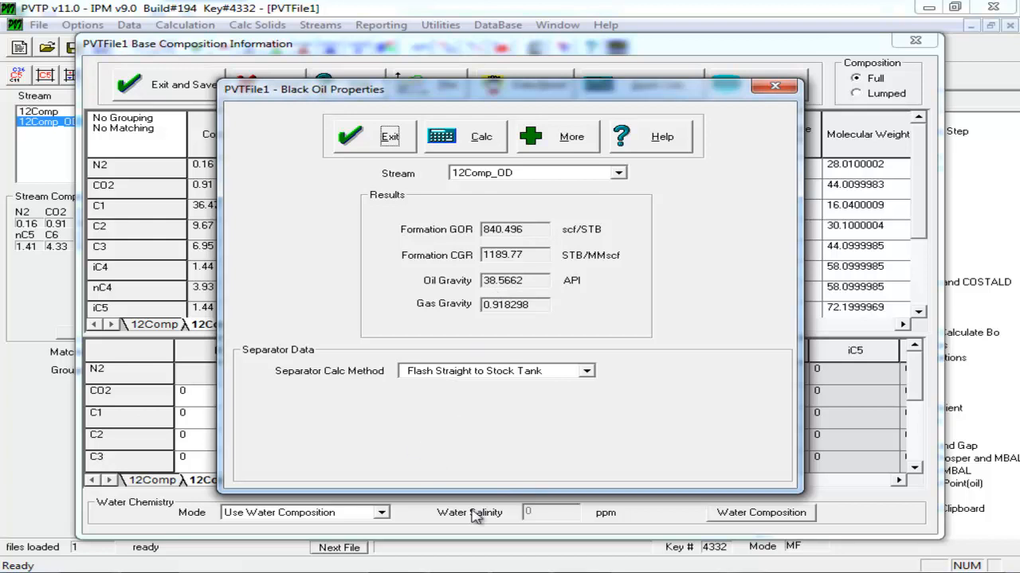
Step: Review the differential vaporization and viscosity data in the Word PVT report, return to PVTP, and exit the black oil properties and base composition
click(576, 572)
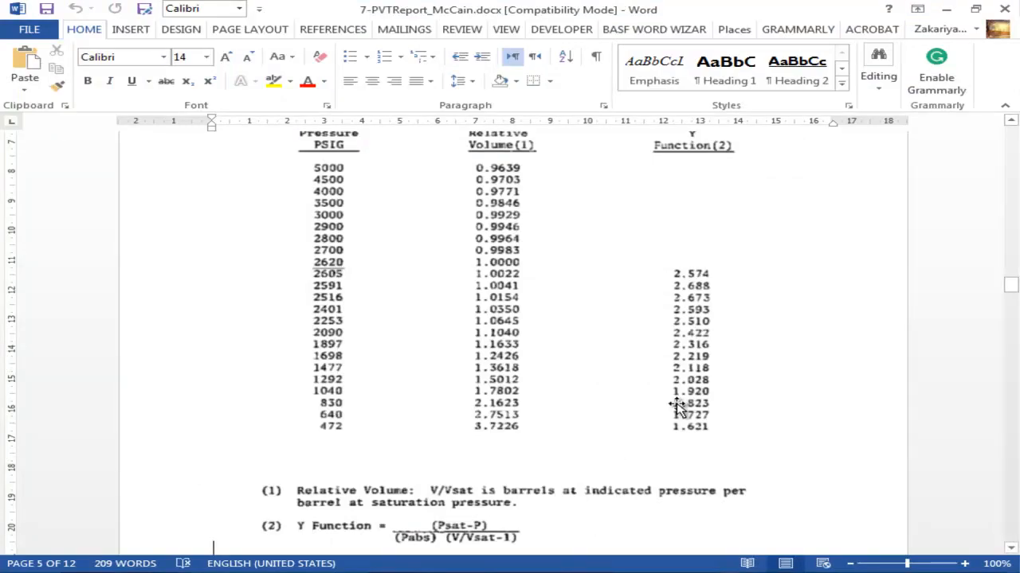
key(Down)
key(Down)
key(Down)
key(Down)
key(Up)
scroll(676, 406, up, 8)
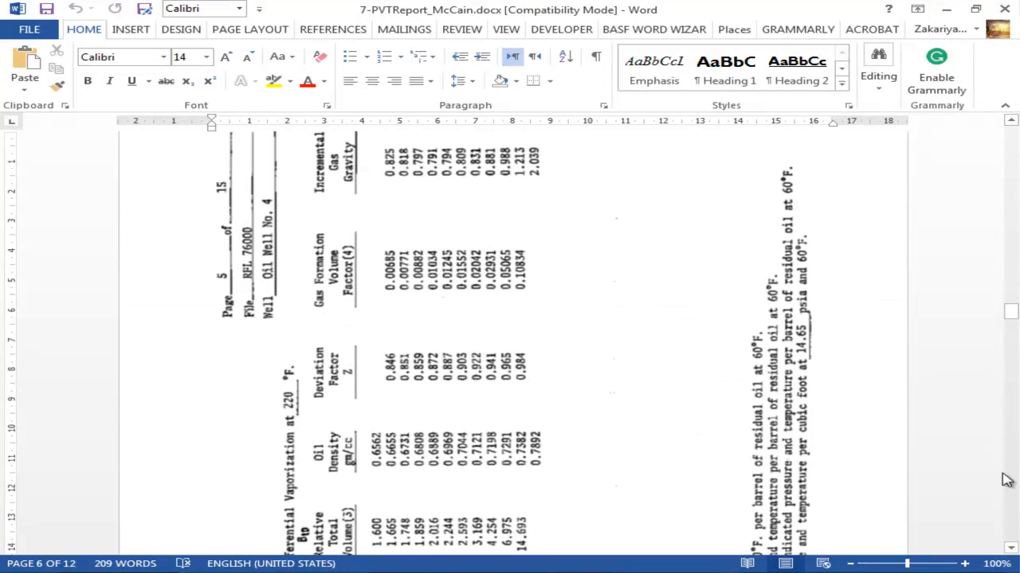
click(1011, 548)
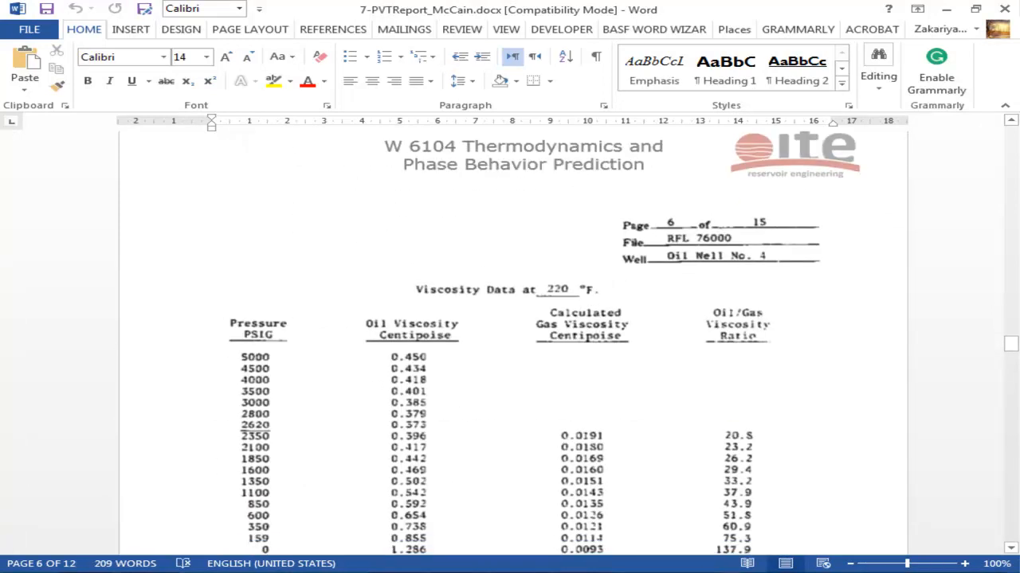
click(1011, 121)
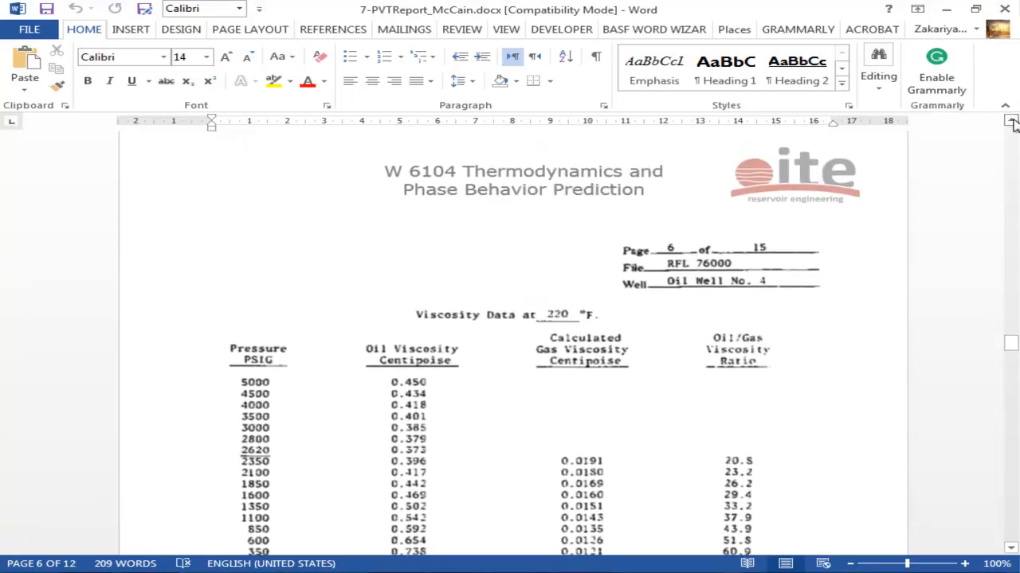
drag(1011, 121, 1012, 121)
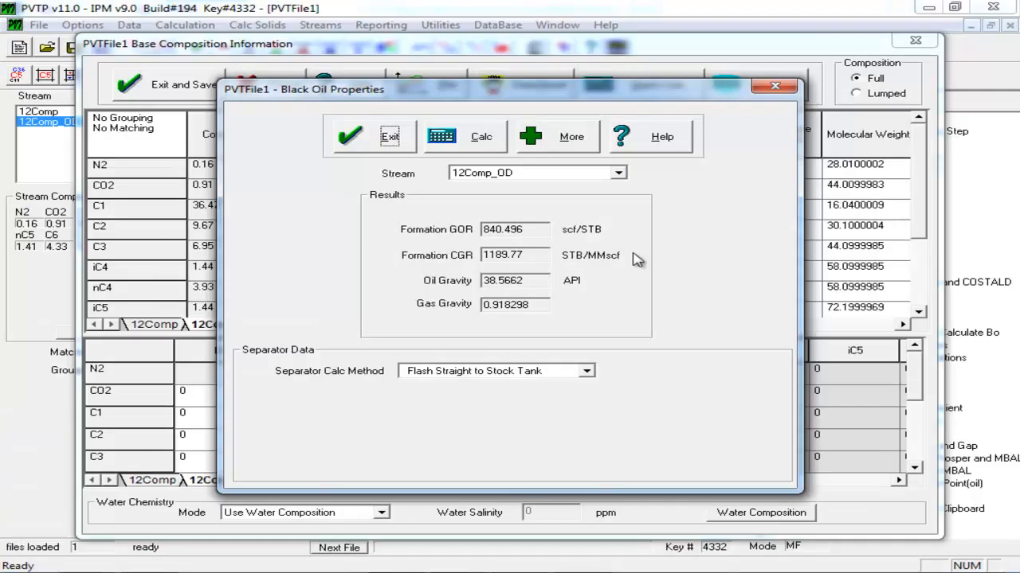
click(392, 138)
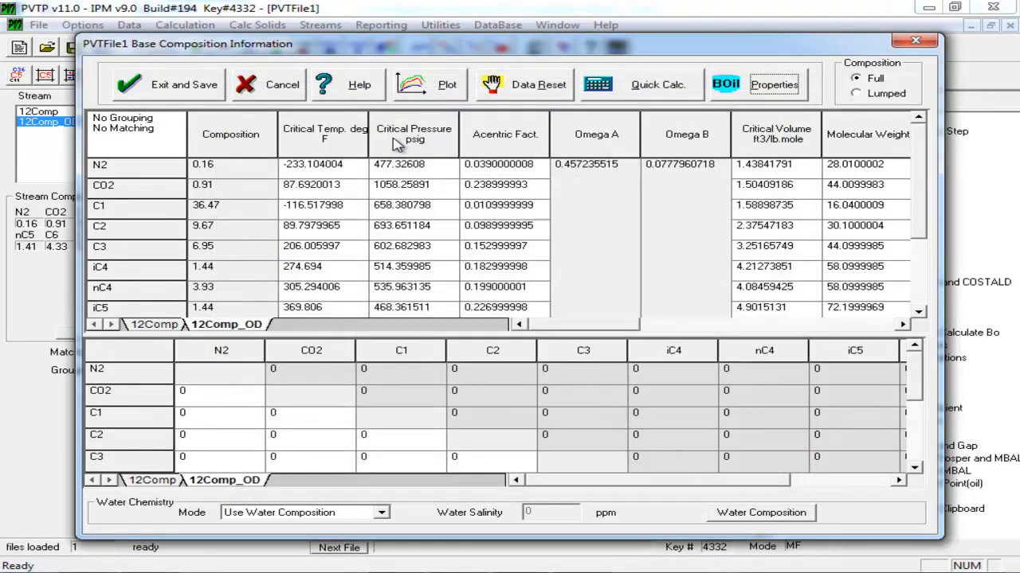
click(188, 87)
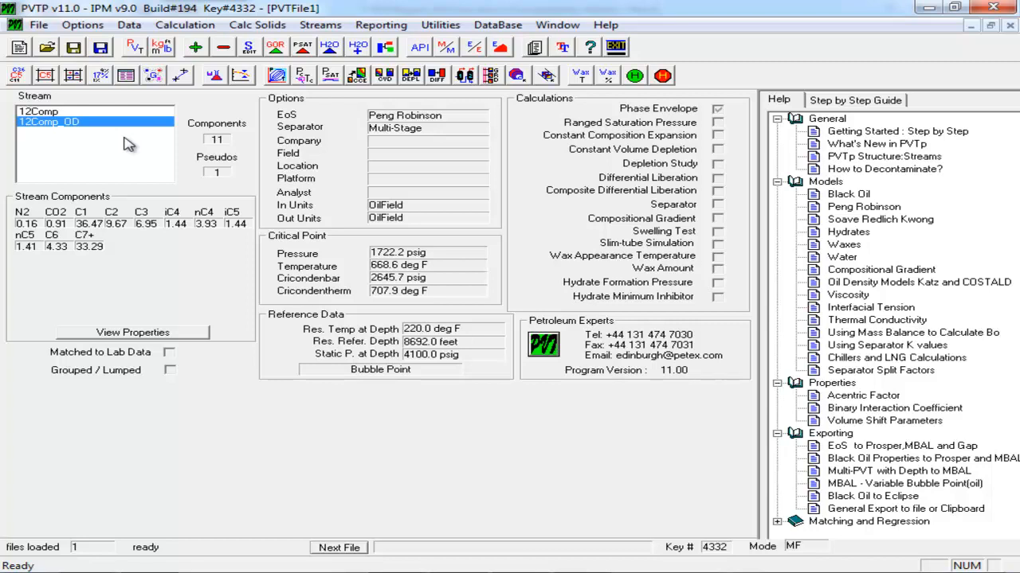
Step: Recalculate the 12Comp_OD C7+ pseudo values, auto match them, store them over the existing archive, and save the composition
click(99, 76)
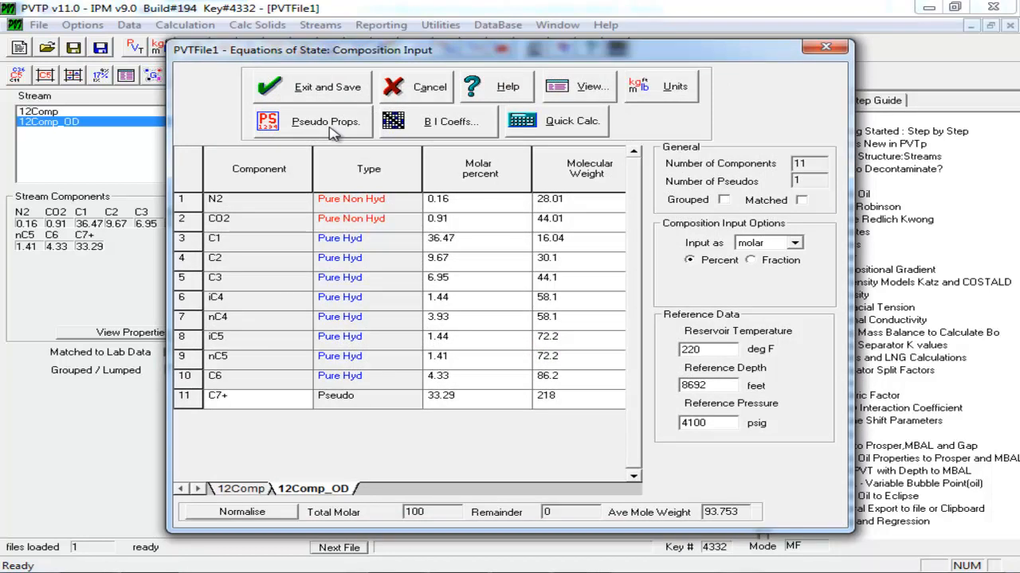
click(330, 128)
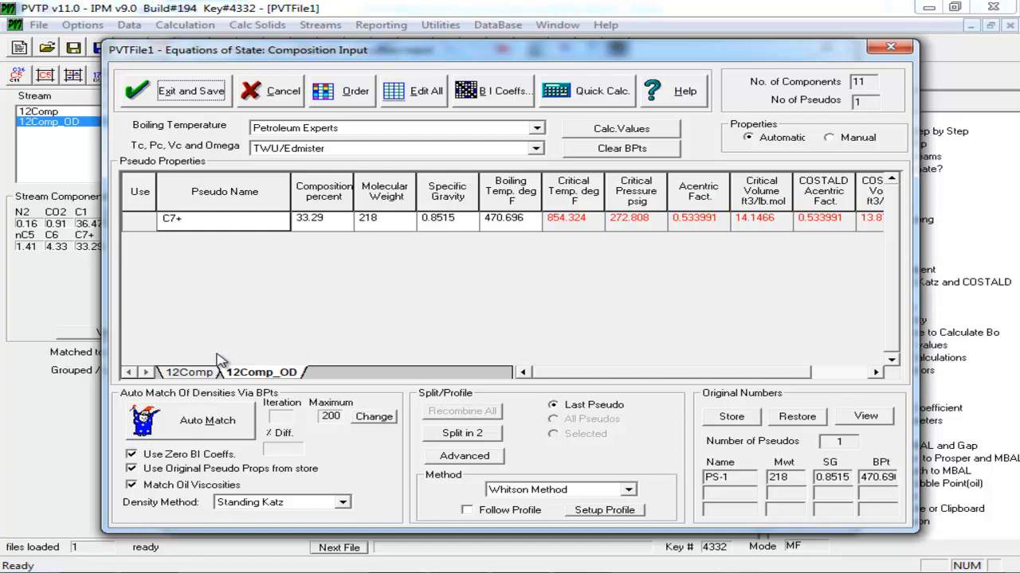
click(639, 132)
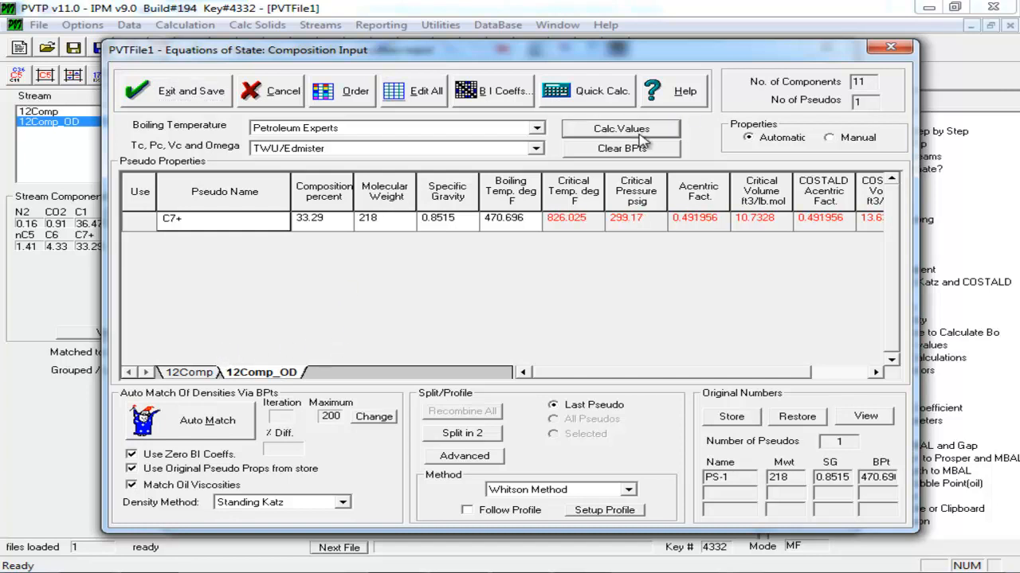
click(239, 431)
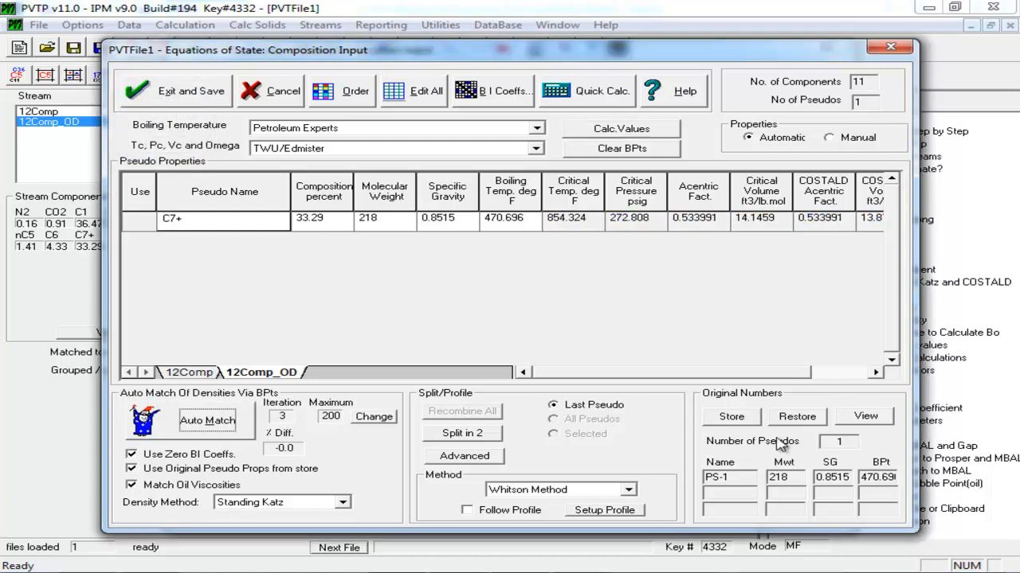
click(750, 421)
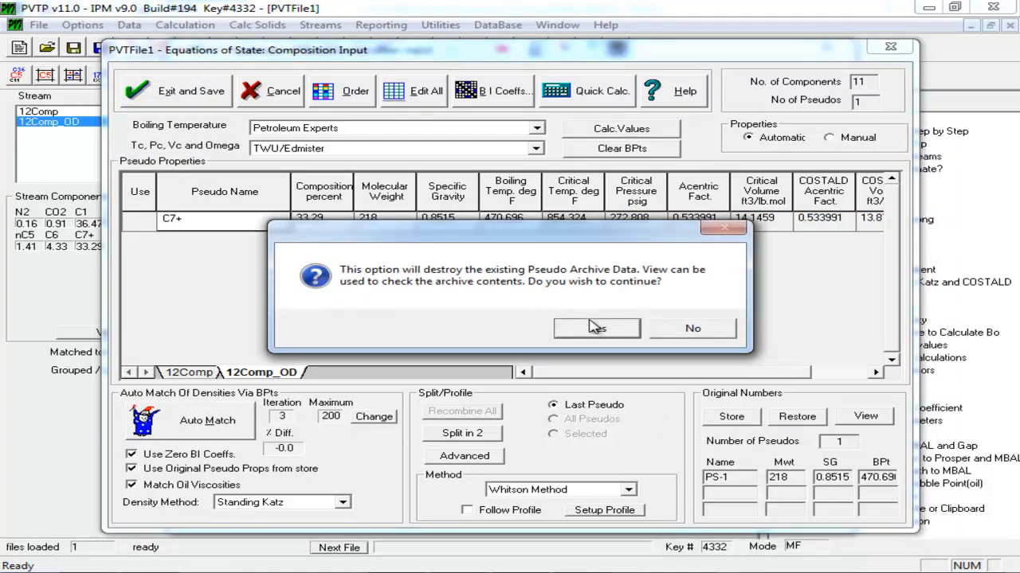
click(592, 324)
click(197, 94)
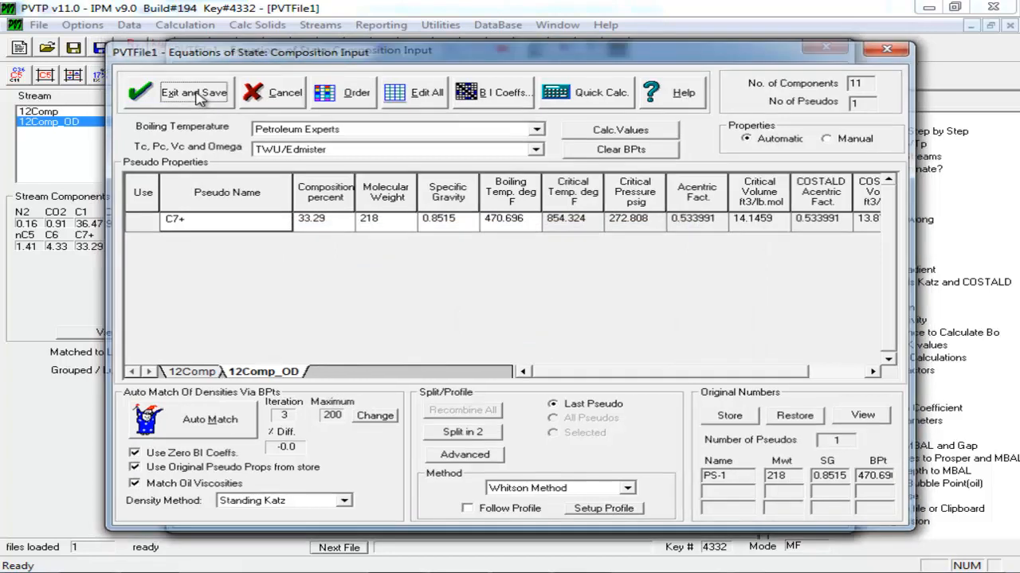
click(269, 89)
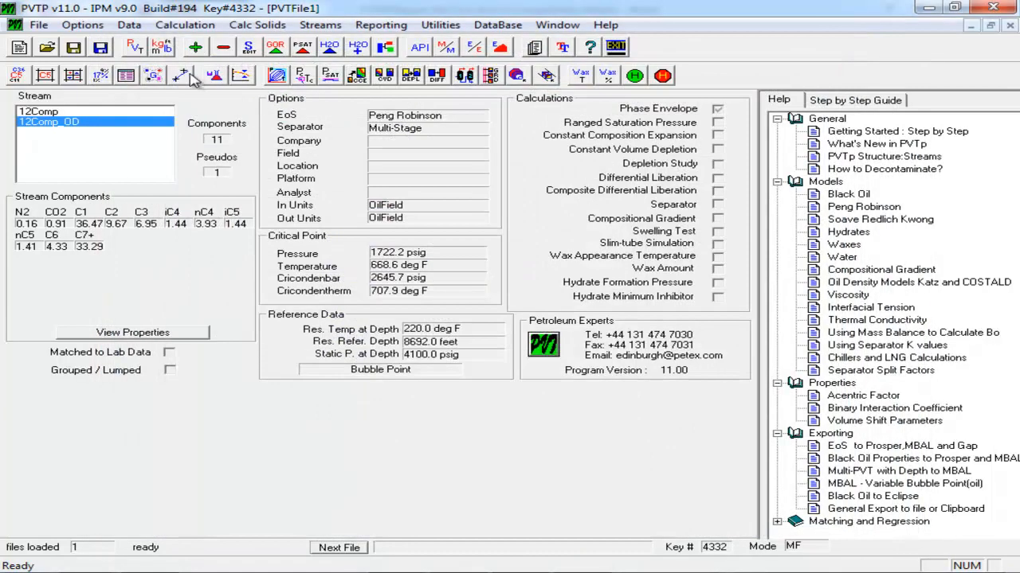
Step: Calculate and compare the phase envelopes of the 12Comp and 12Comp_OD streams, and exit the envelope plot
click(276, 74)
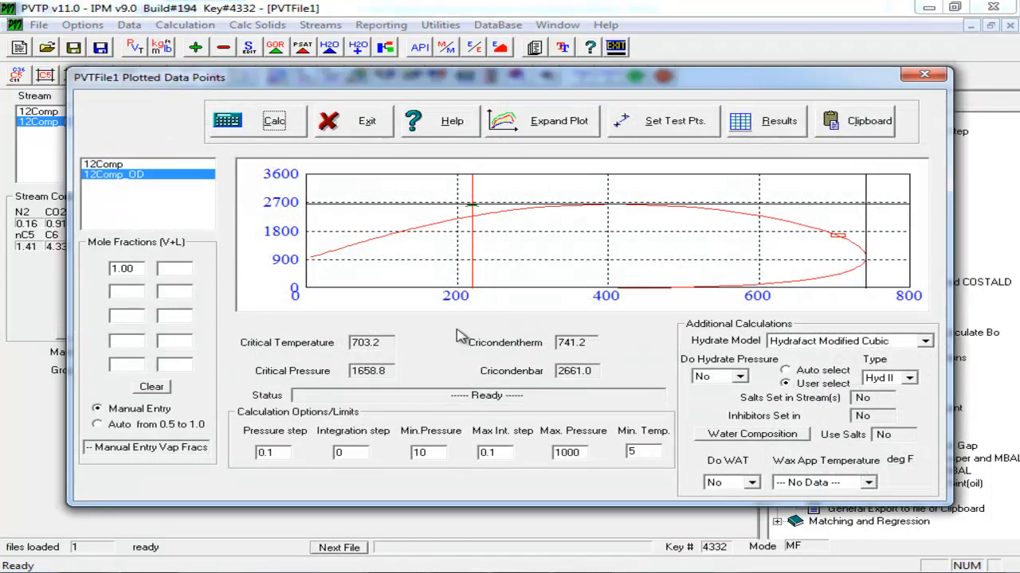
ctrl+click(157, 165)
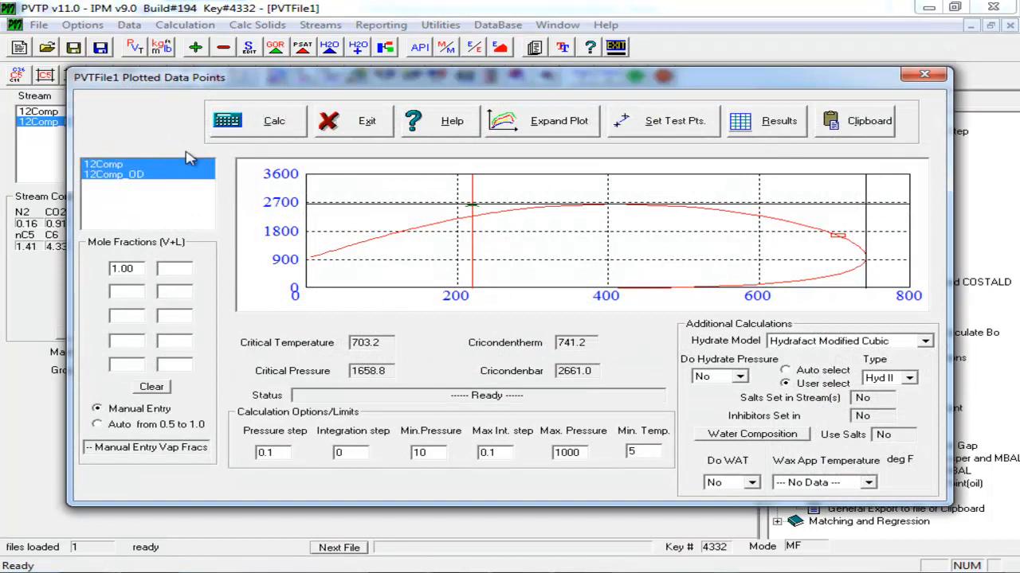
click(286, 126)
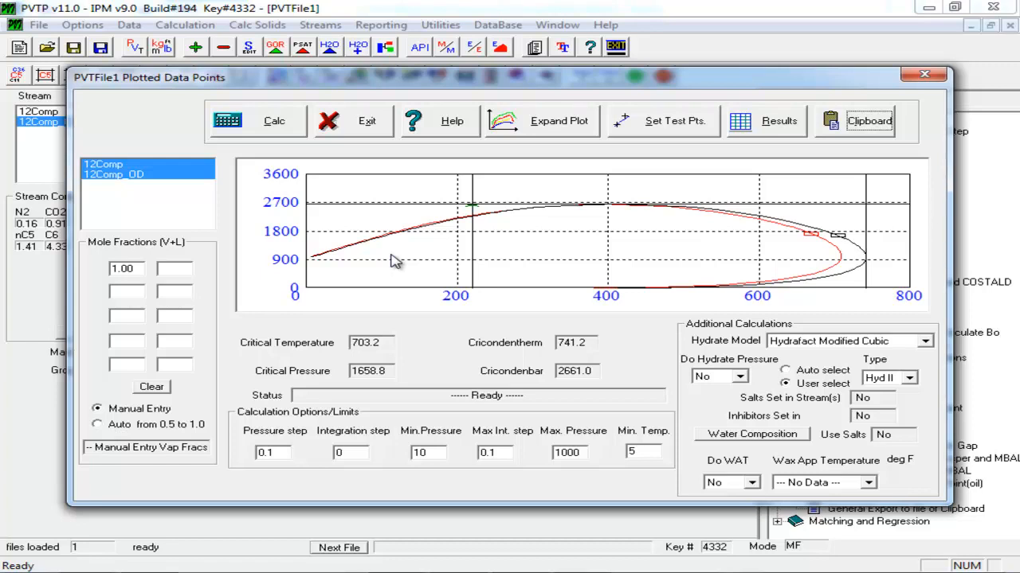
click(374, 124)
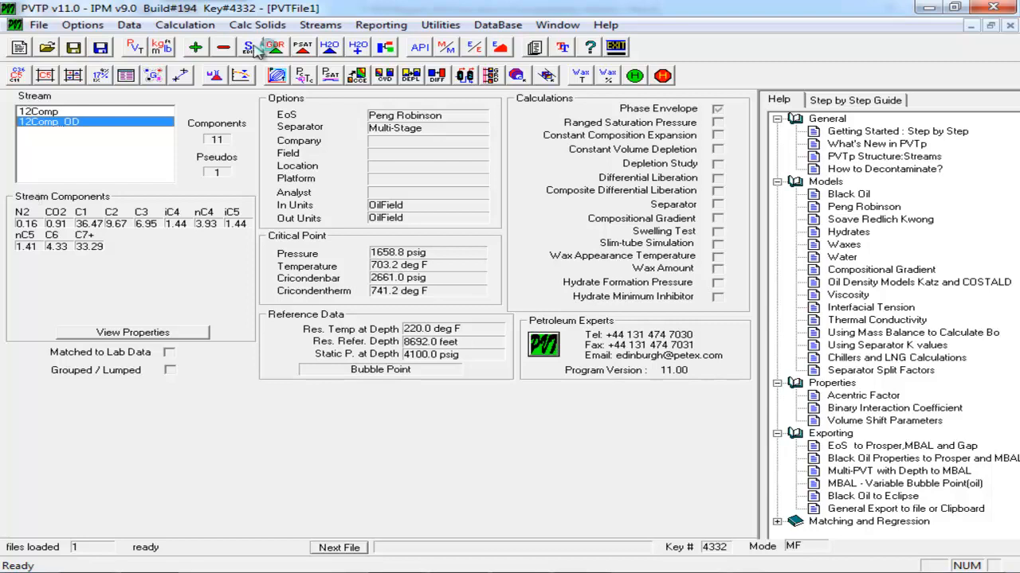
click(276, 75)
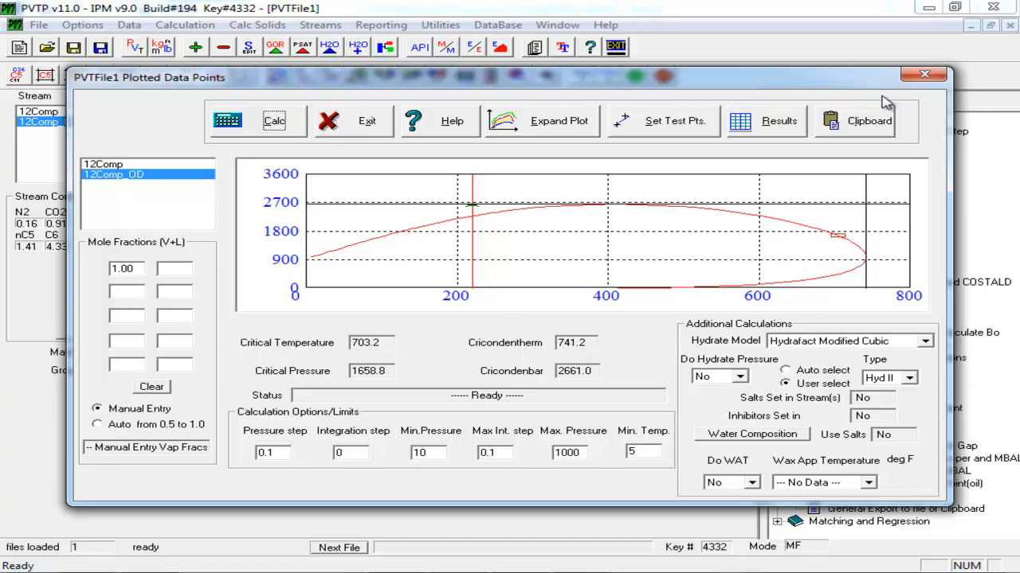
click(922, 77)
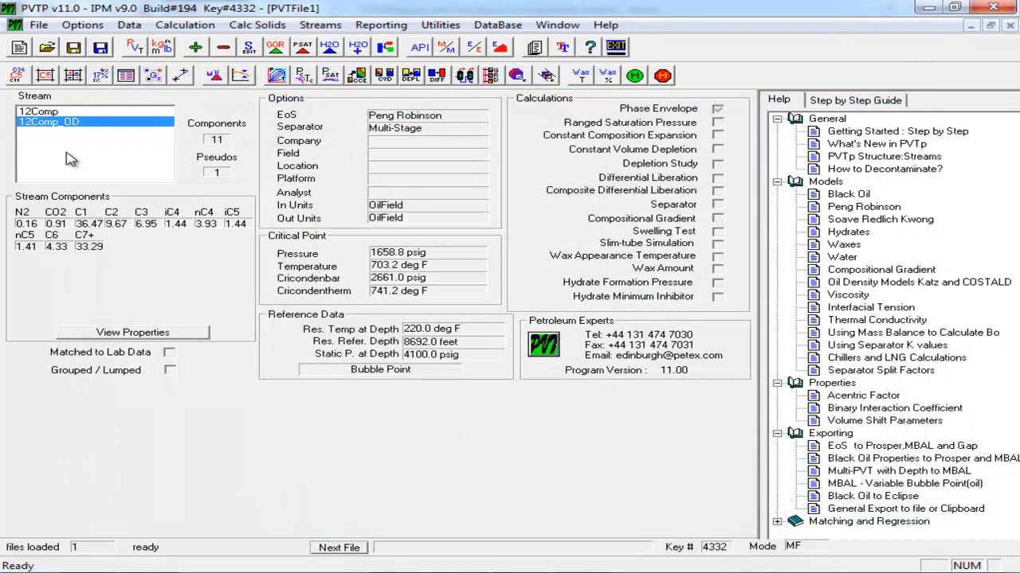
click(200, 49)
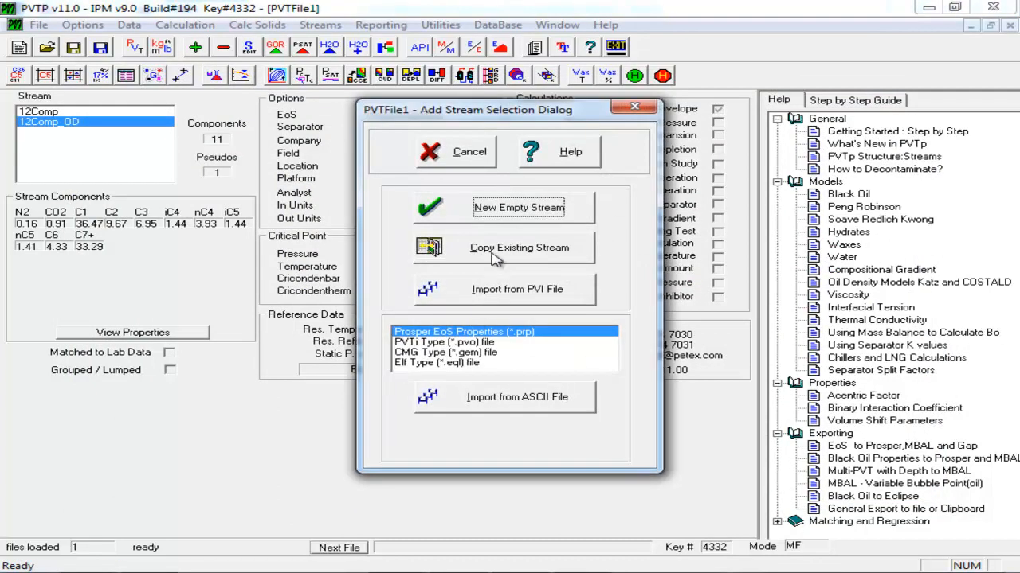
click(493, 255)
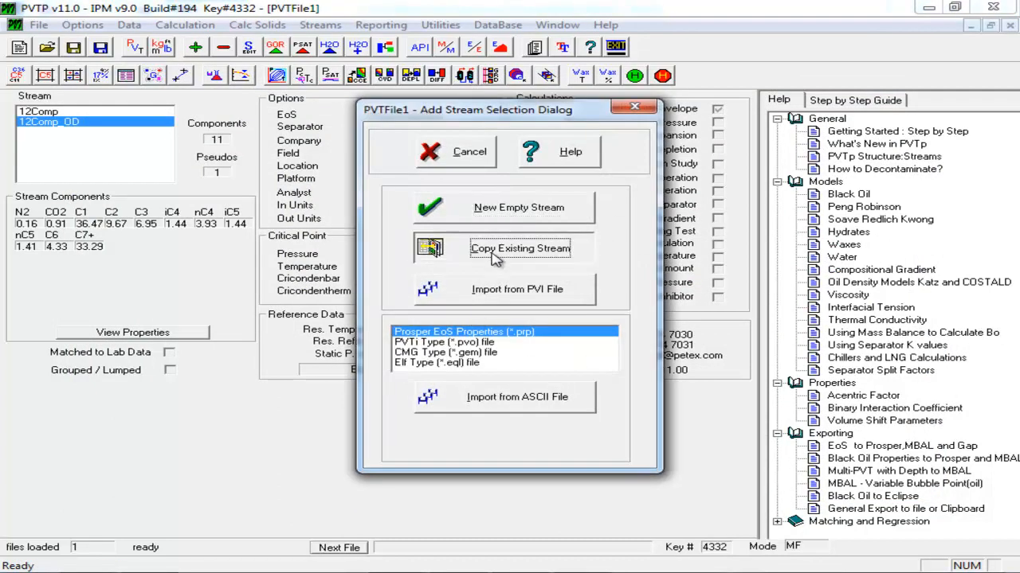
click(634, 106)
Step: Add a new stream named 12Comp_OD_Ps as a copy of the existing 12Comp_OD stream
click(195, 47)
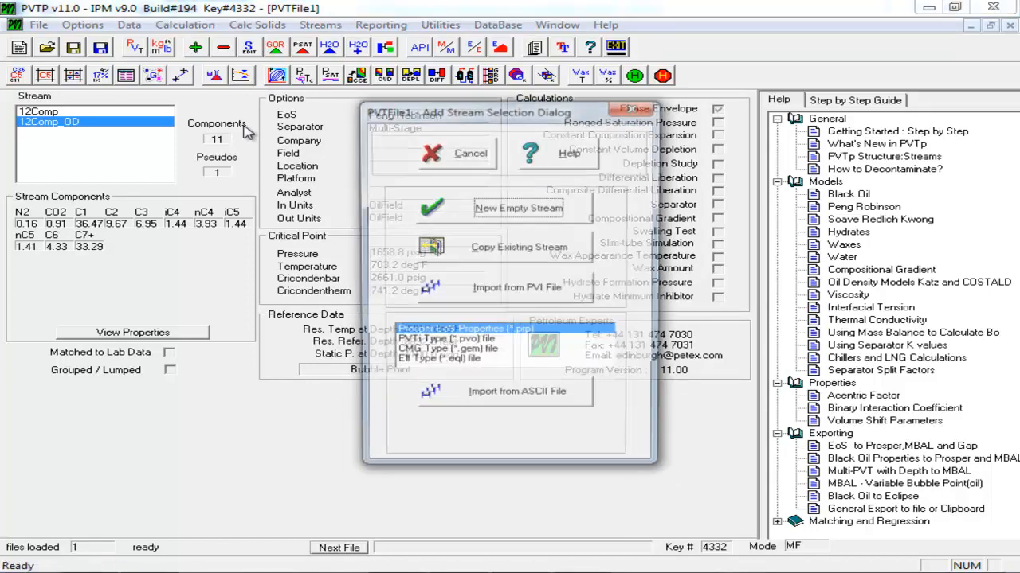
click(456, 249)
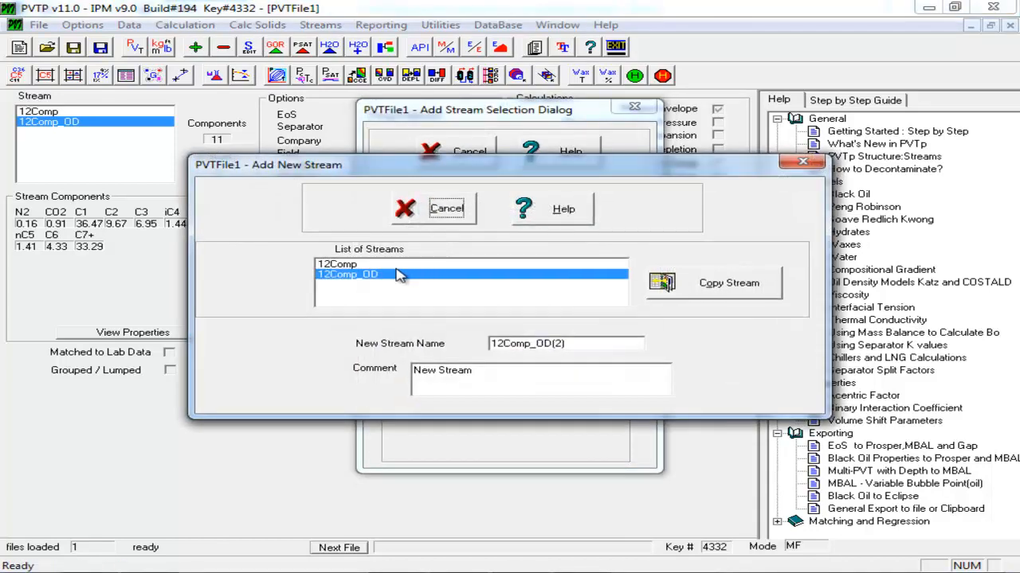
key(BackSpace)
key(BackSpace)
key(BackSpace)
text(_Ps)
click(715, 293)
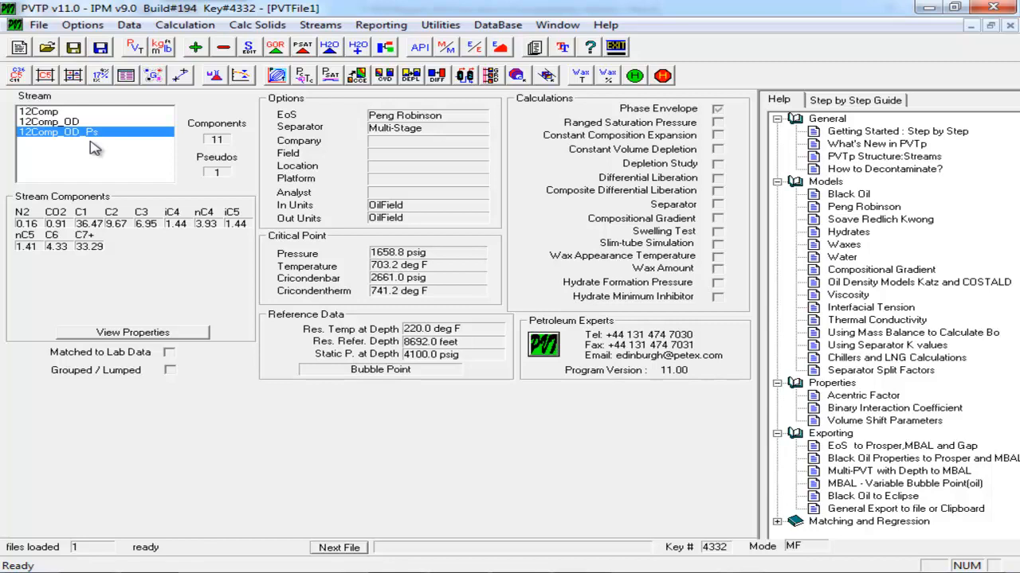
Step: Compare the phase envelopes of 12Comp_OD and 12Comp_OD_Ps, and exit the envelope plot
click(71, 126)
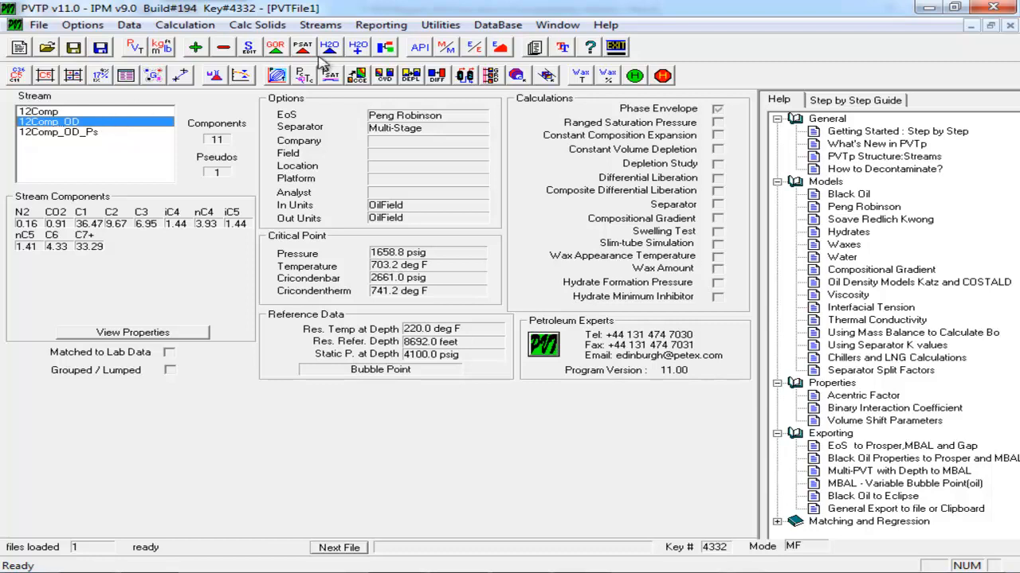
click(277, 75)
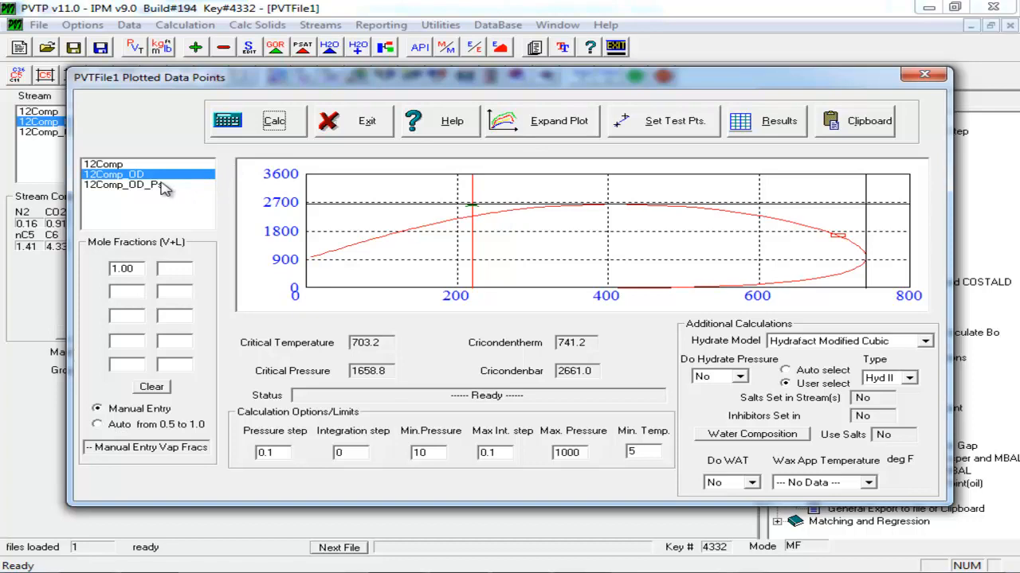
click(151, 187)
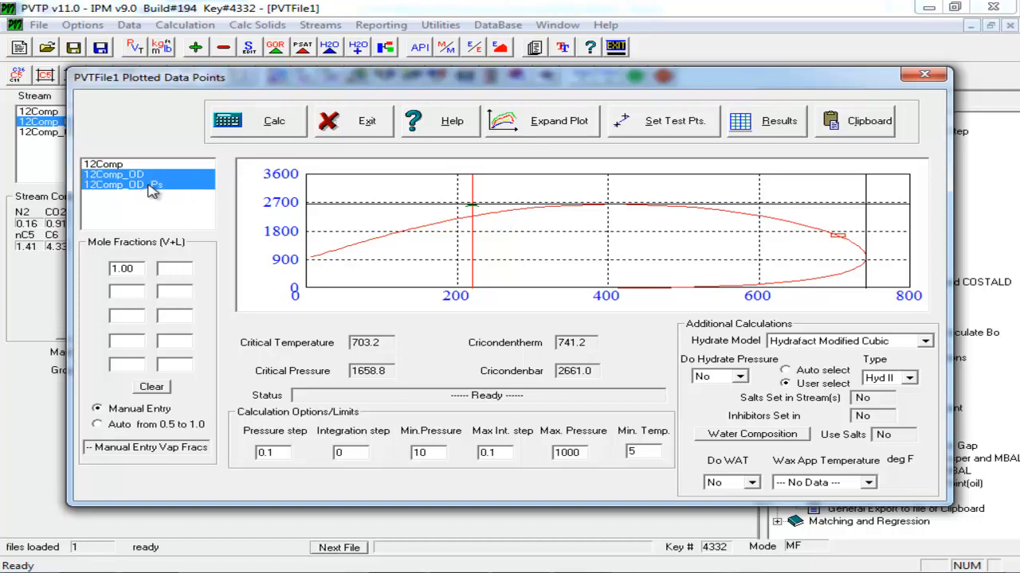
click(273, 123)
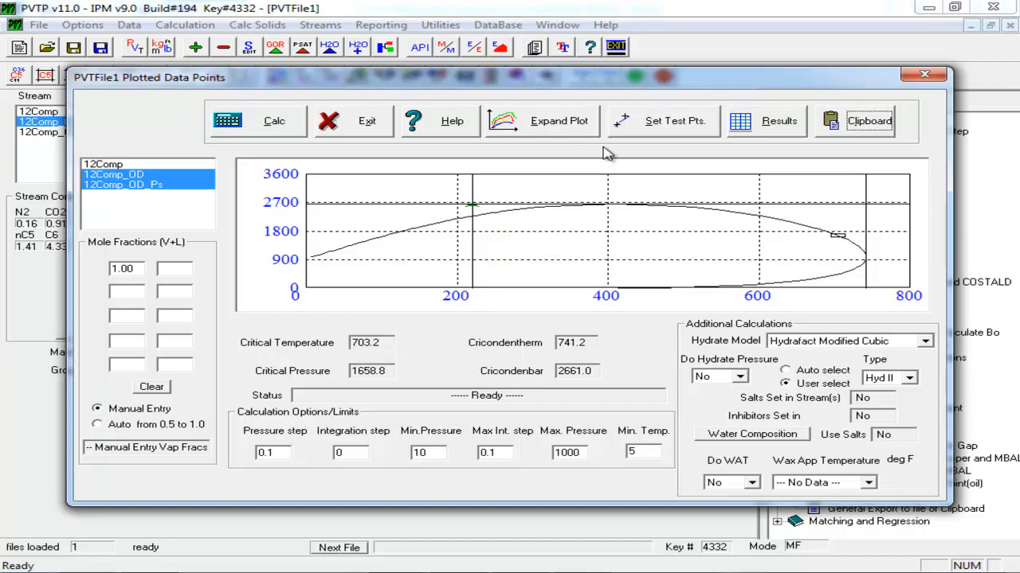
click(362, 120)
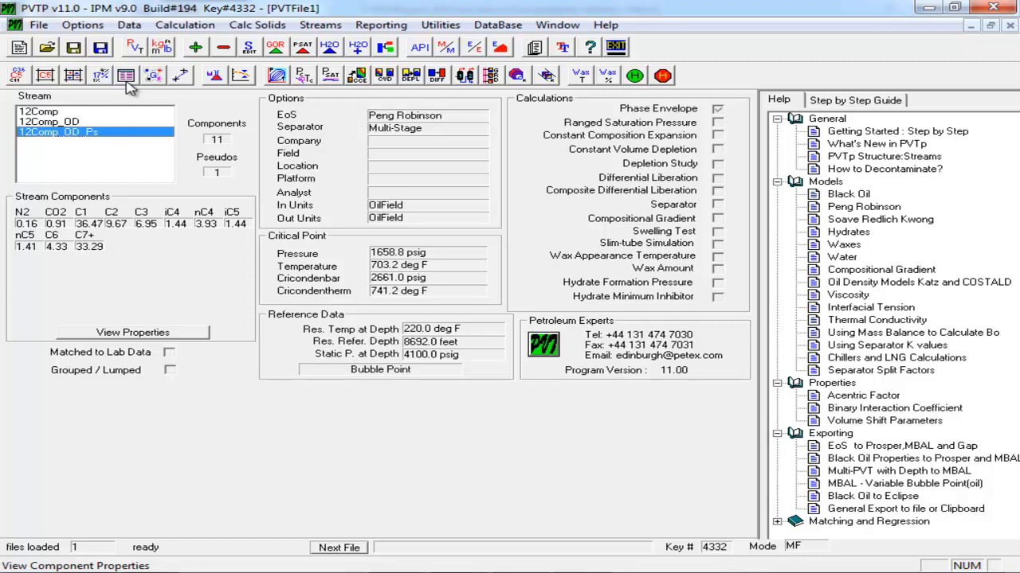
click(280, 80)
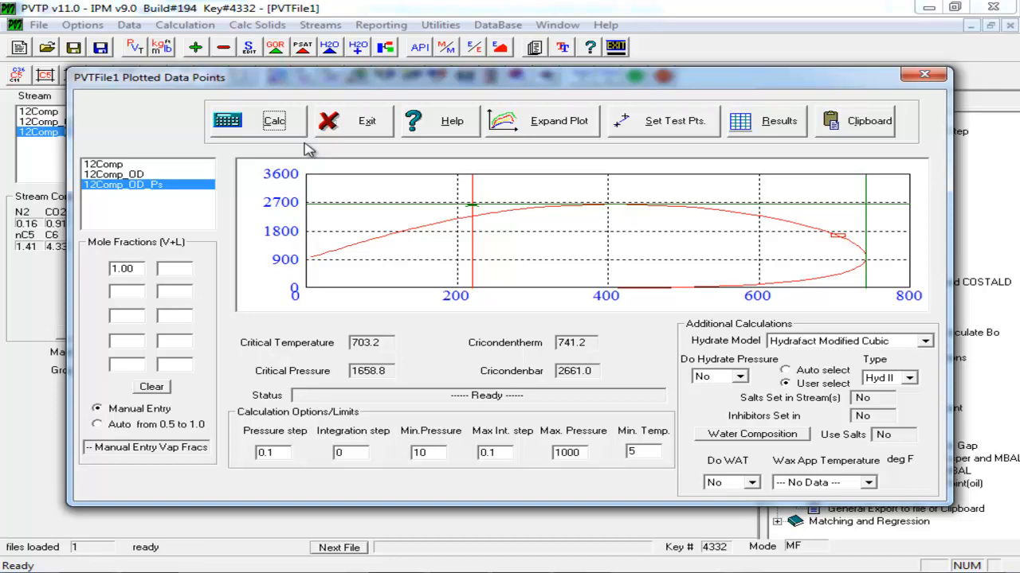
click(350, 132)
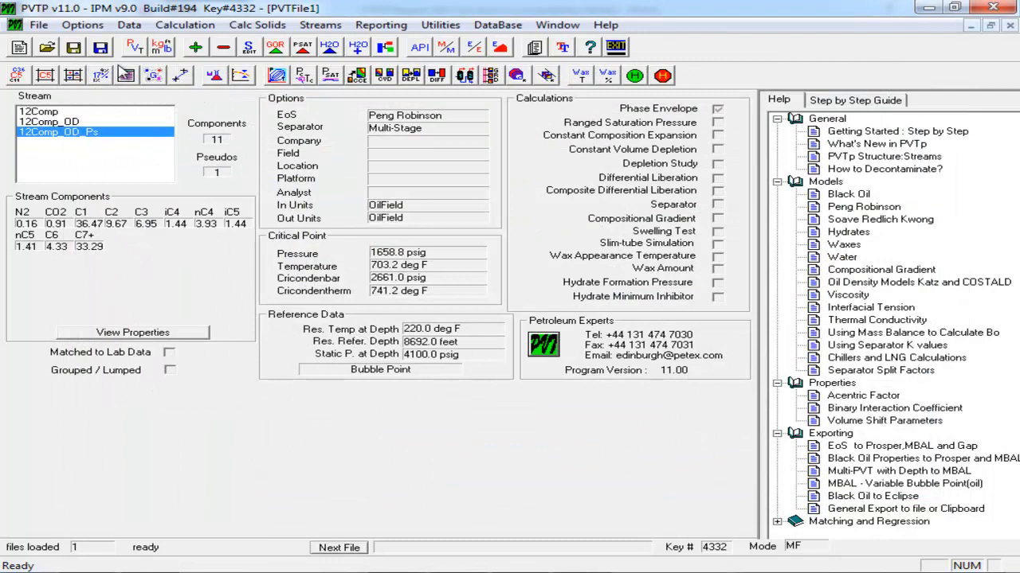
Step: Review the 12Comp_OD_Ps base component properties and the regression match selection options, closing both without changes
click(125, 75)
click(391, 289)
click(392, 288)
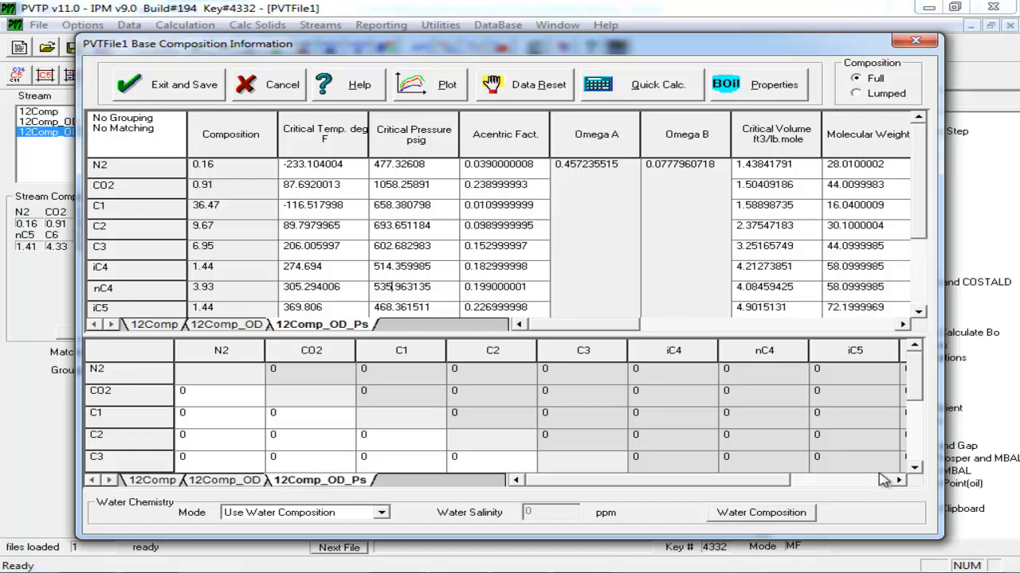
click(915, 39)
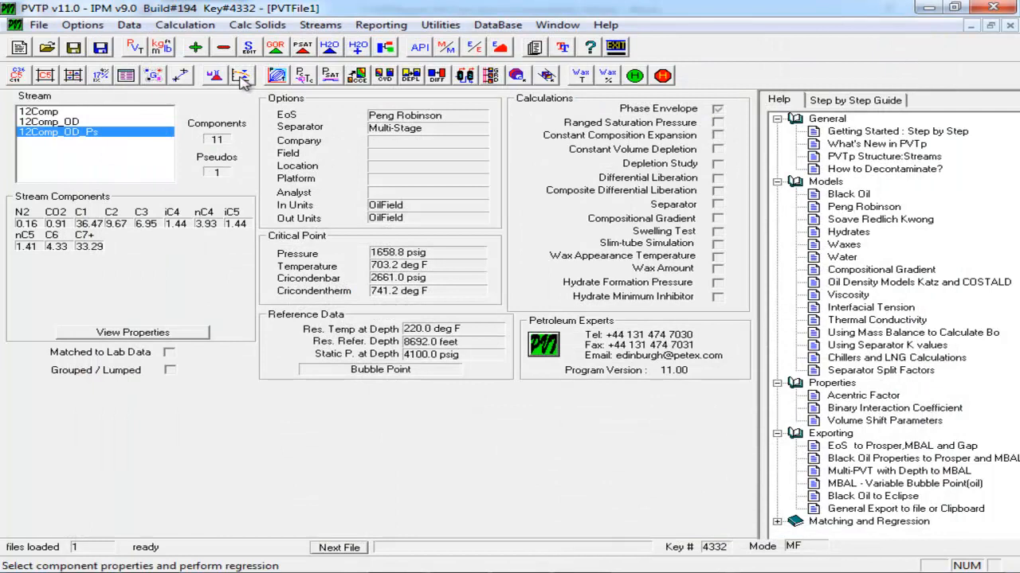
click(242, 77)
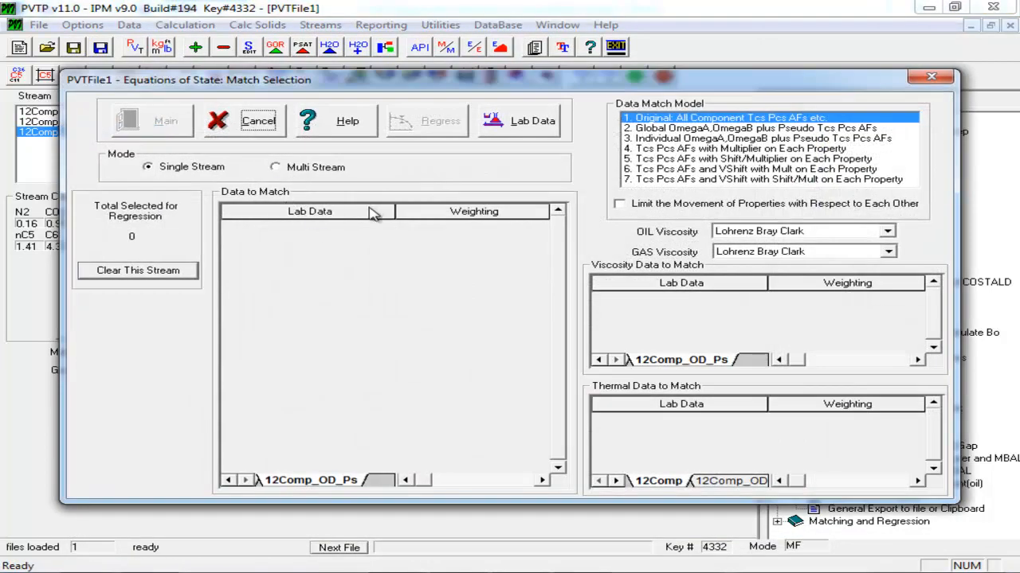
click(932, 77)
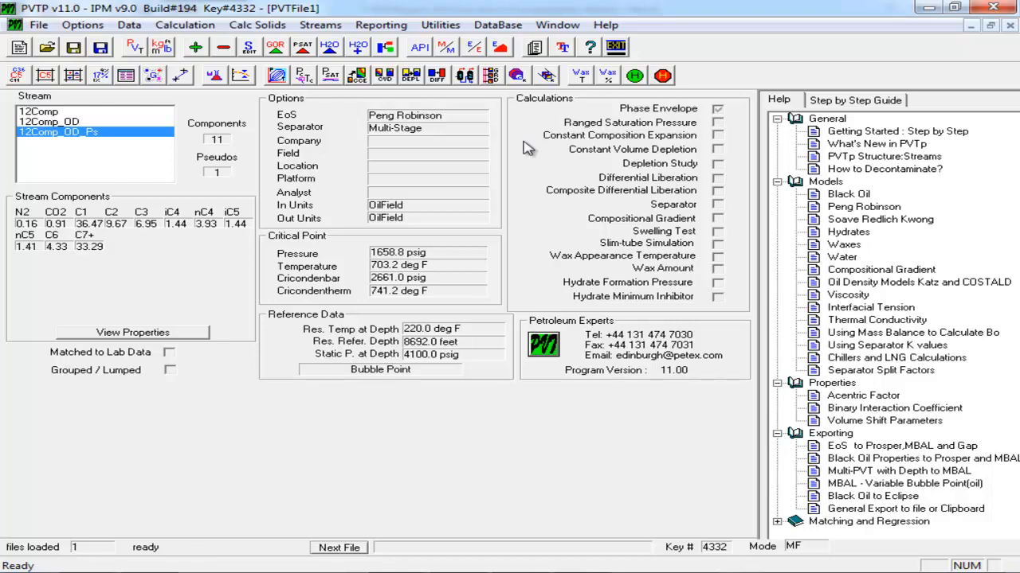
Step: Examine the binary interaction coefficient between C7+ and C1 in the 12Comp_OD_Ps base composition, and close it
click(133, 71)
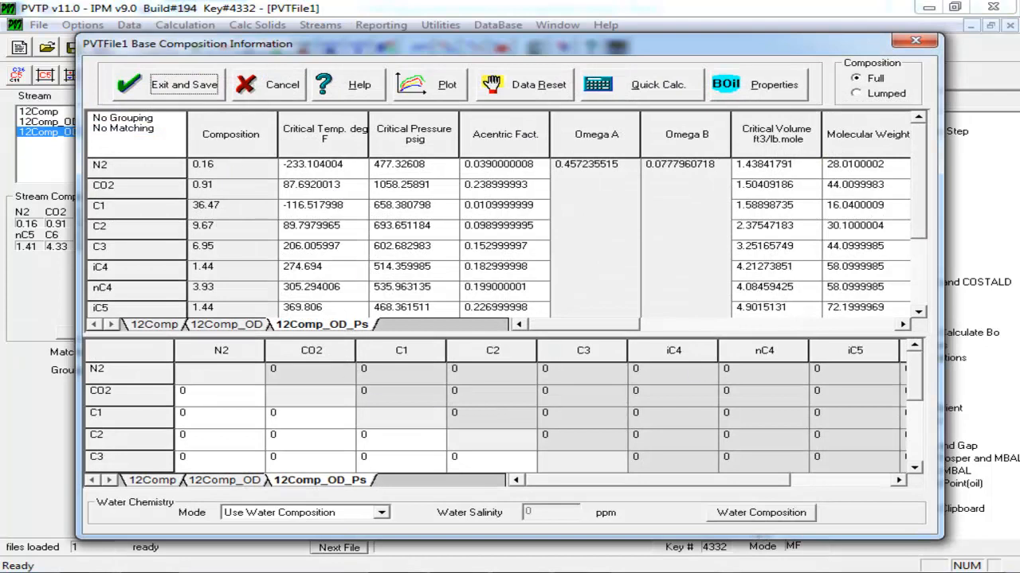
drag(913, 388, 913, 448)
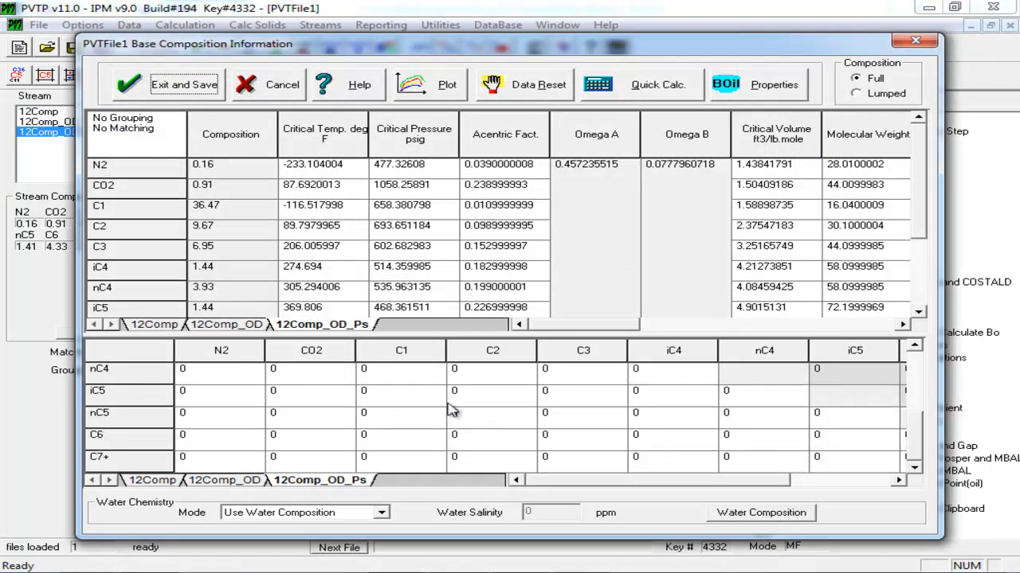
click(390, 443)
click(381, 459)
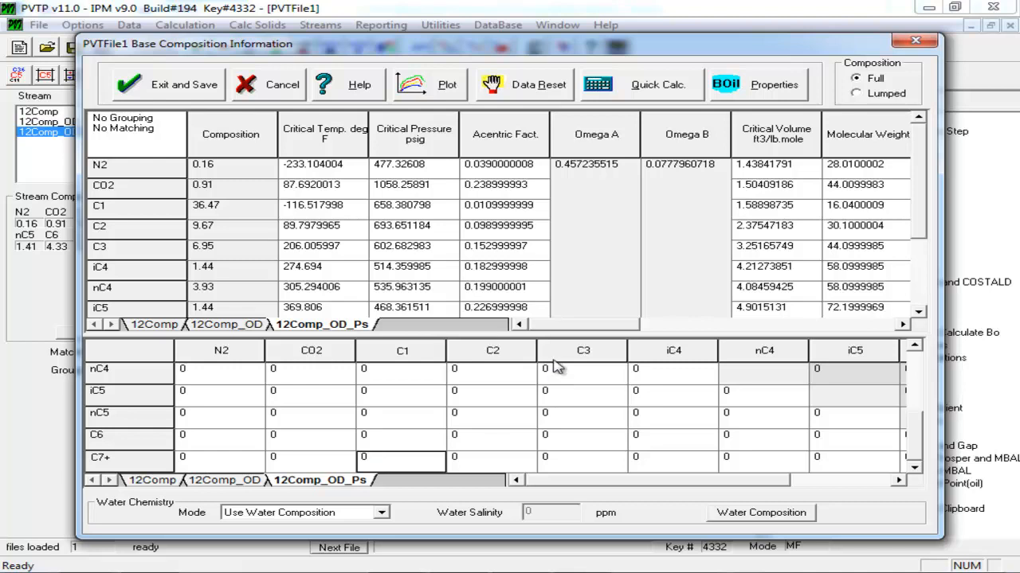
click(912, 49)
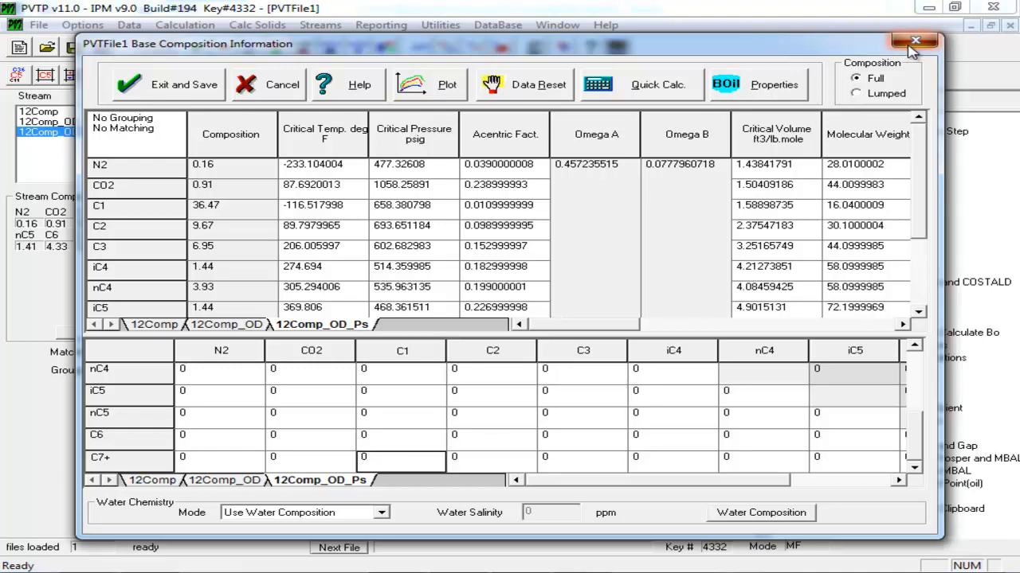
click(914, 41)
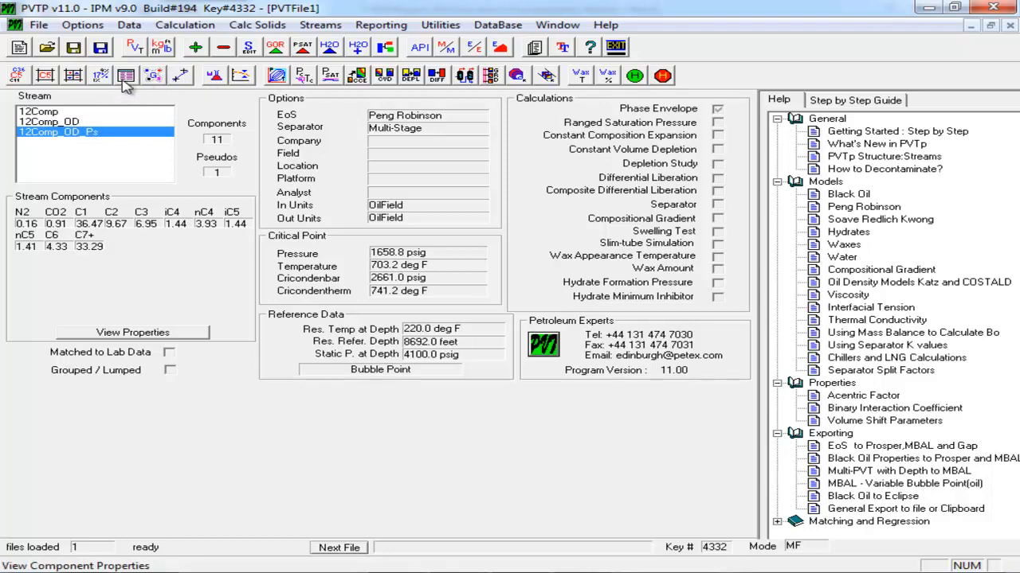
Step: Add a new stream named 14Comp_OD_Ps as a copy of the existing 12Comp_OD_Ps stream
click(195, 47)
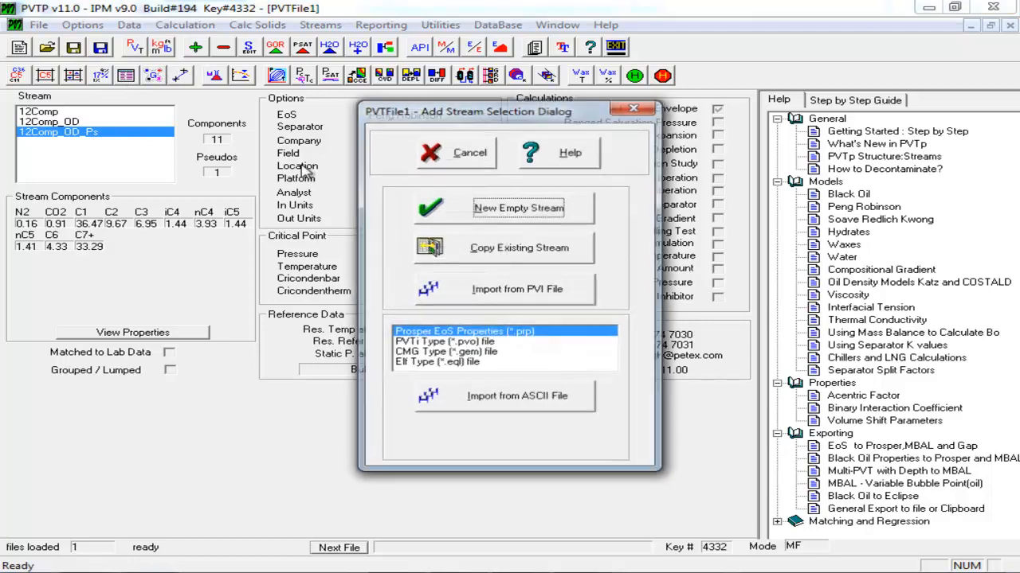
click(474, 248)
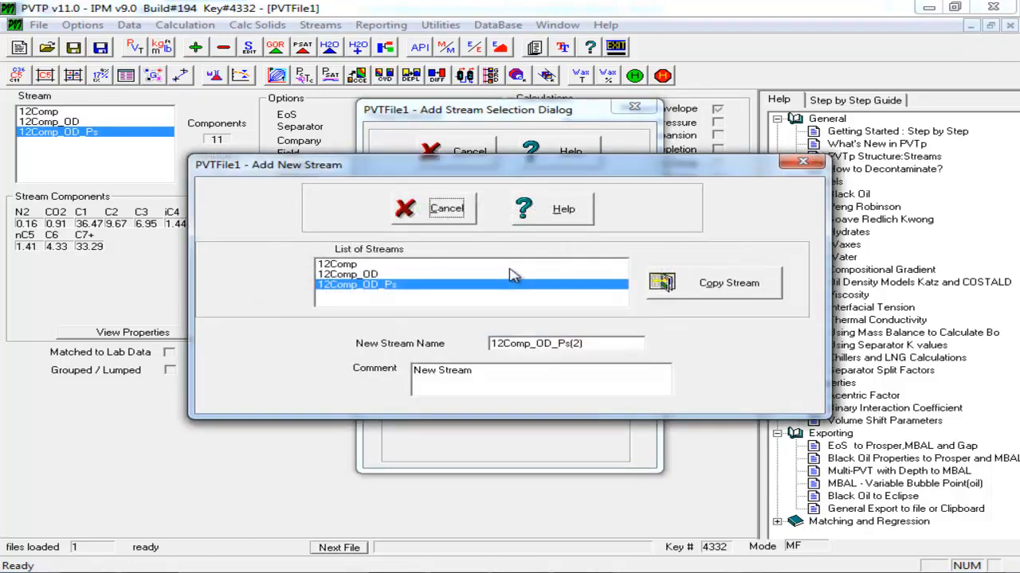
click(603, 343)
key(BackSpace)
key(BackSpace)
key(BackSpace)
click(503, 340)
key(BackSpace)
text(4)
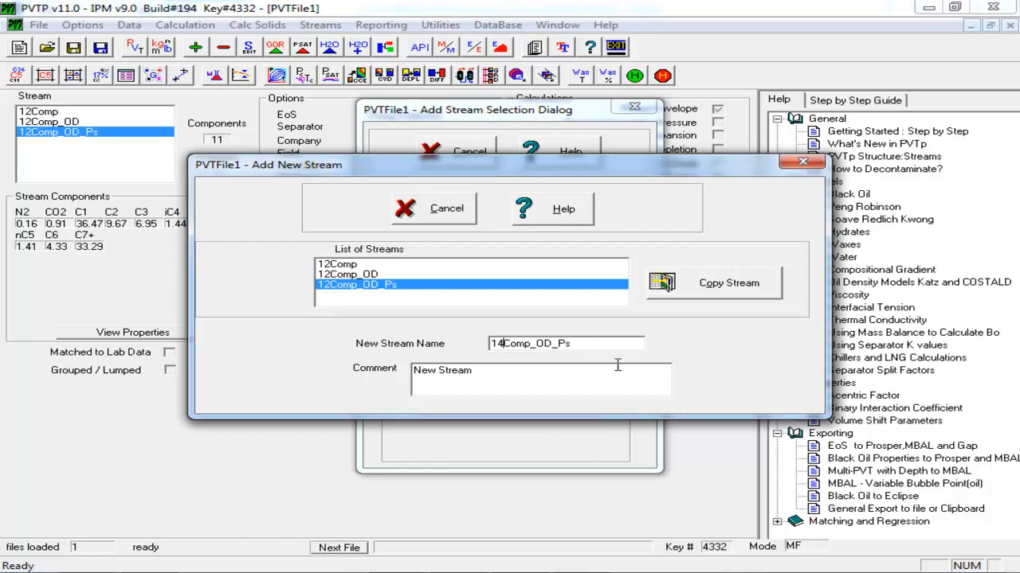
click(695, 286)
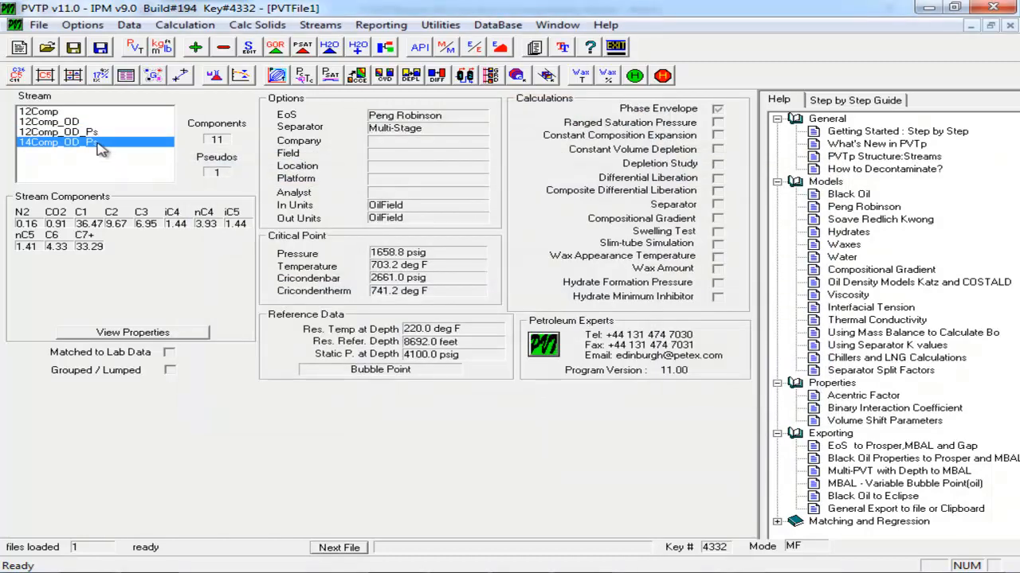
Step: In the advanced pseudo splitting of 14Comp_OD_Ps, set the extended-property methods for Mole Wt. and SG to Whitson
click(81, 145)
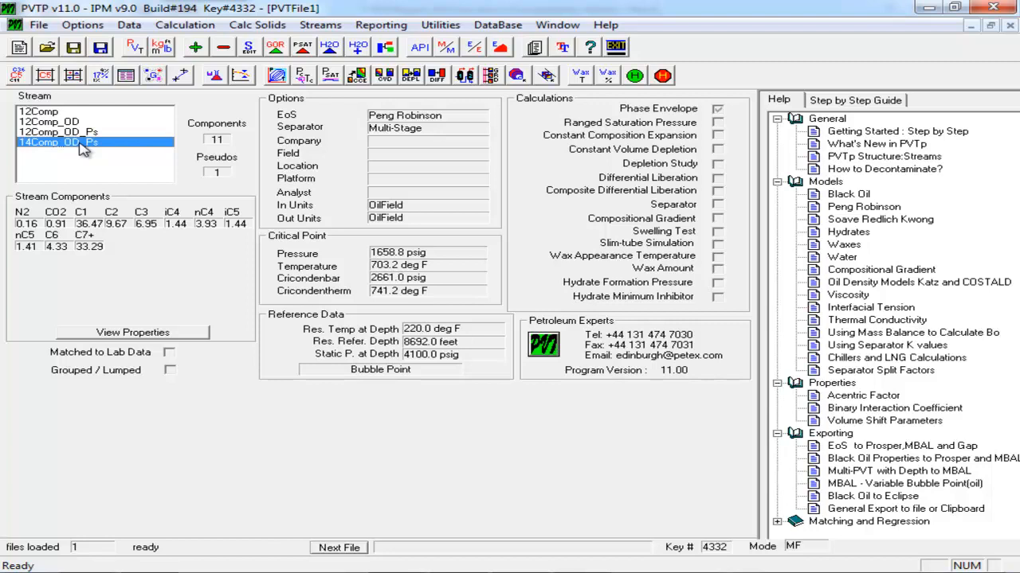
click(101, 77)
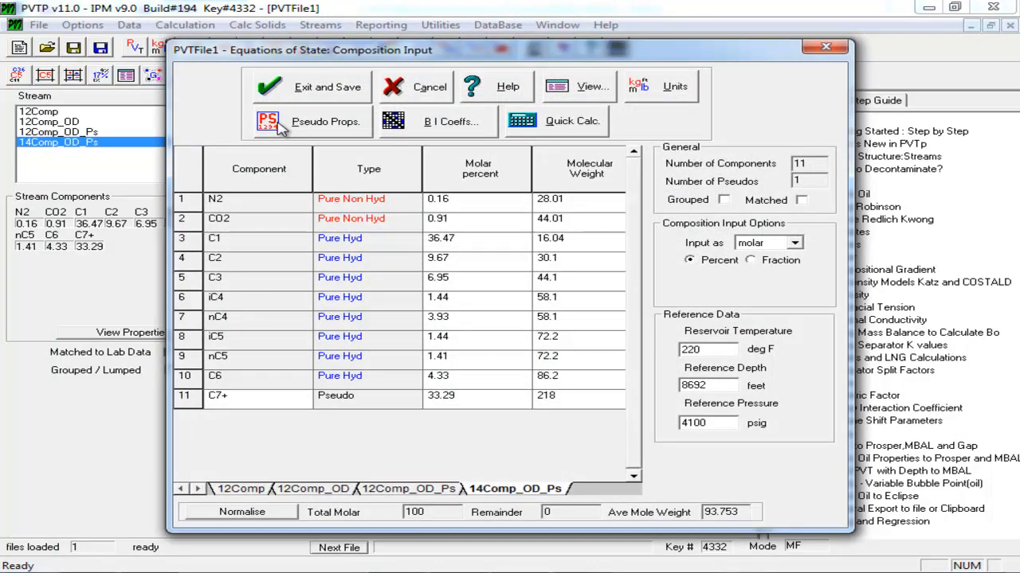
click(281, 127)
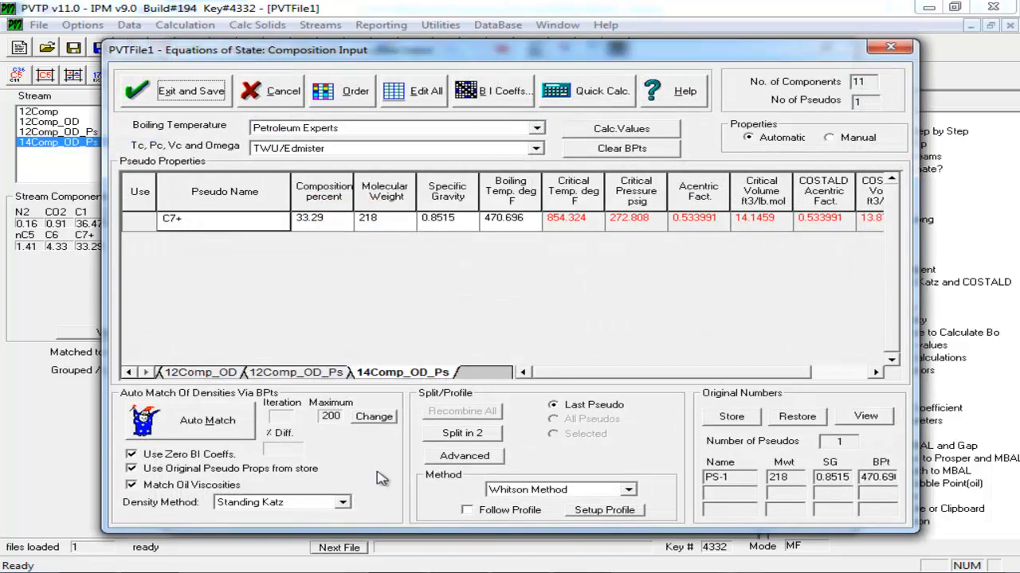
click(456, 461)
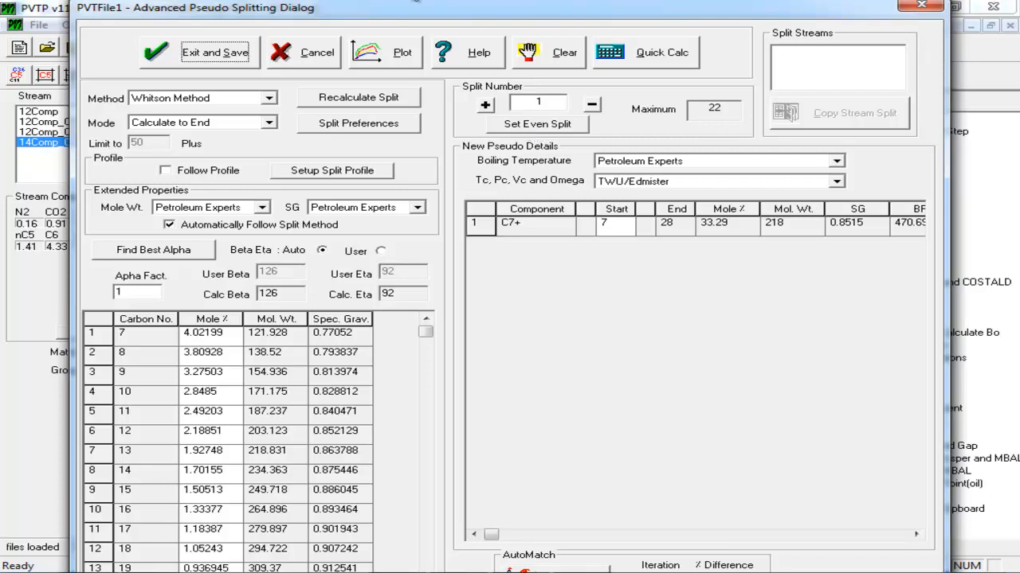
click(260, 208)
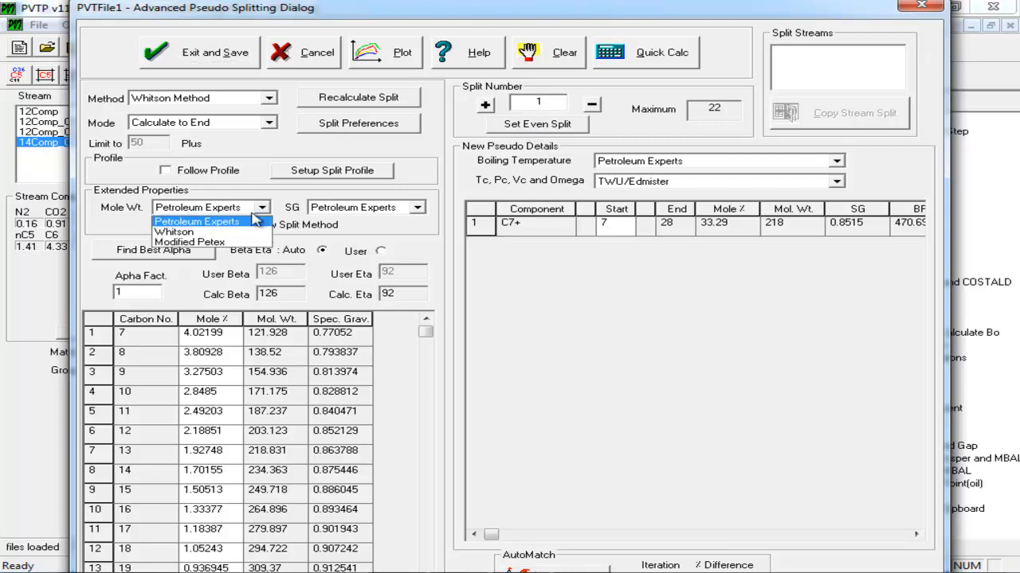
click(240, 230)
click(345, 211)
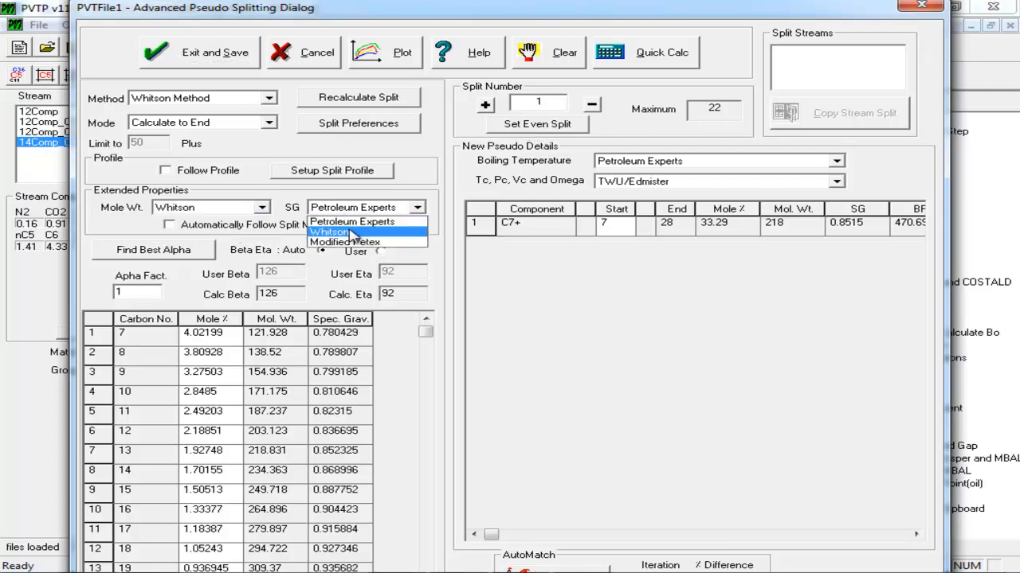
click(350, 231)
Step: Split the C7+ pseudo component evenly into 3 pseudos and save the 14Comp_OD_Ps composition
click(138, 298)
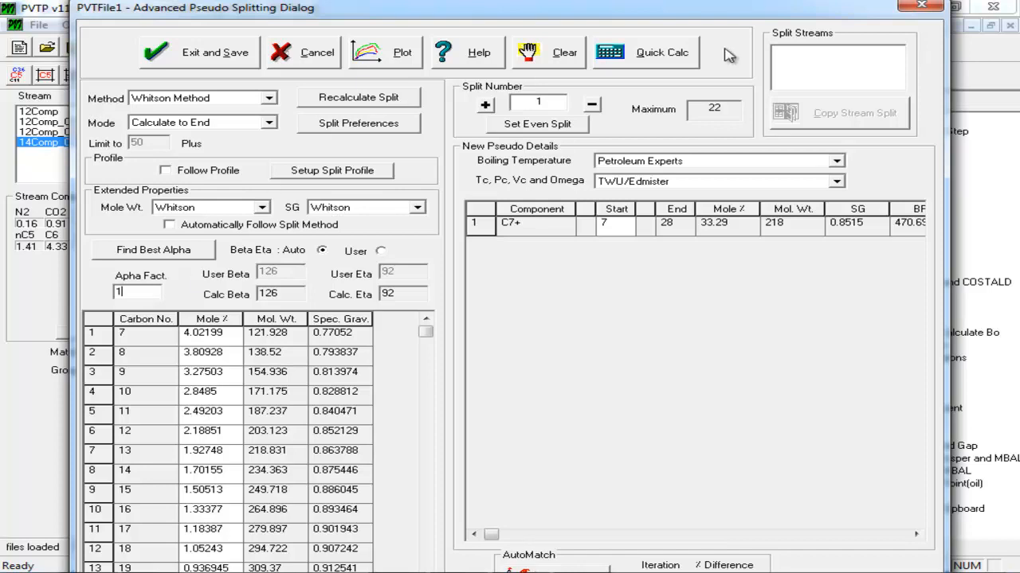
click(485, 106)
click(560, 129)
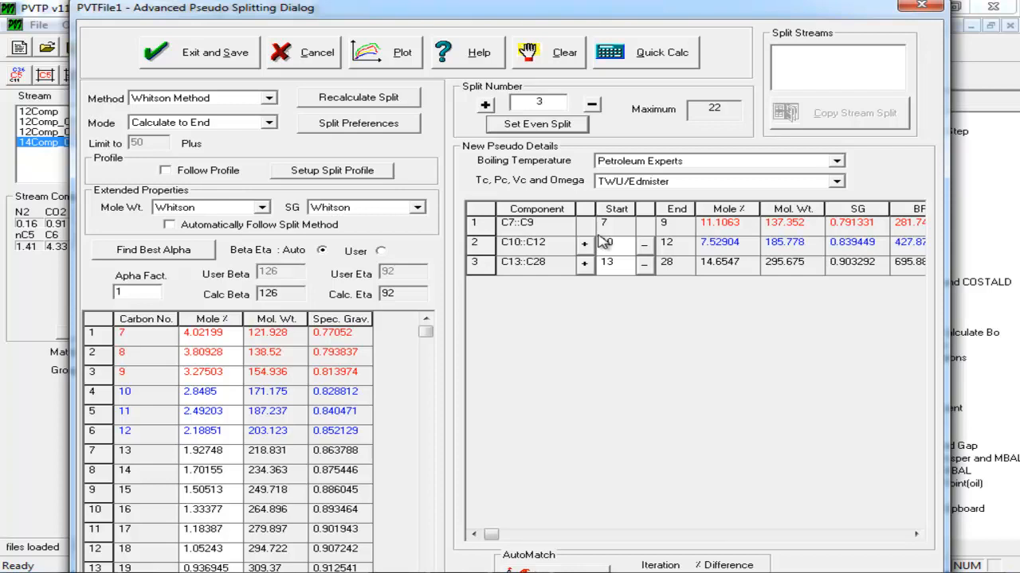
click(215, 57)
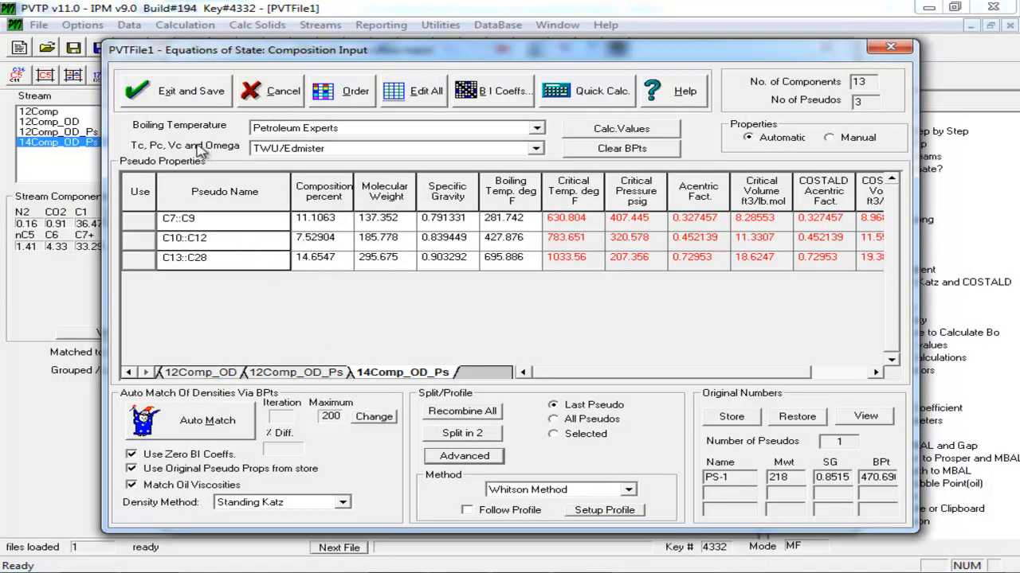
click(619, 91)
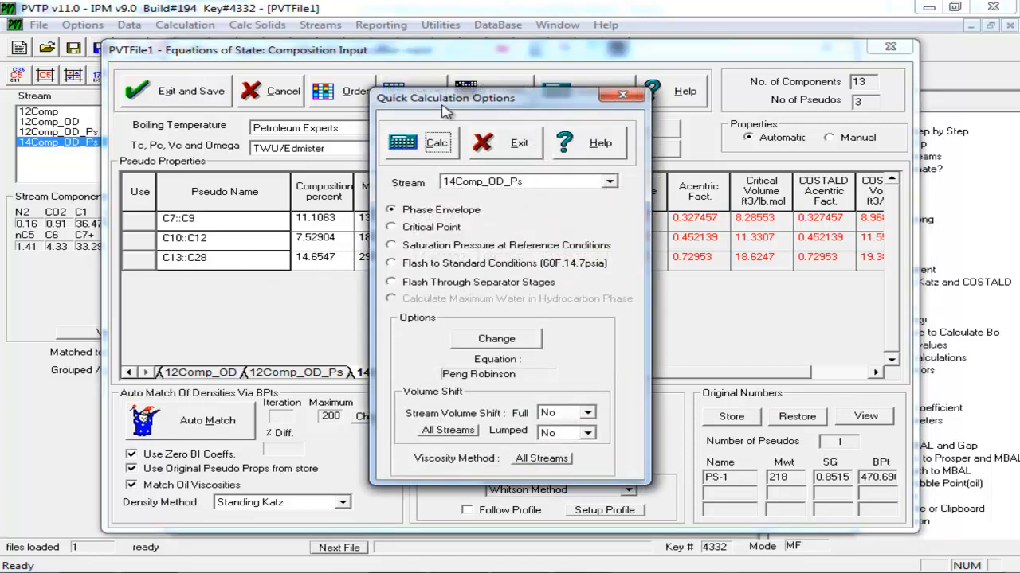
click(534, 142)
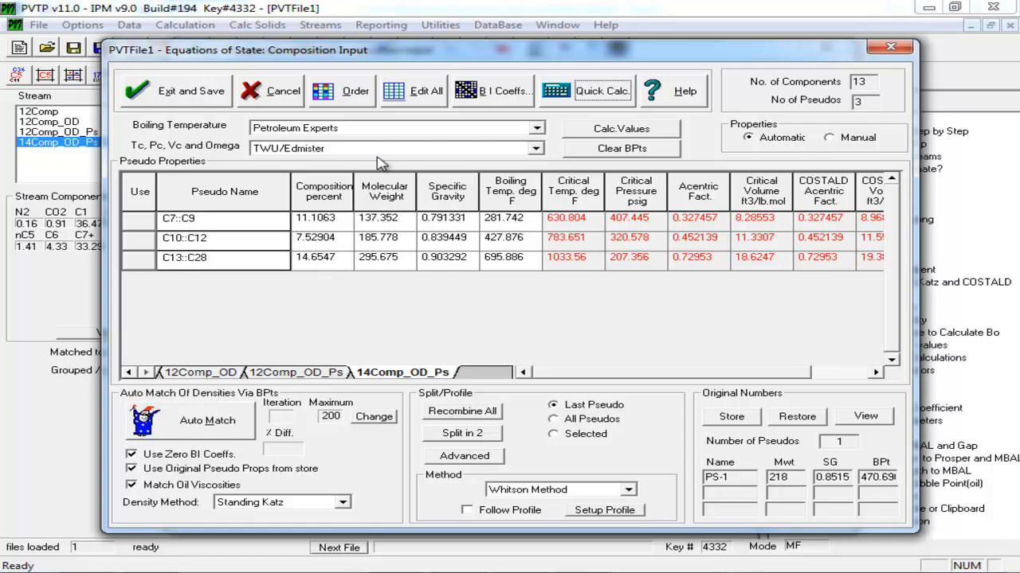
click(206, 97)
click(333, 89)
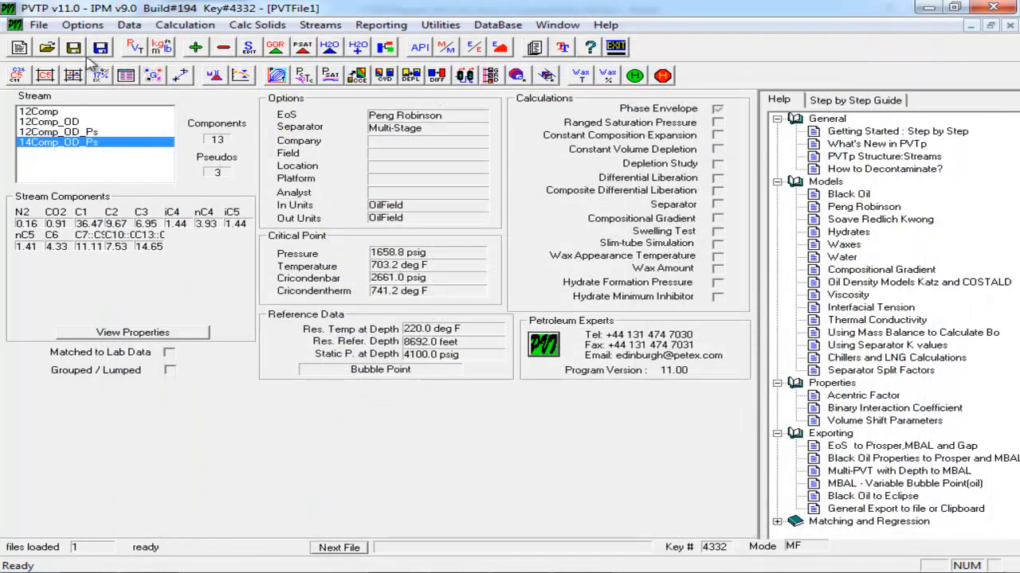
Step: Check the black oil properties of the newly split 14Comp_OD_Ps stream and close the base composition information
click(125, 75)
click(761, 86)
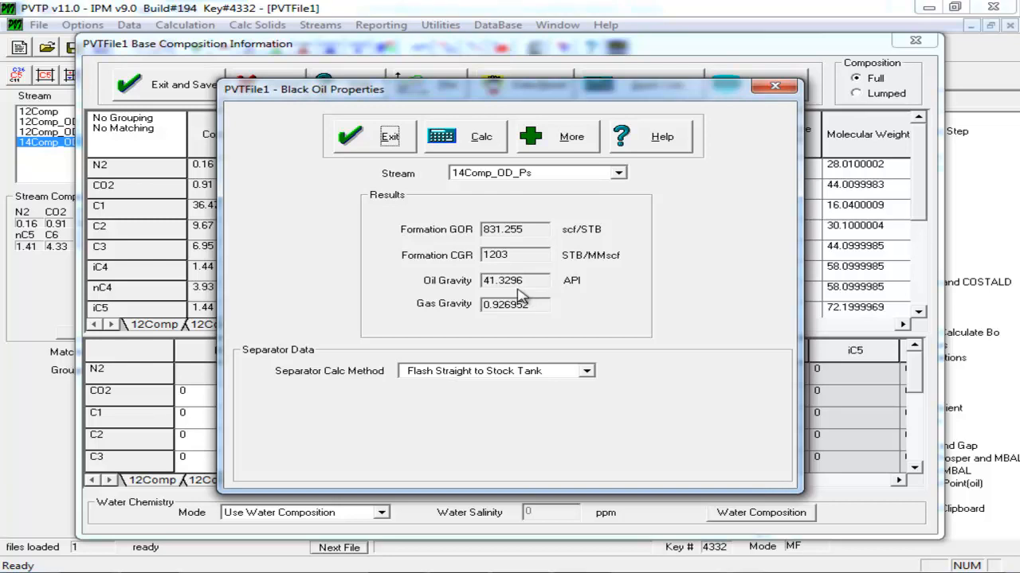
click(388, 137)
click(191, 86)
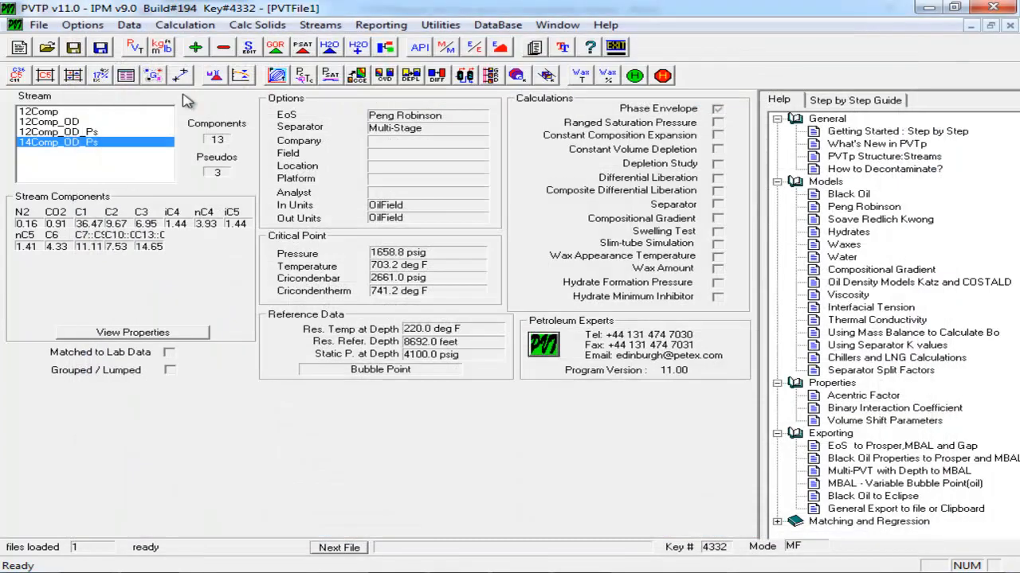
Step: Auto match the densities of the three 14Comp_OD_Ps pseudos, store their properties as the original numbers, and save the composition
click(102, 76)
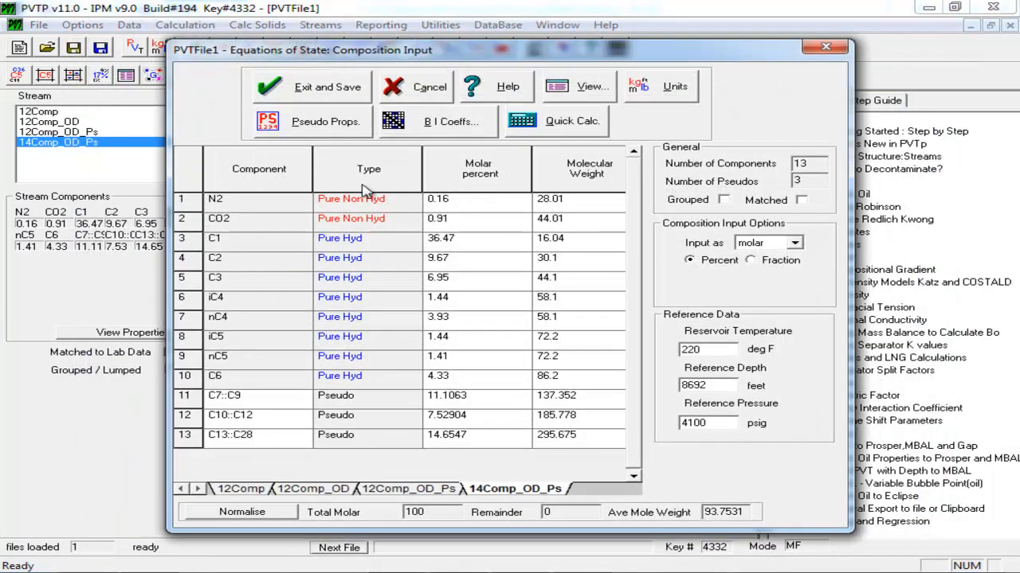
click(342, 129)
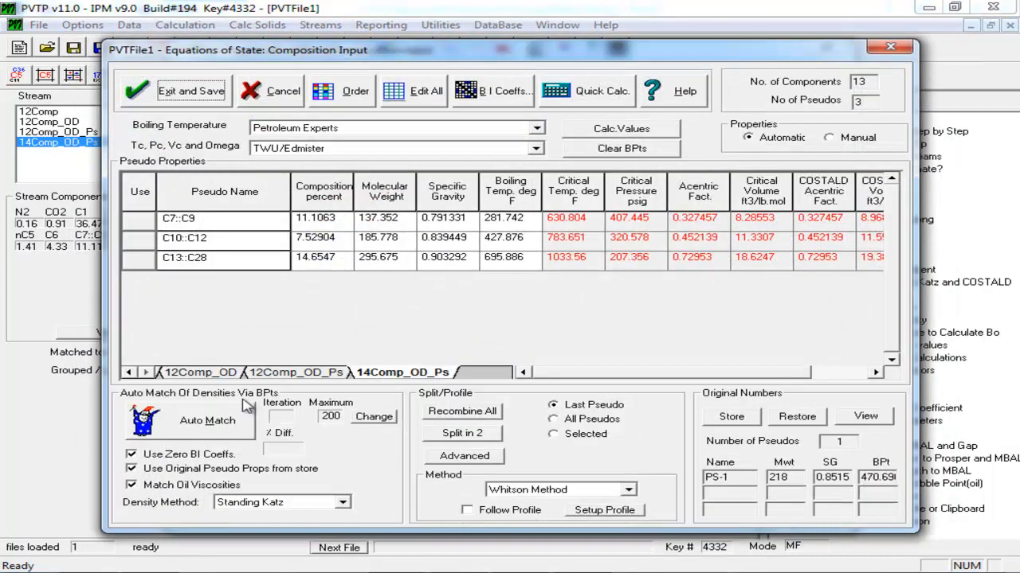
click(208, 421)
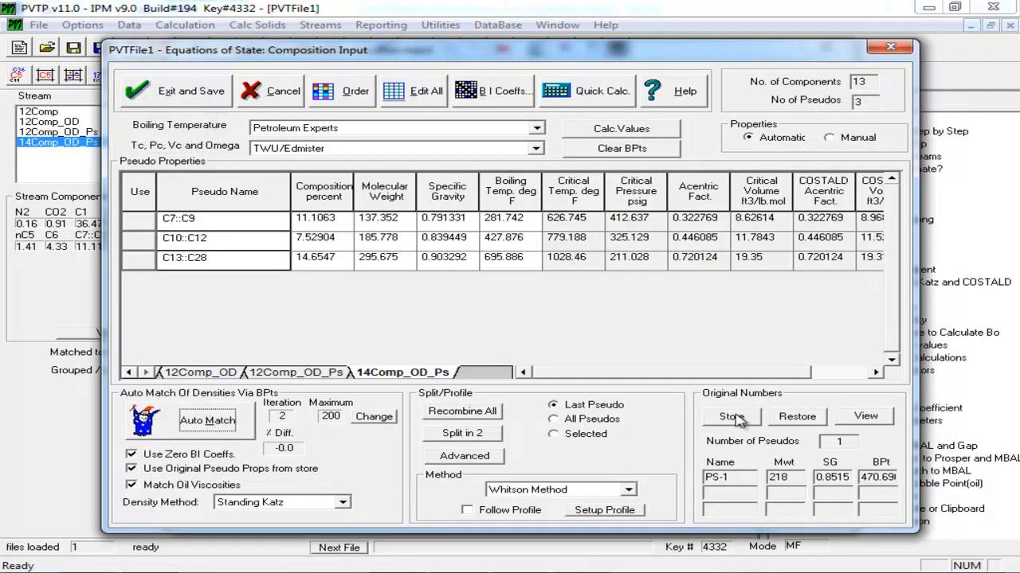
click(737, 419)
click(597, 330)
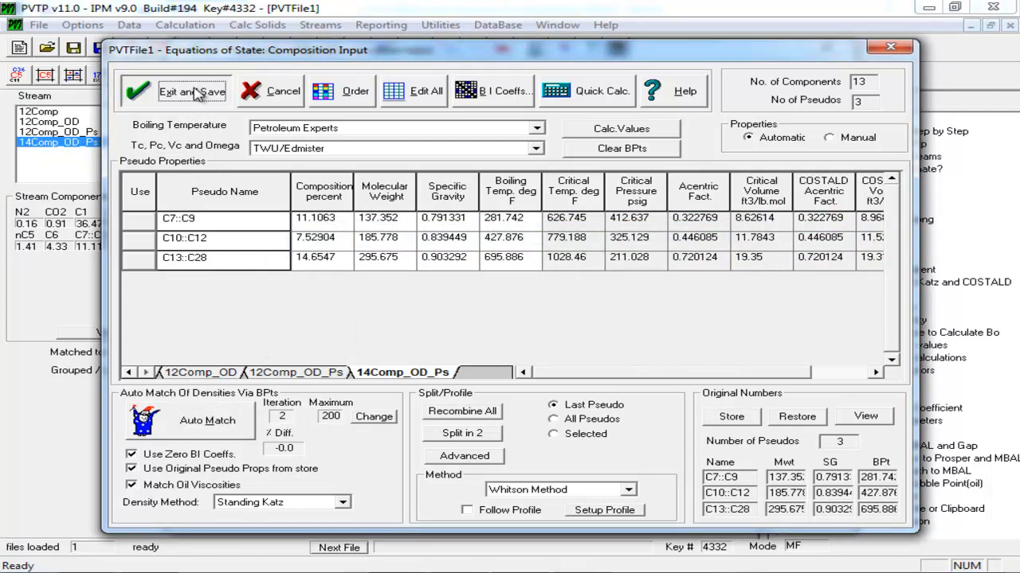
click(195, 93)
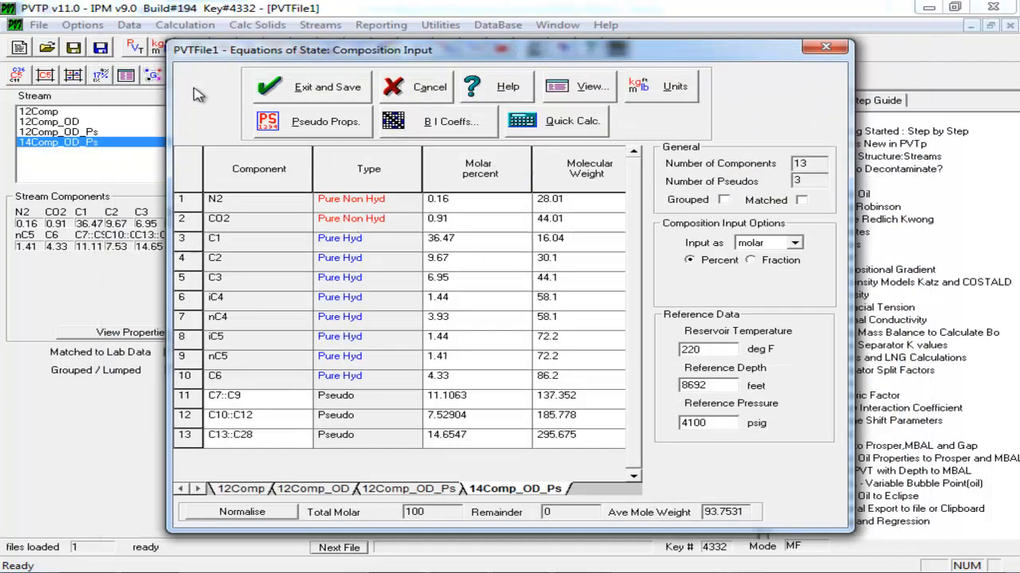
click(285, 90)
Step: Recheck the black oil properties of 14Comp_OD_Ps after the density match and close the base composition information
click(135, 81)
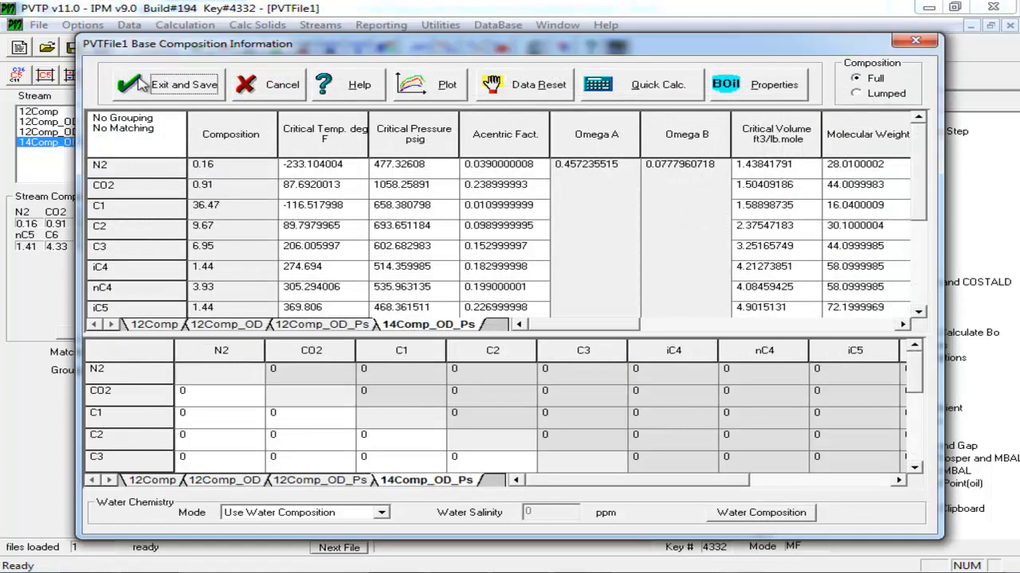
click(731, 87)
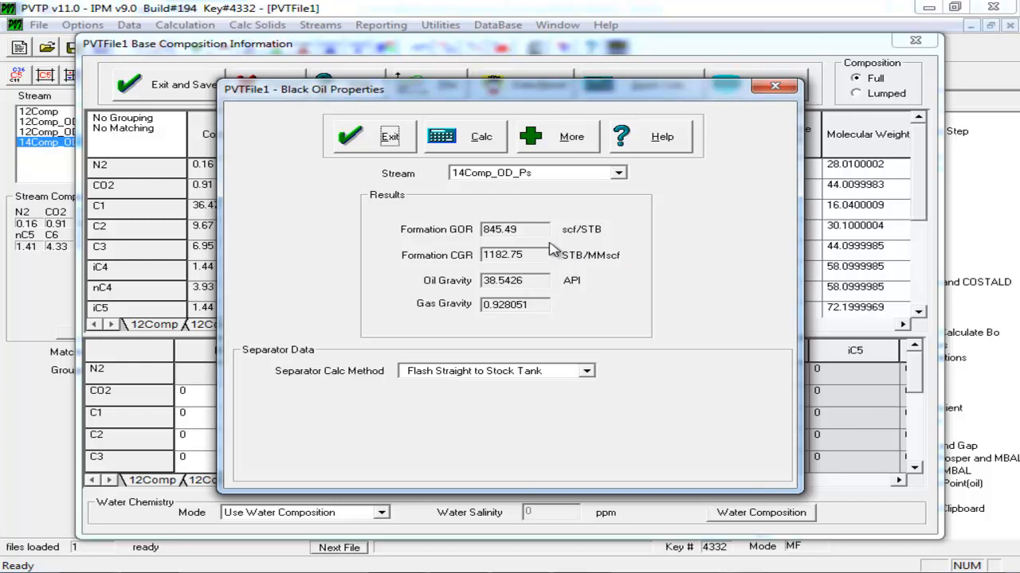
click(350, 137)
click(142, 84)
Step: Review the advanced splitting options for the C13::C28 pseudo, cancel them without splitting, and exit the composition with save
click(100, 75)
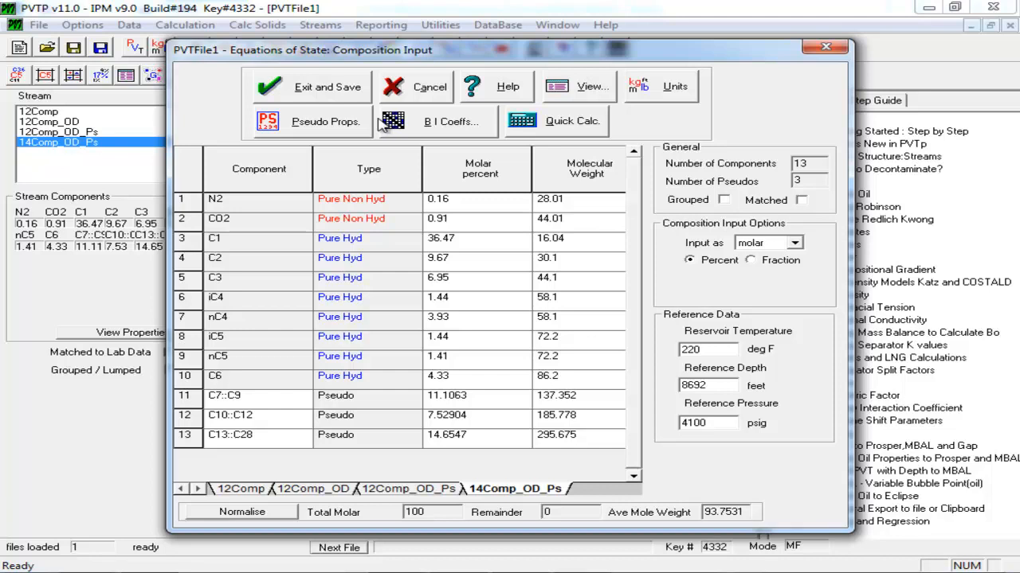
click(354, 127)
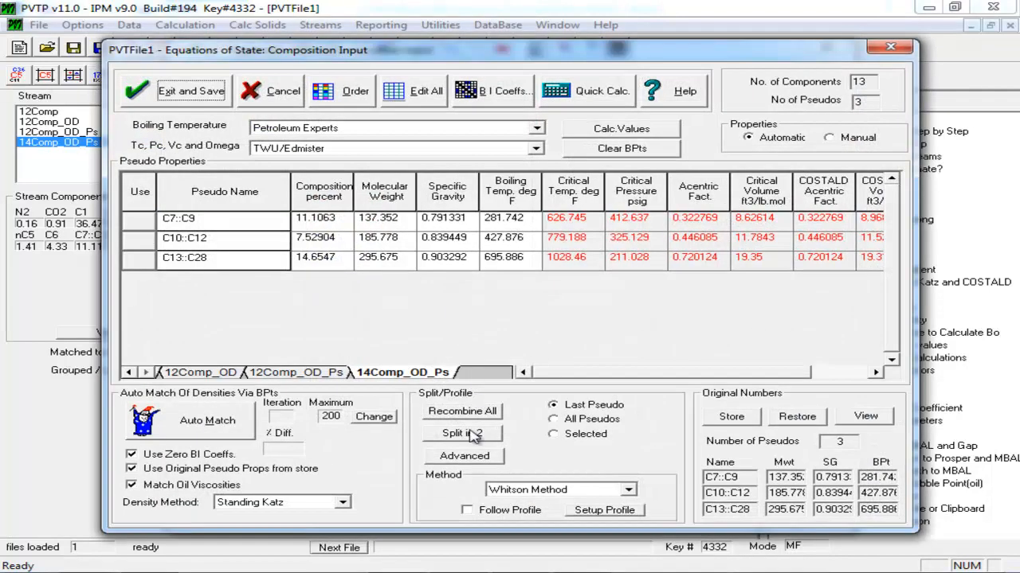
click(462, 458)
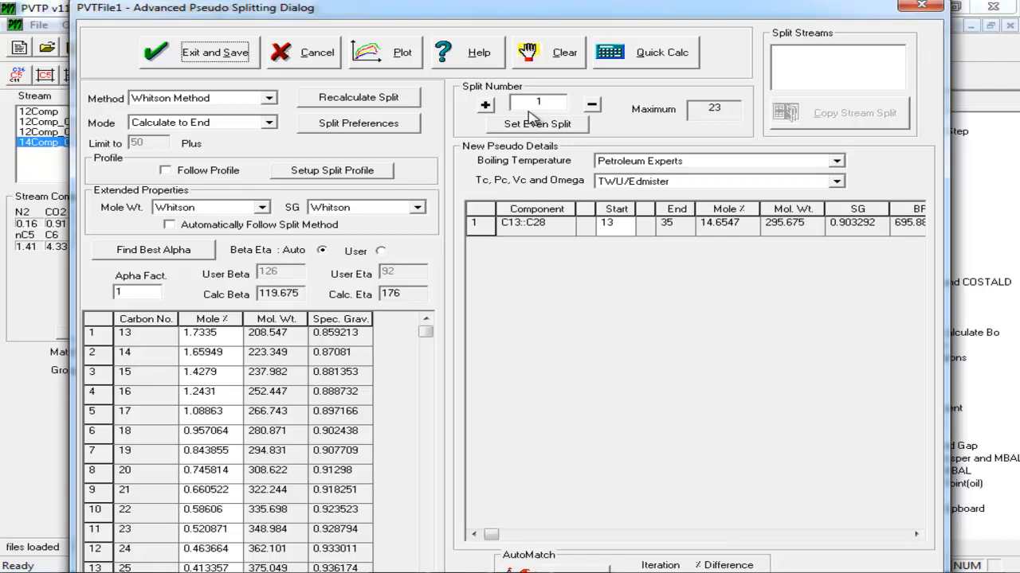
click(301, 64)
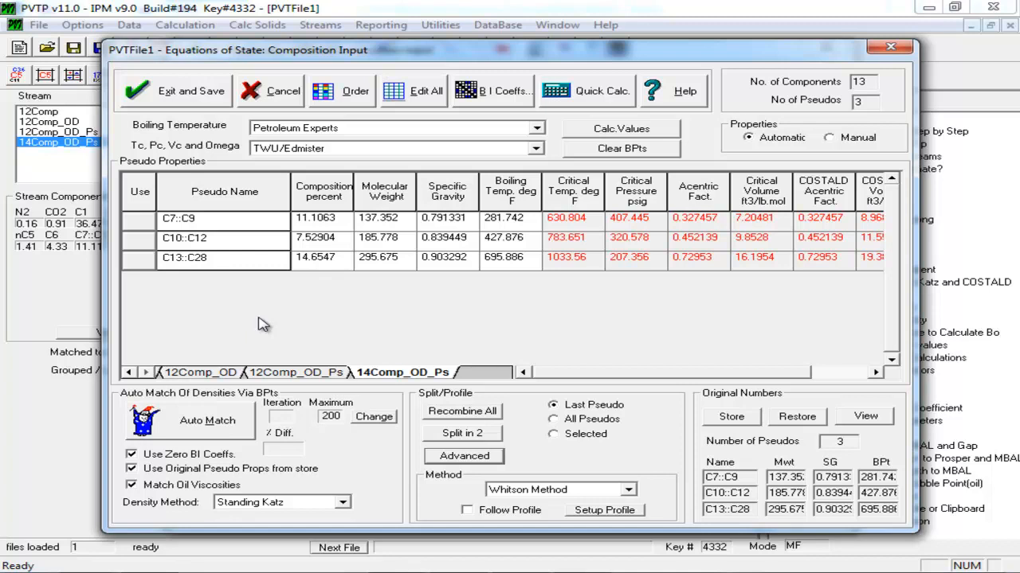
click(167, 94)
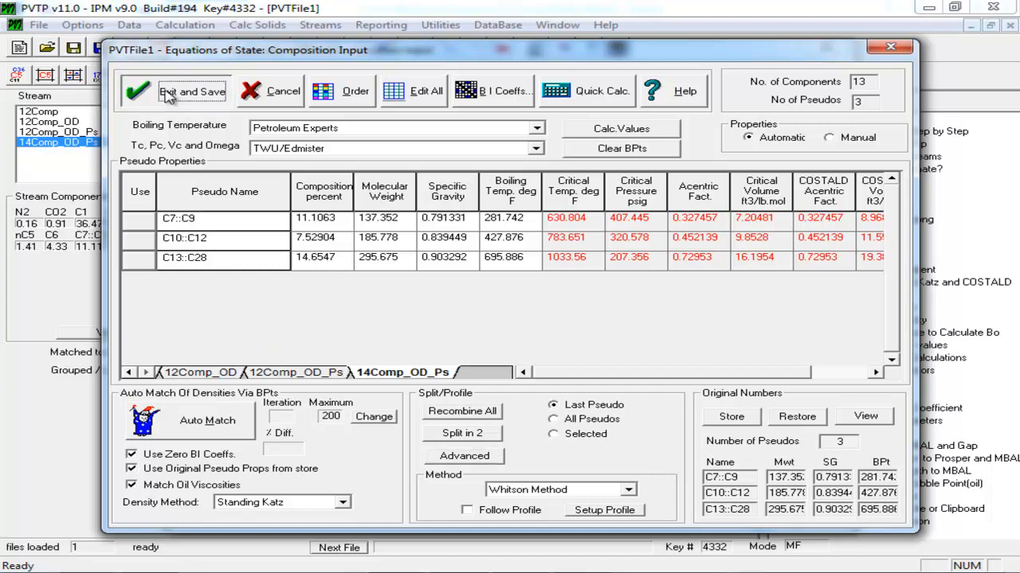
click(353, 88)
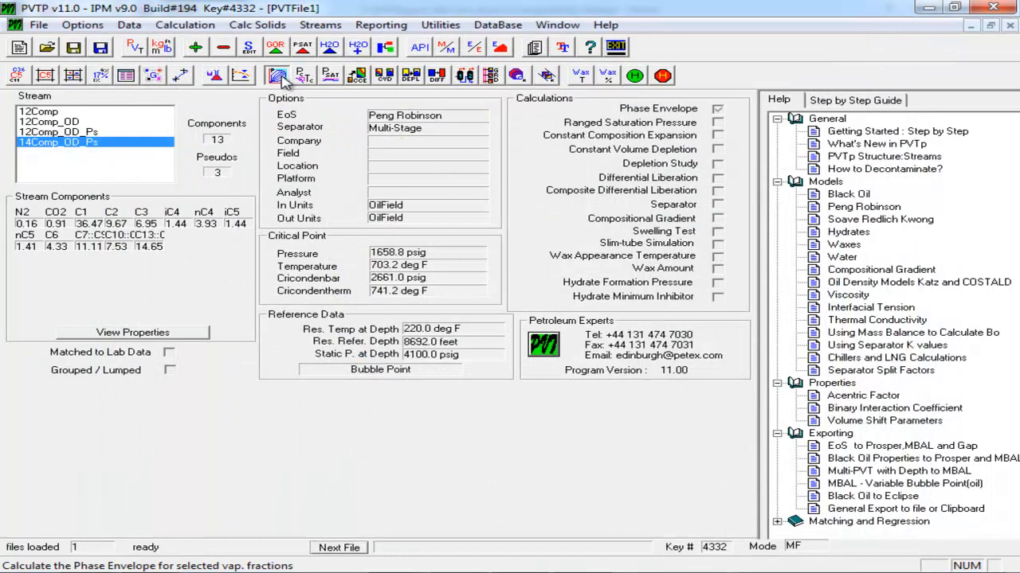
Step: Calculate and compare the phase envelopes of 12Comp_OD_Ps and 14Comp_OD_Ps, and exit the envelope plot
click(277, 74)
click(168, 187)
click(292, 114)
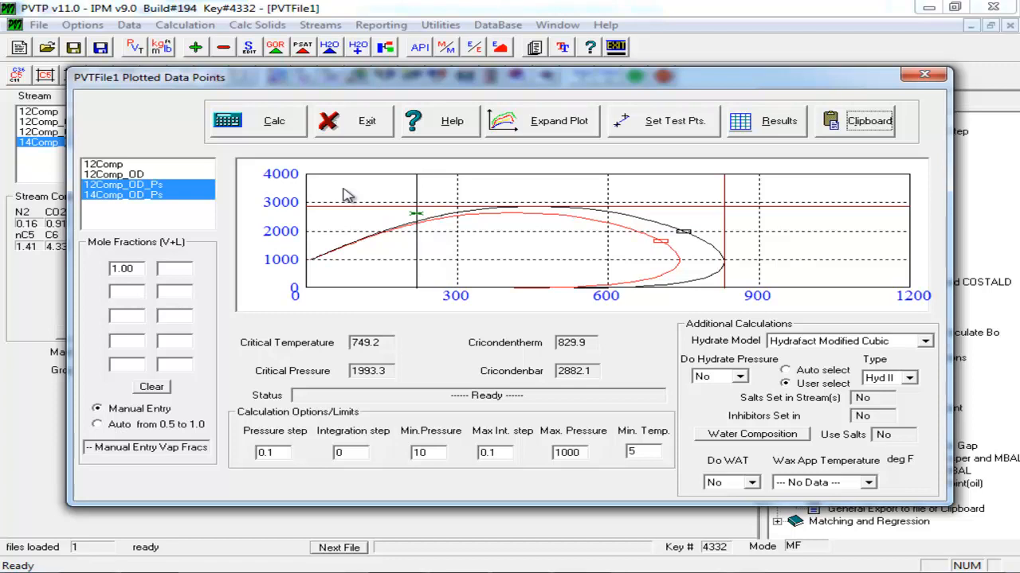
click(350, 121)
Step: Set the binary interaction coefficient between C7+ and C1 to 0.05 for the 12Comp_OD_Ps stream
click(92, 134)
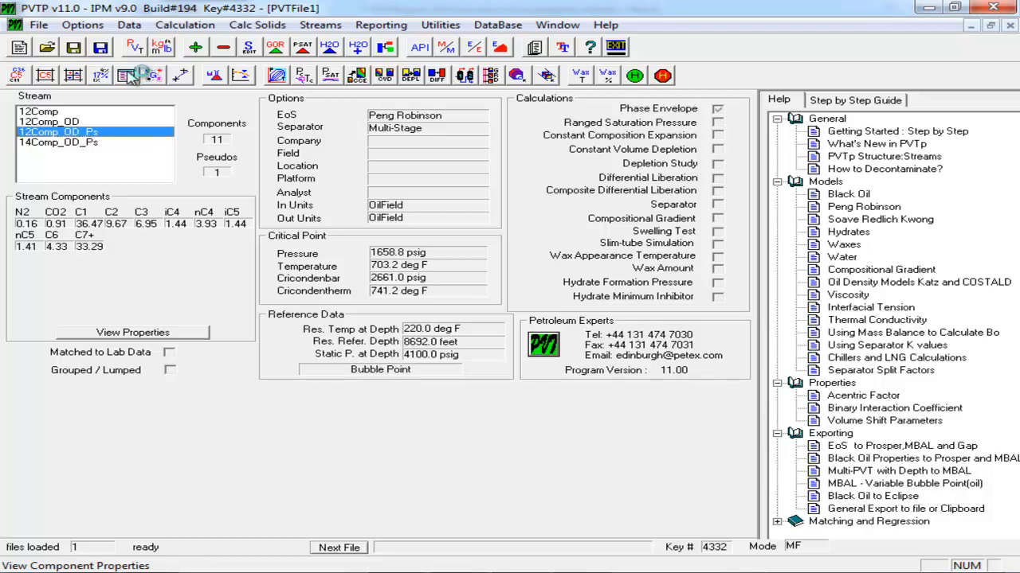
click(126, 75)
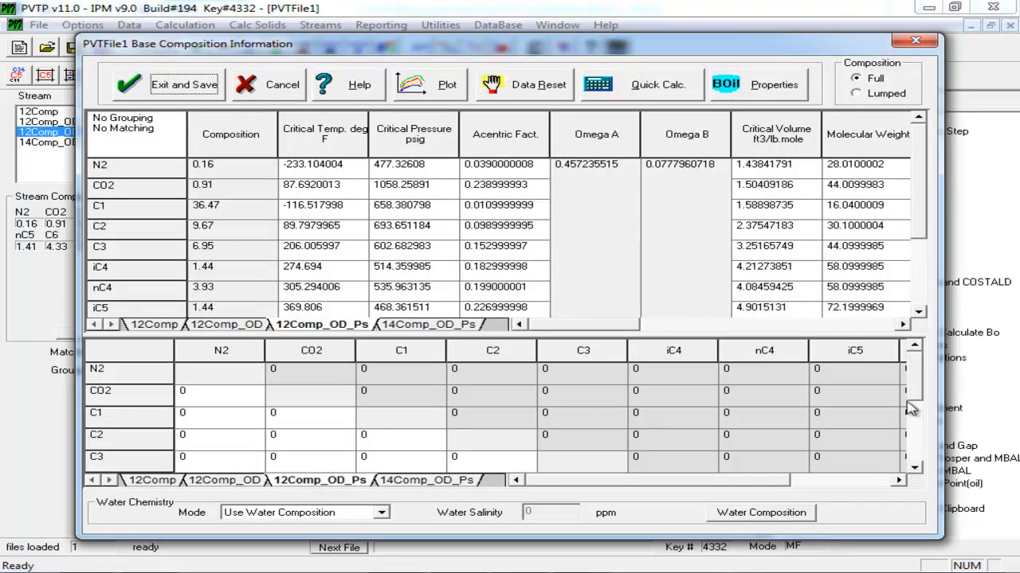
scroll(915, 406, down, 1)
scroll(915, 424, down, 1)
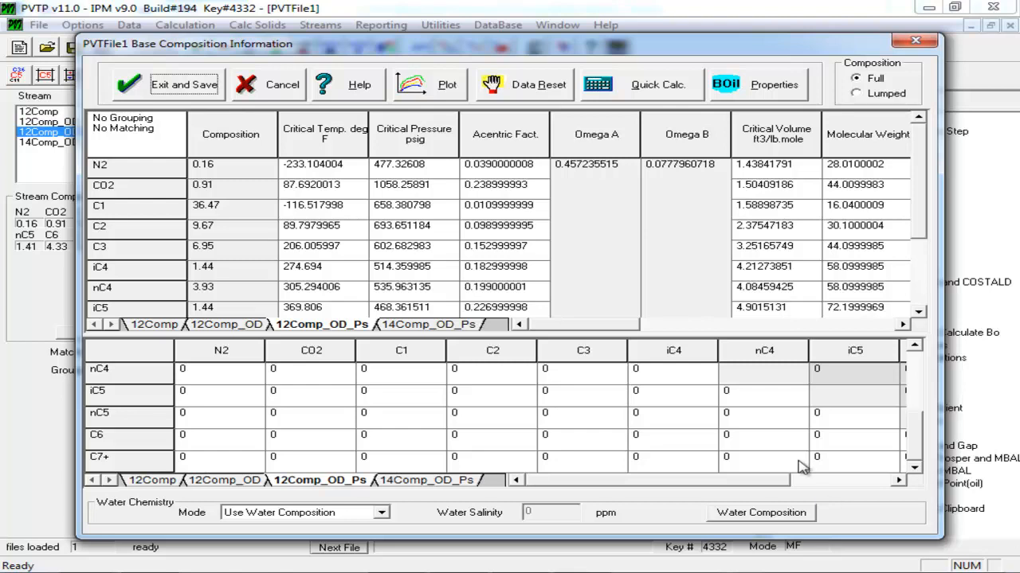
click(372, 461)
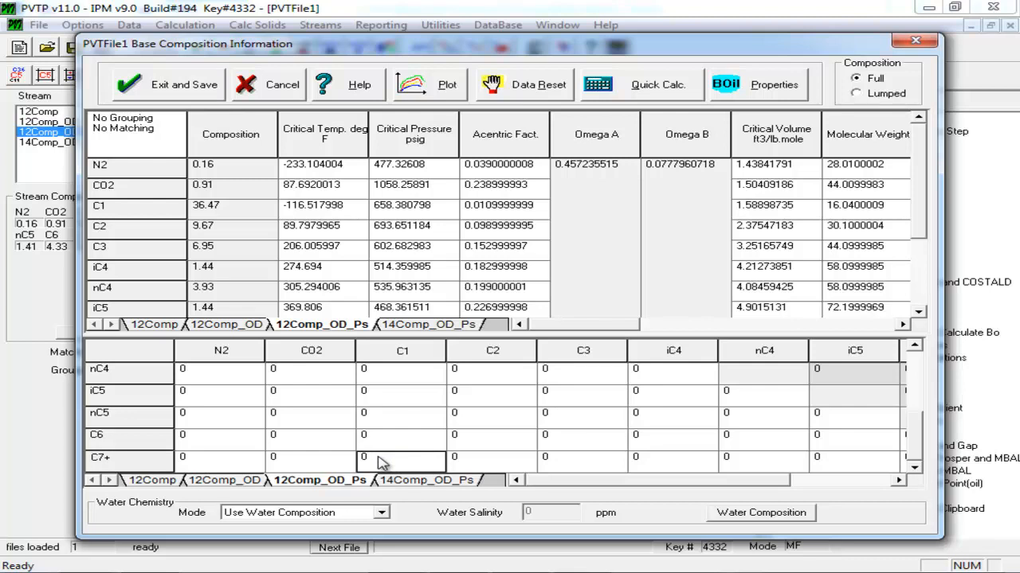
click(380, 463)
text(.05)
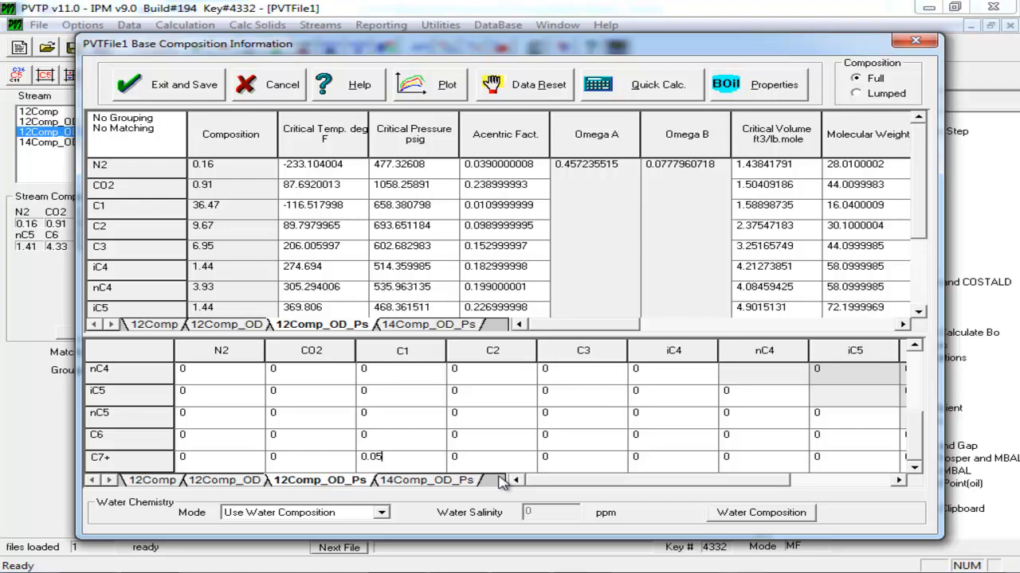
Step: Calculate the saturation pressure of 12Comp_OD_Ps at reference conditions and exit the quick calculation
click(638, 99)
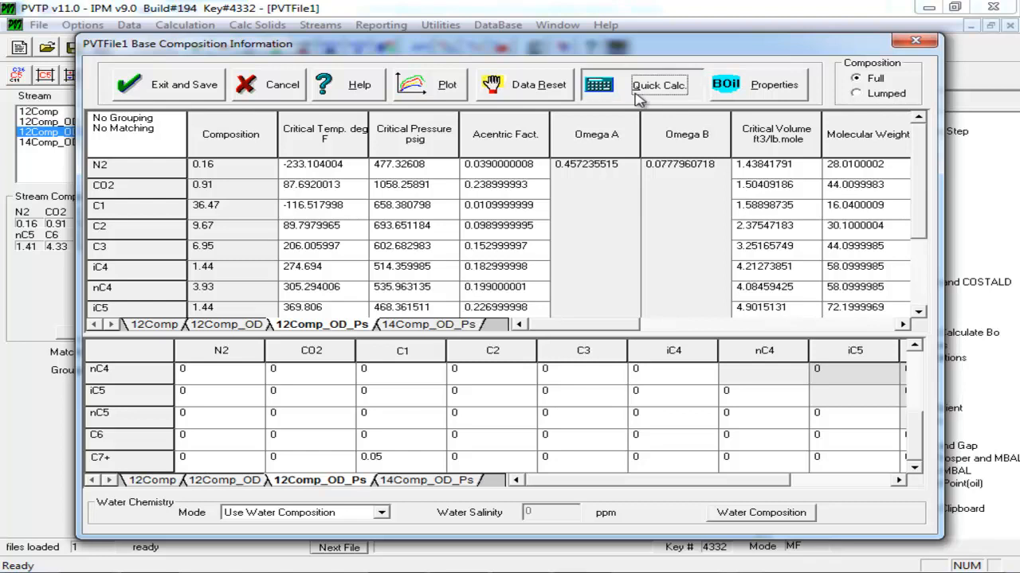
click(418, 243)
click(638, 94)
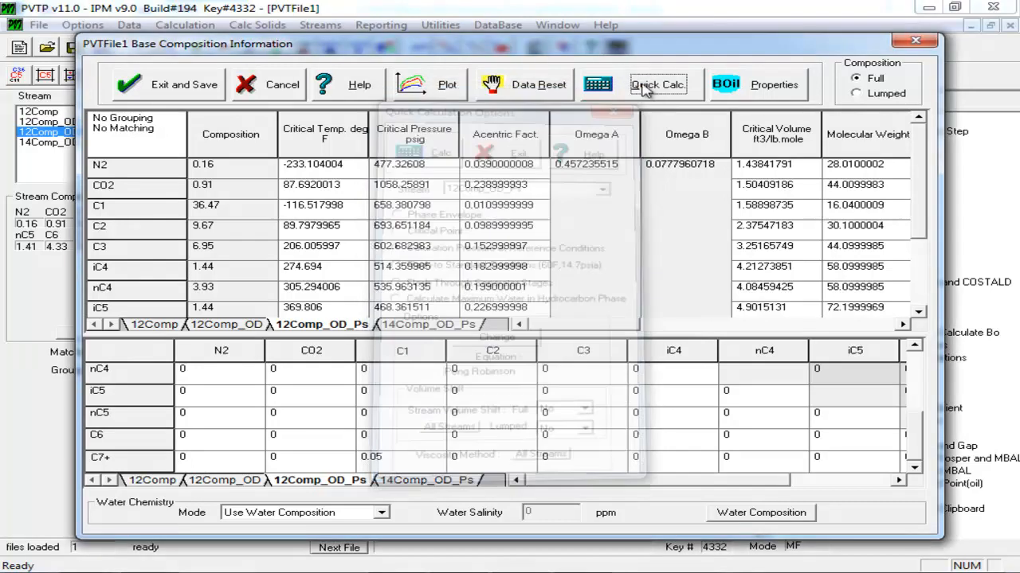
click(654, 86)
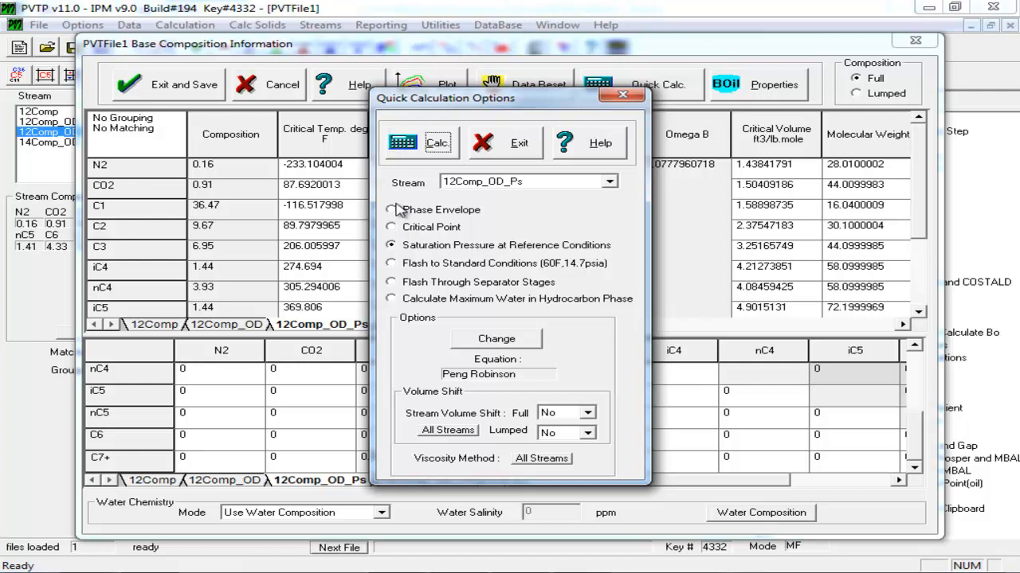
click(400, 147)
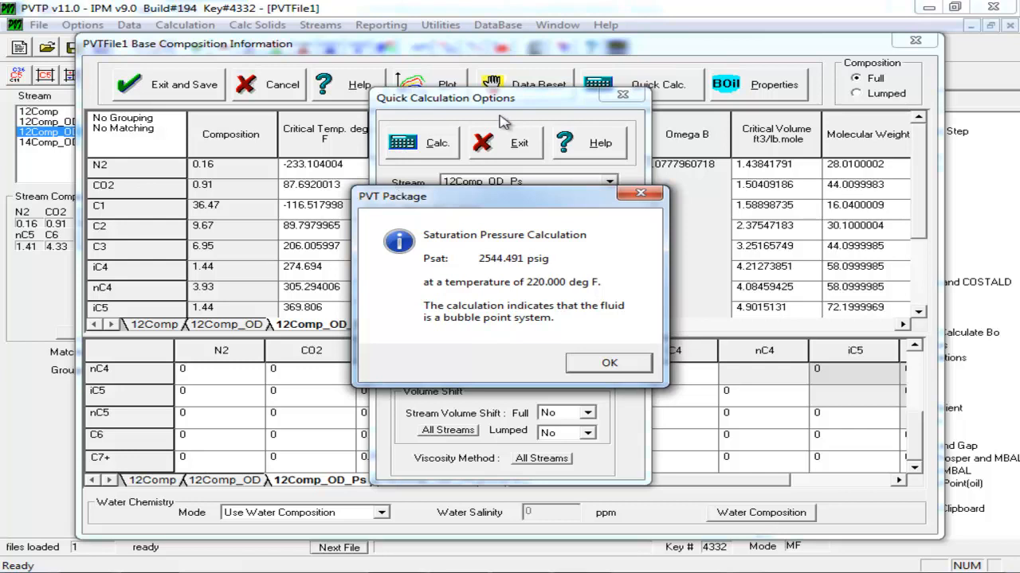
click(639, 193)
click(516, 143)
Step: Open the C7+ to C1 binary interaction coefficient of 12Comp_OD_Ps for editing
drag(386, 458, 379, 458)
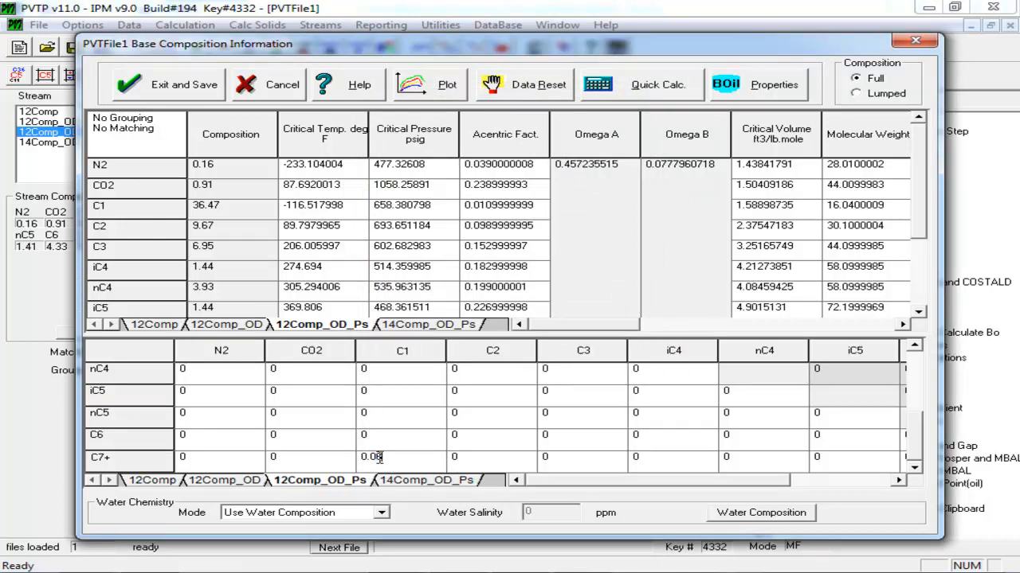
Step: Calculate the saturation pressure at reference conditions for the 12Comp_OD_Ps stream with Quick Calc
click(647, 93)
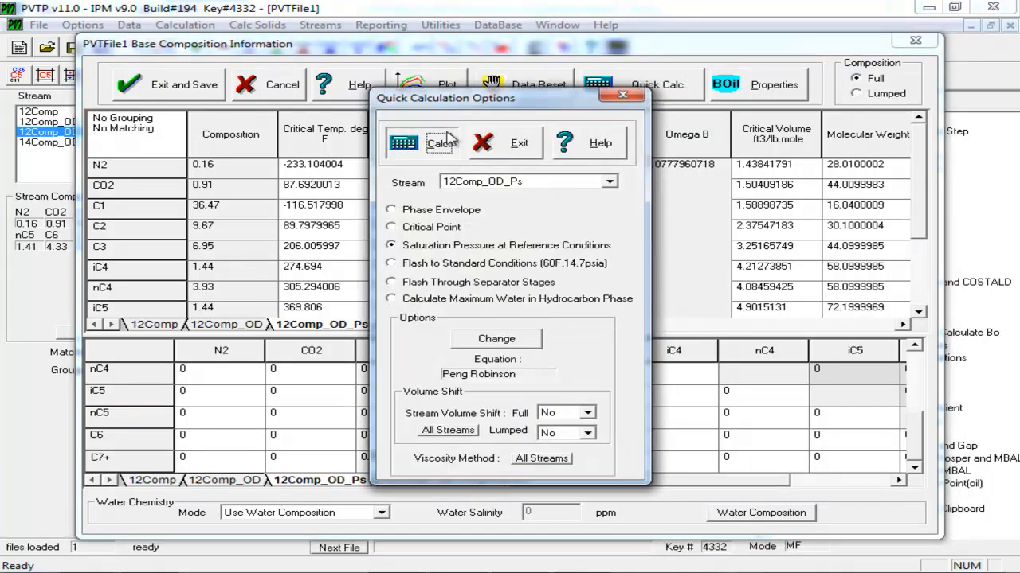
click(448, 147)
click(589, 364)
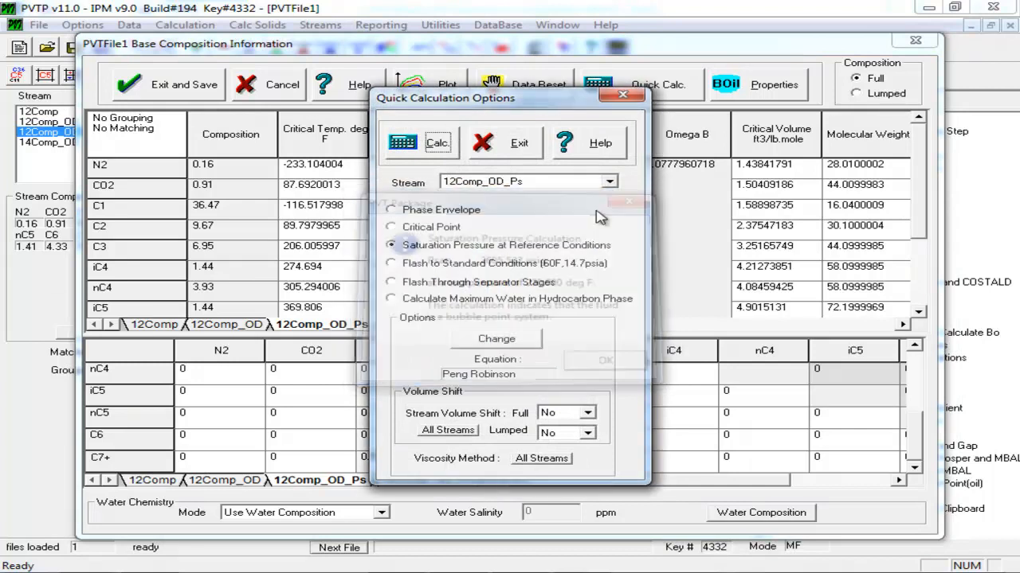
click(618, 98)
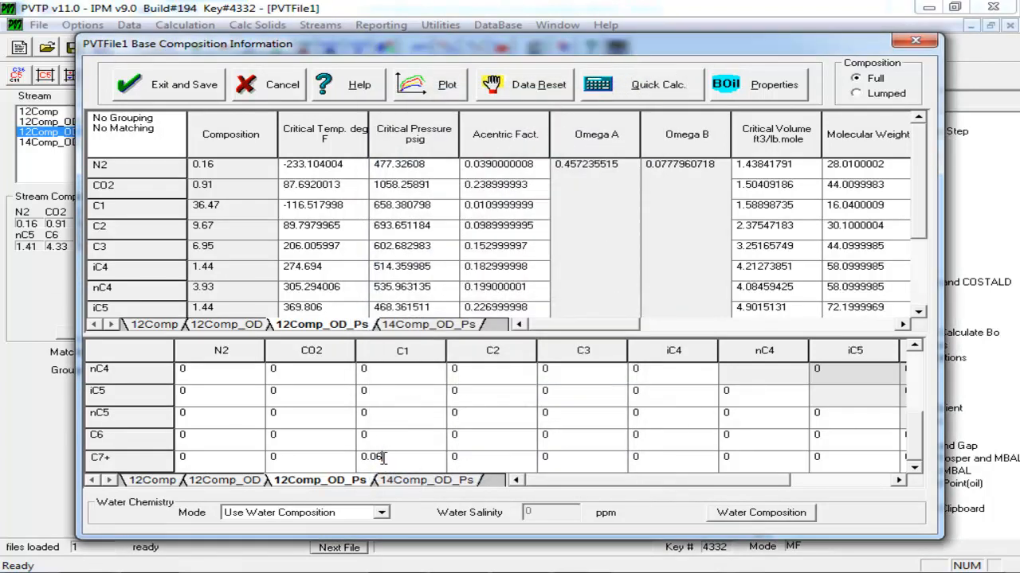
Step: Recalculate the saturation pressure of 12Comp_OD_Ps with the C7+/C1 binary interaction coefficient at 0.065
click(631, 88)
click(446, 143)
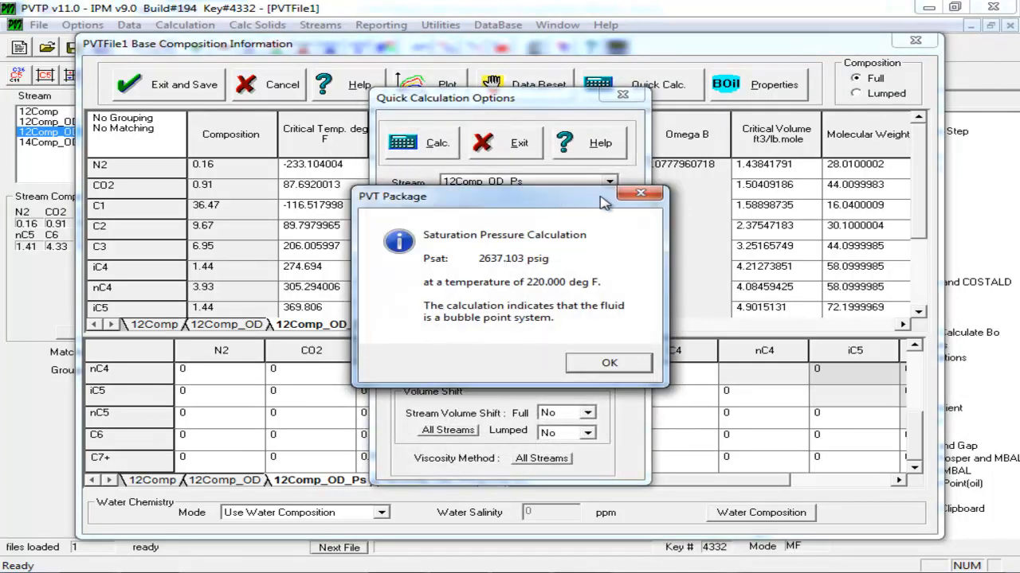
click(634, 194)
click(618, 98)
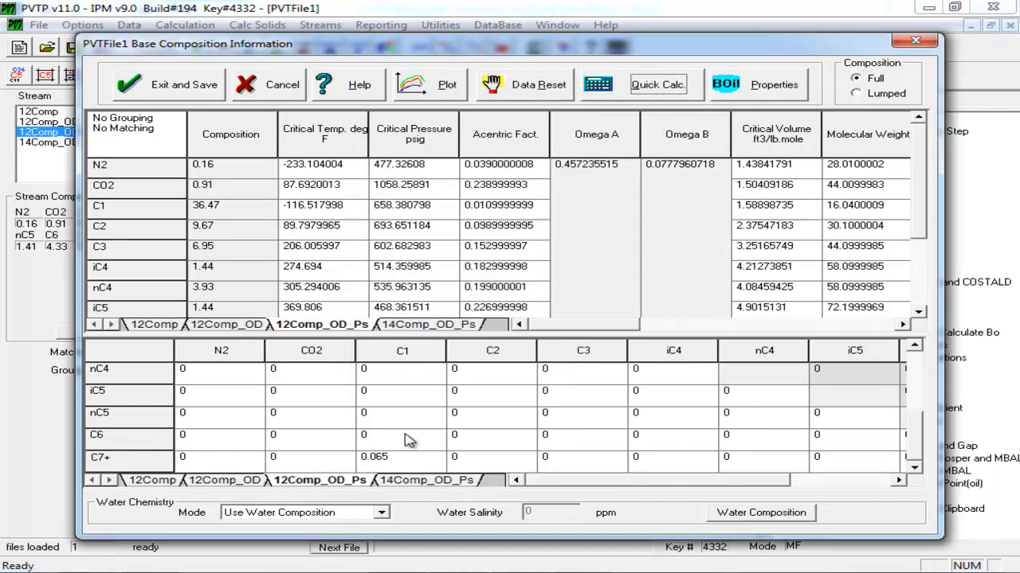
Step: Set the C7+/C1 binary interaction coefficient to 0.0645 and calculate the saturation pressure of 12Comp_OD_Ps
click(395, 465)
click(392, 458)
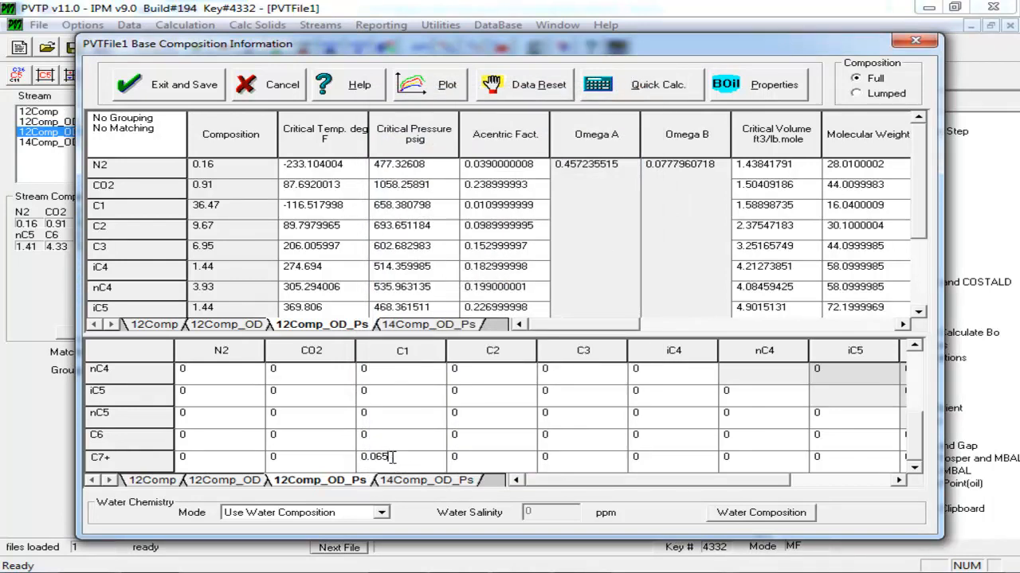
key(BackSpace)
text(45)
click(651, 85)
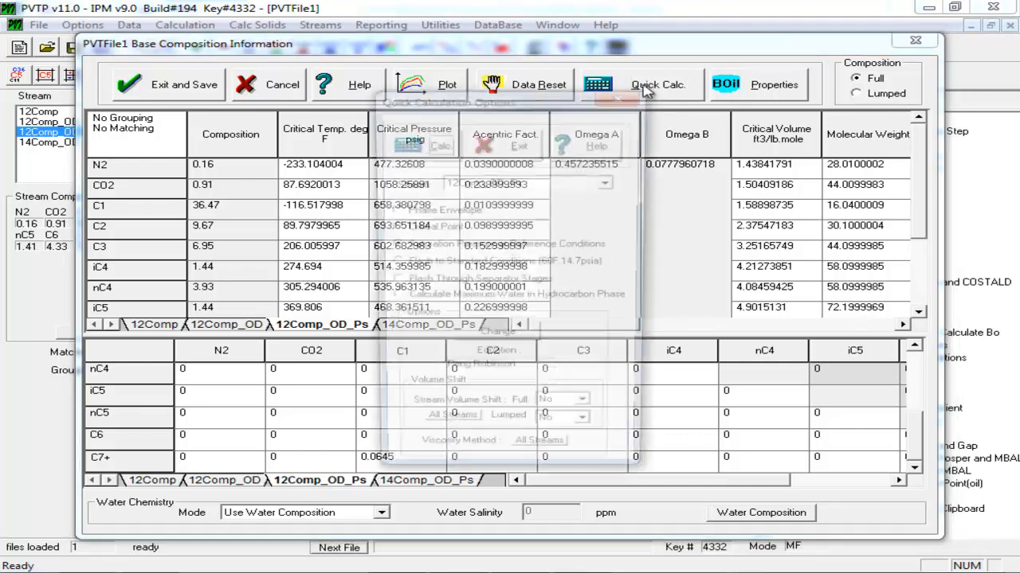
click(414, 142)
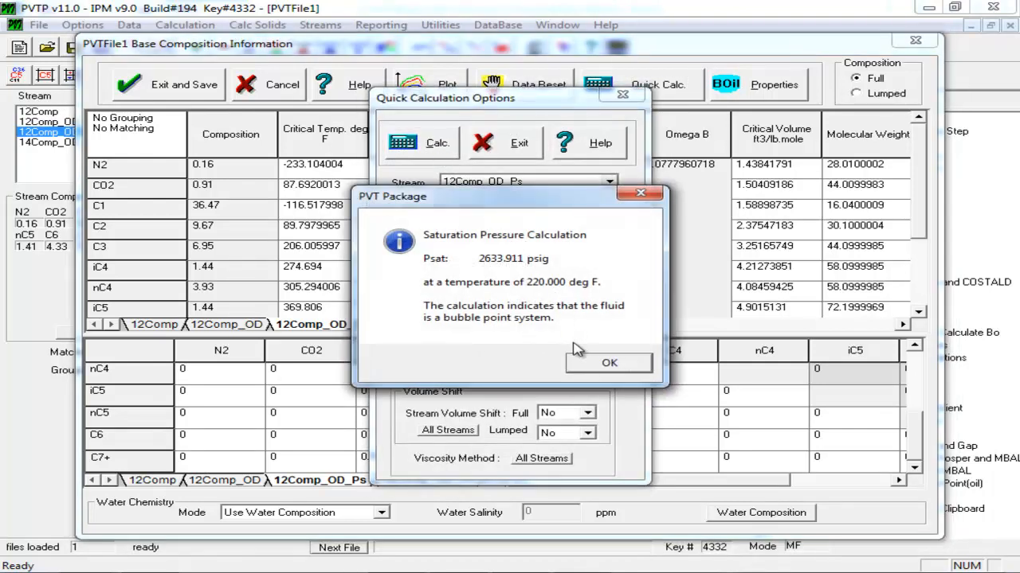
click(610, 362)
click(620, 104)
Step: Set the C7+/C1 binary interaction coefficient to 0.0635 and calculate the saturation pressure of 12Comp_OD_Ps
double_click(404, 459)
drag(395, 458, 381, 458)
text(35)
key(Return)
click(642, 88)
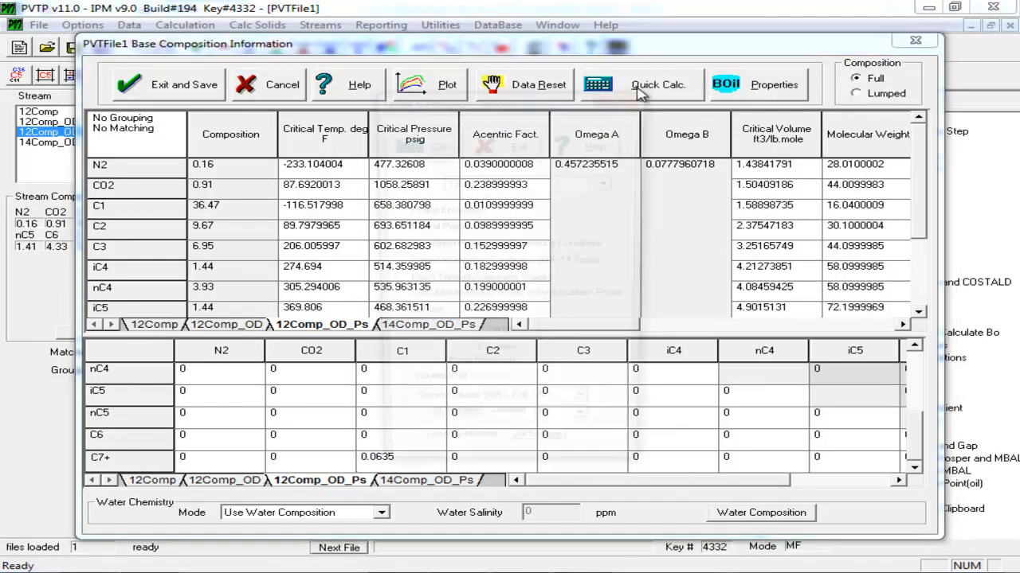
click(415, 143)
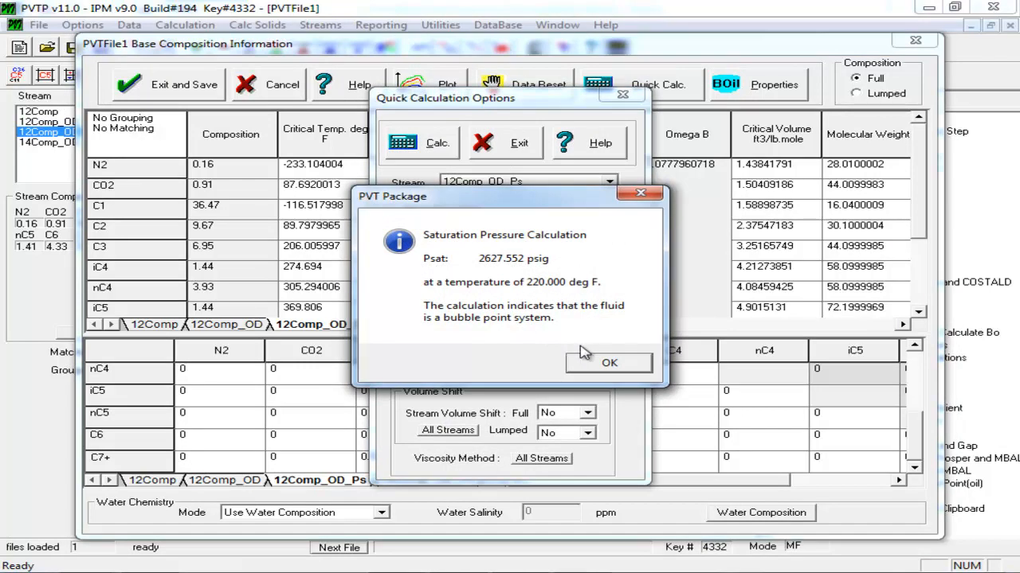
click(599, 363)
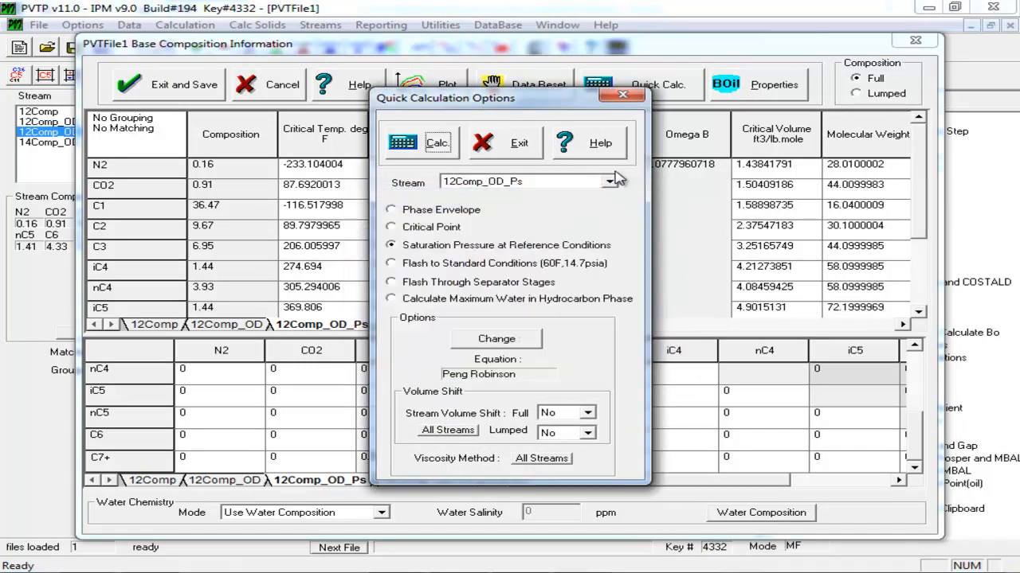
click(622, 96)
Step: Set the C7+/C1 binary interaction coefficient to 0.0632 and calculate the saturation pressure of 12Comp_OD_Ps
drag(393, 456, 390, 455)
text(2)
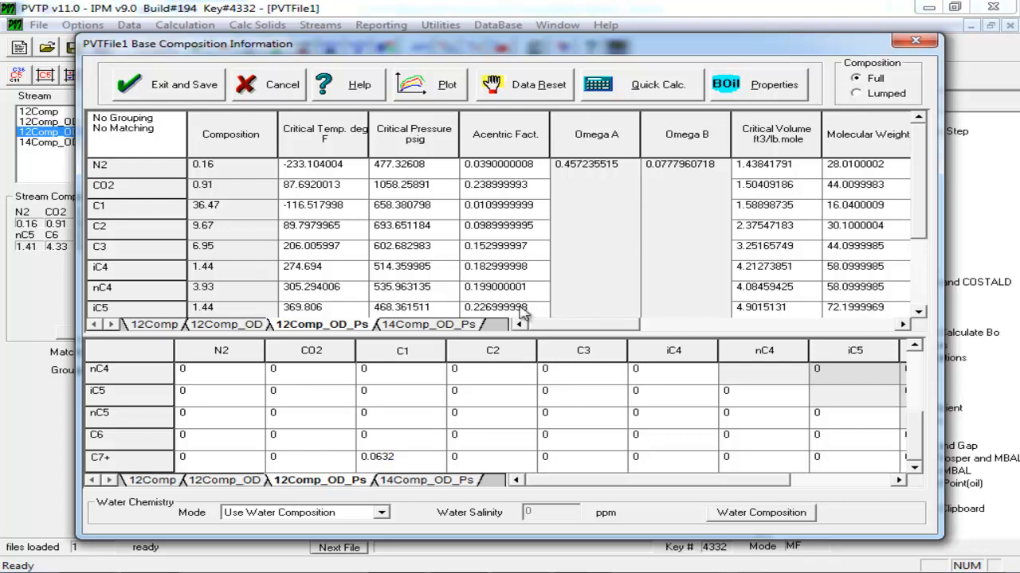
click(683, 86)
click(446, 148)
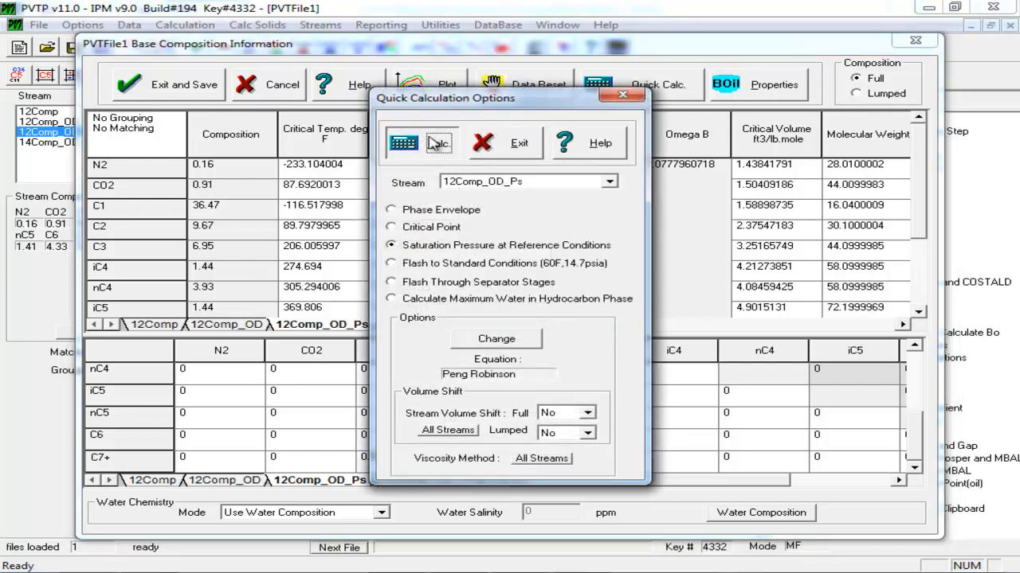
click(640, 193)
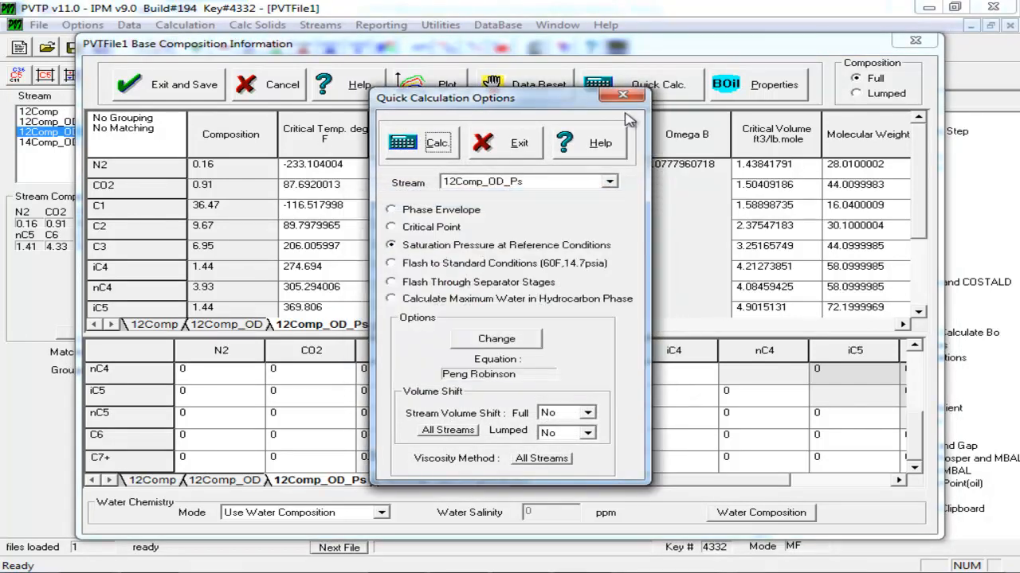
click(623, 94)
Step: Set the C7+/C1 binary interaction coefficient to 0.0625 and calculate the saturation pressure of 12Comp_OD_Ps
drag(397, 457, 385, 455)
text(25)
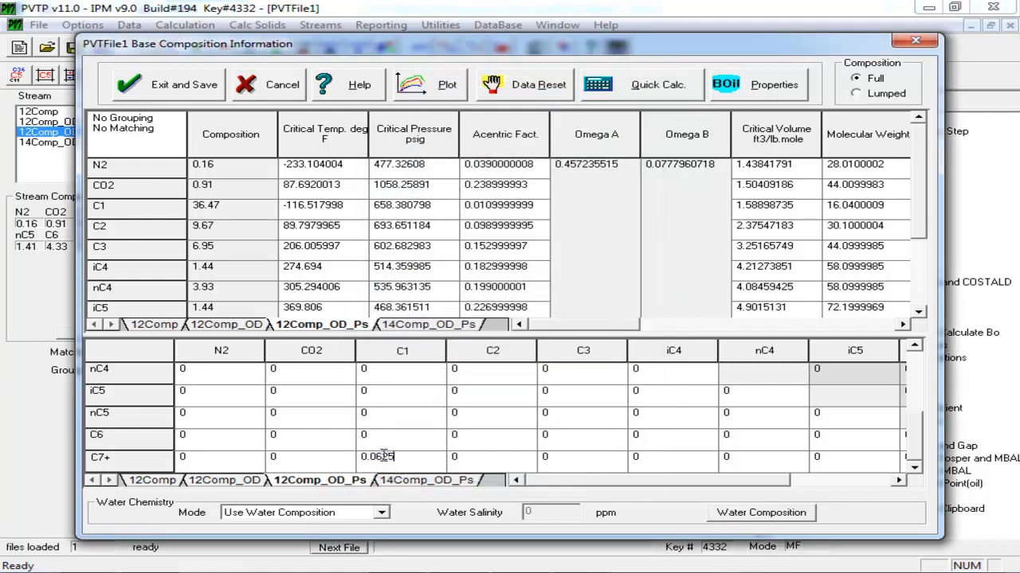
click(611, 94)
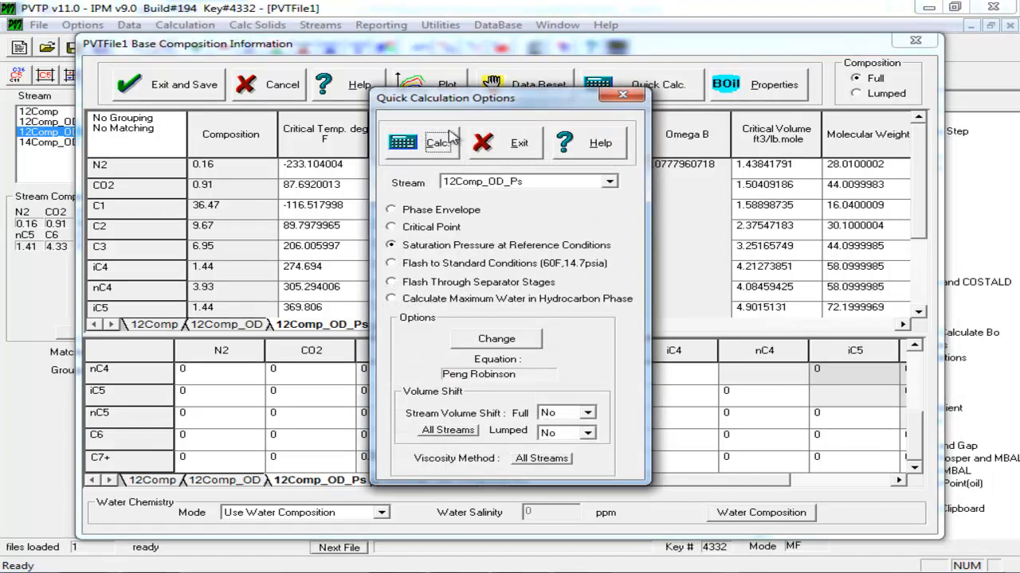
click(446, 139)
click(640, 193)
click(623, 94)
Step: Set the C7+/C1 binary interaction coefficient to 0.0624 and calculate the saturation pressure of 12Comp_OD_Ps
click(400, 460)
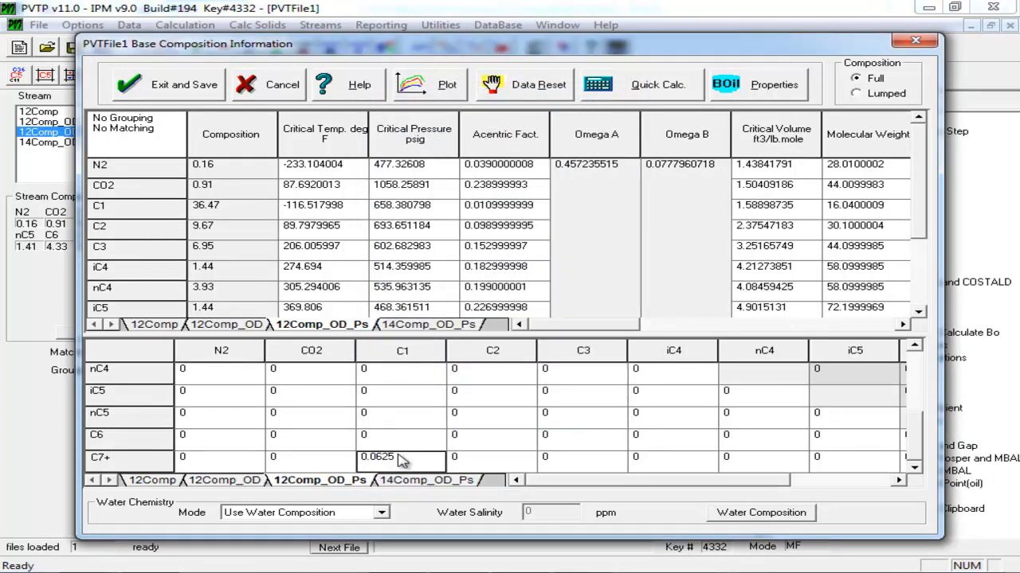
click(413, 461)
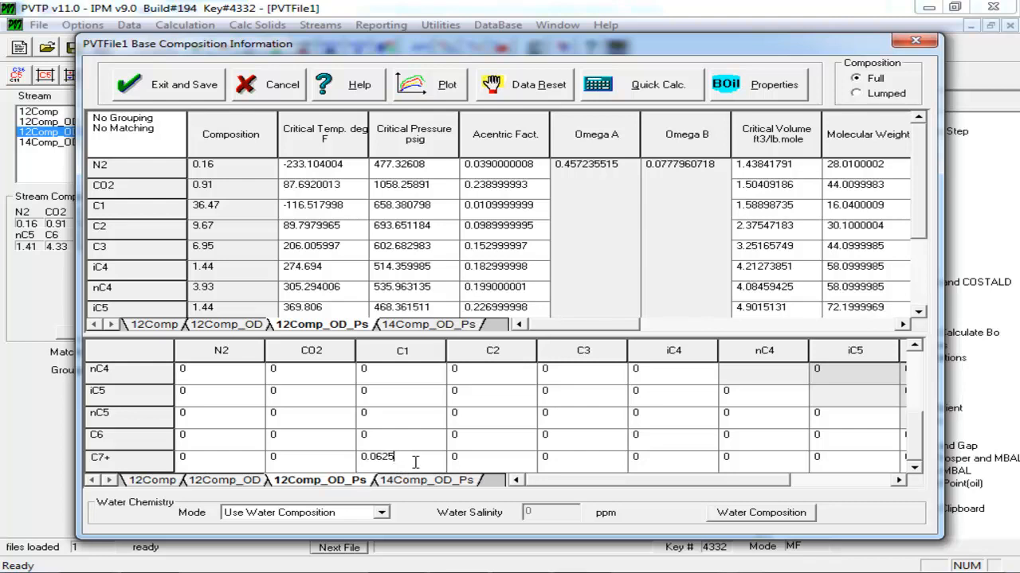
key(BackSpace)
text(4)
click(658, 86)
click(447, 145)
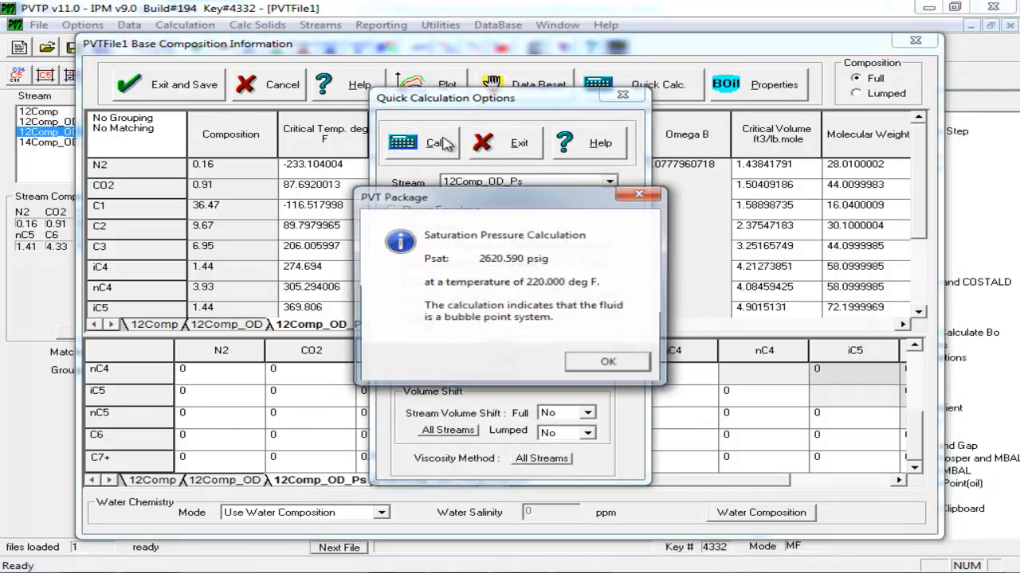
click(639, 194)
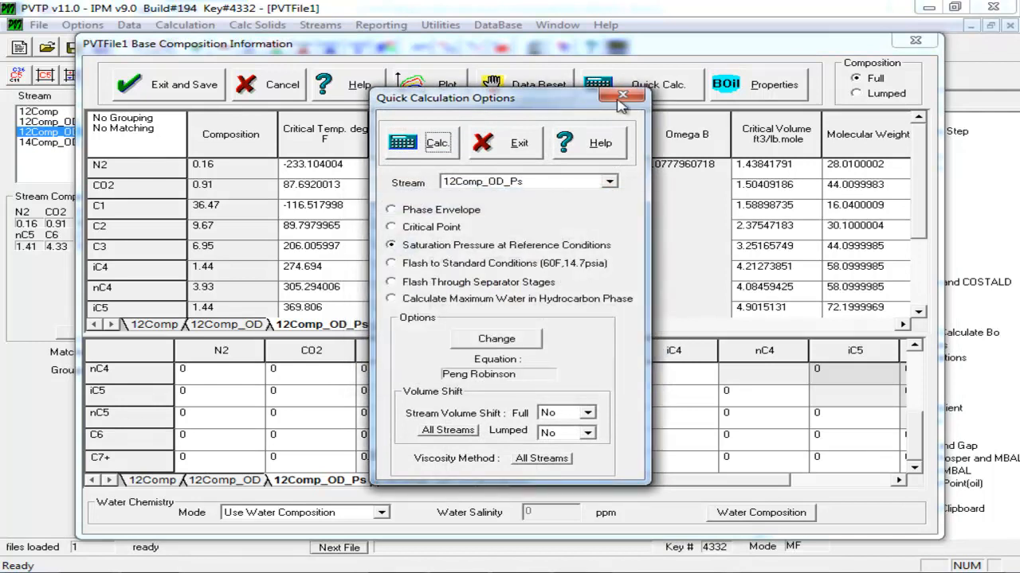
click(621, 98)
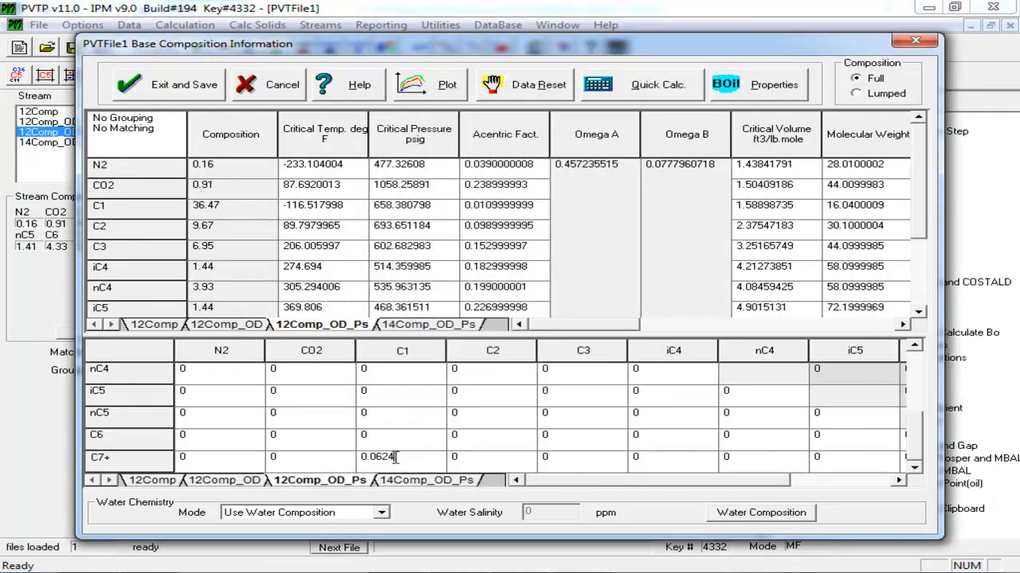
Step: Set the C7+/C1 binary interaction coefficient to 0.0623 and calculate the saturation pressure of 12Comp_OD_Ps
click(396, 457)
click(396, 458)
key(BackSpace)
text(3)
click(637, 106)
click(438, 143)
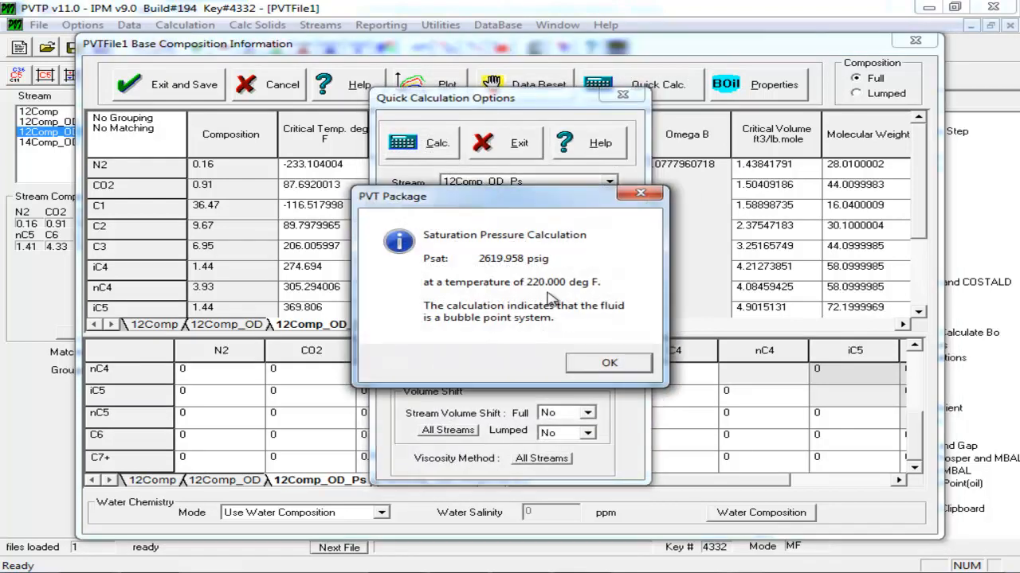
click(608, 362)
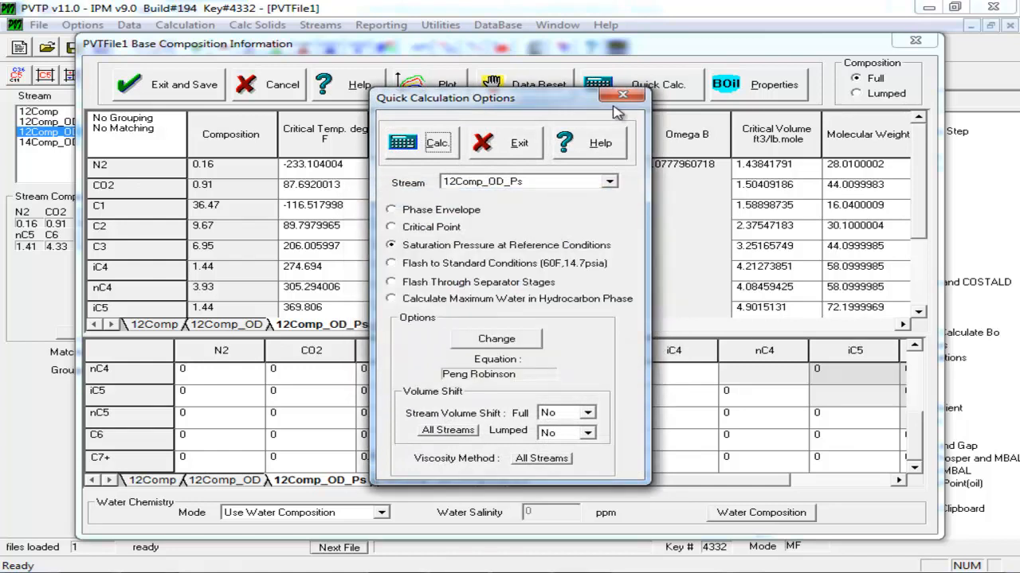
click(622, 93)
Step: Set the C7+/C1 binary interaction coefficient to 0.06235 and calculate the saturation pressure of 12Comp_OD_Ps
double_click(392, 458)
text(5)
click(647, 84)
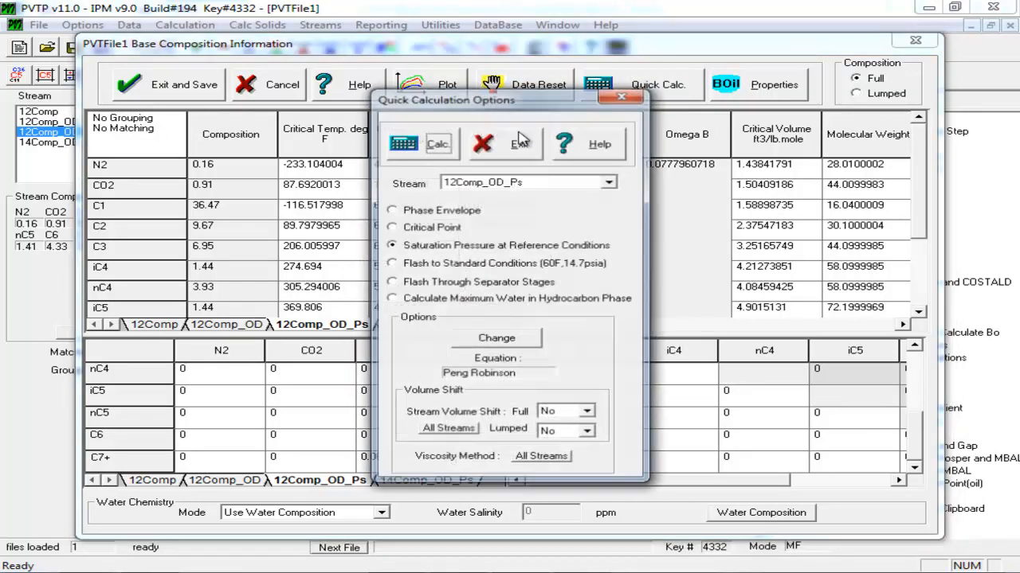
click(439, 145)
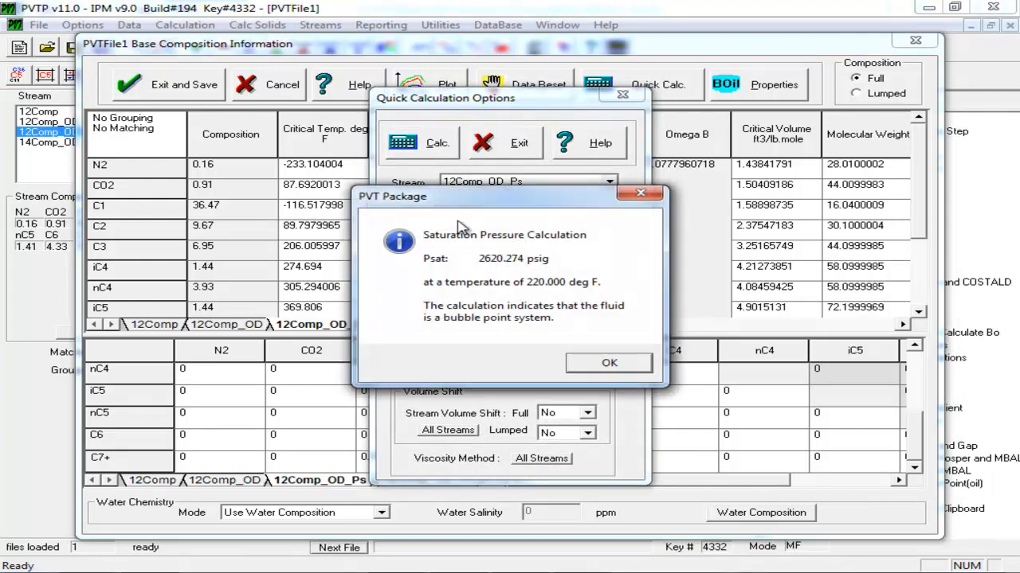
click(653, 194)
click(622, 95)
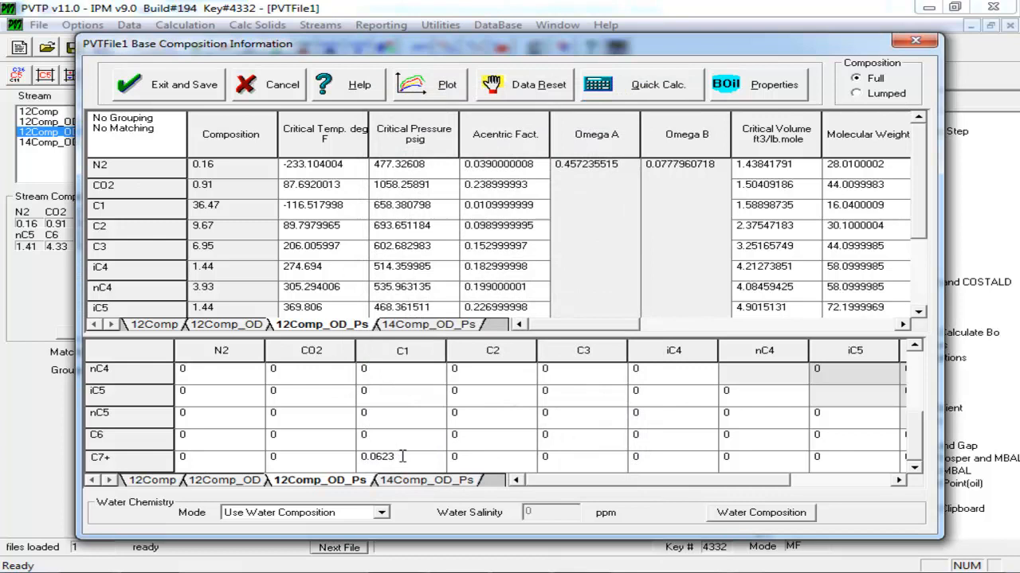
Step: Recalculate the saturation pressure of 12Comp_OD_Ps with the slightly adjusted C7+/C1 binary interaction coefficient
click(639, 89)
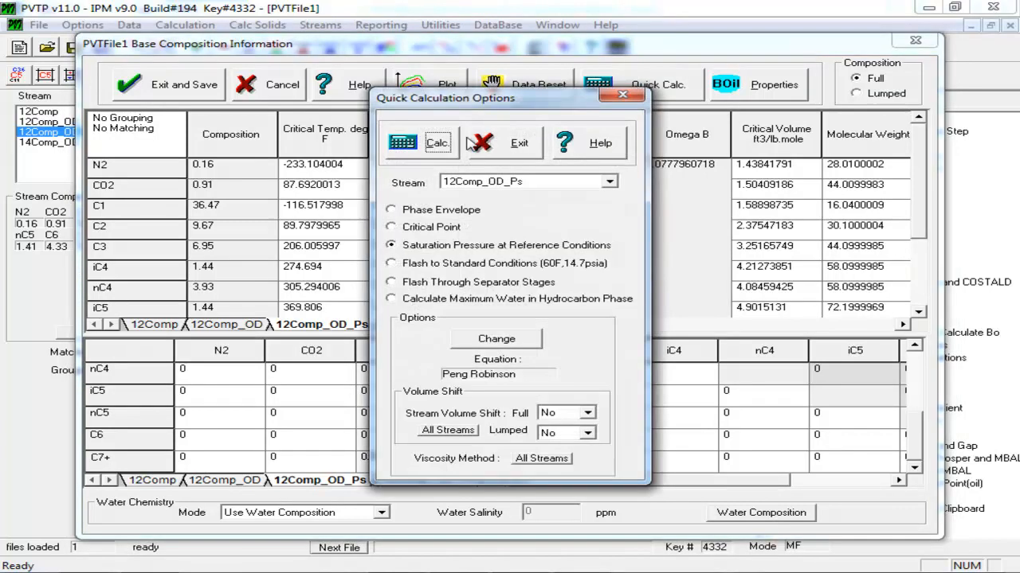
click(430, 145)
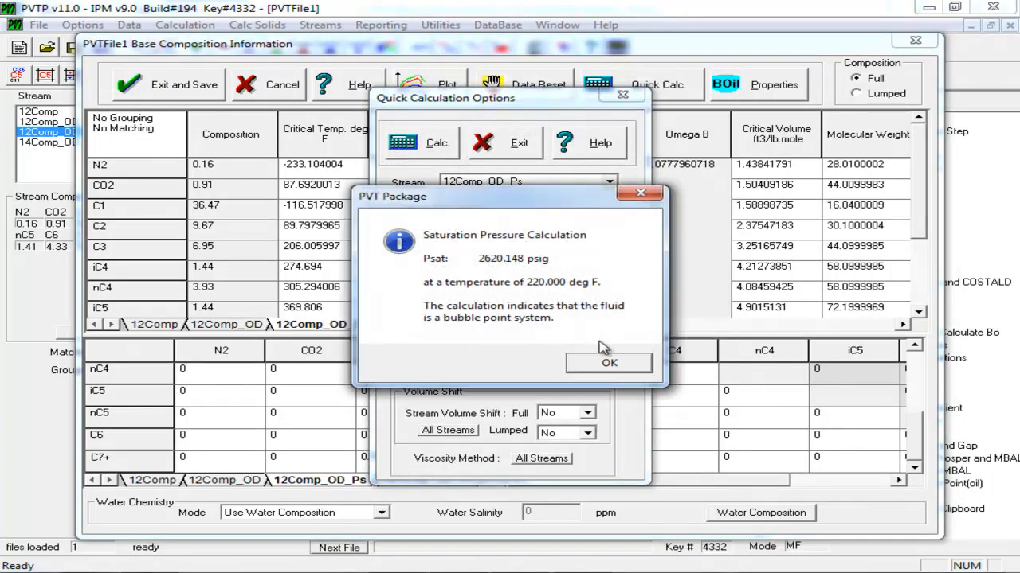
click(593, 371)
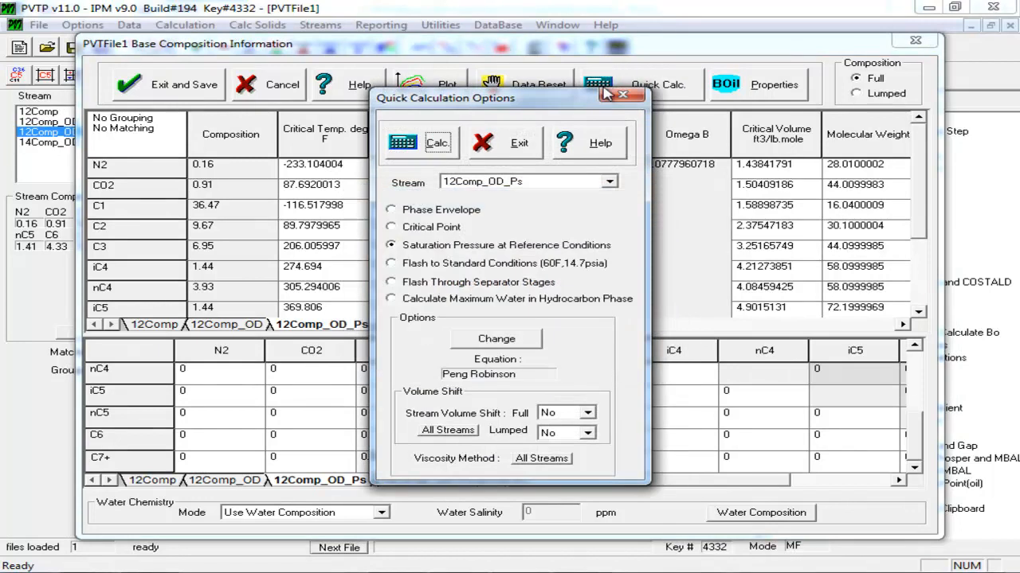
click(606, 93)
Step: Set the C7+/C1 binary interaction coefficient to 0.06231 and calculate the saturation pressure of 12Comp_OD_Ps
click(406, 462)
click(405, 461)
key(BackSpace)
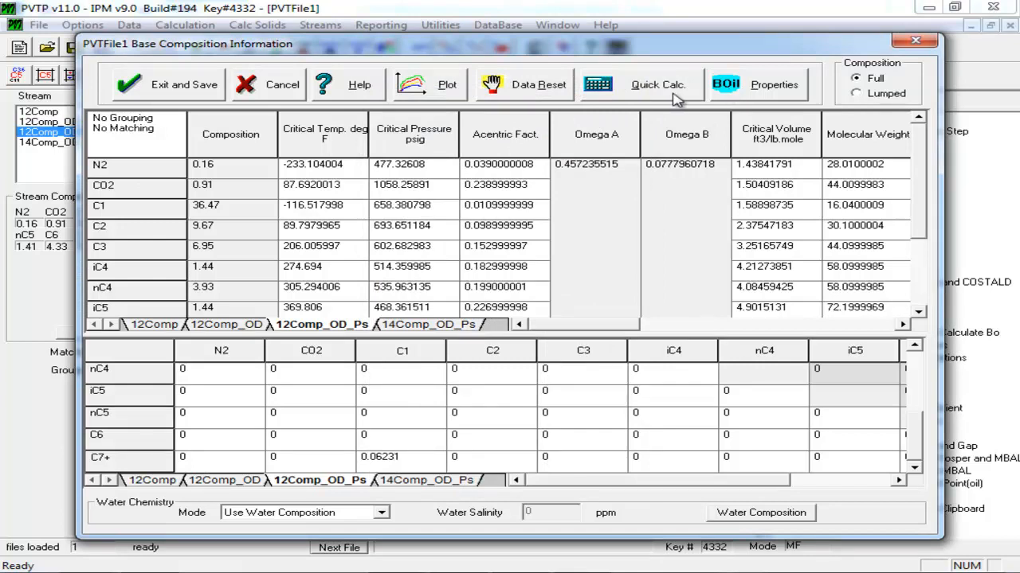
click(668, 89)
click(460, 153)
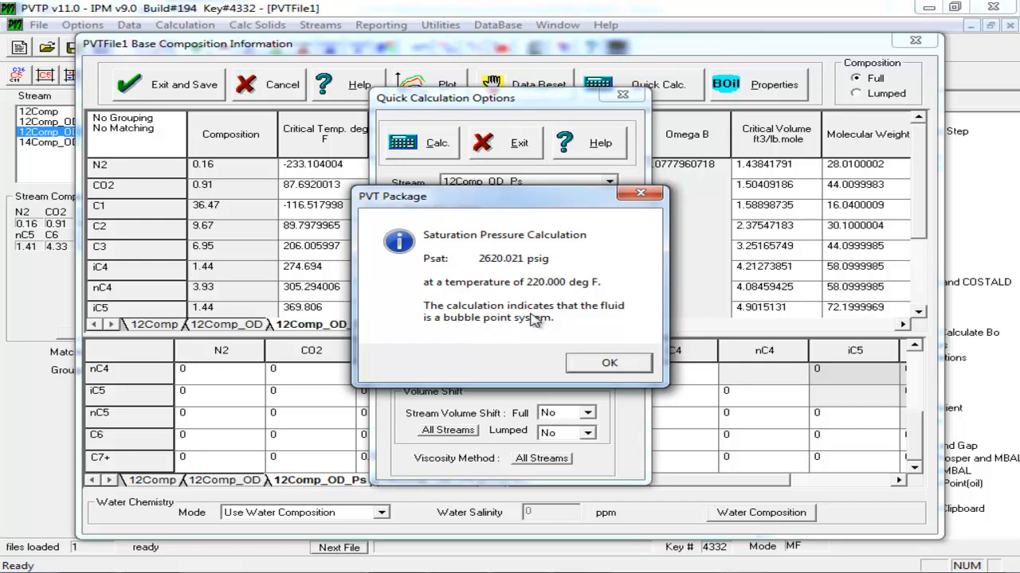
click(599, 364)
click(504, 143)
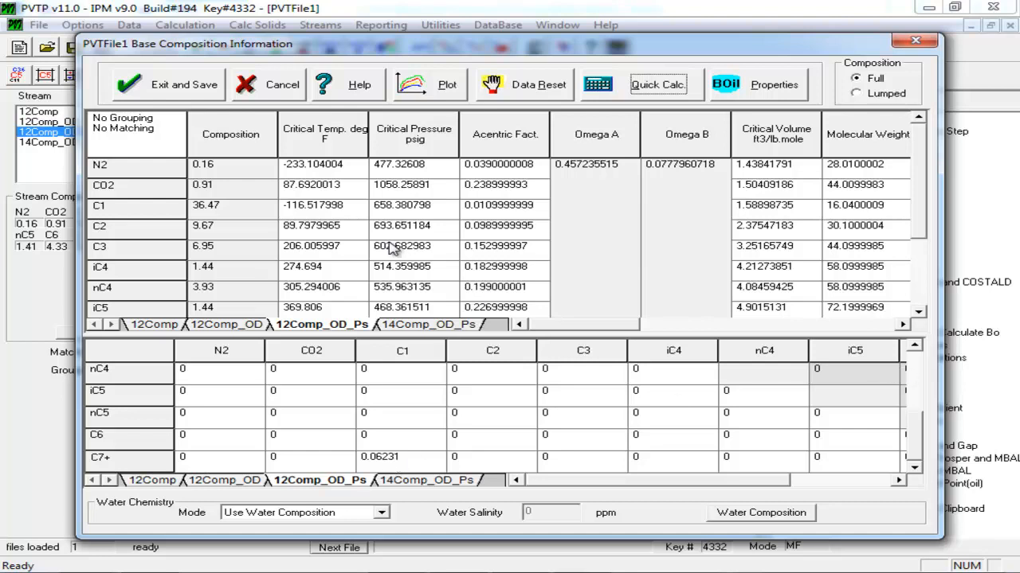
Step: Calculate the phase envelope of the 12Comp_OD_Ps stream with Quick Calc
click(677, 94)
click(391, 209)
click(426, 148)
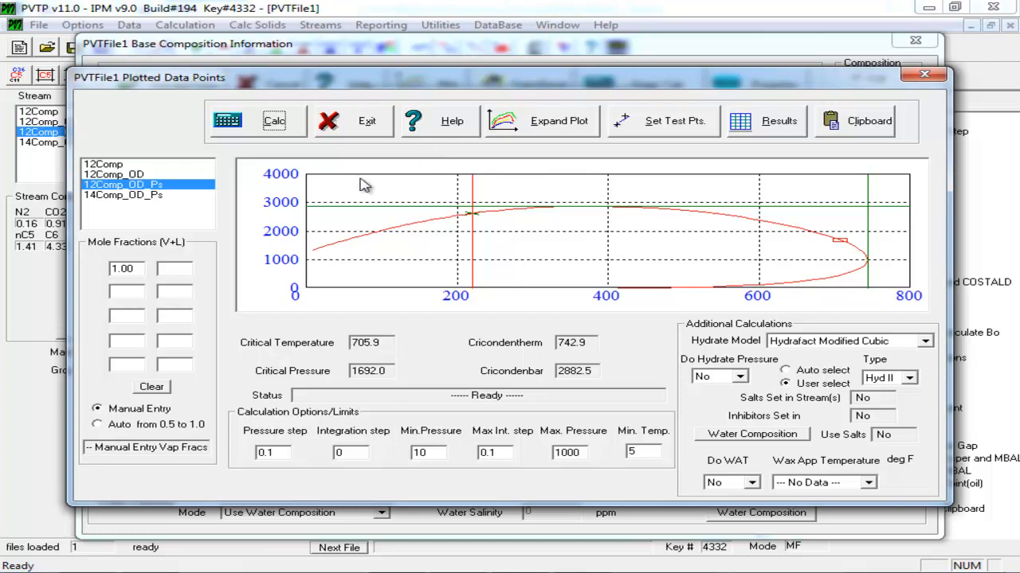
Step: Add 12Comp_OD to the stream selection in the phase envelope plot, keeping only it and 12Comp_OD_Ps selected
ctrl+click(144, 196)
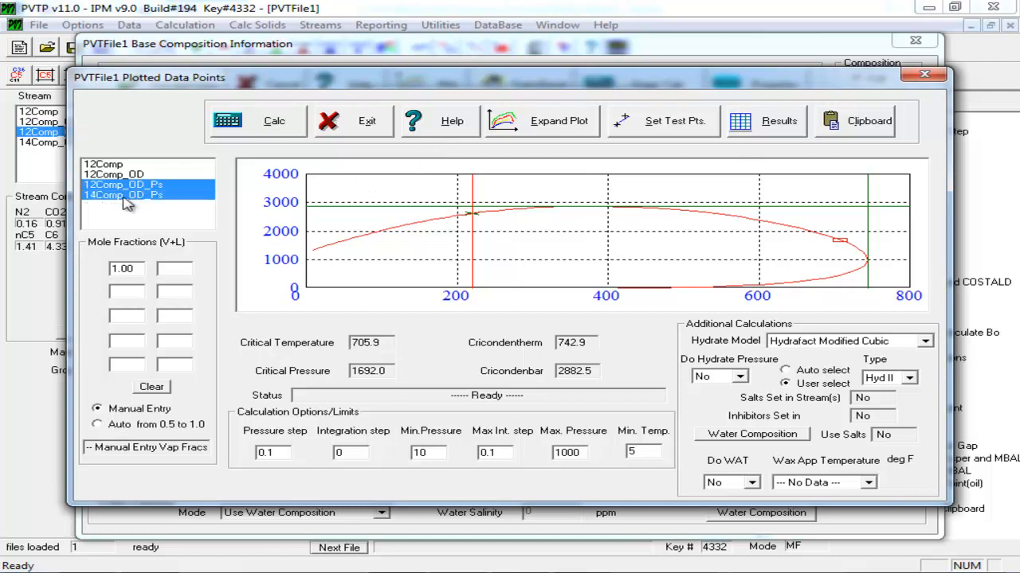
ctrl+click(132, 175)
ctrl+click(127, 197)
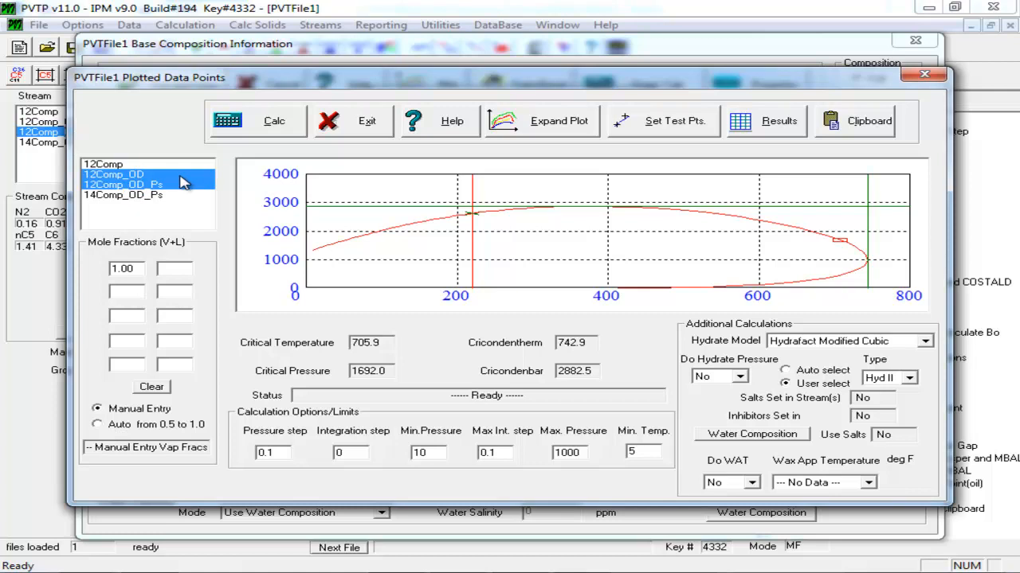
Step: Calculate the phase envelopes of 12Comp_OD and 12Comp_OD_Ps together, and save and close the composition data
click(264, 123)
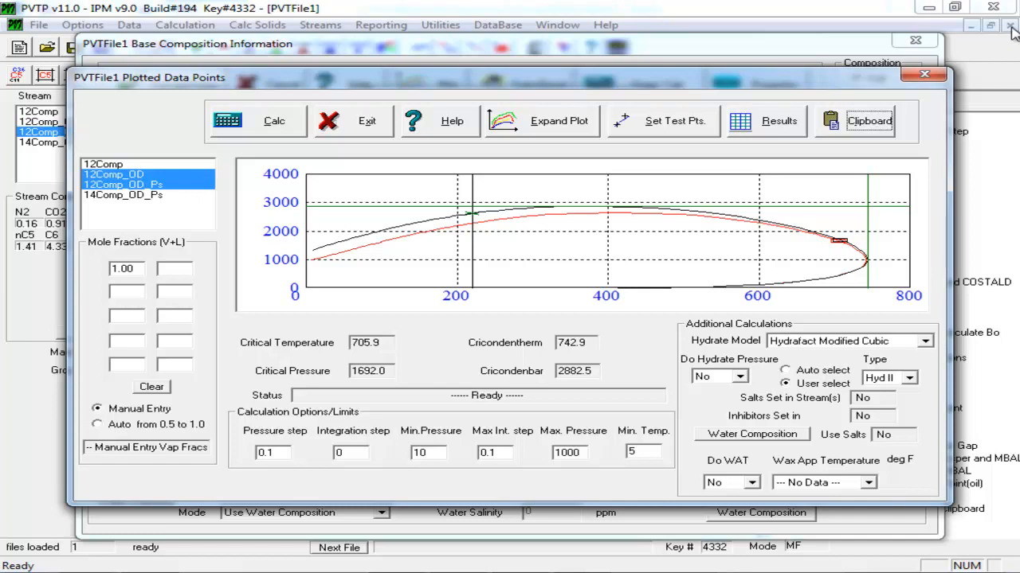
click(362, 121)
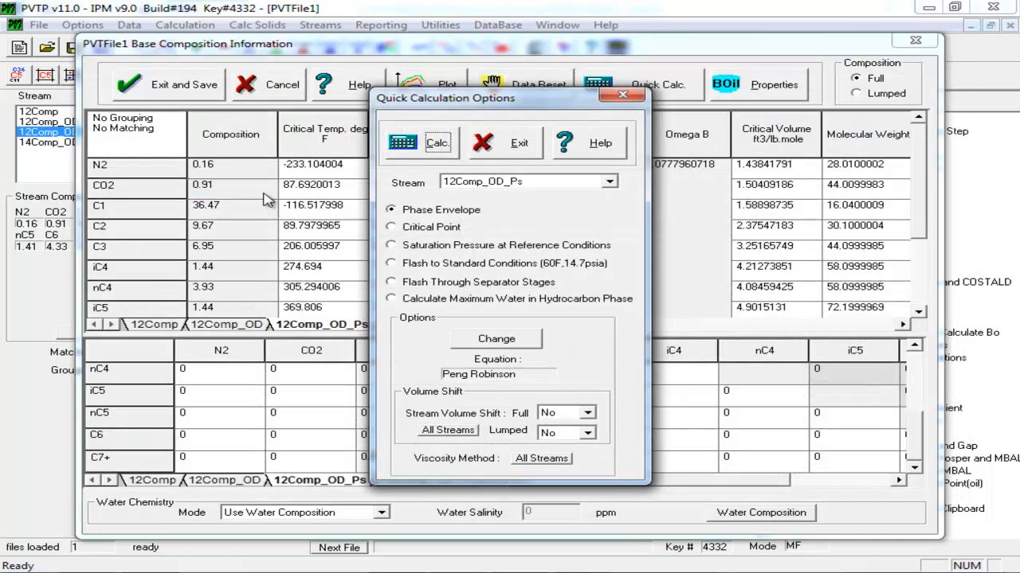
click(510, 150)
click(203, 84)
Step: Set the C1 binary interaction coefficients with C7::C9, C10::C12 and C13::C28 to 0.05 for the 14Comp_OD_Ps stream
click(93, 144)
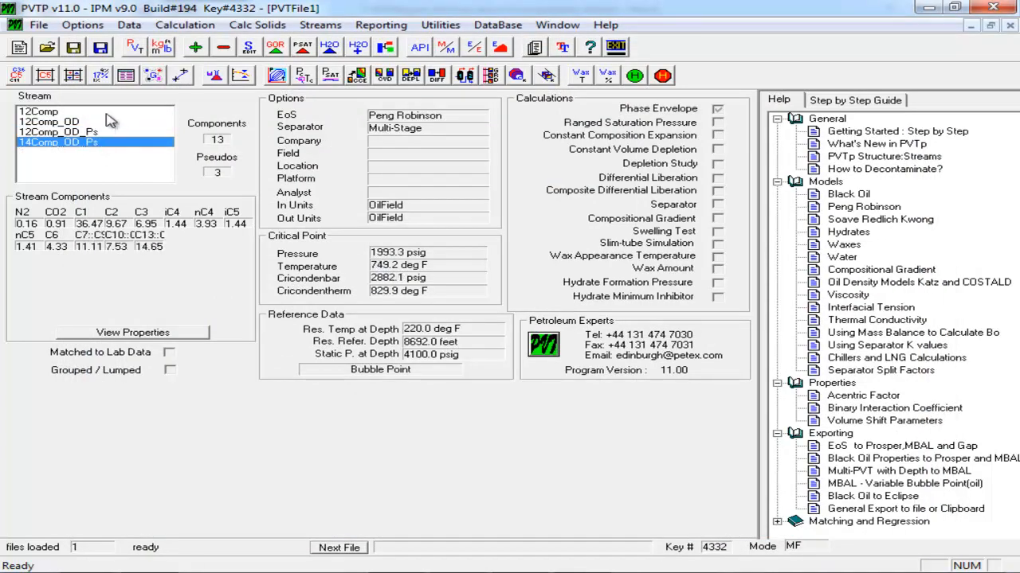
click(125, 77)
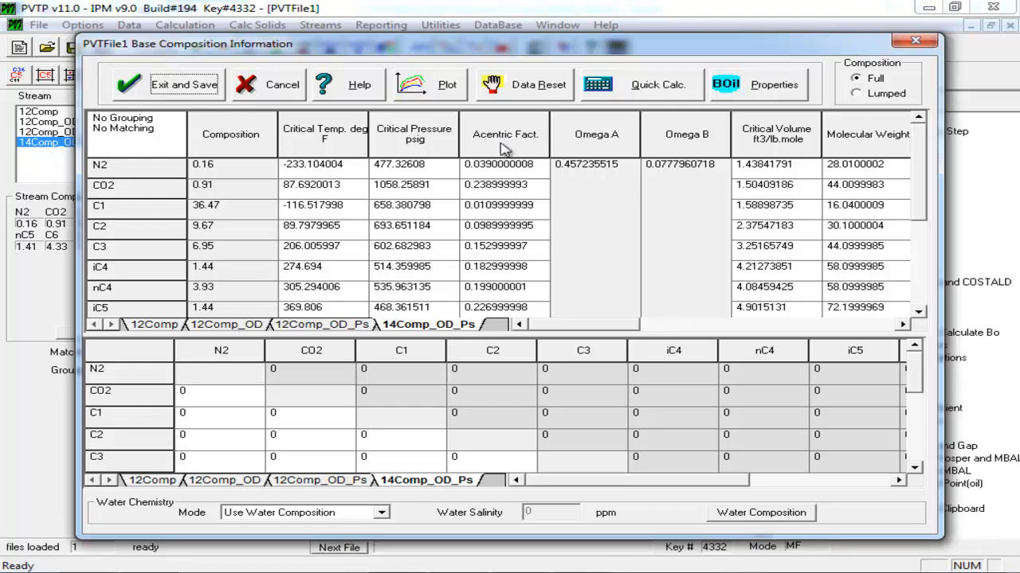
drag(916, 390, 916, 468)
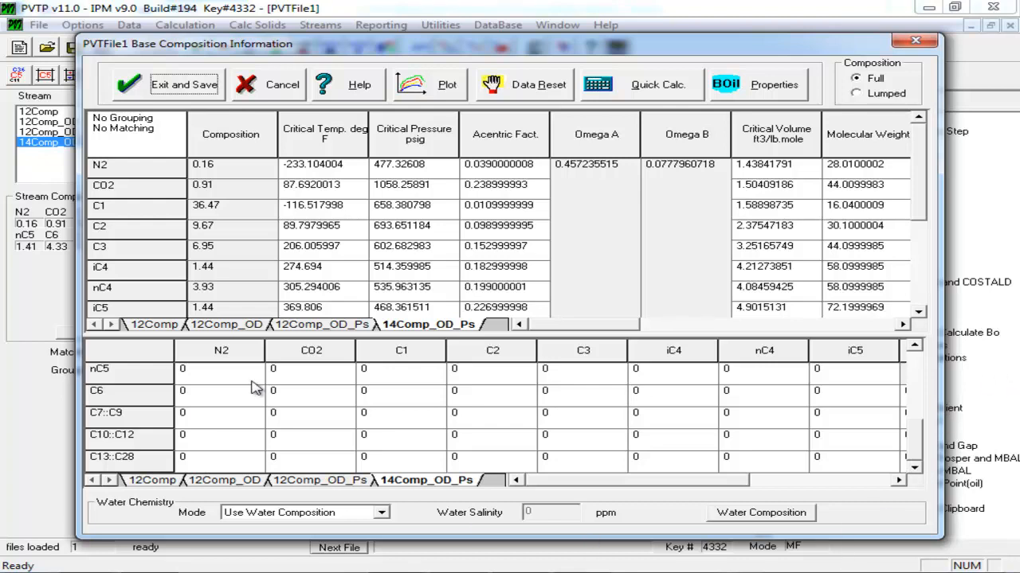
click(368, 411)
click(380, 414)
text(.)
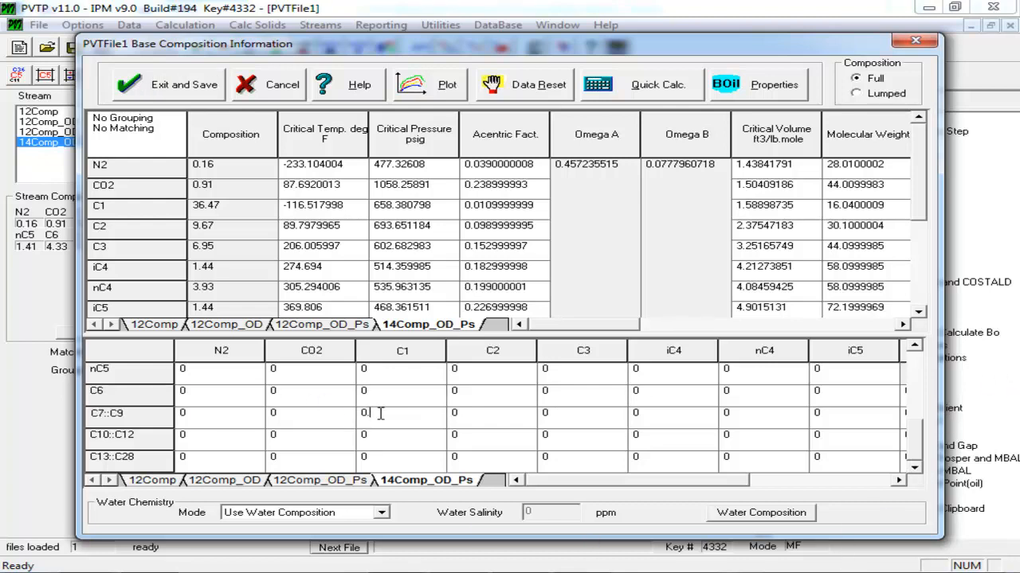
text(05)
click(380, 445)
click(380, 445)
text(.05)
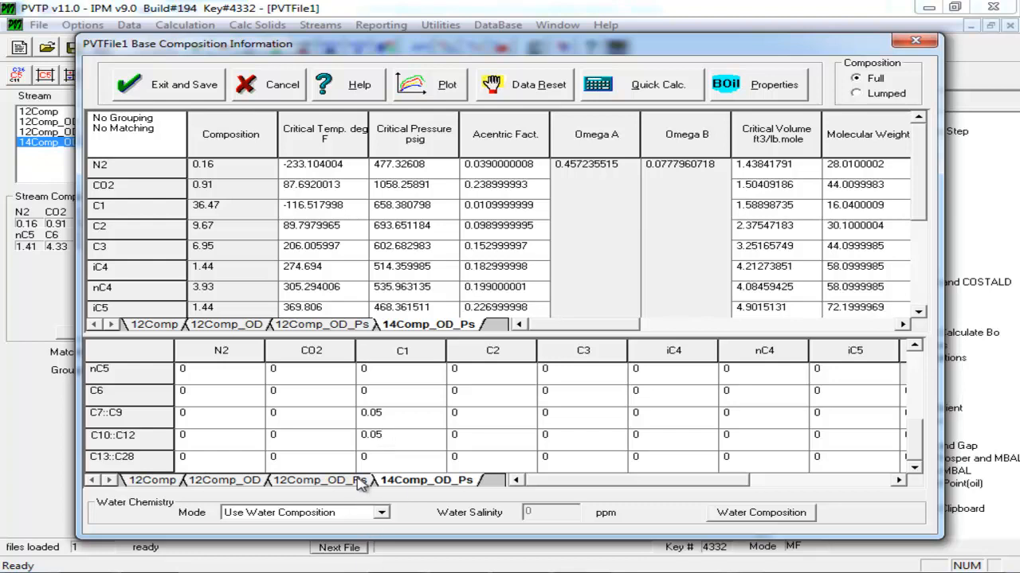
click(386, 460)
text(0.05)
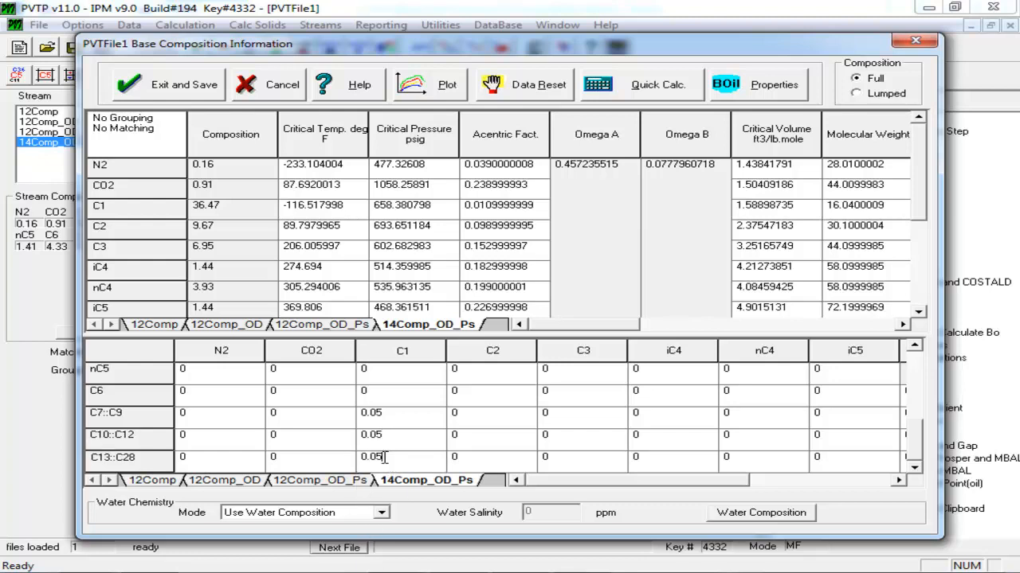
Step: Run Quick Calc on 14Comp_OD_Ps for the phase envelope and for the saturation pressure at reference conditions
click(623, 87)
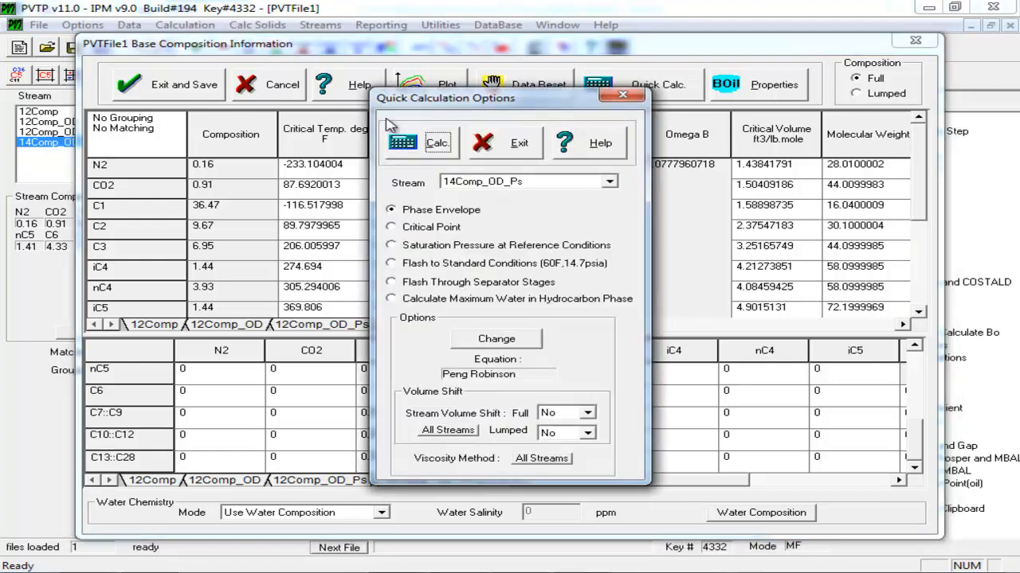
click(403, 142)
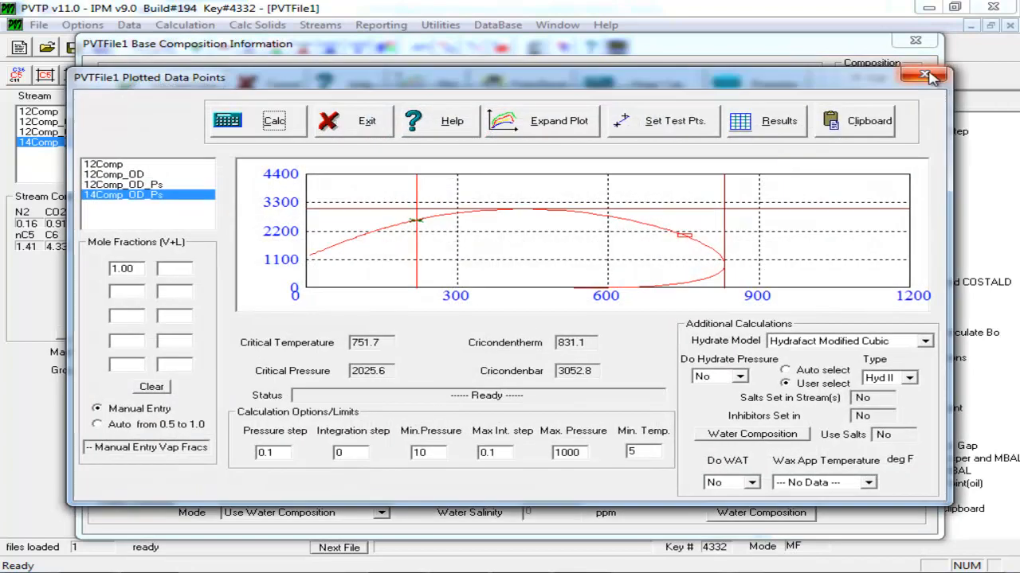
click(938, 74)
click(429, 247)
click(431, 146)
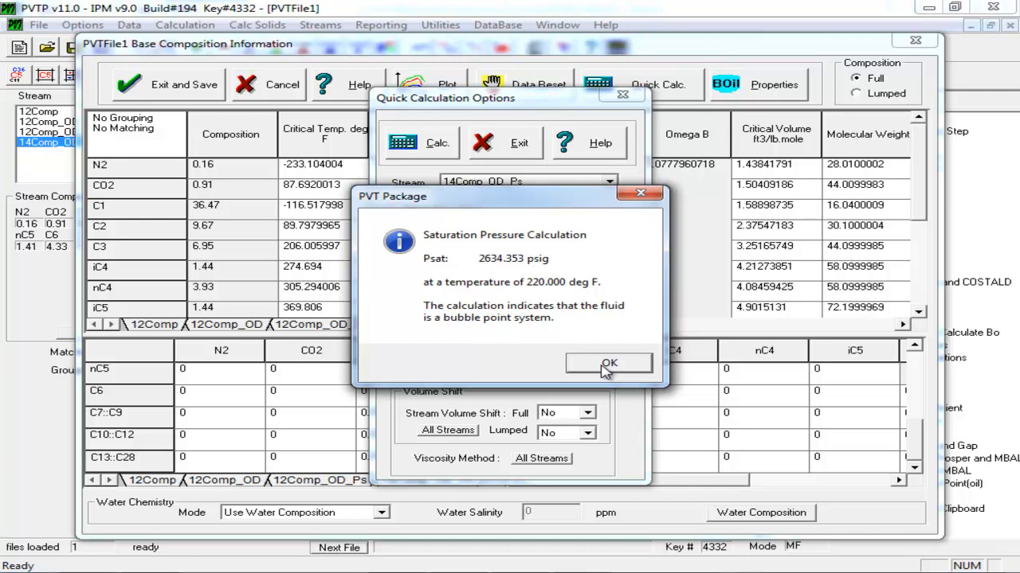
click(607, 365)
click(493, 155)
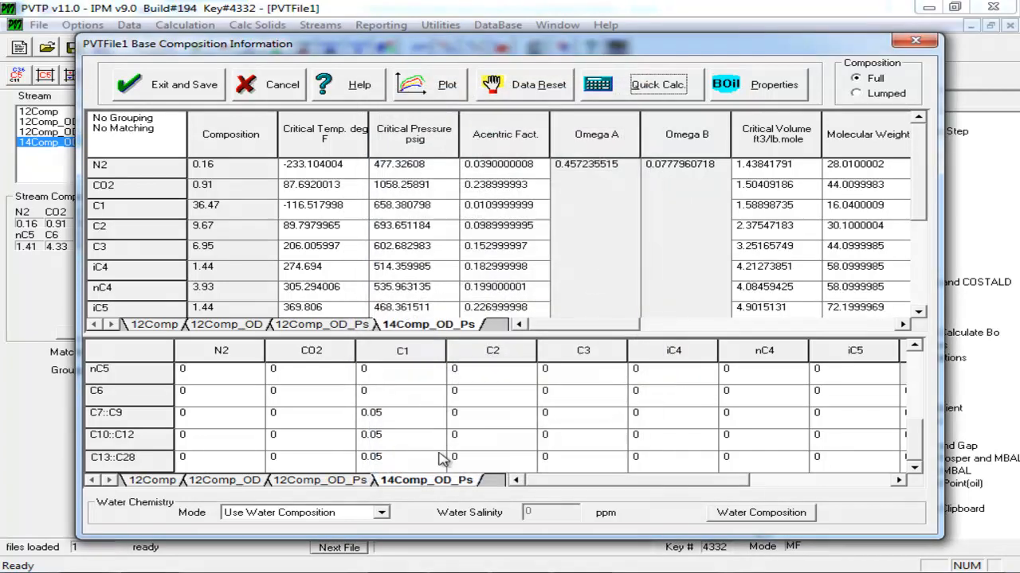
Step: Set the C7::C9/C1 binary interaction coefficient to 0.04 and calculate the saturation pressure of 14Comp_OD_Ps
click(392, 440)
click(393, 418)
click(390, 413)
key(BackSpace)
text(4)
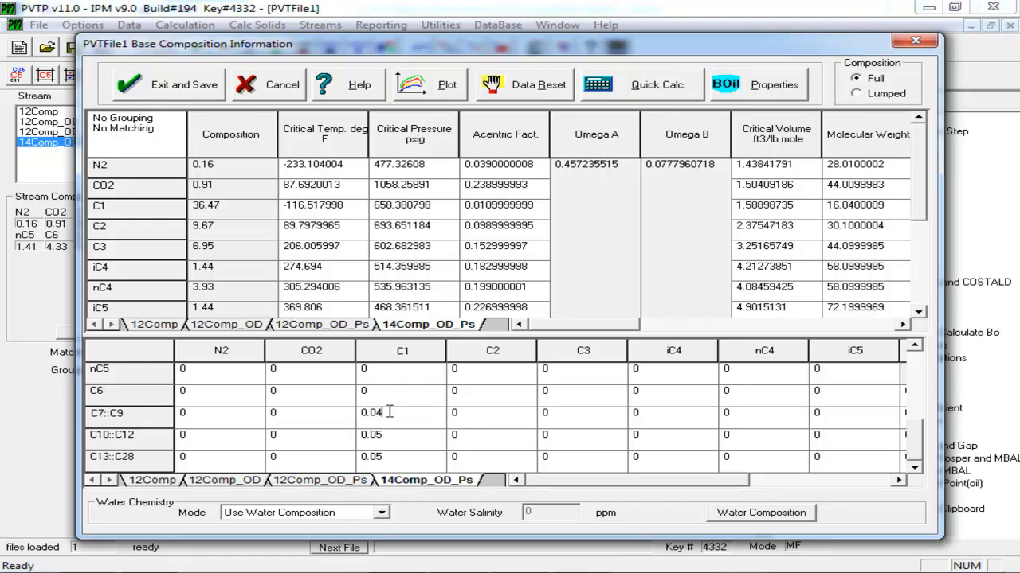
click(397, 444)
click(627, 85)
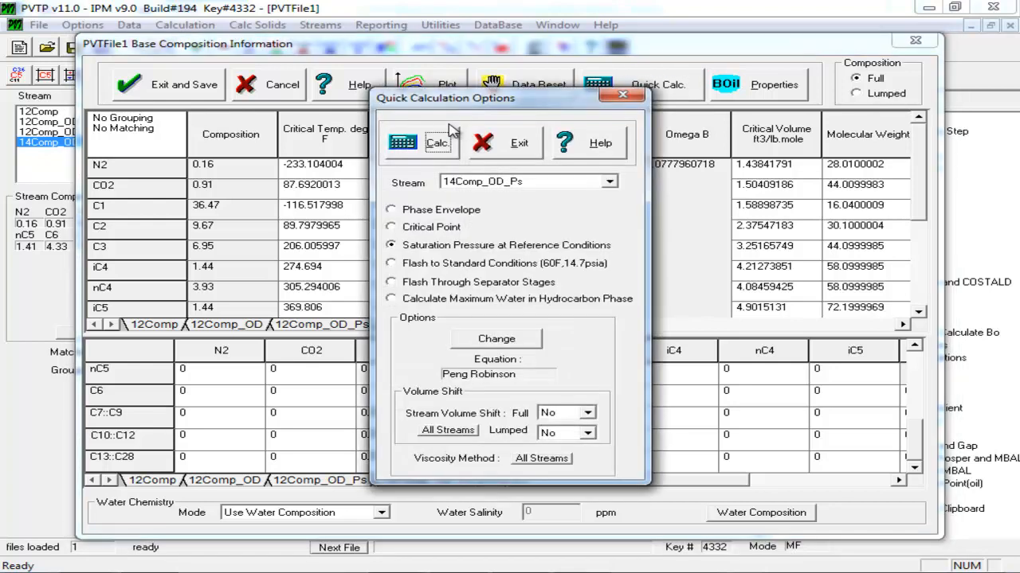
click(436, 142)
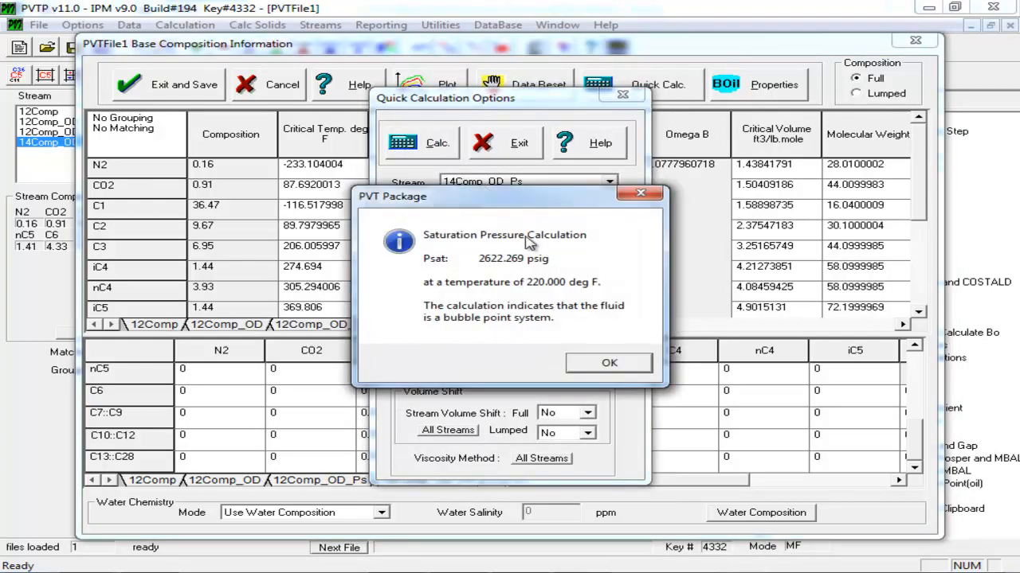
click(640, 192)
click(622, 94)
Step: Set the C10::C12/C1 binary interaction coefficient to 0.045 and calculate the saturation pressure of 14Comp_OD_Ps
double_click(381, 438)
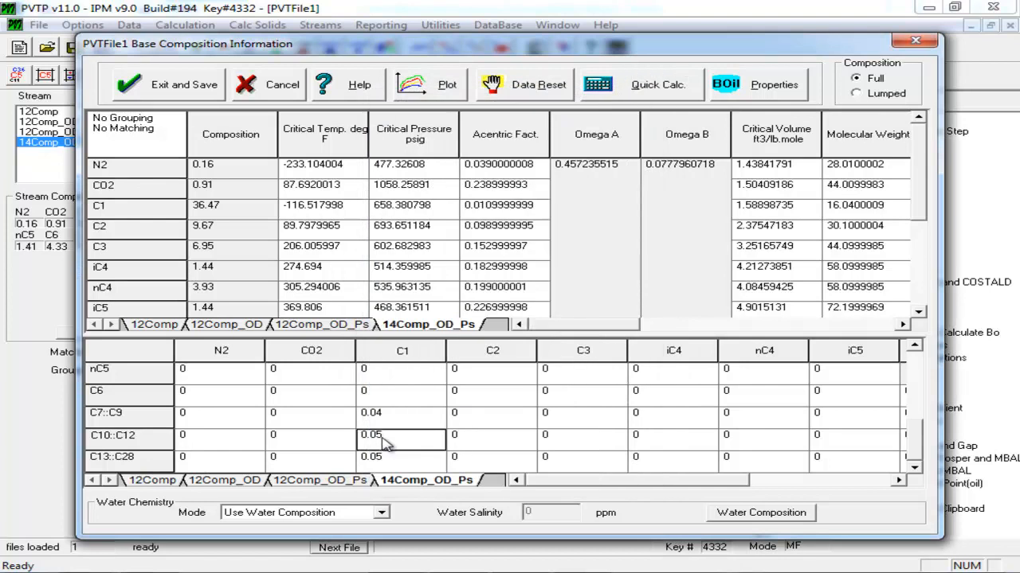
key(BackSpace)
text(45)
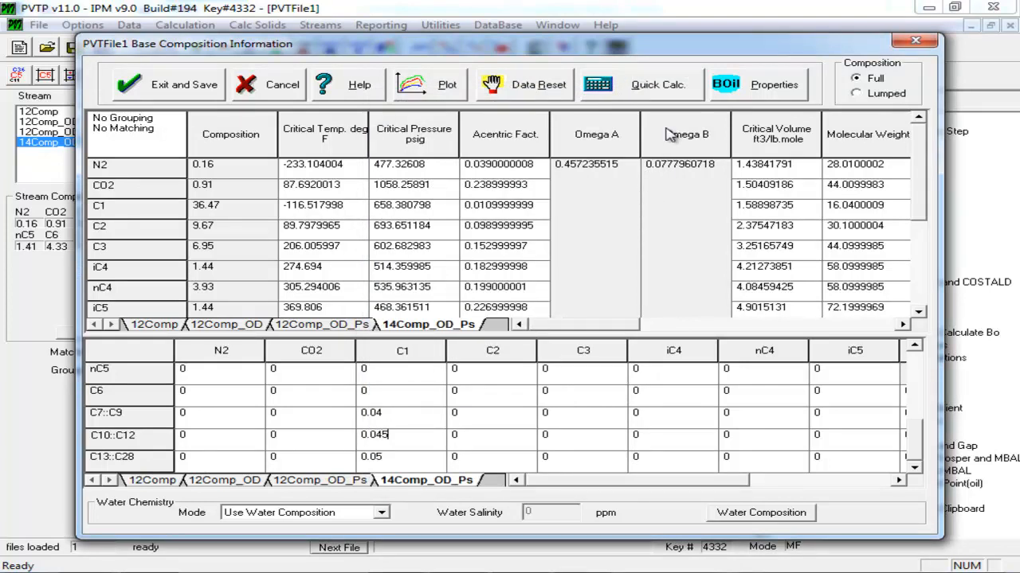
click(658, 88)
click(445, 142)
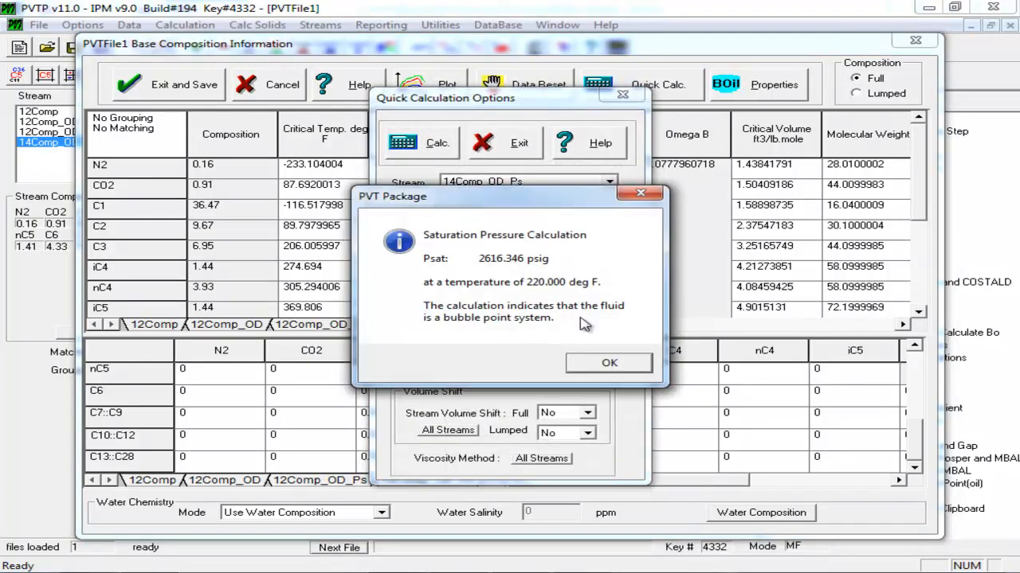
click(605, 360)
click(623, 94)
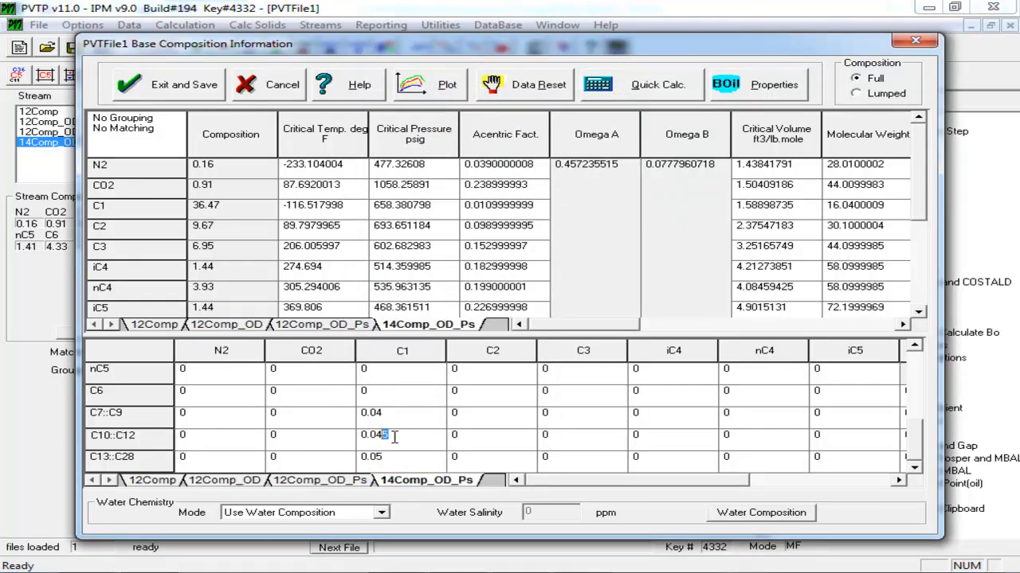
Step: Set the C10::C12/C1 binary interaction coefficient to 0.048 and calculate the saturation pressure of 14Comp_OD_Ps
click(627, 85)
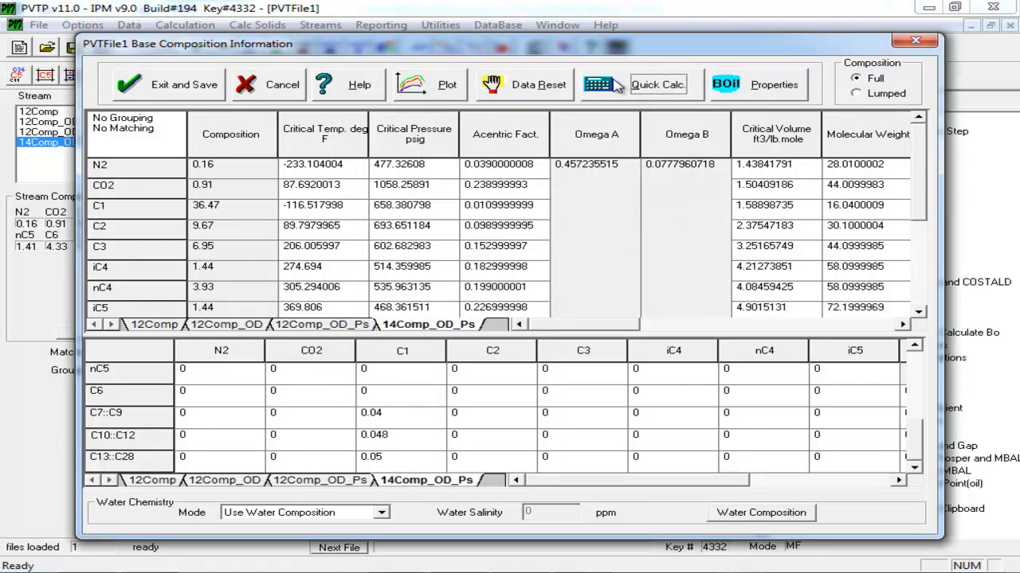
click(431, 143)
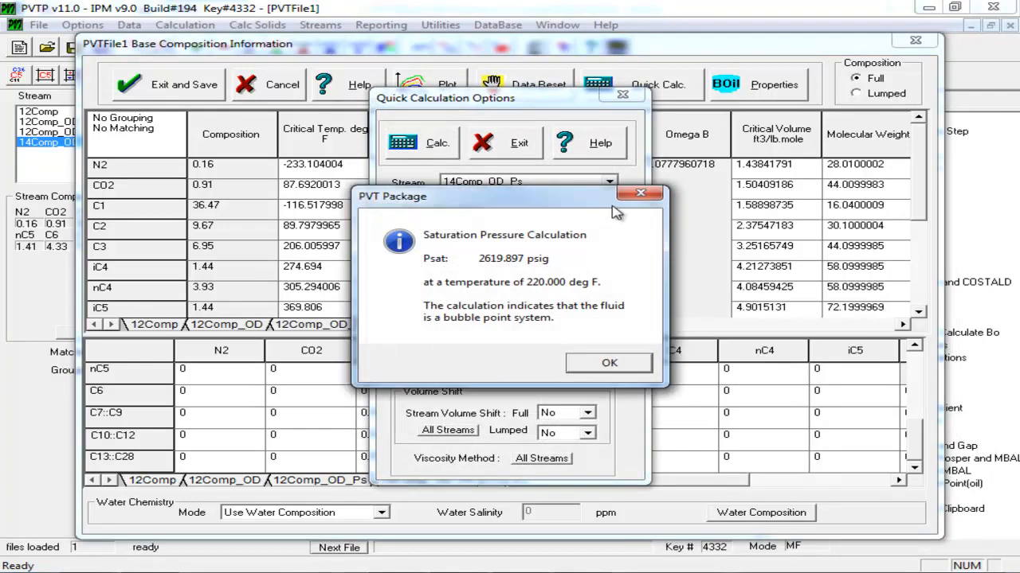
click(640, 194)
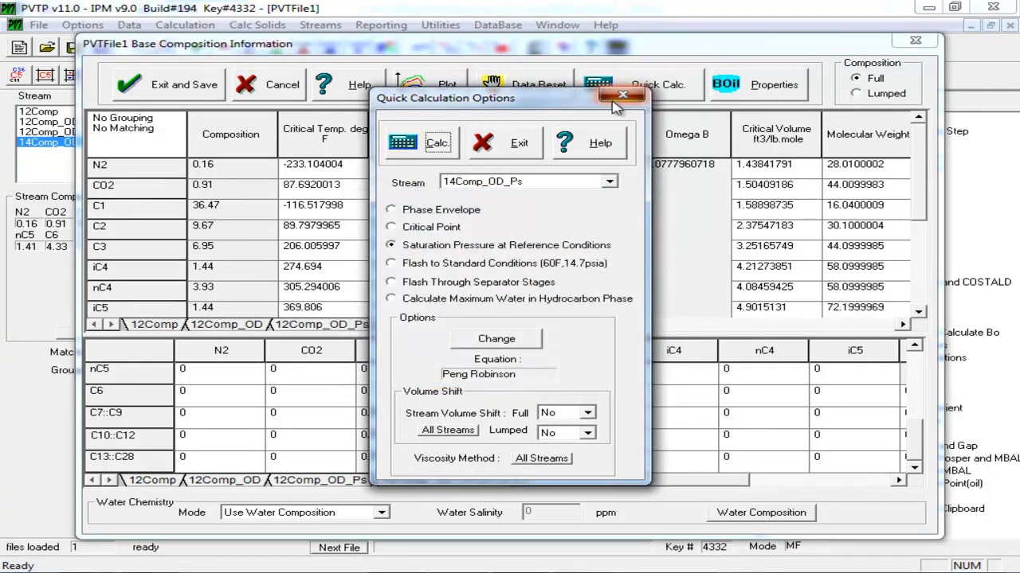
click(622, 94)
Step: Fine-tune the C10::C12/C1 binary interaction coefficient in its fourth decimal and recalculate the saturation pressure of 14Comp_OD_Ps
click(387, 435)
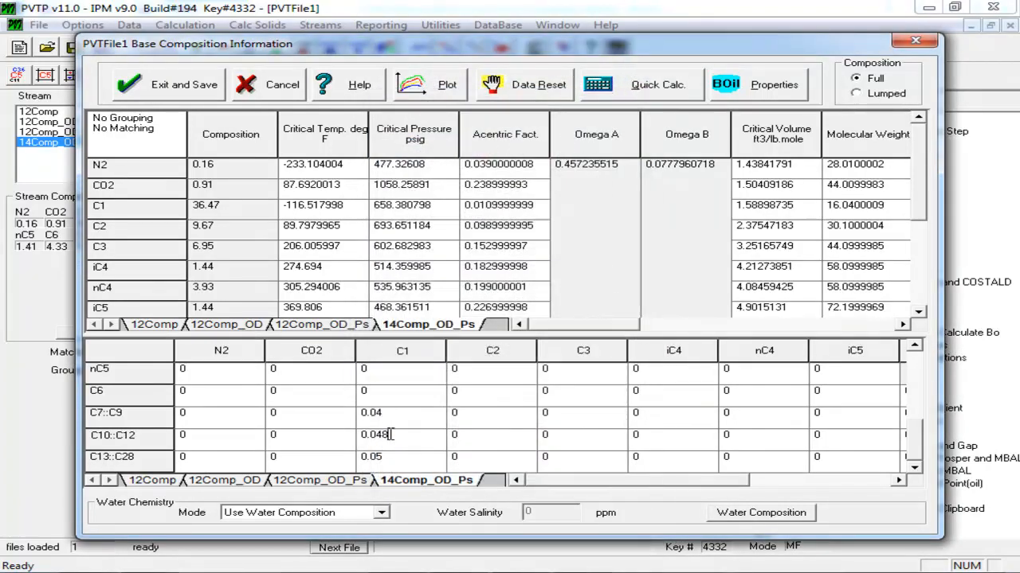
click(667, 94)
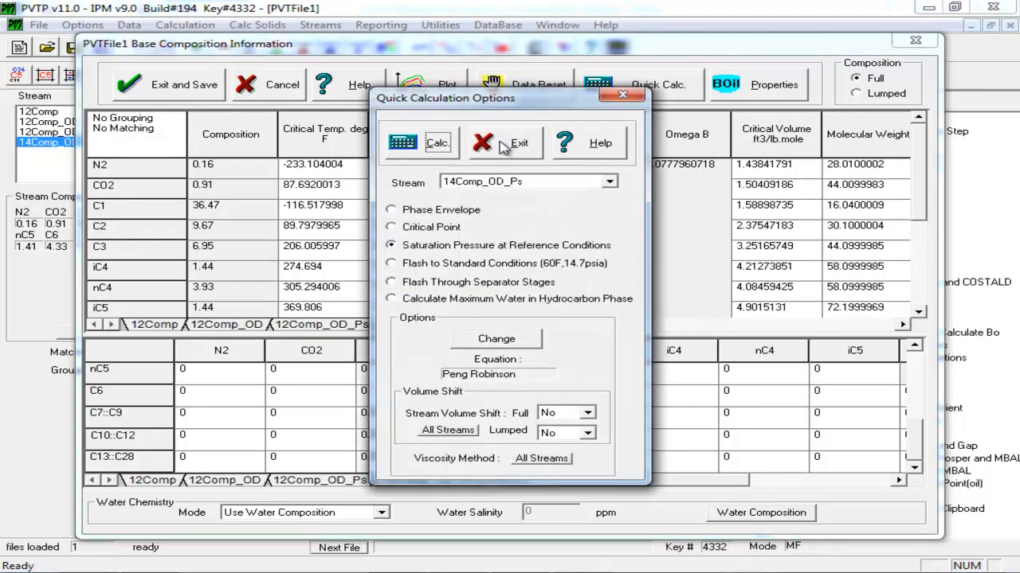
click(450, 145)
click(639, 191)
click(622, 94)
Step: Set the C10::C12/C1 binary interaction coefficient to 0.0482 and calculate the saturation pressure of 14Comp_OD_Ps
click(397, 435)
key(BackSpace)
text(2)
click(669, 87)
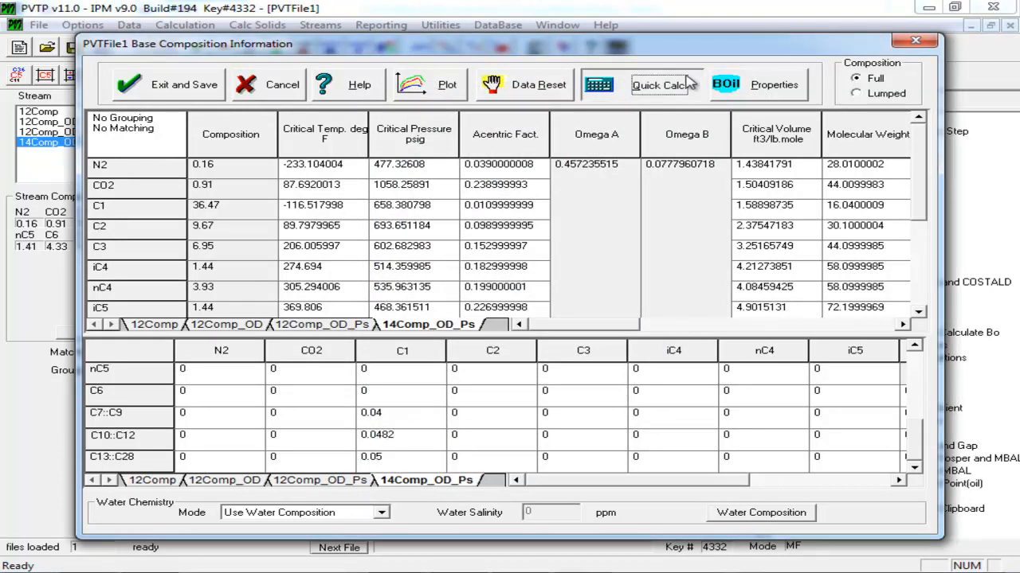
click(405, 142)
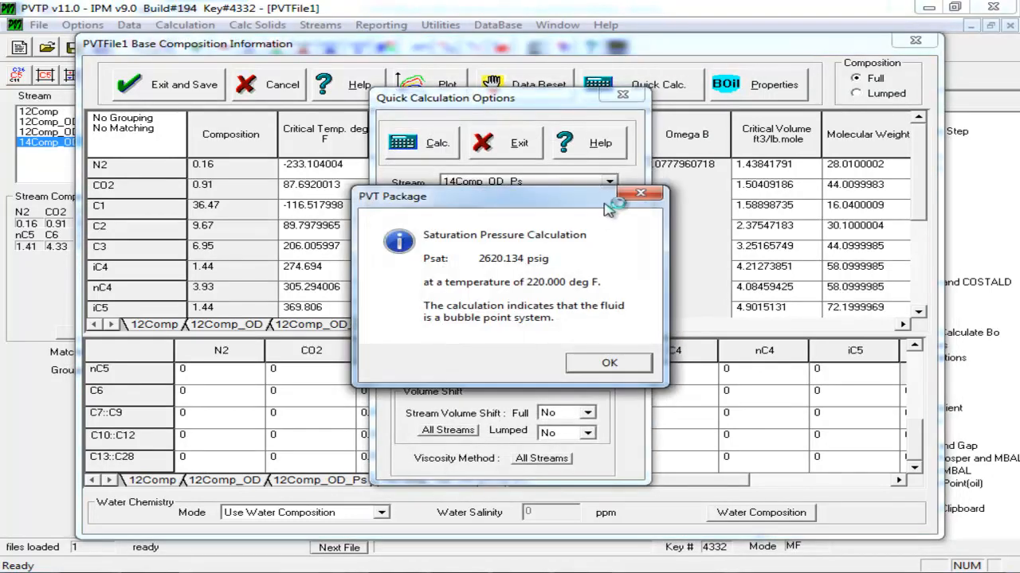
click(625, 196)
click(623, 94)
Step: Set the C10::C12/C1 binary interaction coefficient to 0.0481 and calculate the saturation pressure of 14Comp_OD_Ps
click(404, 444)
double_click(399, 435)
key(BackSpace)
text(1)
click(629, 87)
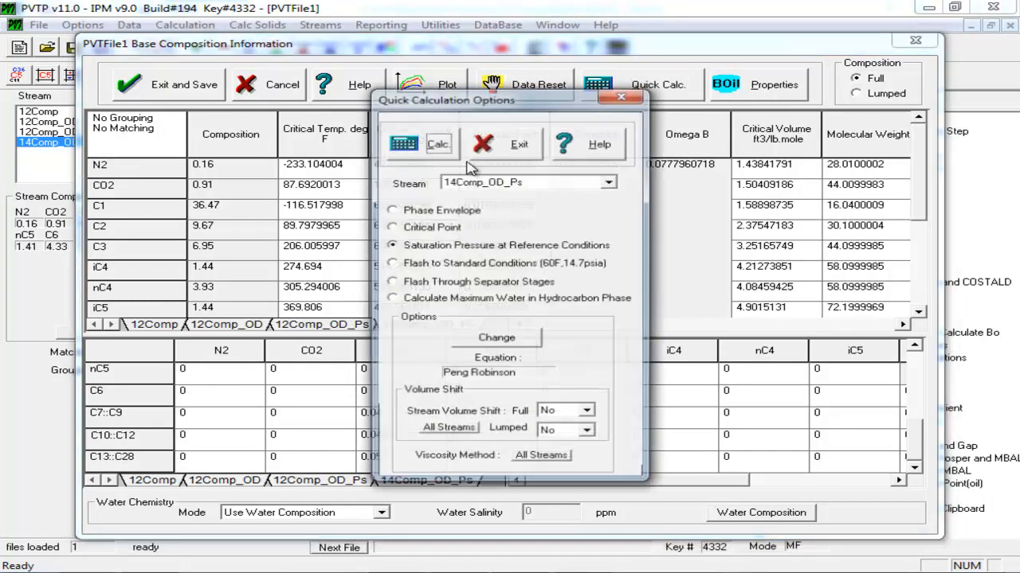
click(435, 154)
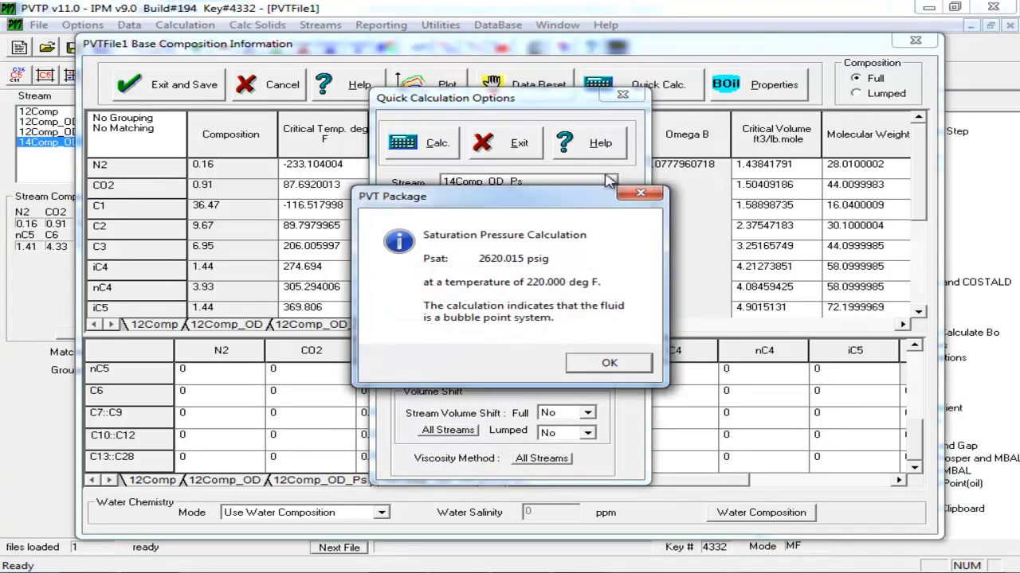
click(606, 362)
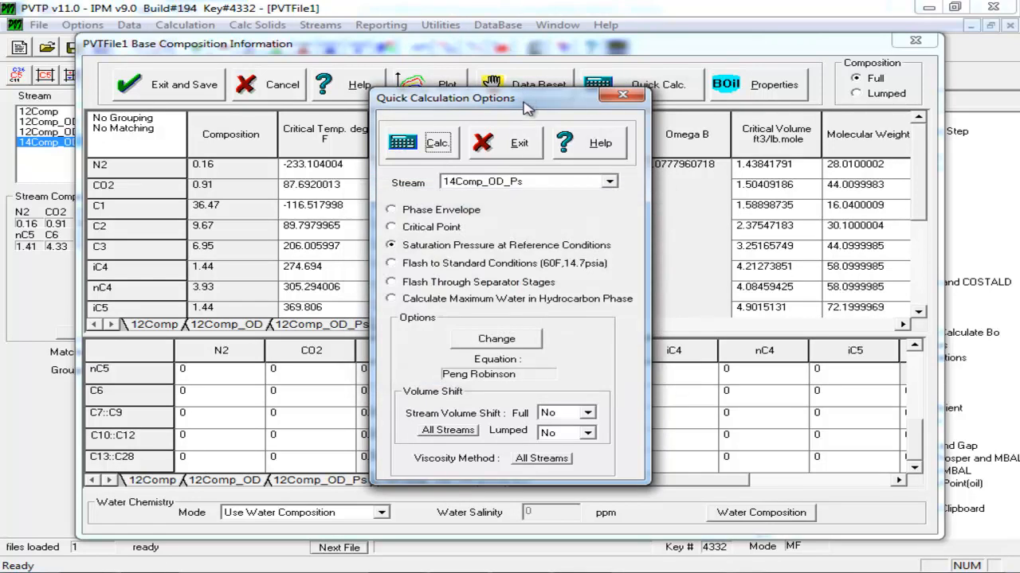
Step: Move the Quick Calculation Options dialog clear of the C1 coefficients and repeat the saturation pressure calculation for 14Comp_OD_Ps
drag(530, 98, 718, 99)
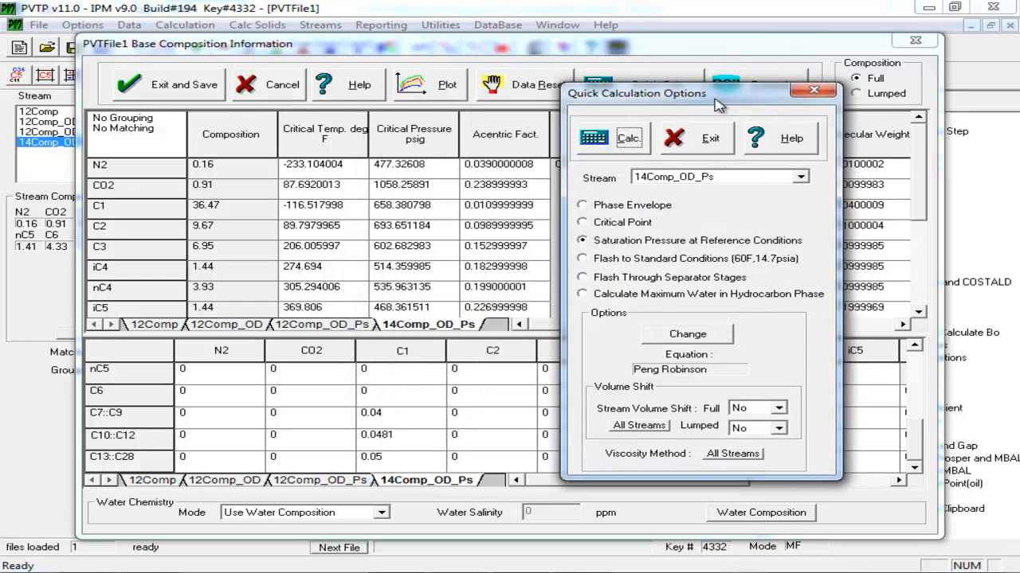
click(637, 140)
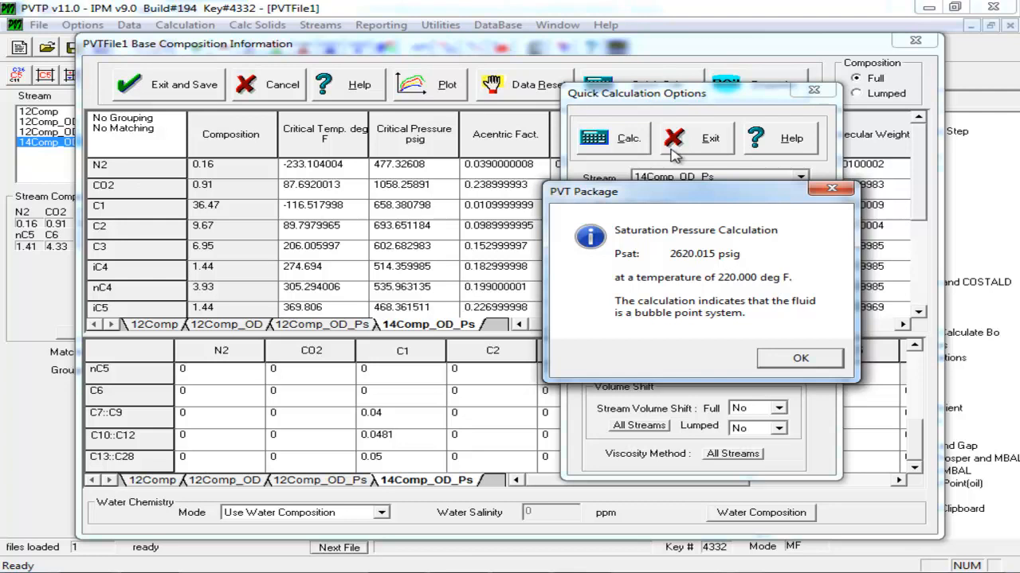
click(795, 360)
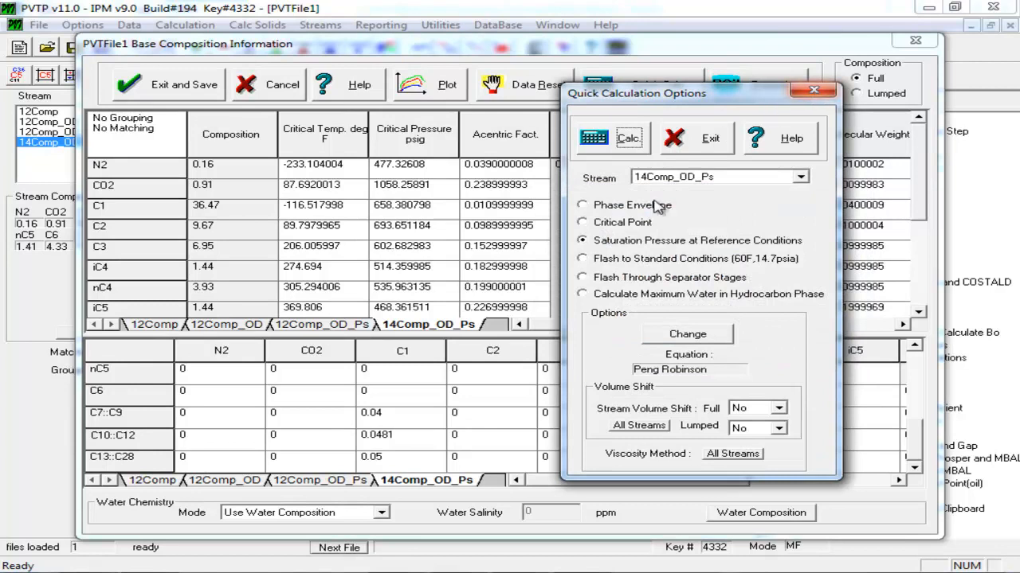
Step: Calculate the phase envelope of 14Comp_OD_Ps, and add 12Comp_OD_Ps to the plot to calculate and compare both envelopes
click(616, 208)
click(614, 151)
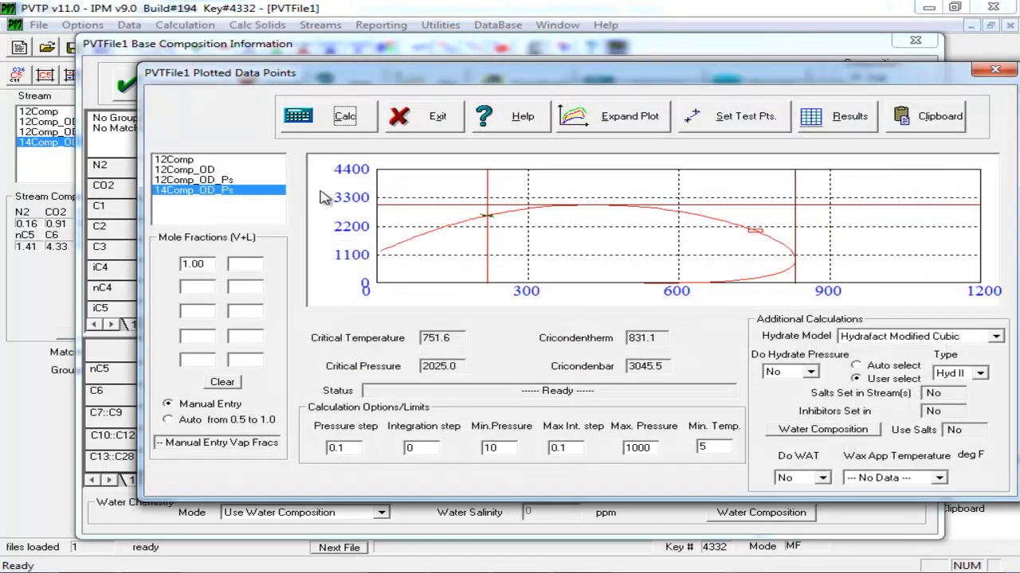
ctrl+click(234, 183)
click(316, 125)
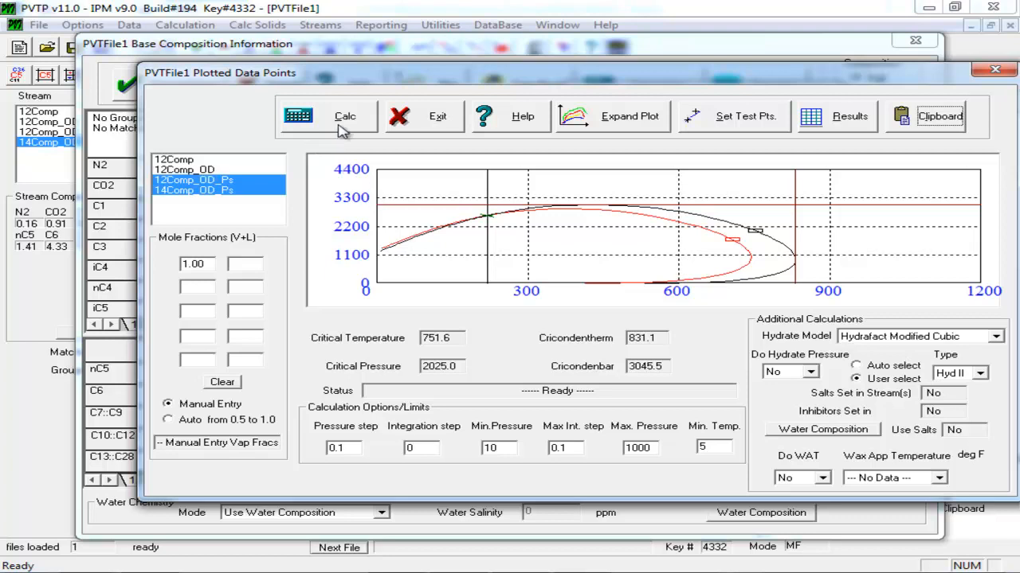
click(434, 116)
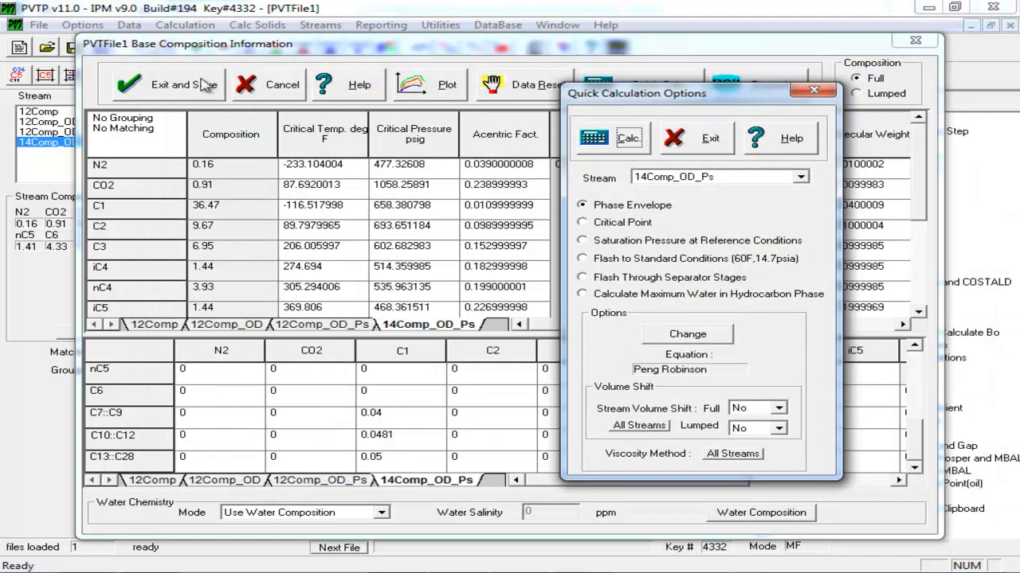
Step: Close the quick calculation, save the base composition data and select the 14Comp_OD_Ps stream
click(682, 144)
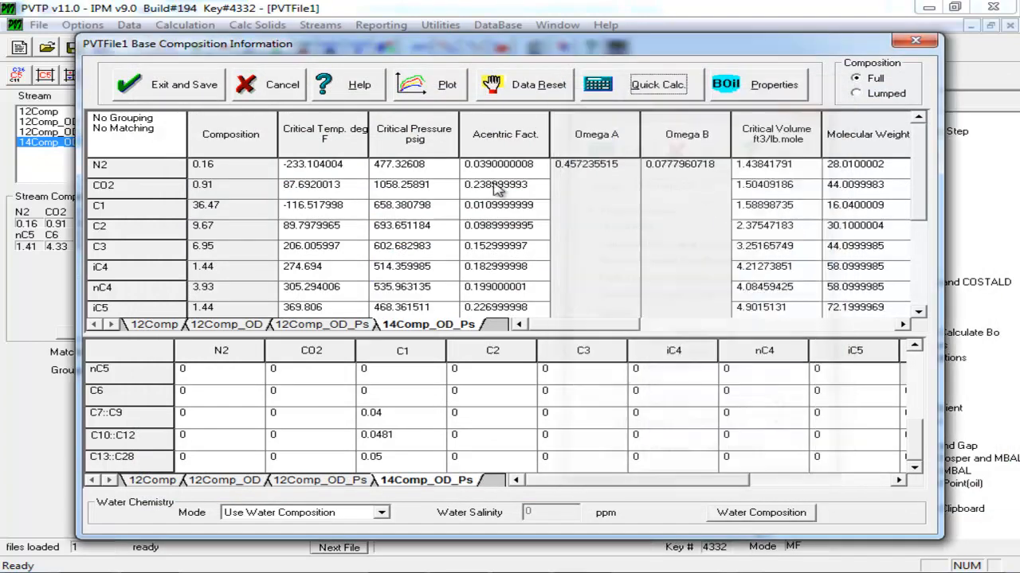
click(182, 86)
click(103, 132)
click(96, 142)
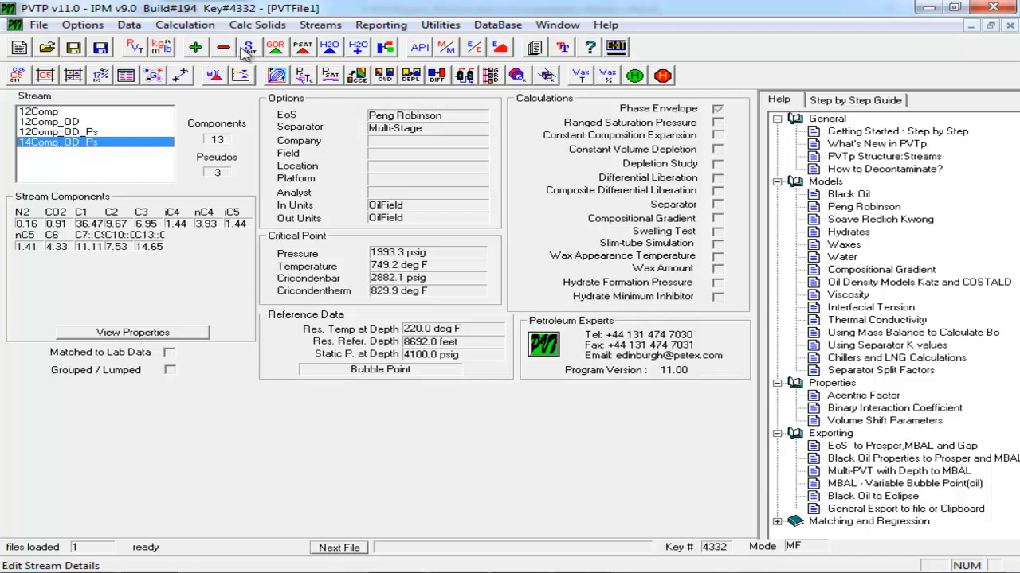
Step: Add a new stream named 14Comp_OD_Ps_ODs by copying the existing 14Comp_OD_Ps stream
click(199, 51)
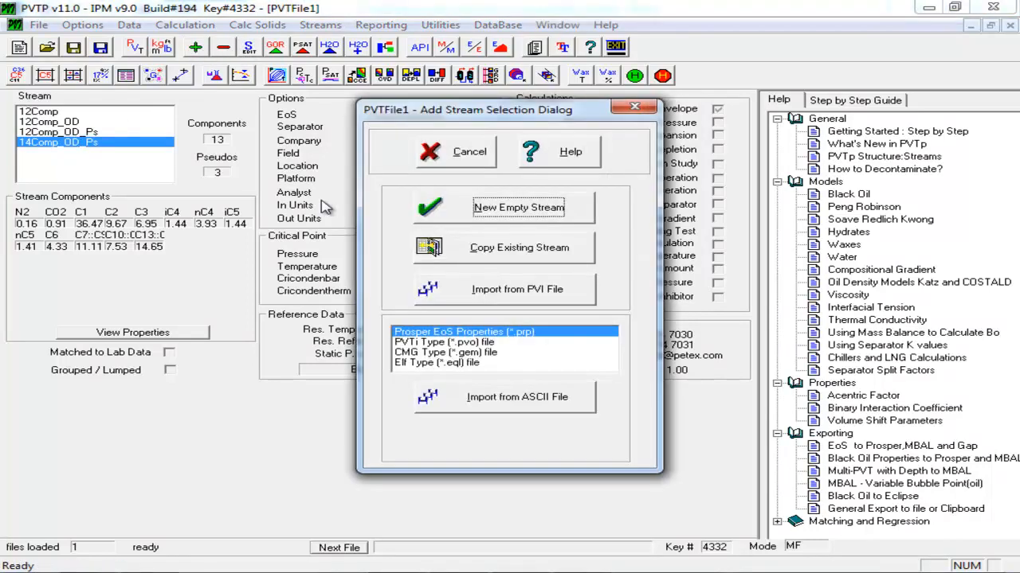
click(488, 247)
click(601, 343)
key(BackSpace)
key(BackSpace)
key(BackSpace)
text(_OD_Ps_)
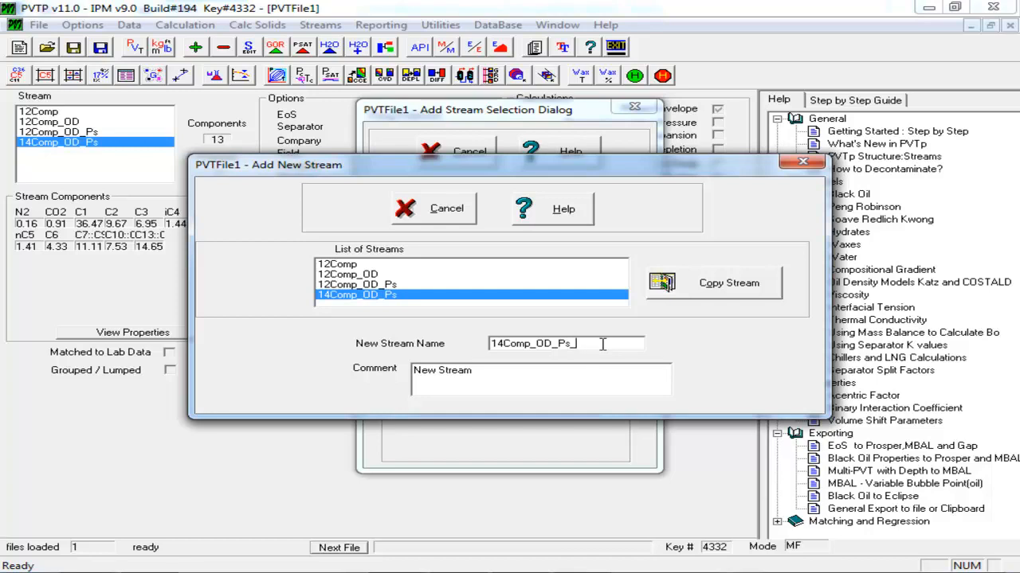
text(ODs)
click(778, 287)
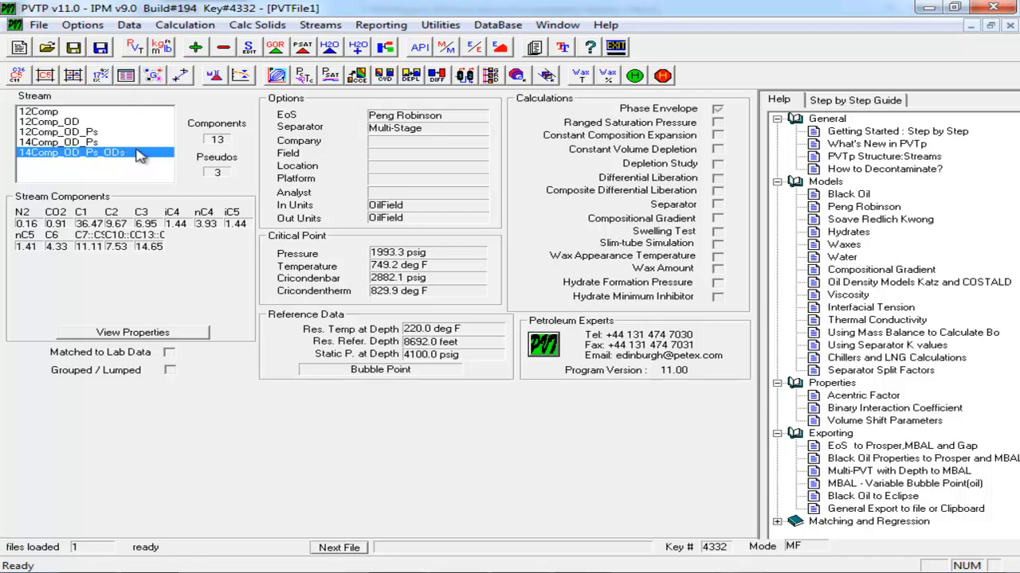
Step: Find the specific volume at saturation pressure in the Word PVT report and compute the density as 1 / 0.02441 in Calculator
click(625, 571)
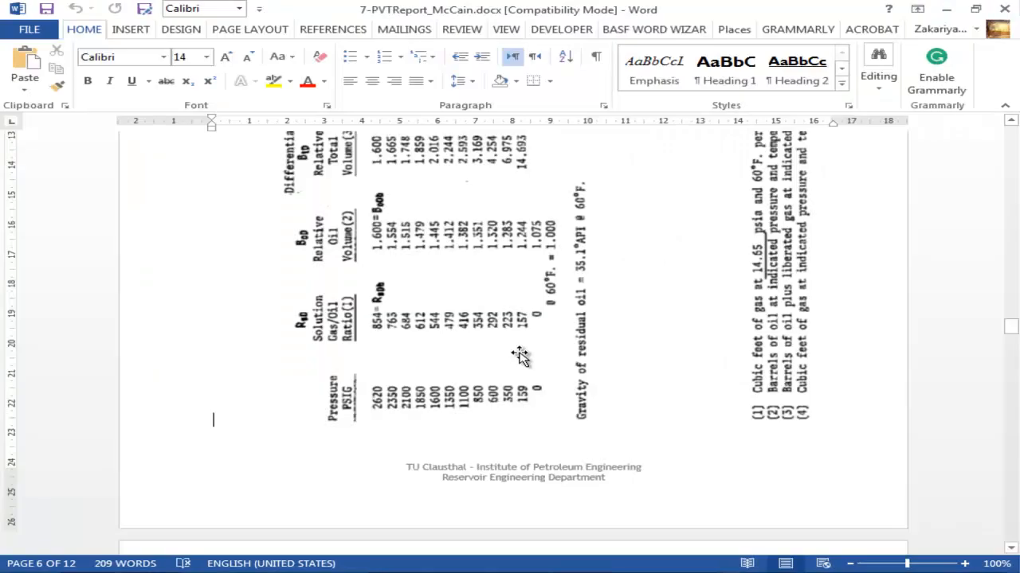
scroll(519, 356, up, 20)
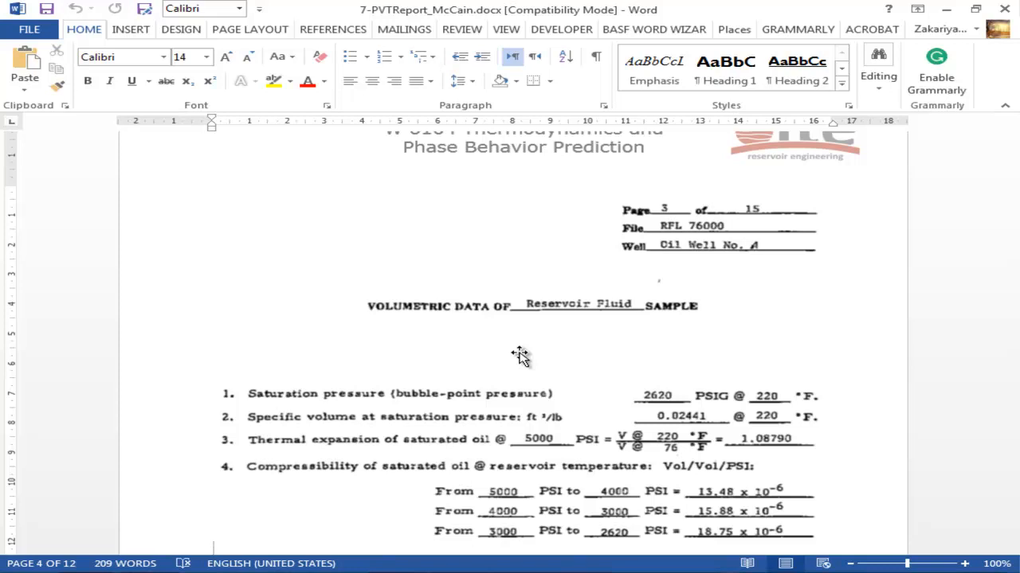
key(XF86Calculator)
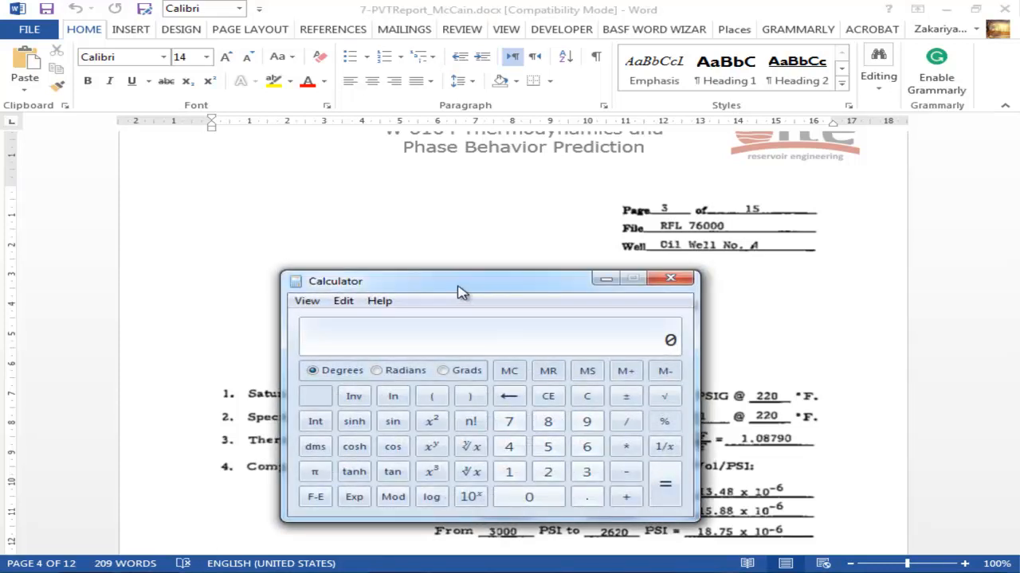
drag(462, 291, 197, 237)
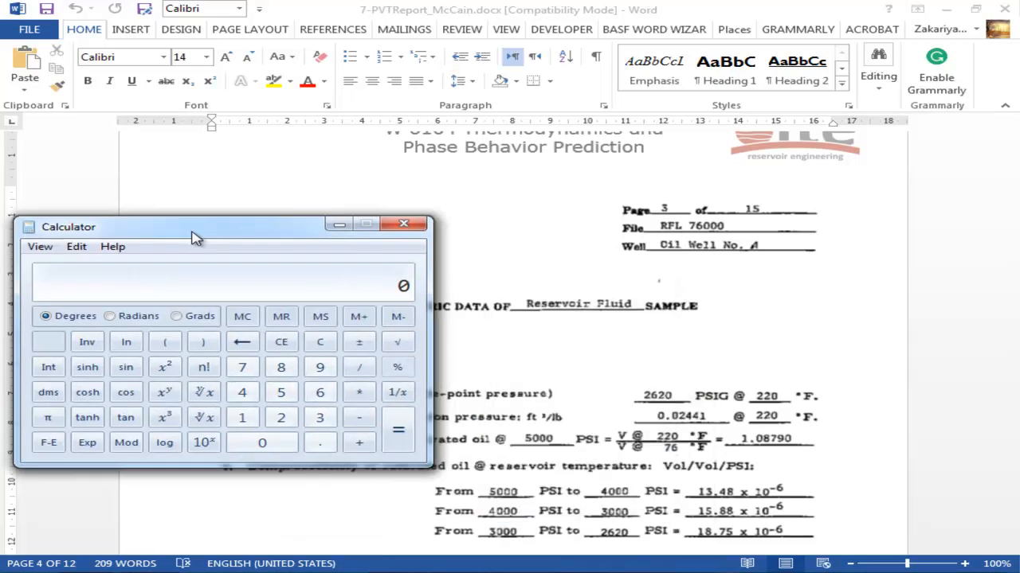
text(1 / )
text(0.)
text(02441)
key(Return)
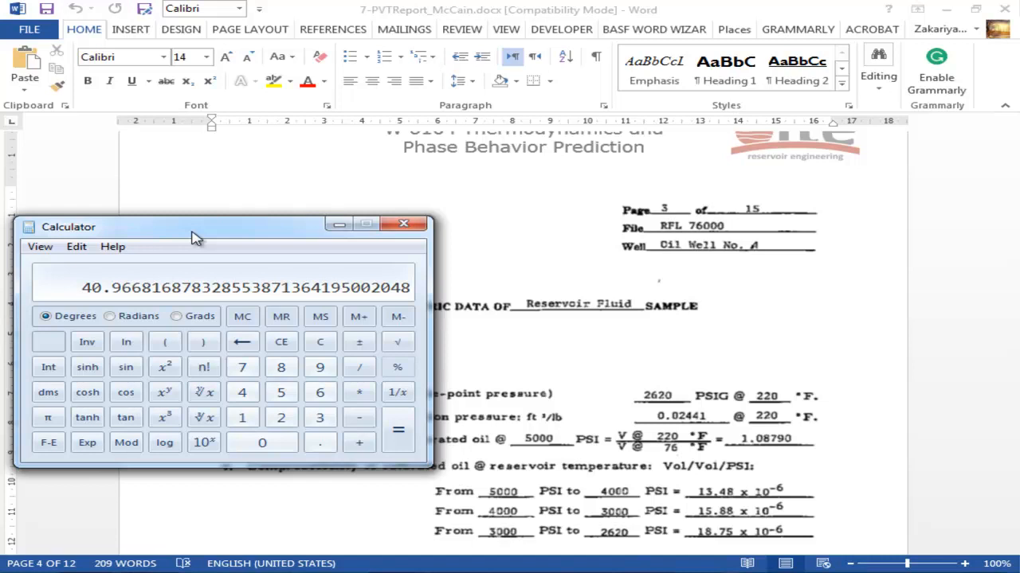
Step: Copy the calculated density, close Calculator and switch back to PVTP
right_click(165, 295)
click(177, 304)
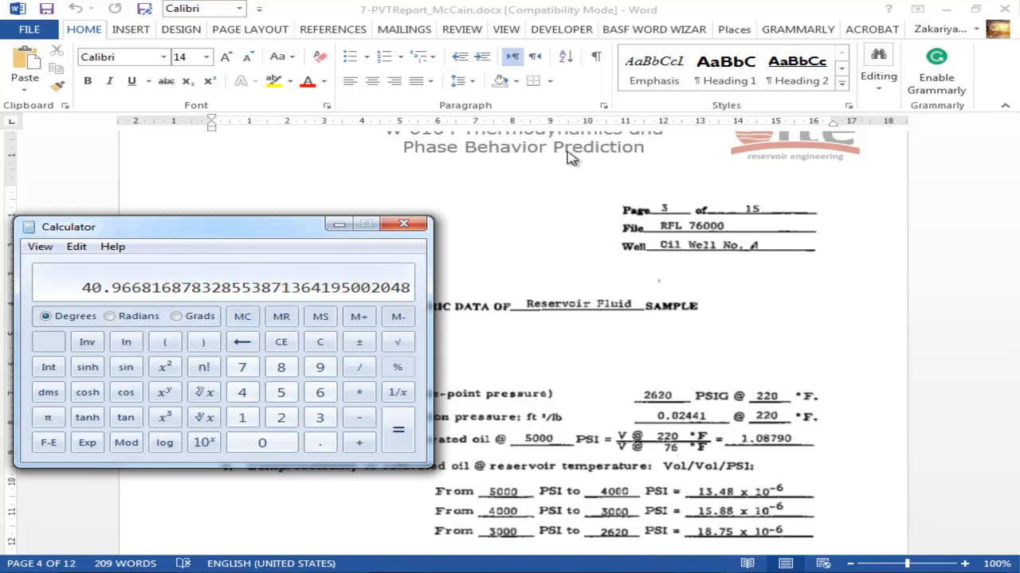
click(403, 223)
key(alt+Tab)
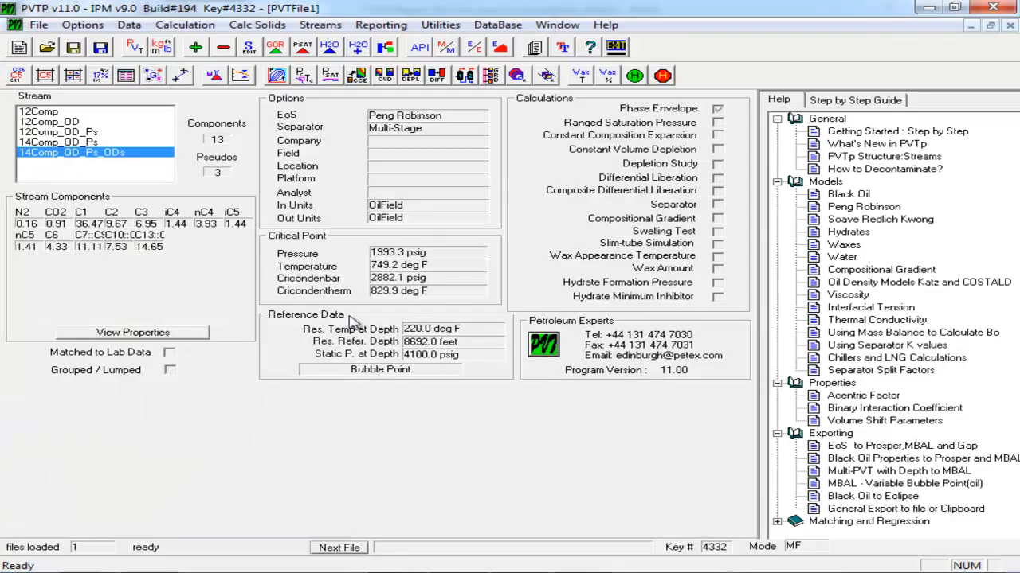
click(209, 80)
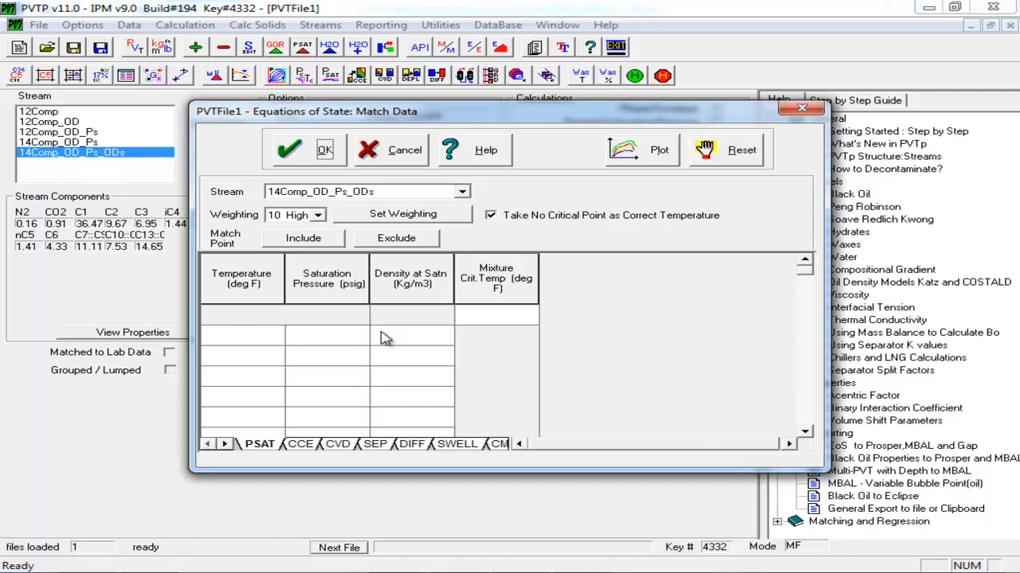
click(279, 338)
text(220)
click(332, 339)
text(2620)
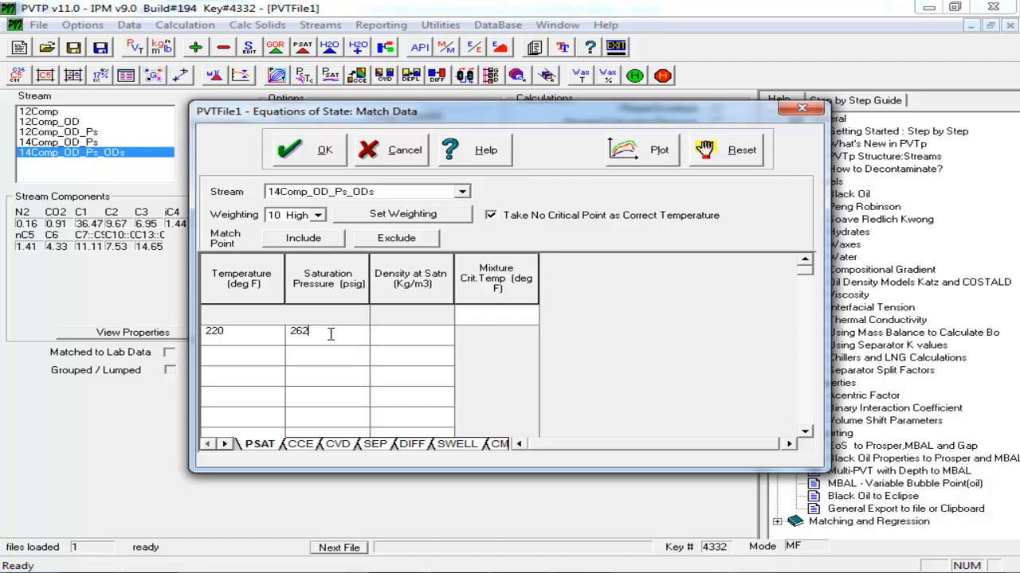
click(407, 336)
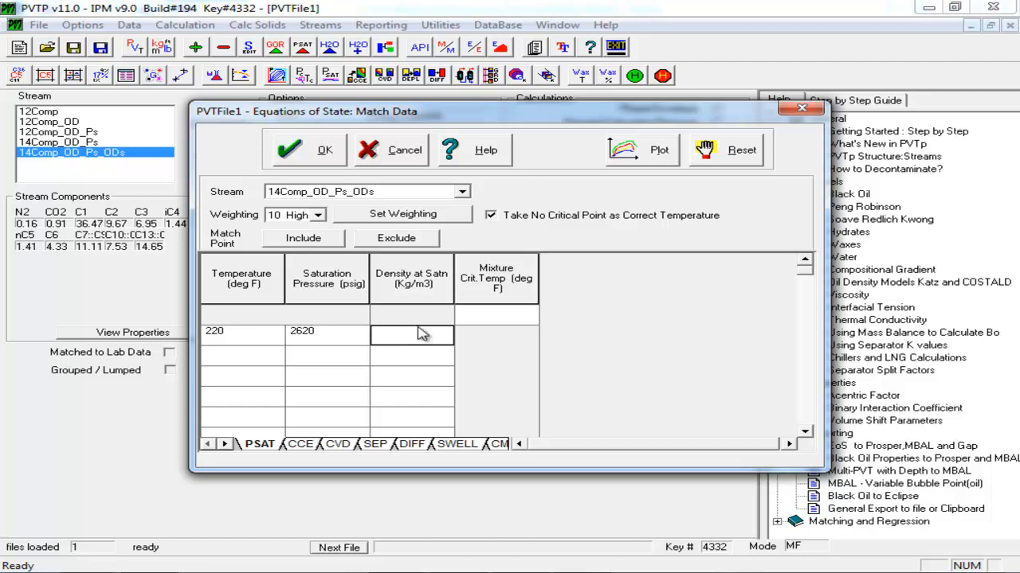
click(388, 139)
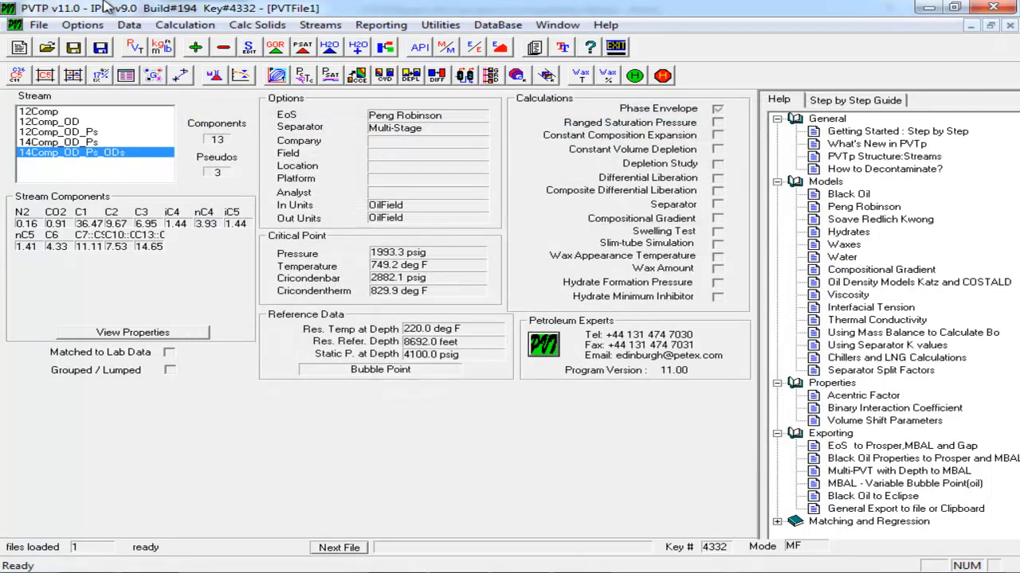
Step: Set the input unit of Density (PVTP) to lb/ft3 in the unit system
click(161, 48)
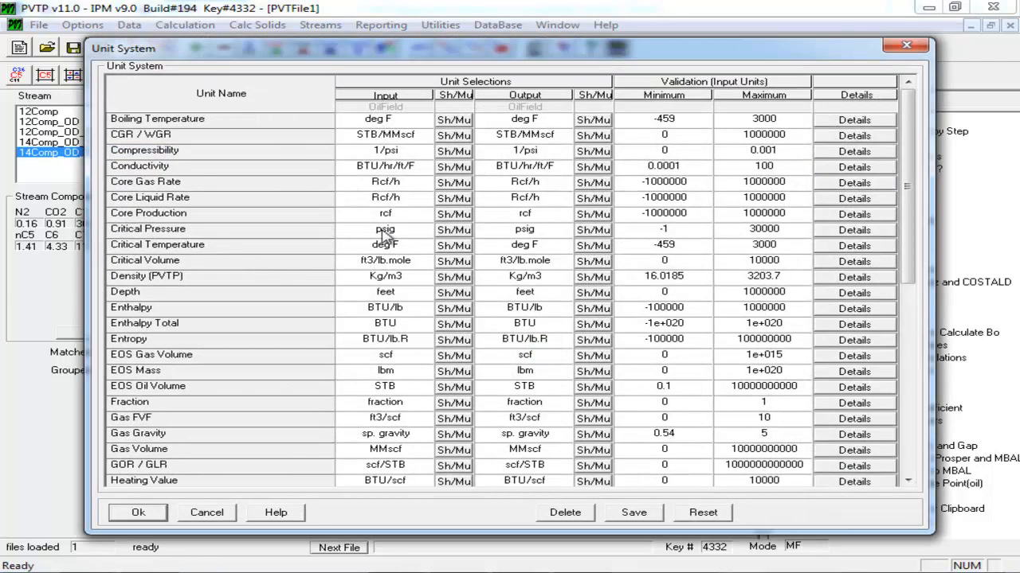
click(368, 282)
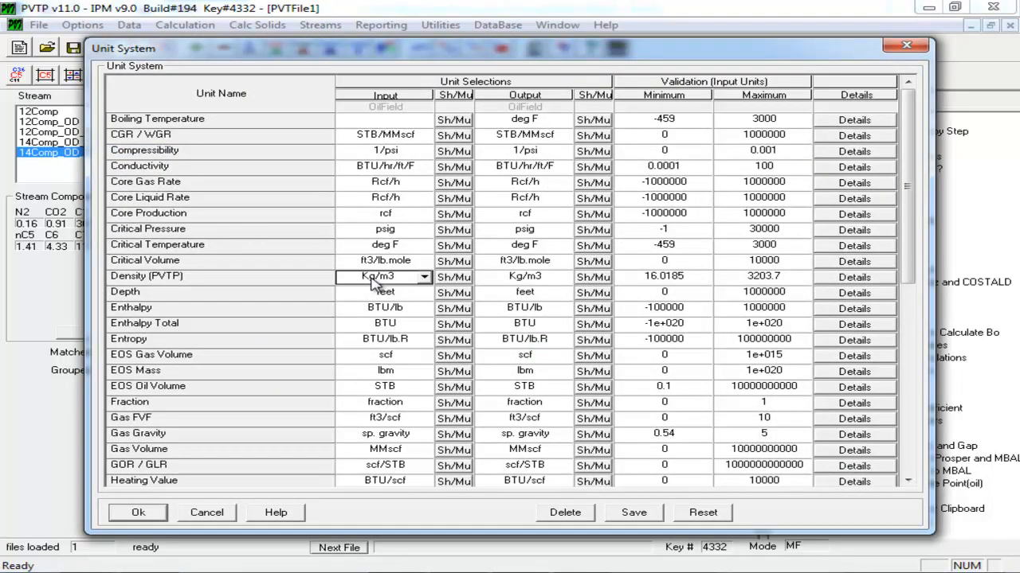
click(374, 285)
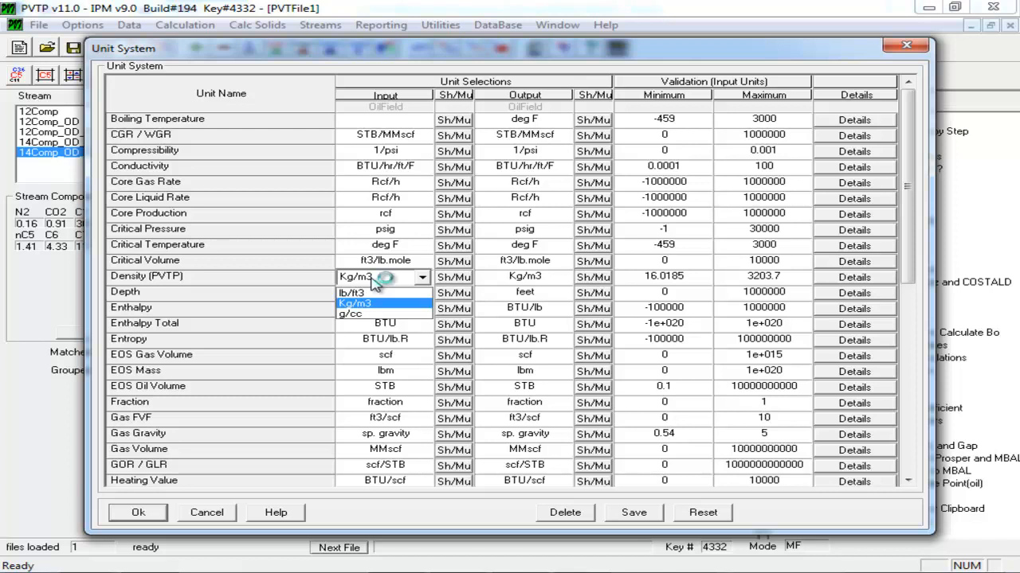
click(368, 295)
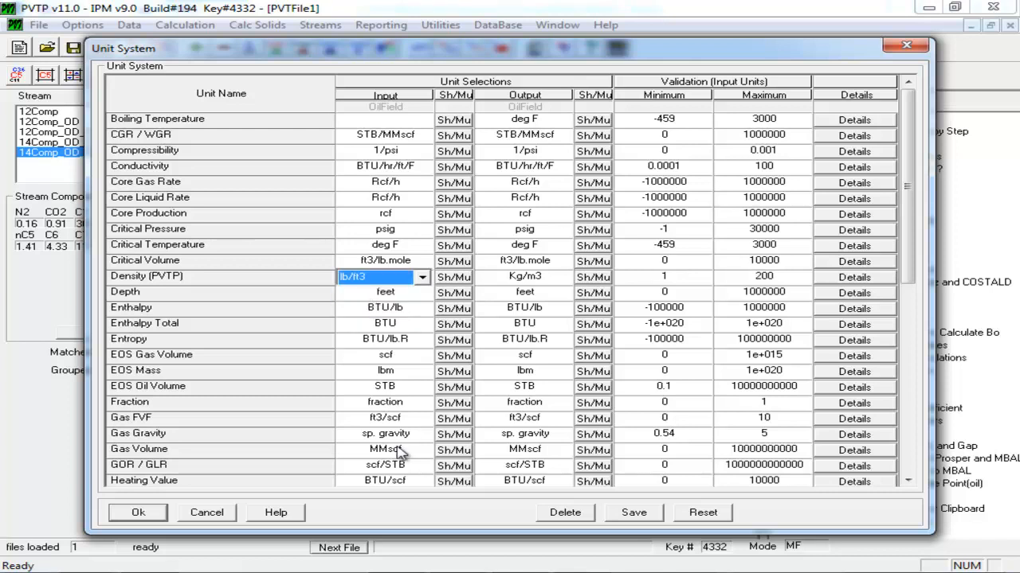
click(123, 516)
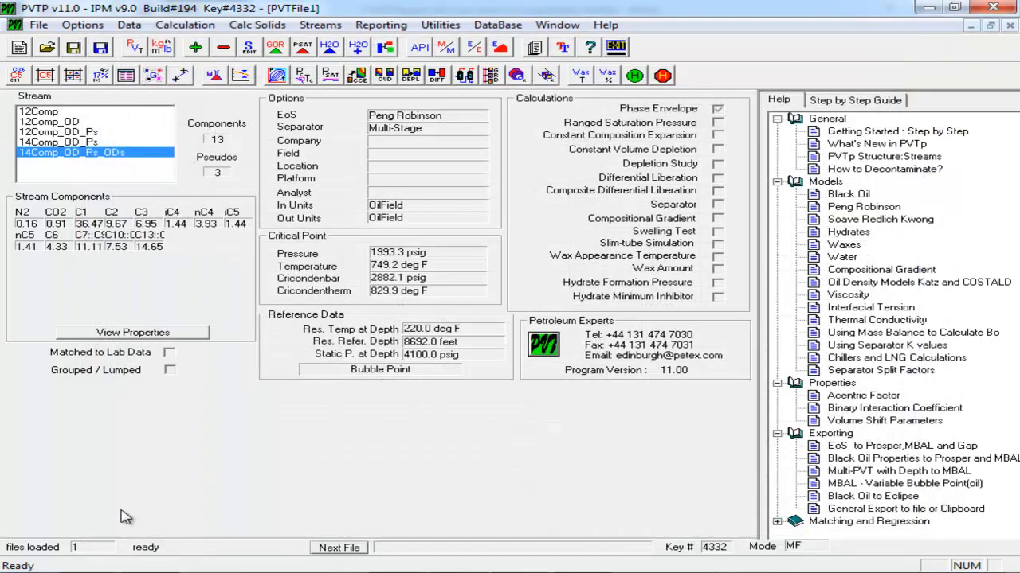
Step: Enter a PSAT match point for 14Comp_OD_Ps_ODs with temperature 220 deg F and saturation pressure 2620 psig
click(221, 75)
click(269, 342)
text(220)
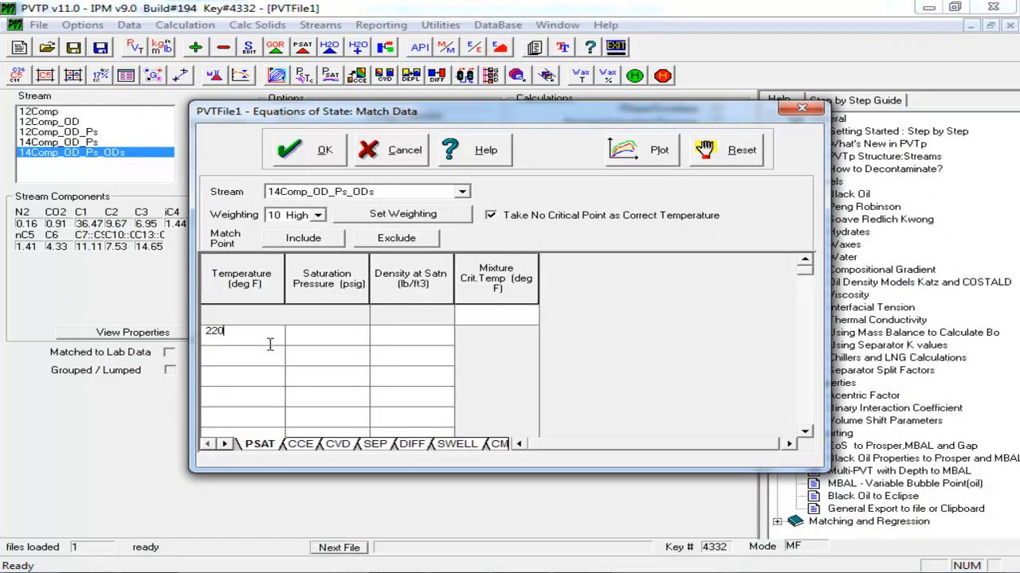
click(328, 339)
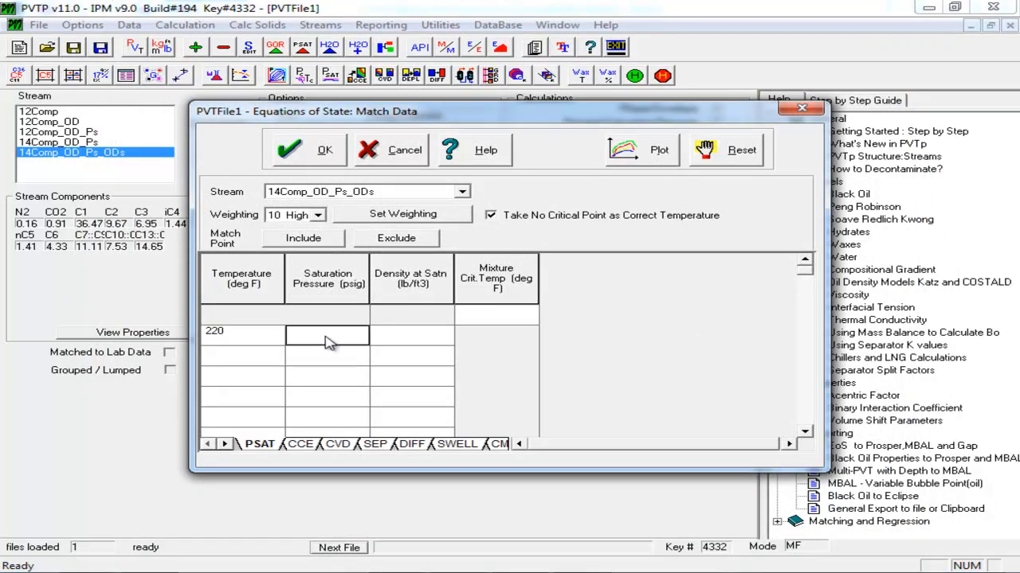
text(2620)
Step: Copy the density at Pb, 40.967, from the Excel workbook into the match point's density at saturation in PVTP
click(399, 339)
key(alt+Tab)
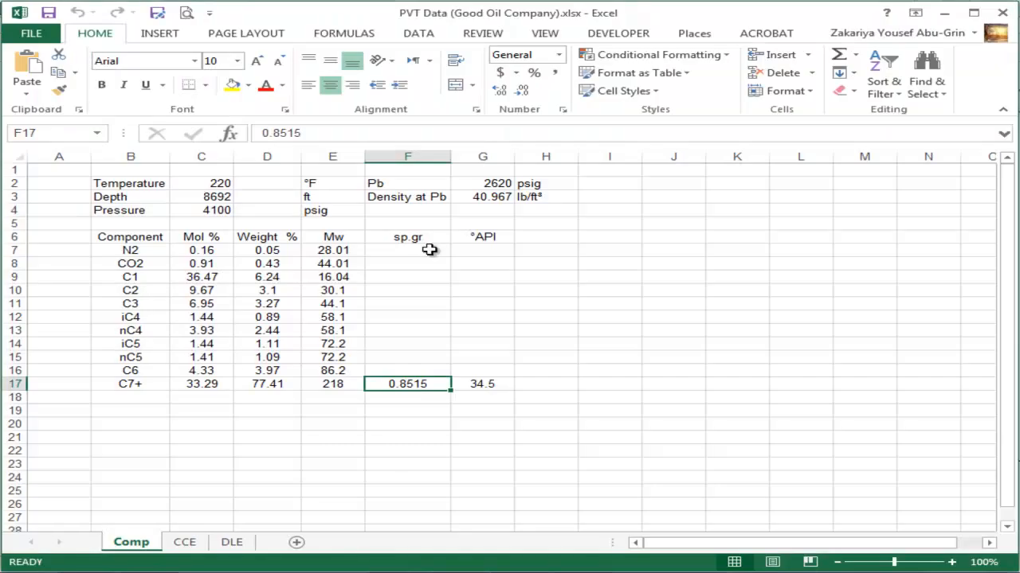
click(492, 198)
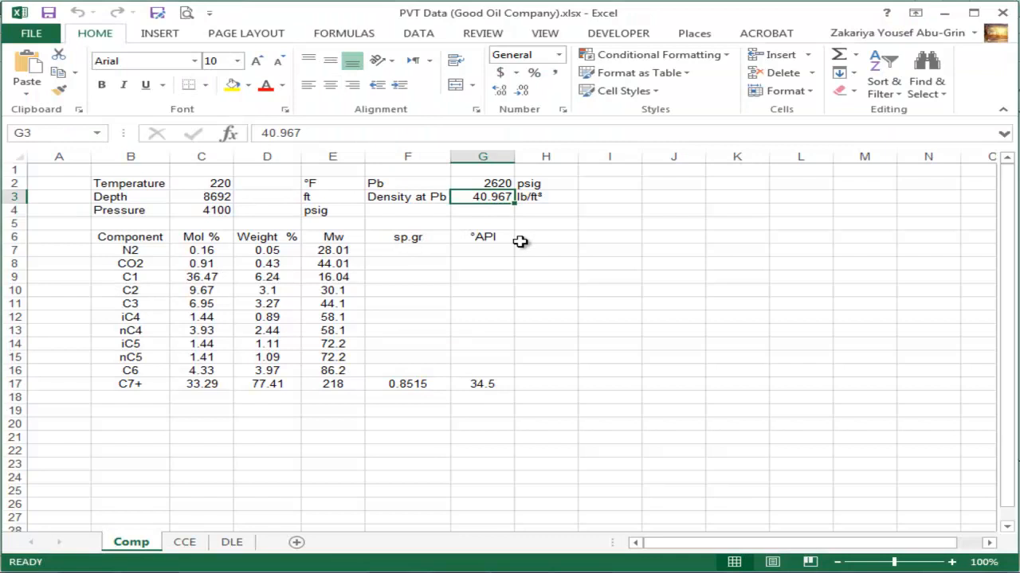
key(ctrl+c)
key(alt+Tab)
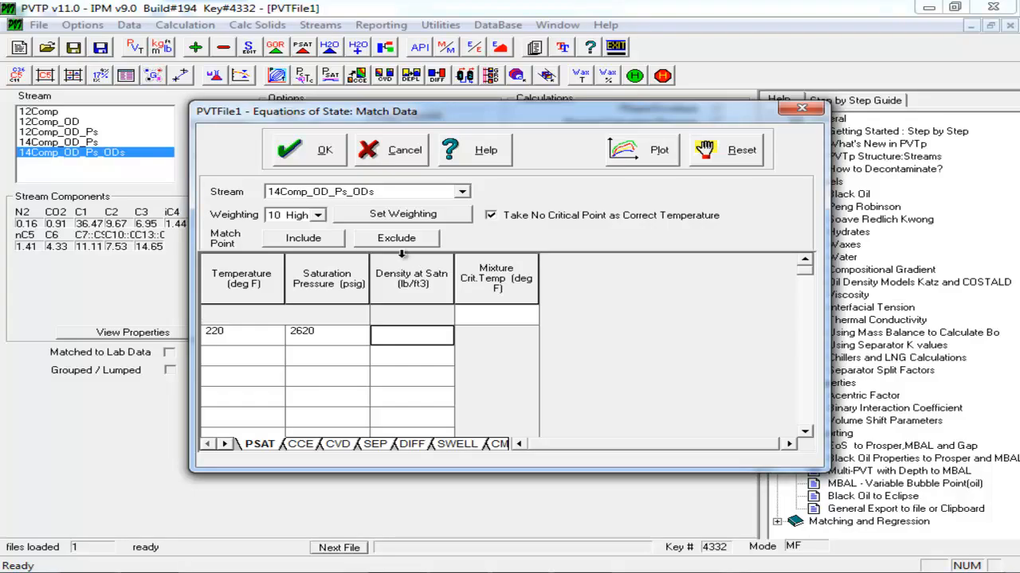
key(ctrl+v)
click(350, 339)
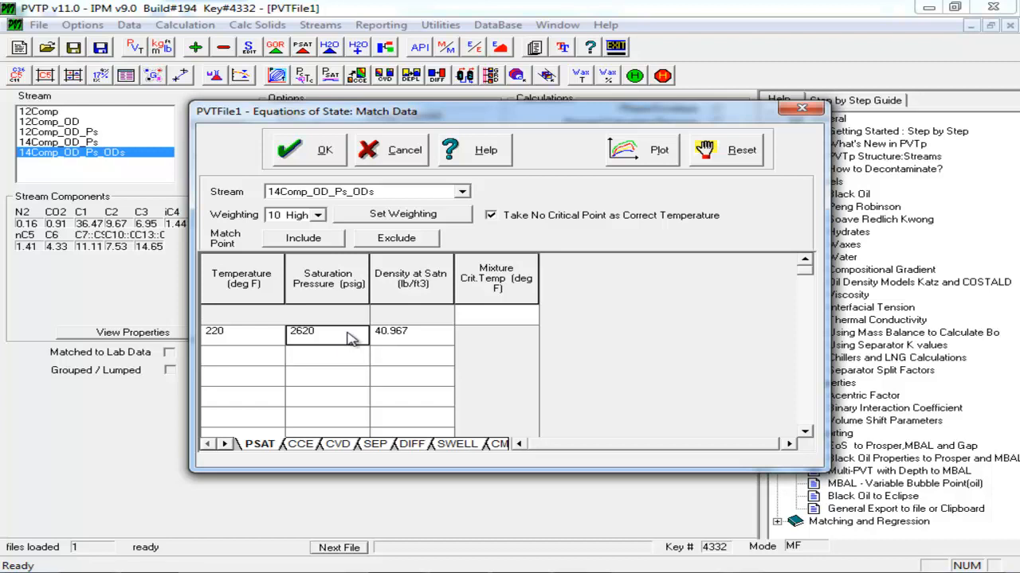
Step: Set the weighting of the density match value to 5 Medium and accept the match data
click(318, 215)
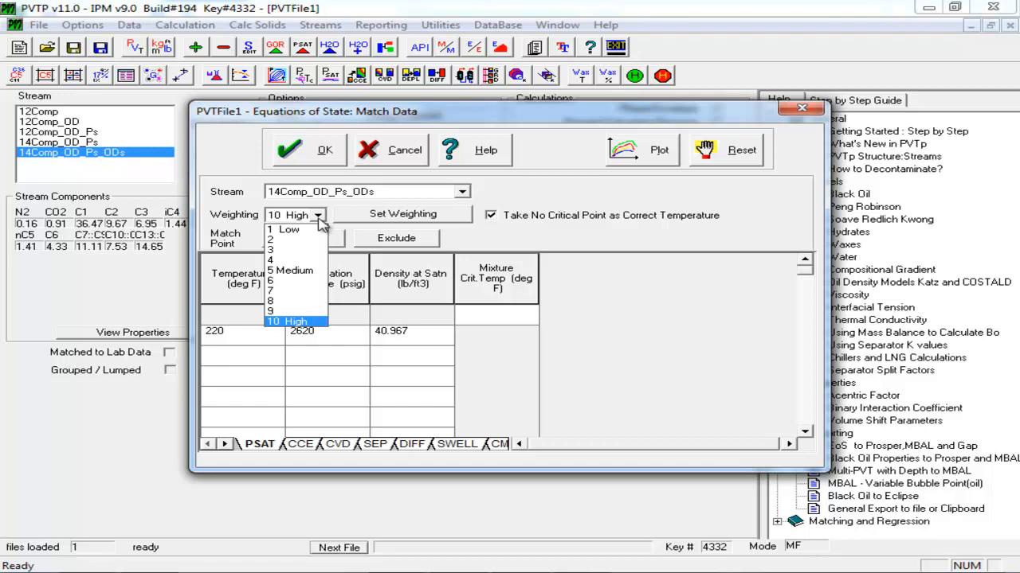
click(319, 224)
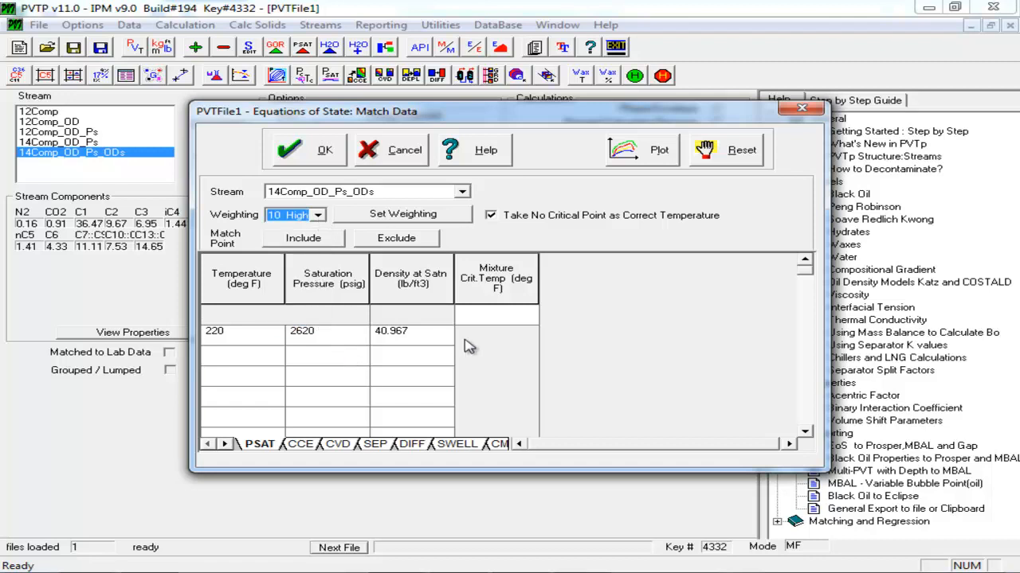
click(455, 343)
click(307, 217)
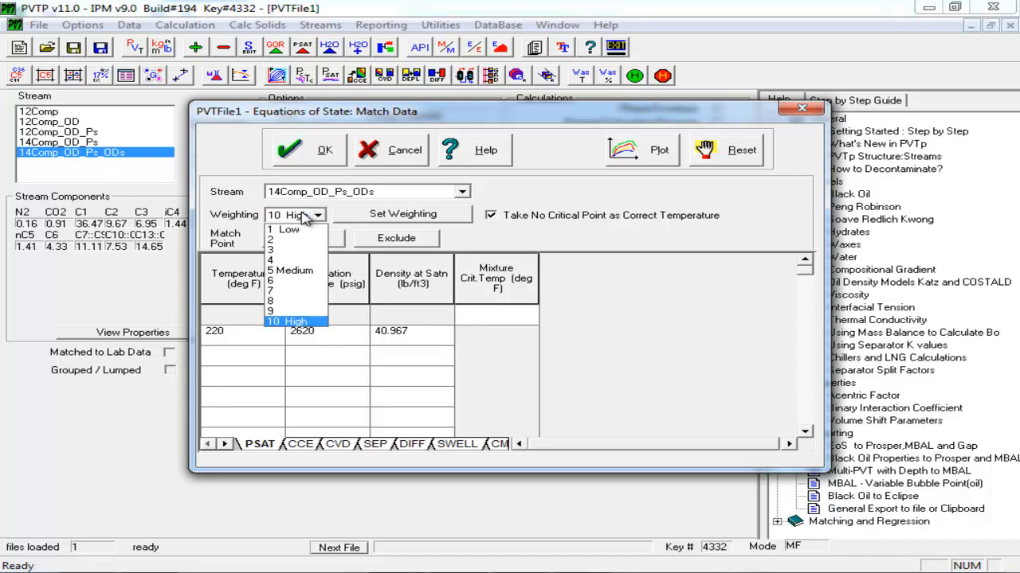
click(285, 270)
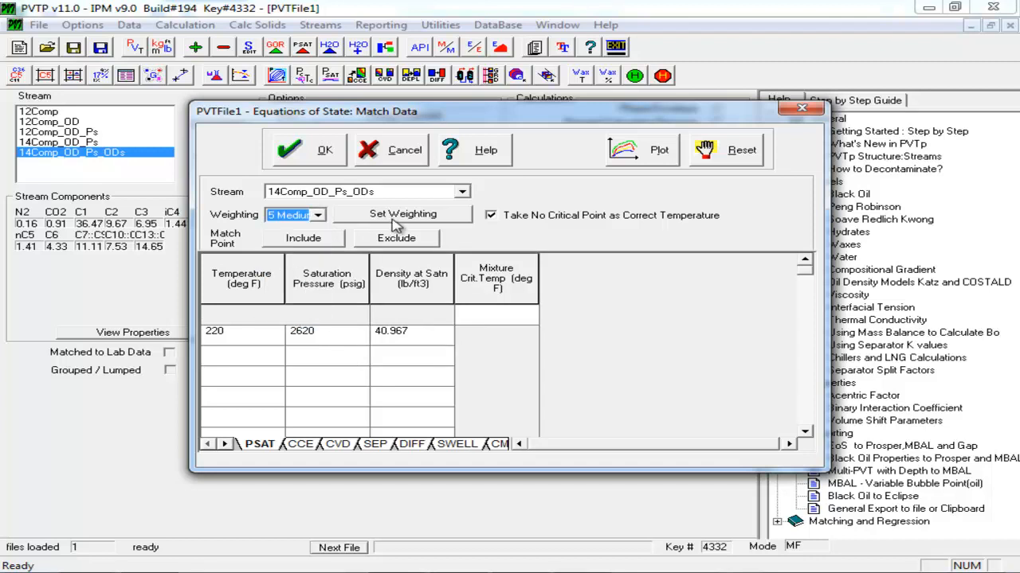
click(395, 226)
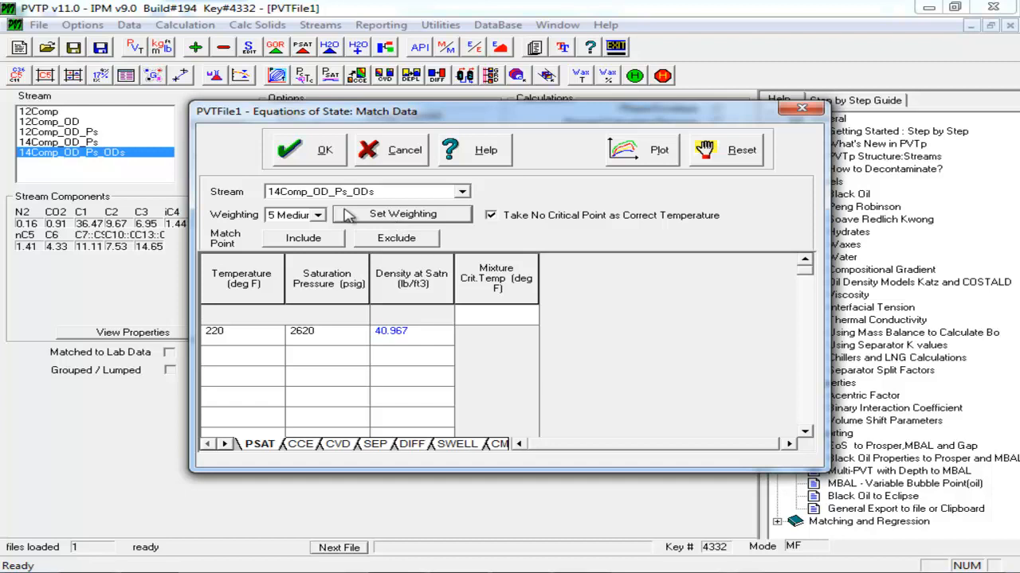
click(318, 160)
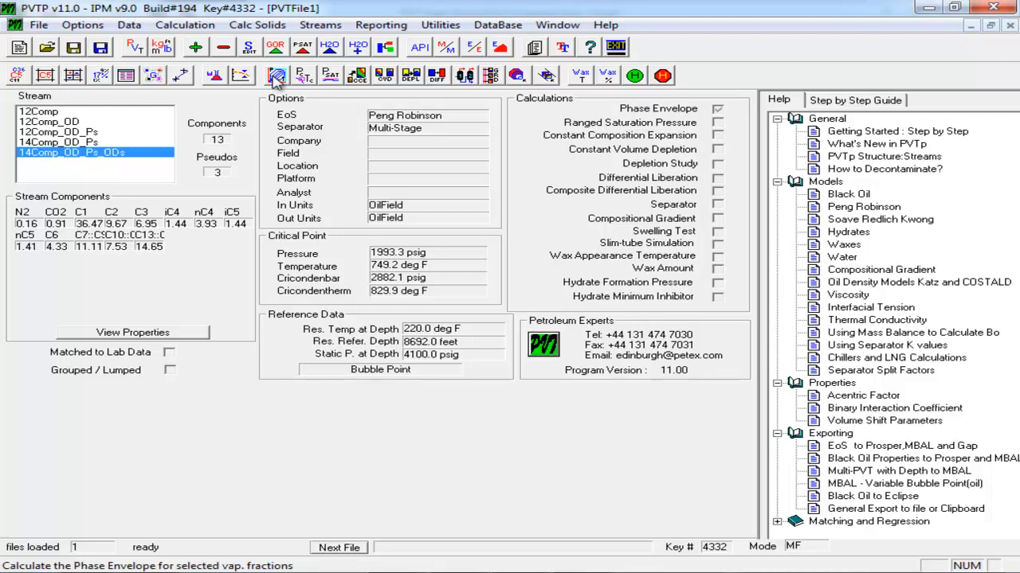
Step: Open the phase envelope calculation for 14Comp_OD_Ps_ODs, add 14Comp_OD_Ps to the selection and calculate both envelopes
click(277, 76)
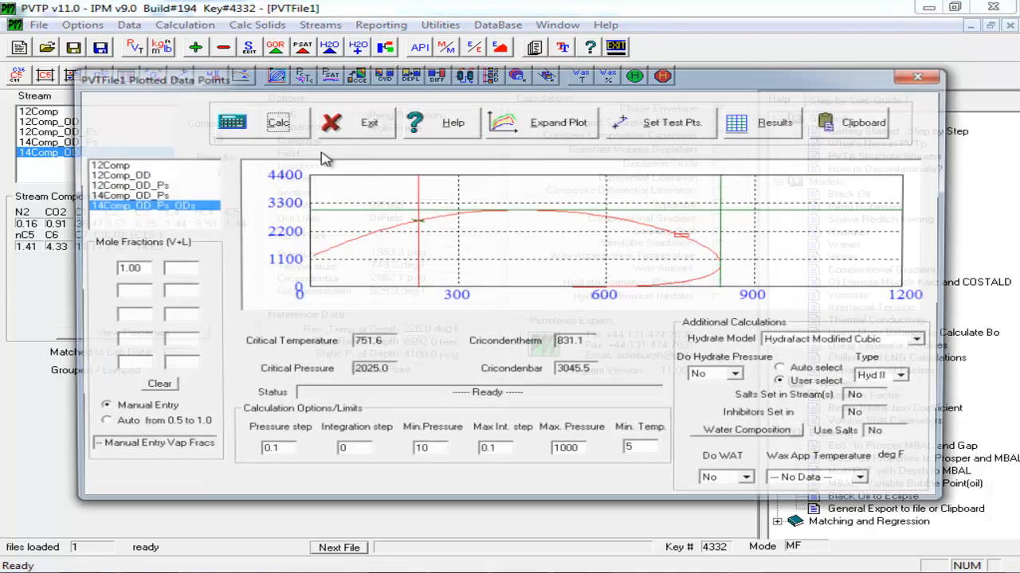
ctrl+click(191, 194)
click(247, 118)
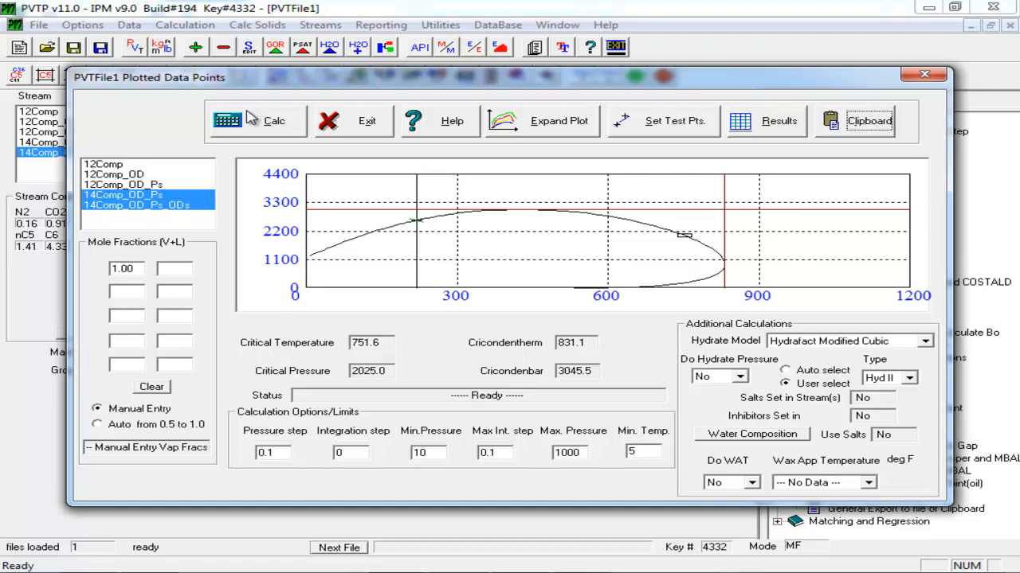
Step: Review the PSAT lab data for 14Comp_OD_Ps_ODs and select its density at saturation for matching with Medium weighting
click(347, 132)
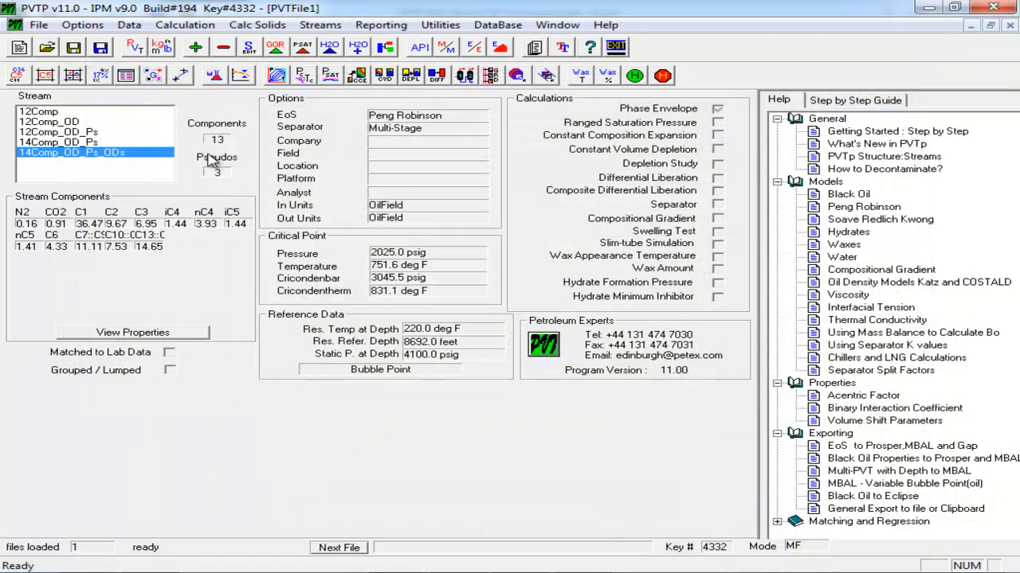
click(240, 77)
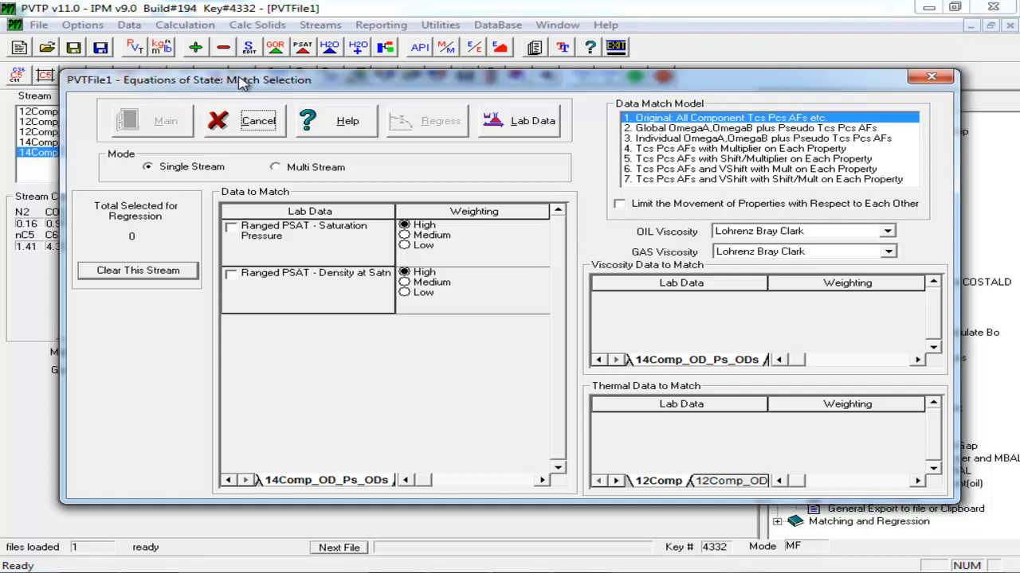
click(500, 125)
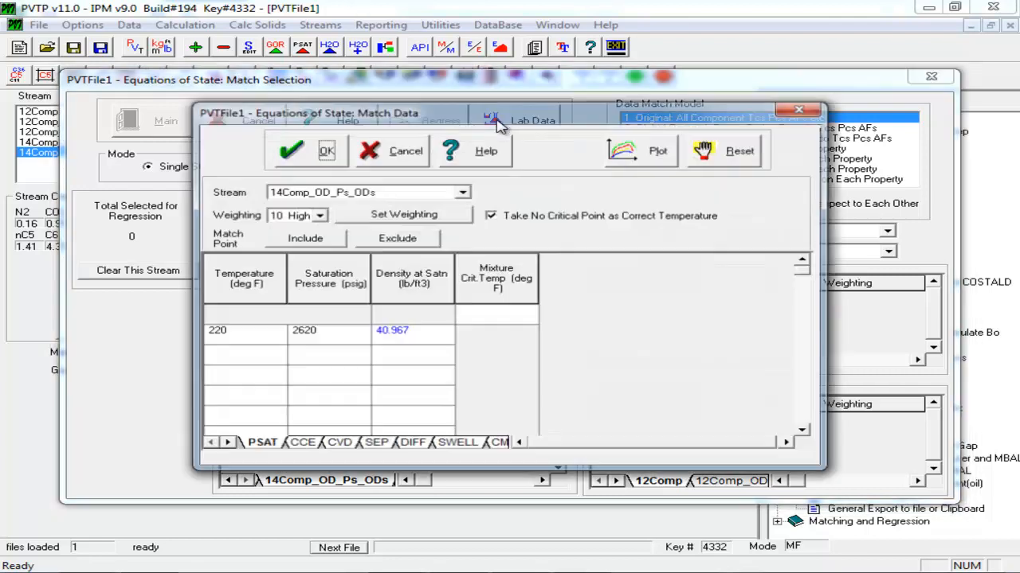
click(420, 331)
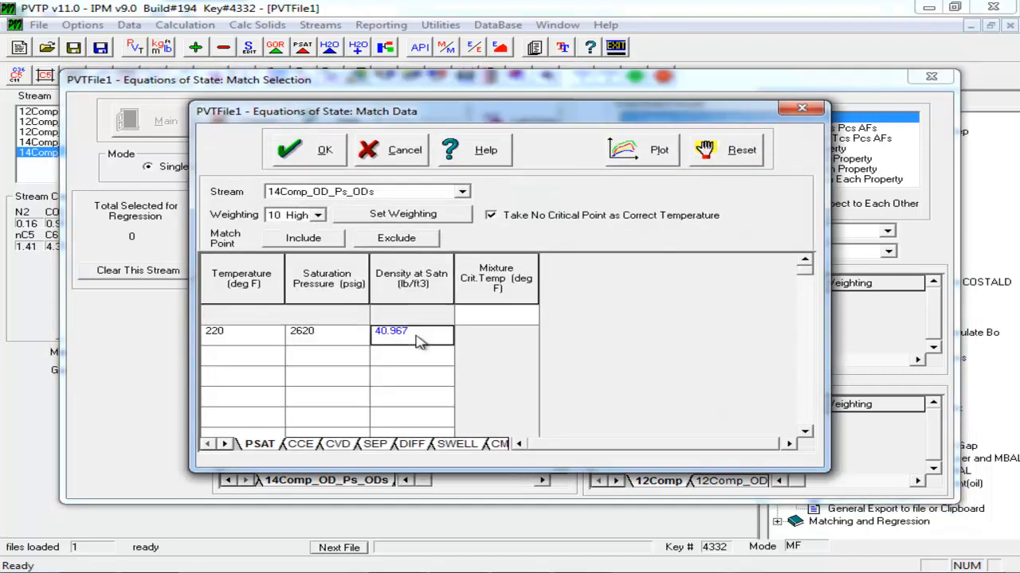
click(295, 153)
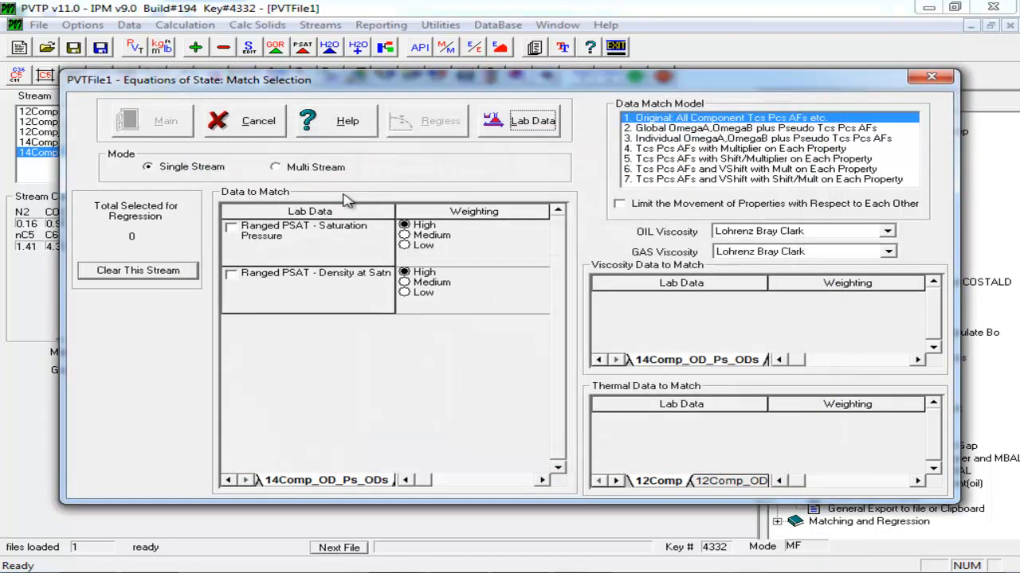
click(405, 282)
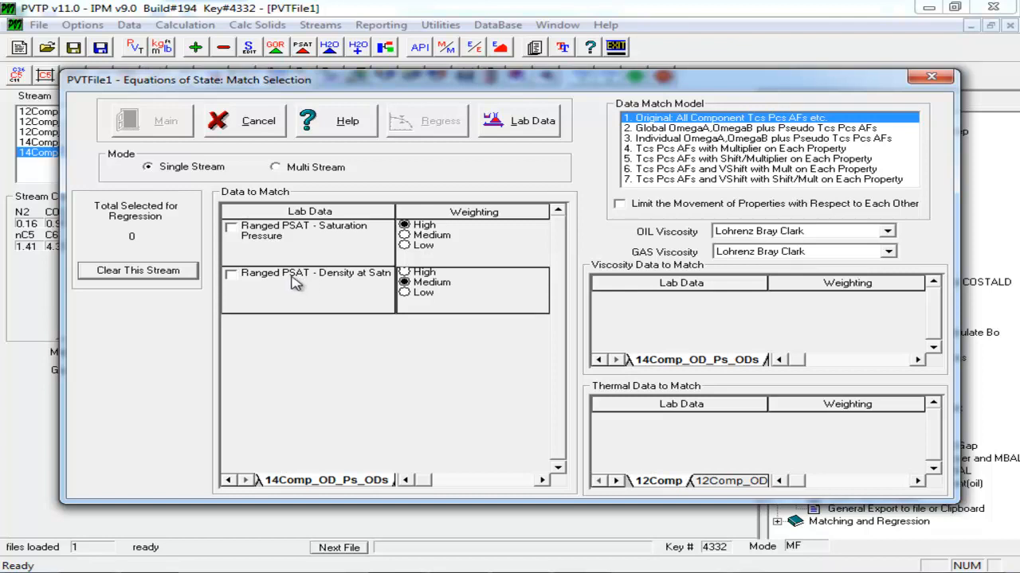
click(293, 281)
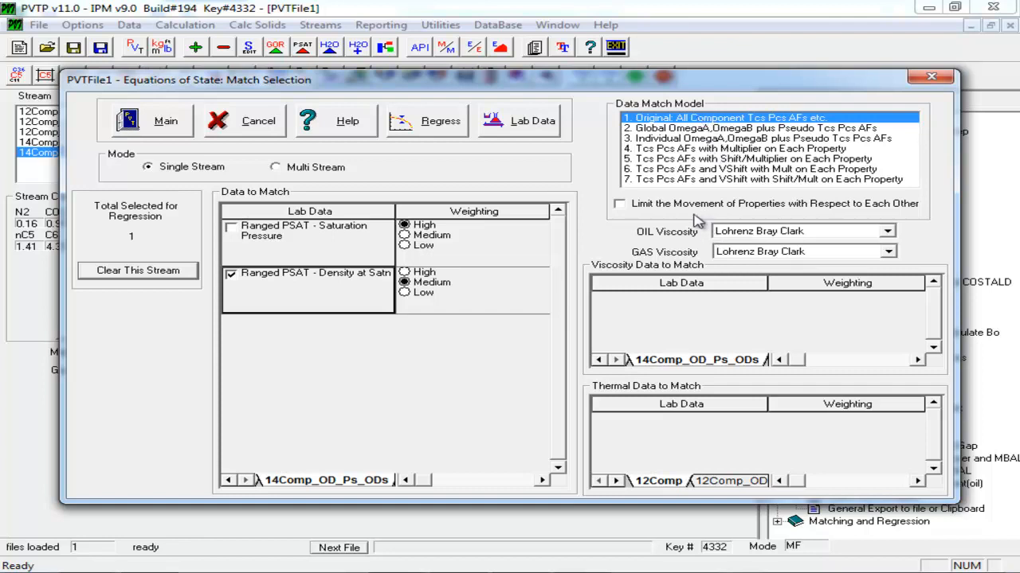
Step: Examine the regression setup's parameter columns and volume shift choices for the stream, and leave it without changing anything
click(408, 134)
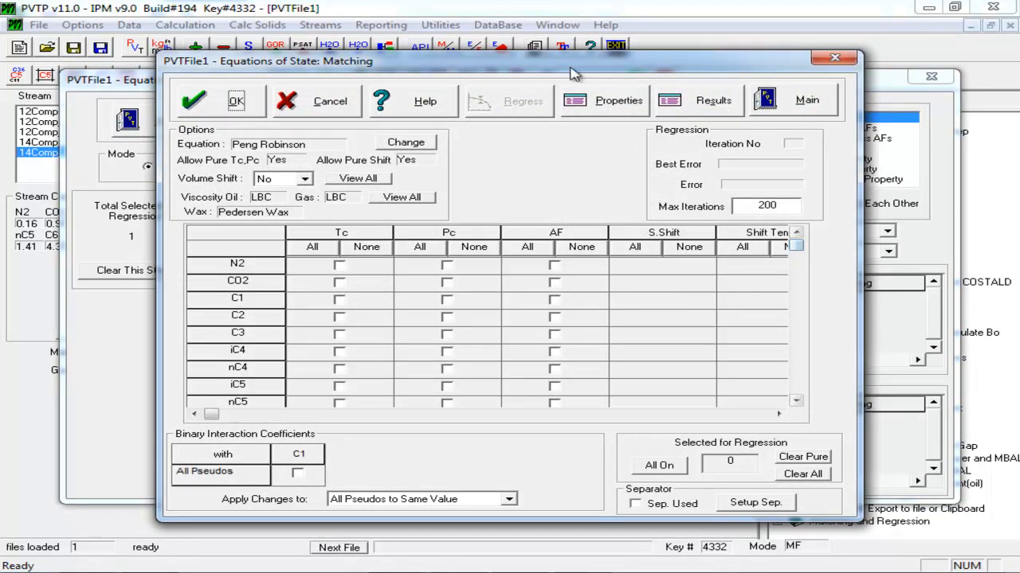
drag(557, 61, 655, 58)
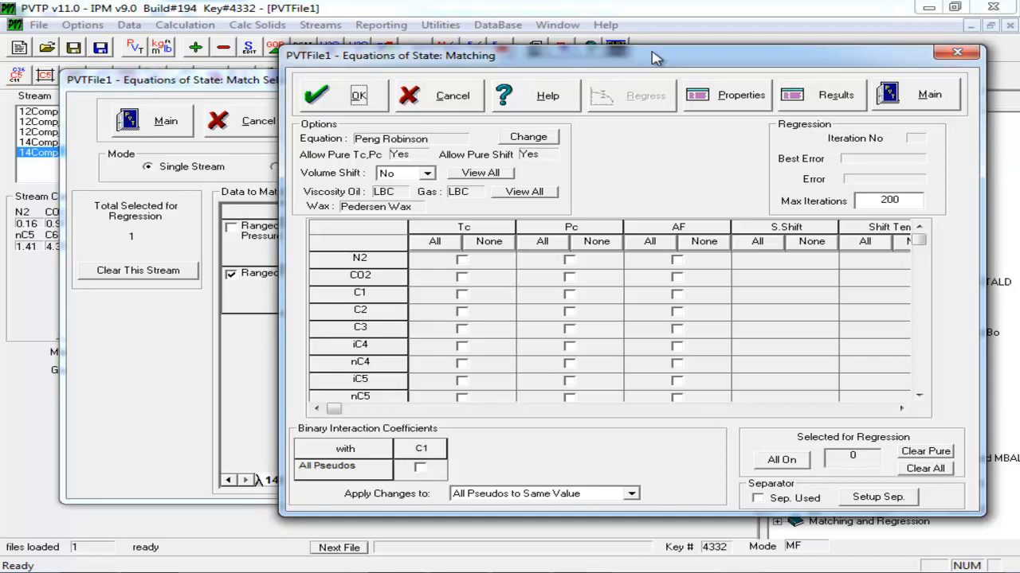
click(901, 409)
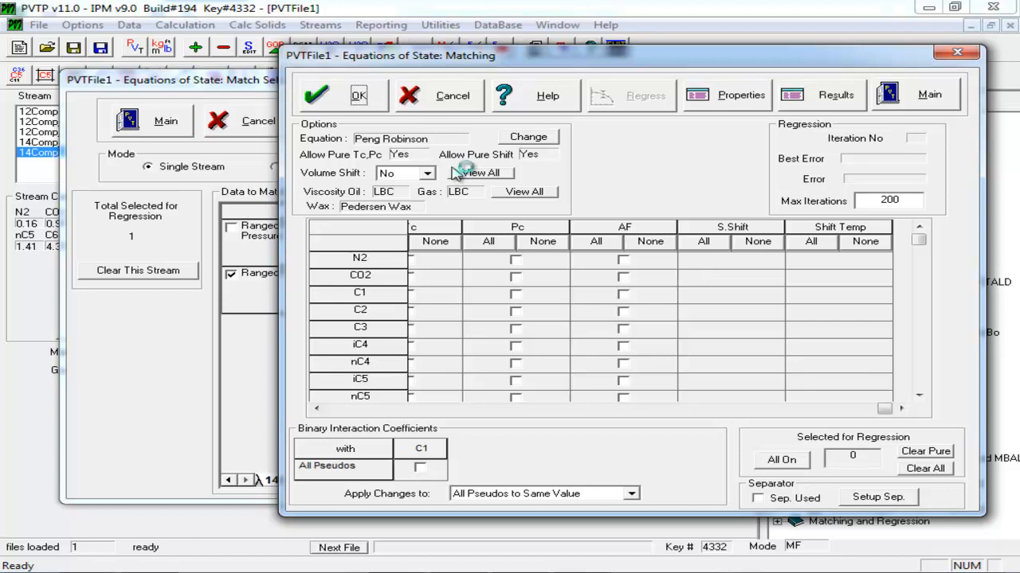
click(426, 174)
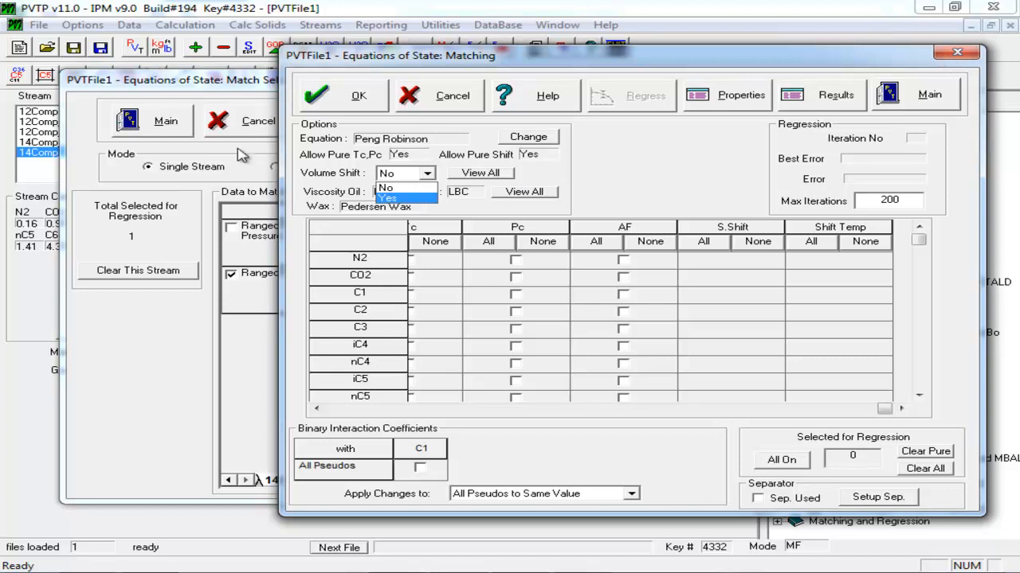
click(410, 104)
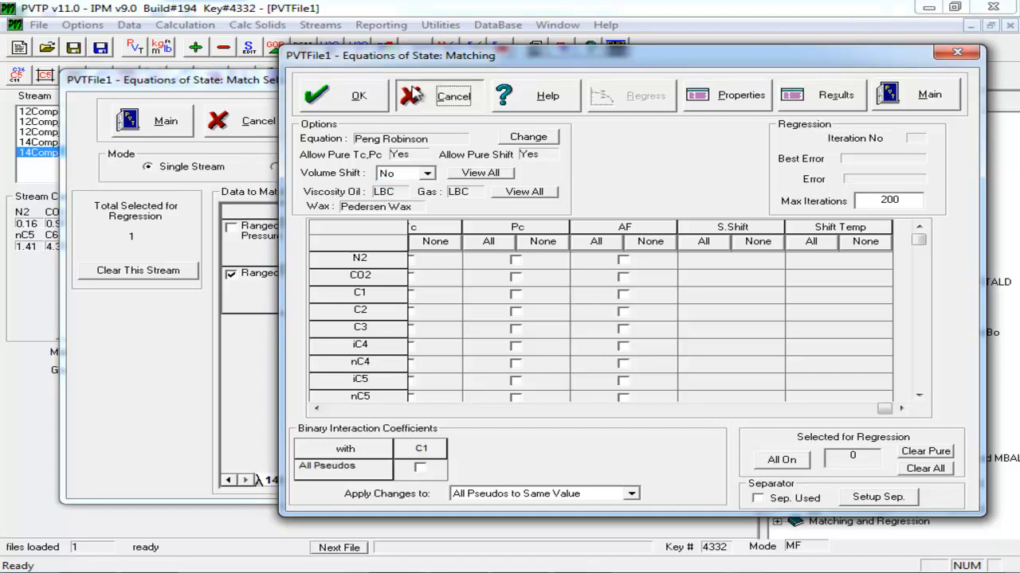
click(414, 94)
click(257, 184)
Step: Set the full stream volume shift of 14Comp_OD_Ps_ODs to Yes in the system options
click(83, 25)
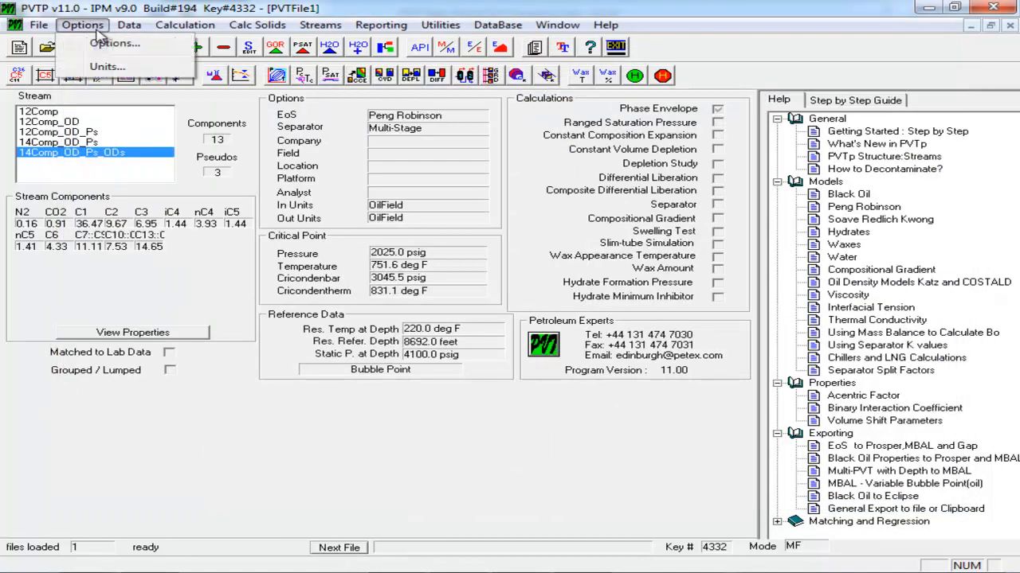
click(104, 43)
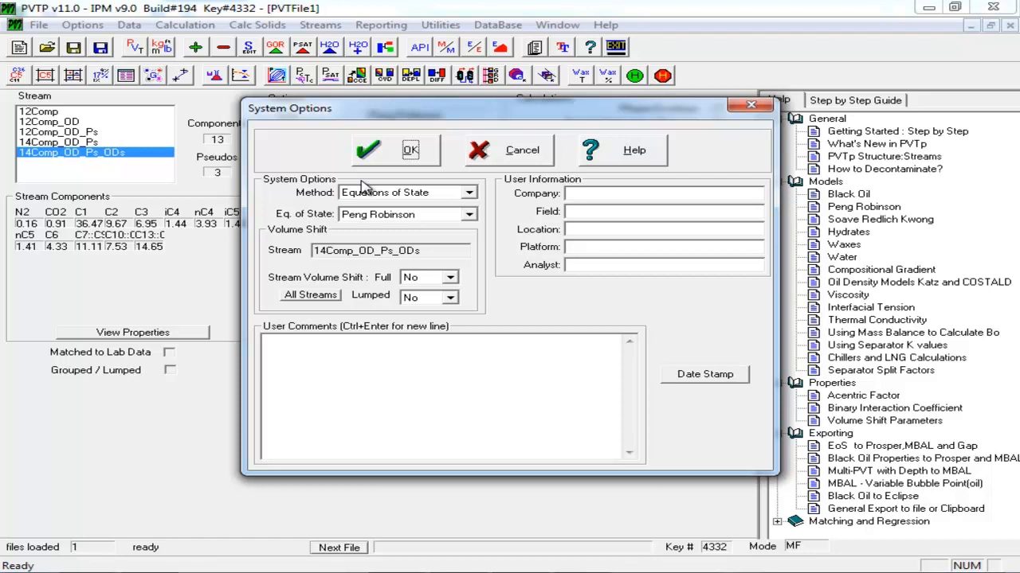
click(450, 277)
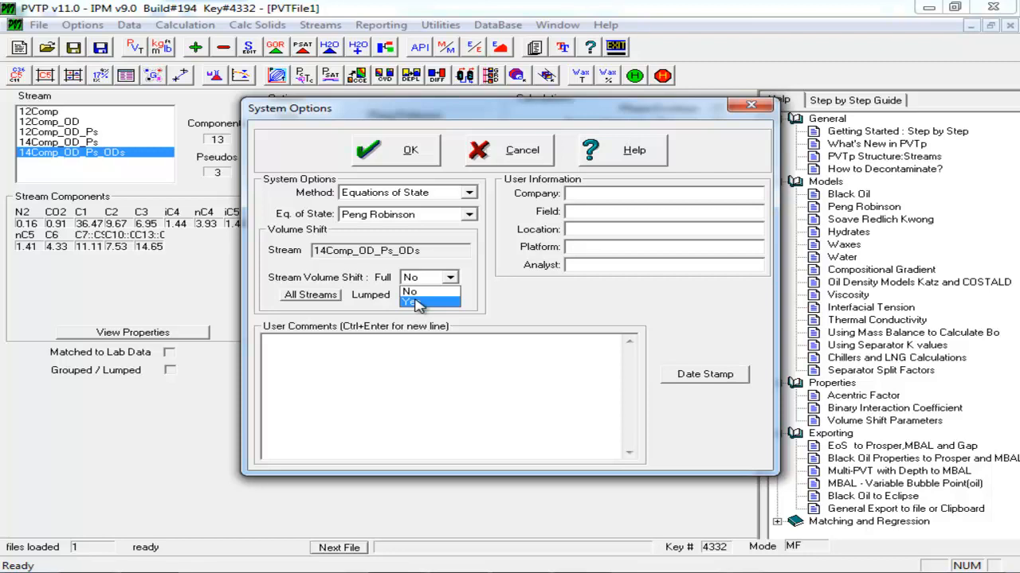
click(418, 302)
click(381, 153)
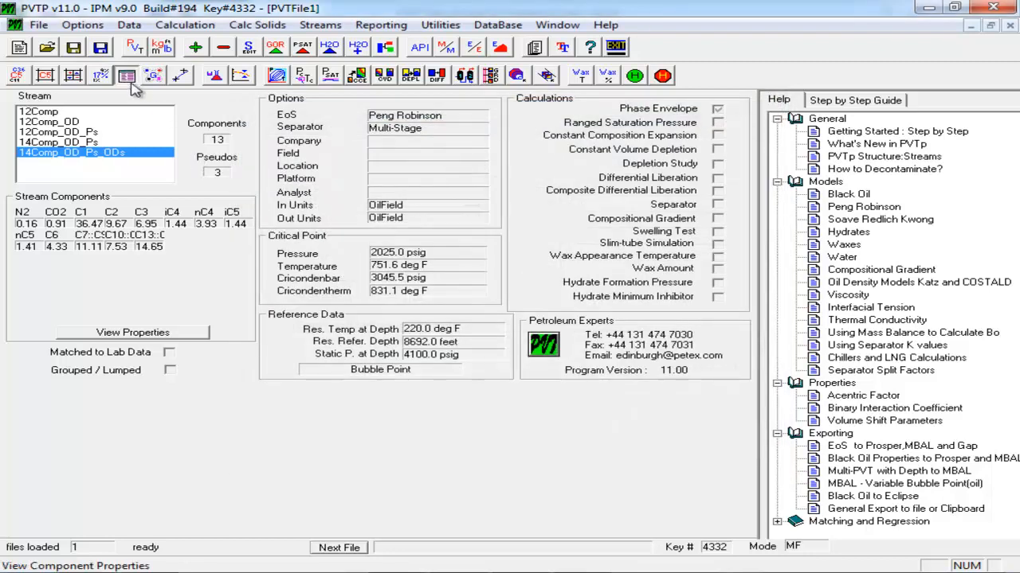
Step: Run quick calculations of the phase envelope and the saturation pressure at reference conditions for 14Comp_OD_Ps_ODs
click(125, 75)
click(658, 100)
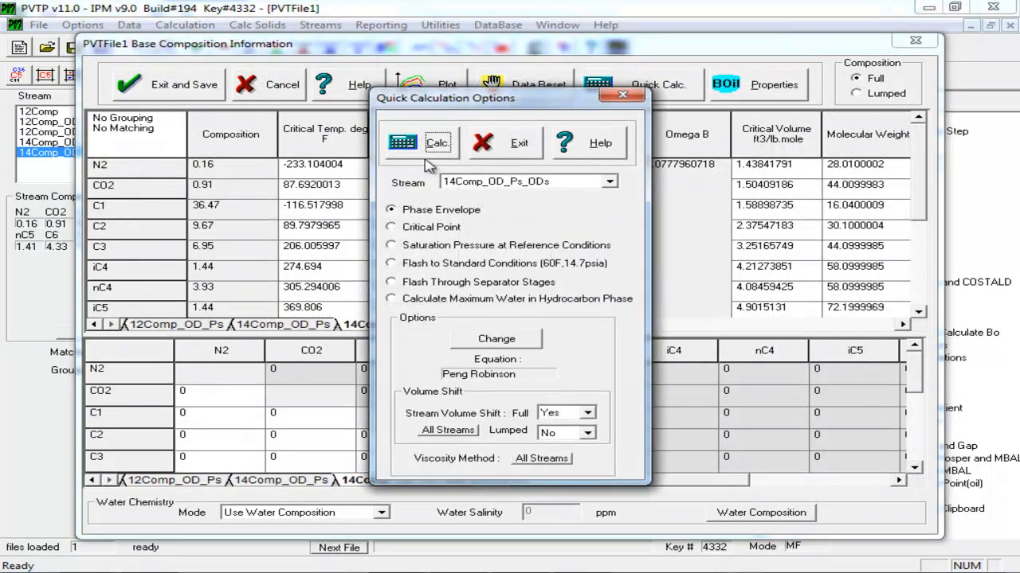
click(436, 141)
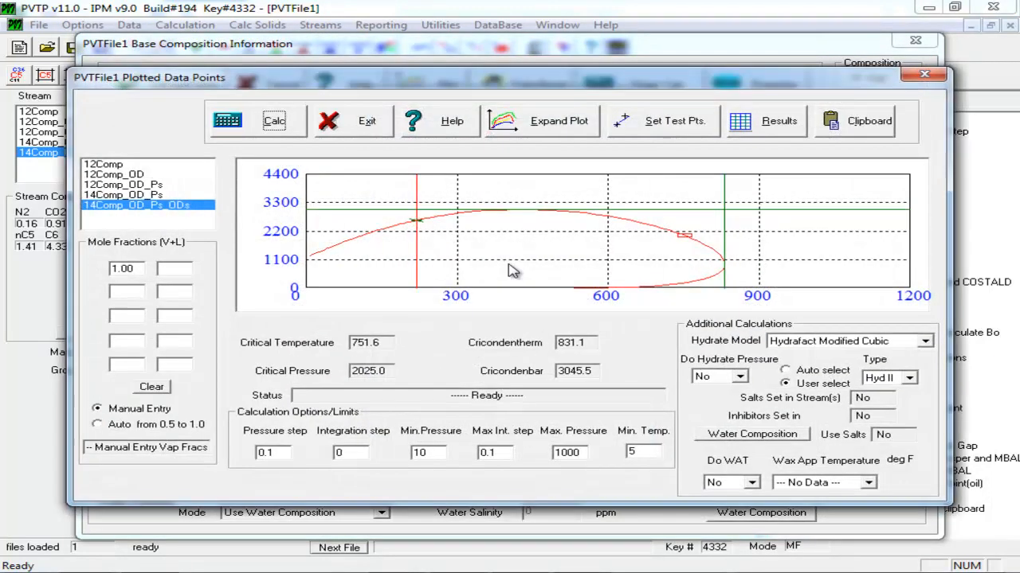
click(376, 119)
click(467, 249)
click(434, 145)
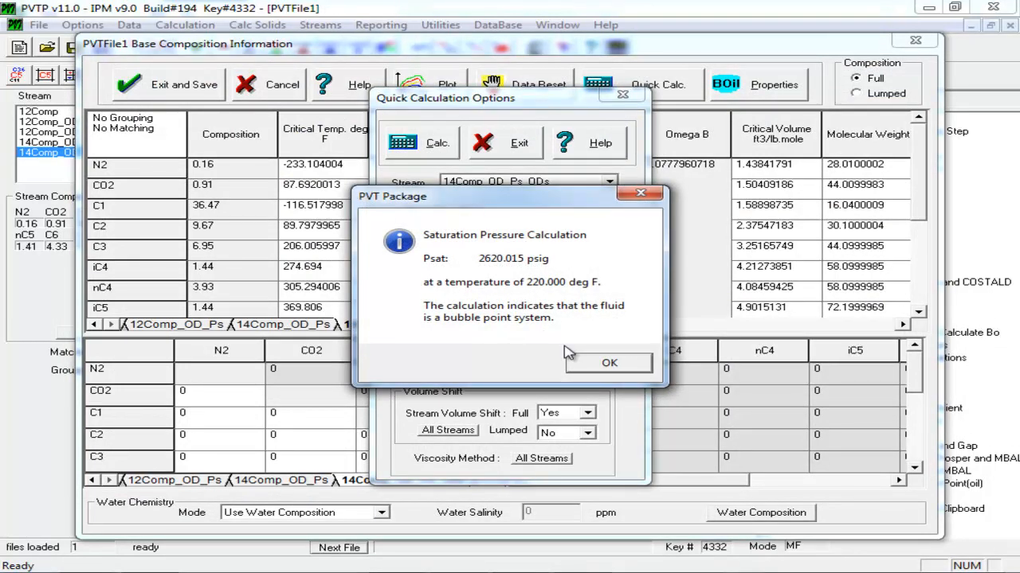
click(633, 196)
click(623, 94)
Step: Check the black oil properties of 14Comp_OD_Ps_ODs with a flash straight to stock tank
click(723, 86)
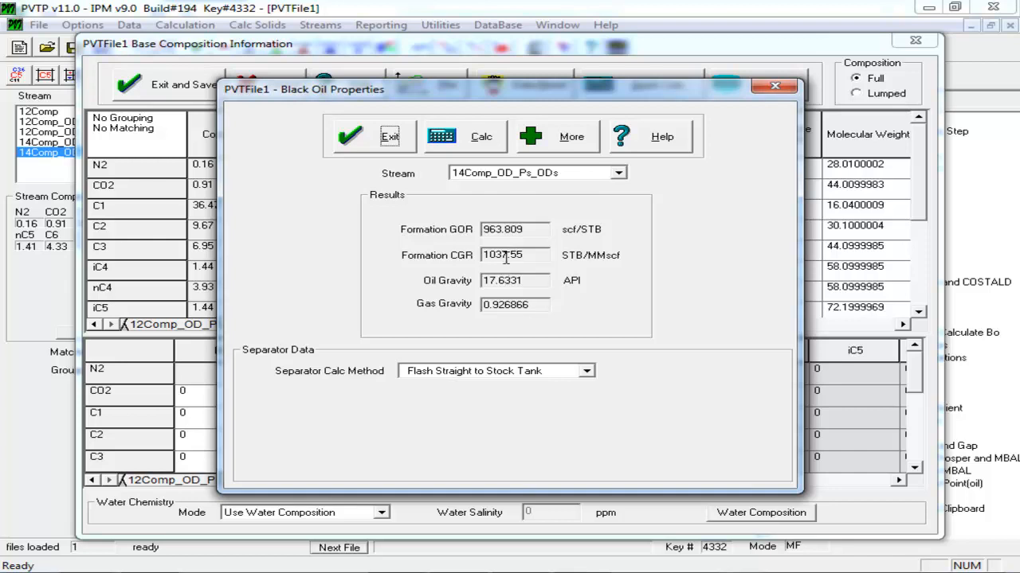
click(370, 134)
click(199, 88)
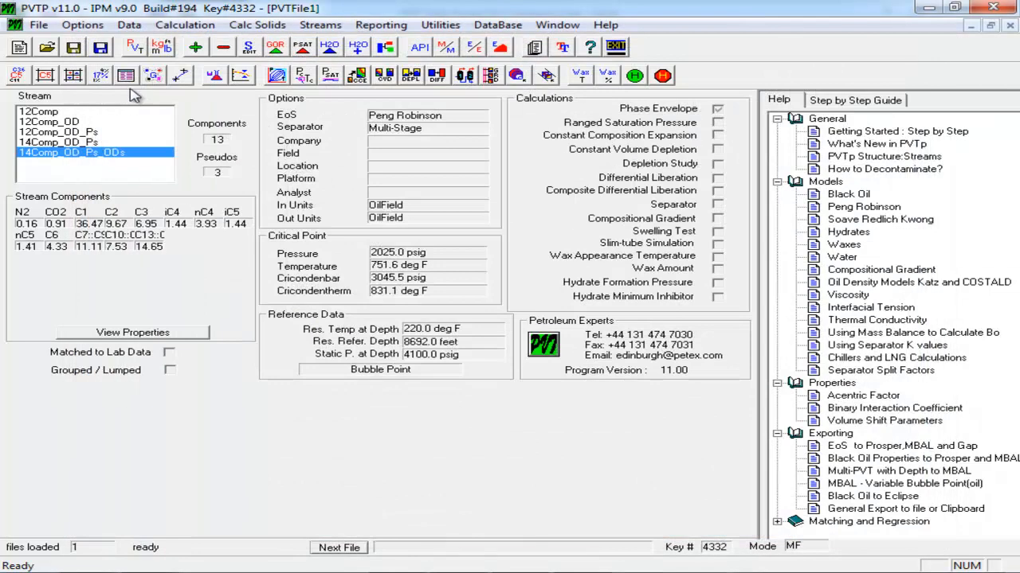
Step: Recalculate the pseudo-component properties of 14Comp_OD_Ps_ODs and auto match their densities via boiling points
click(103, 75)
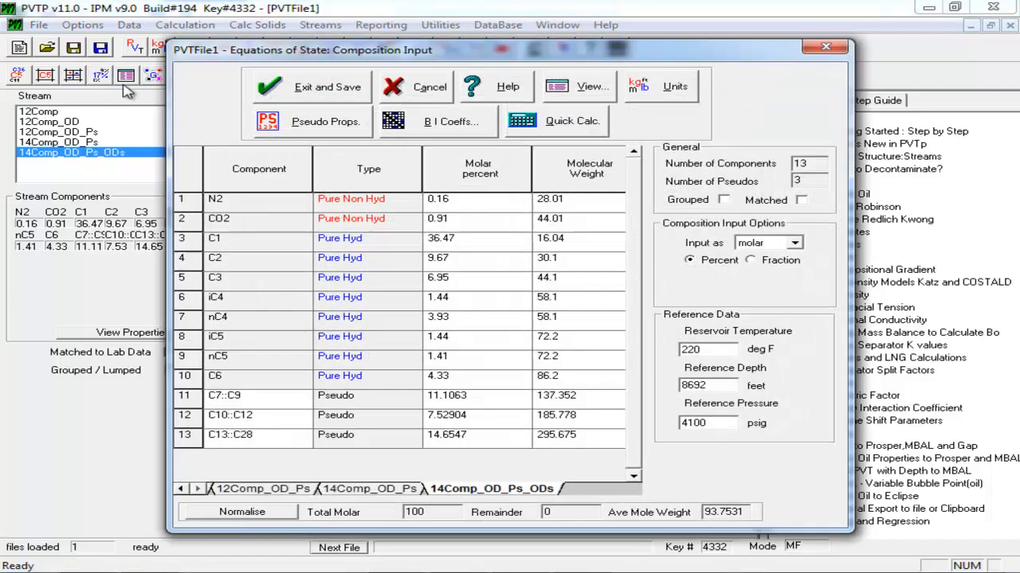
click(336, 130)
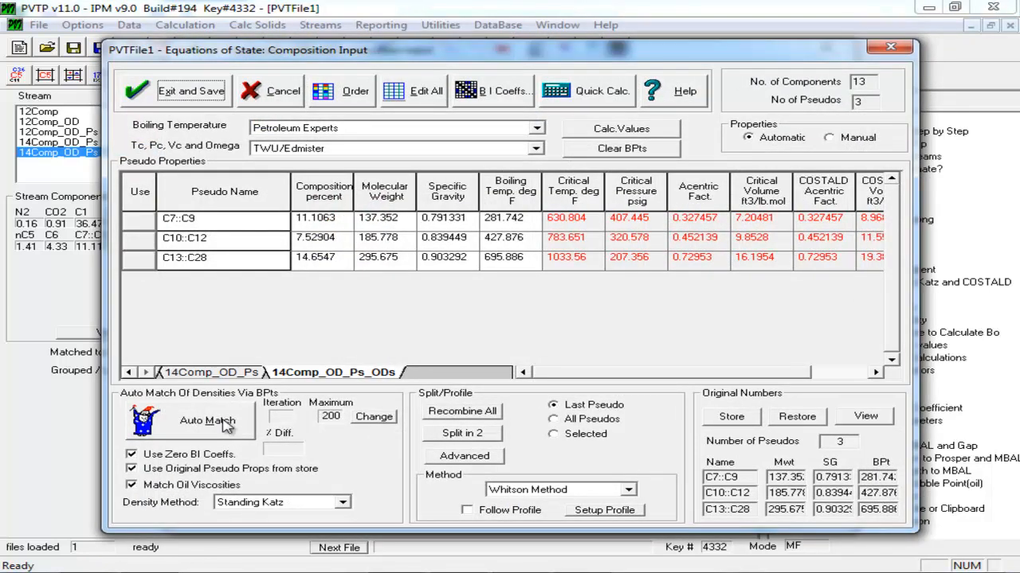
click(605, 132)
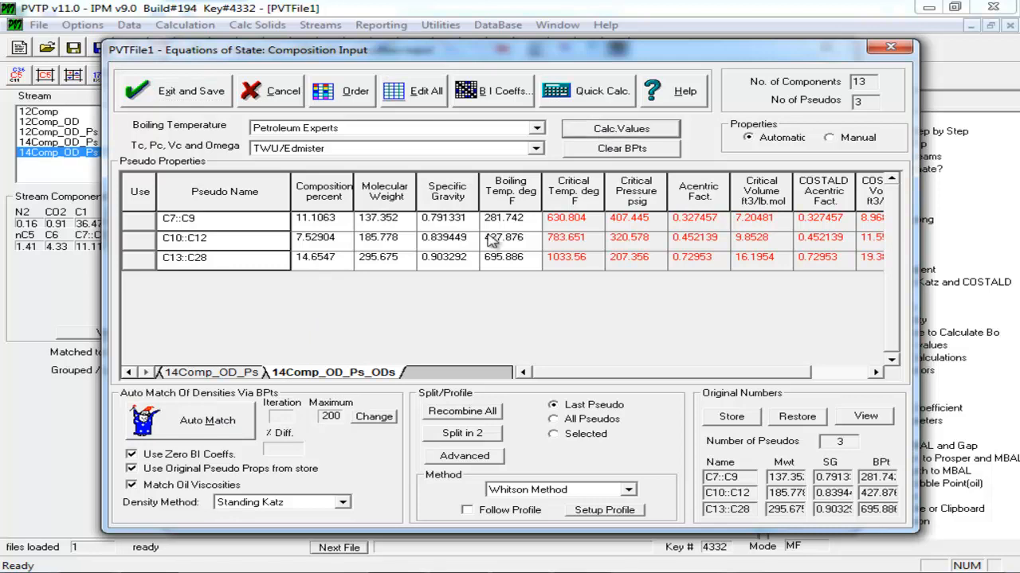
click(217, 427)
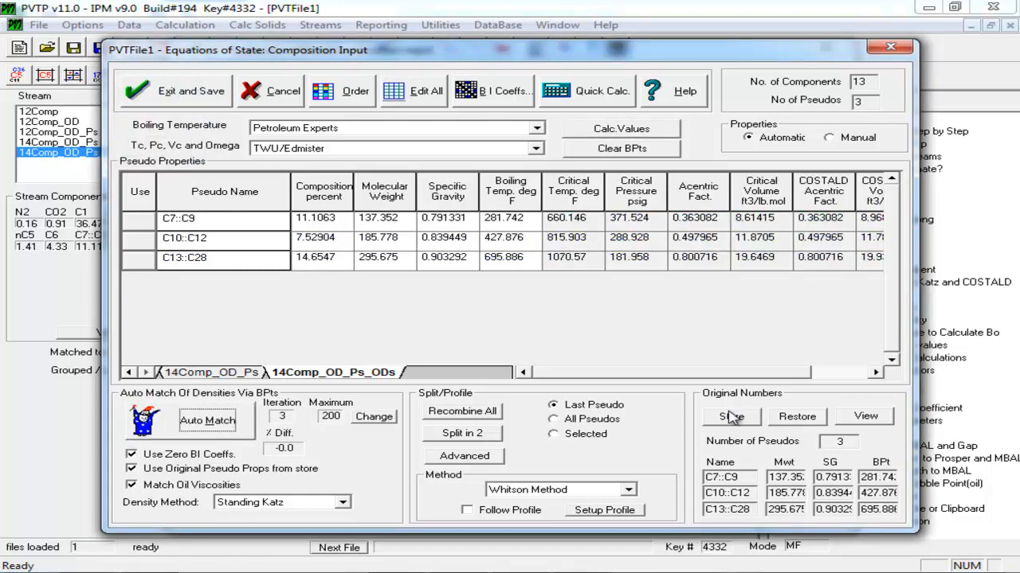
Step: Store the auto-matched pseudo properties over the existing pseudo archive data and save the composition
click(738, 418)
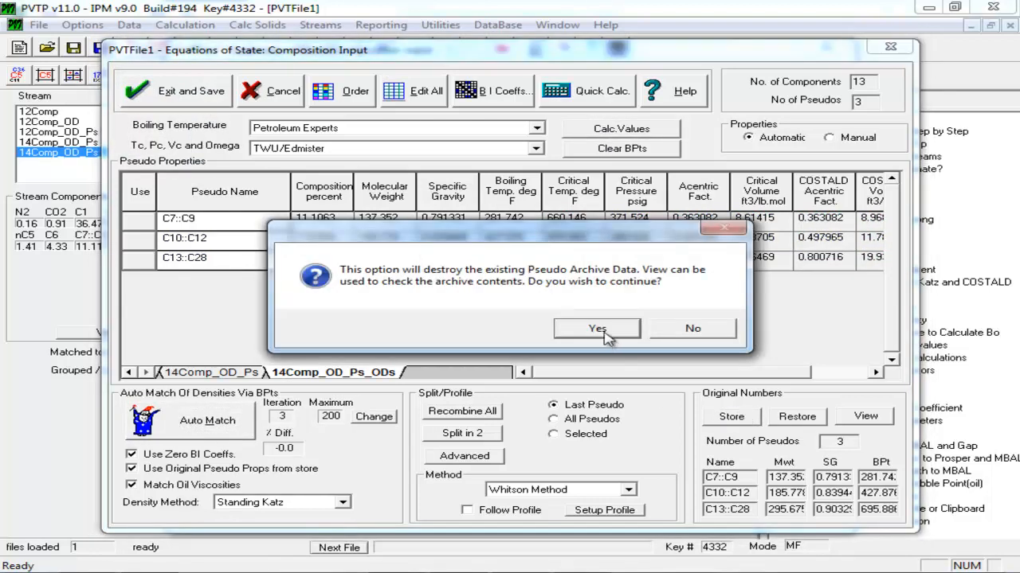
click(605, 335)
click(186, 109)
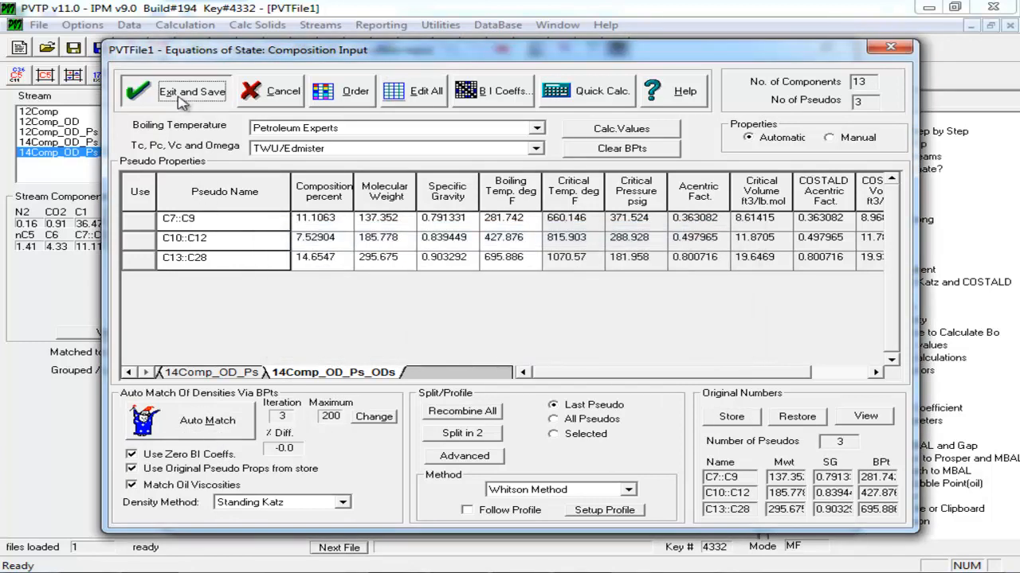
click(214, 106)
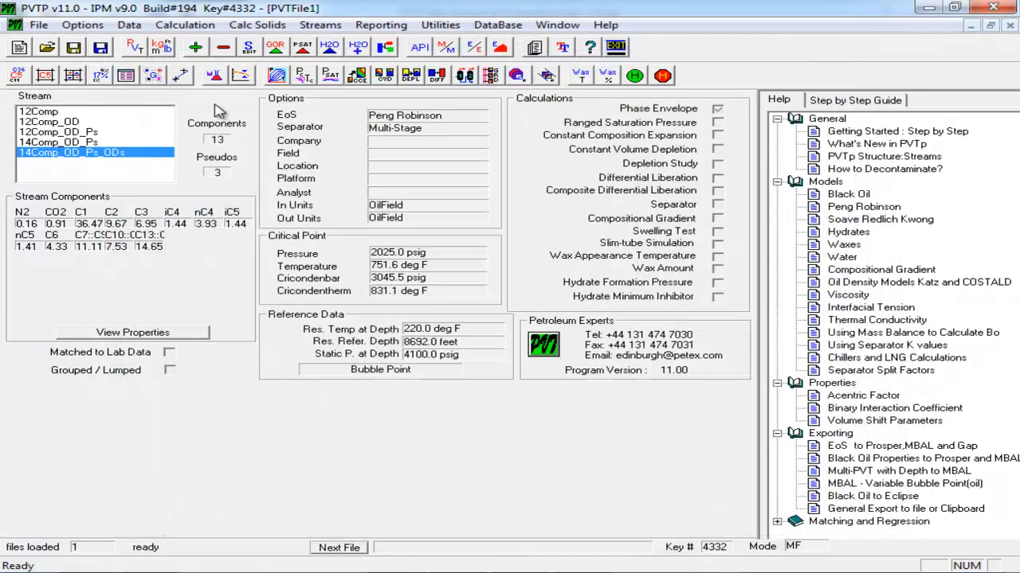
Step: Recheck the black oil GOR and gravities of 14Comp_OD_Ps_ODs using the auto-matched pseudo properties
click(126, 74)
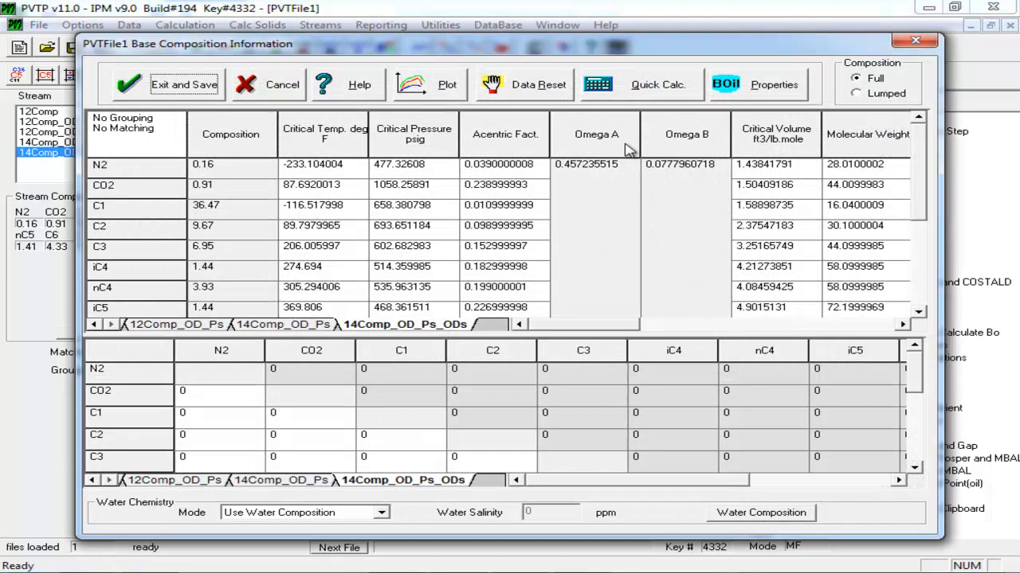
click(719, 86)
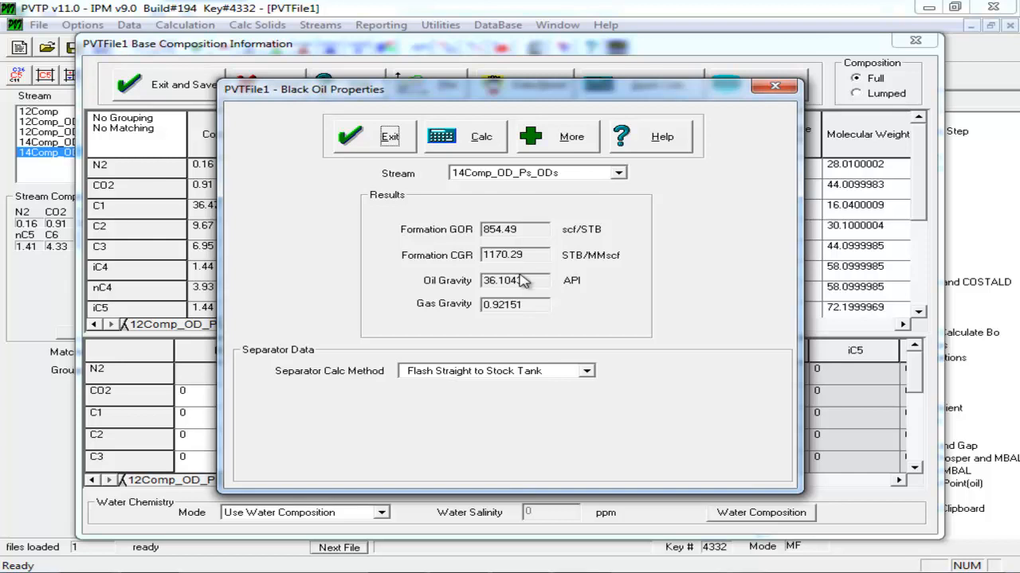
click(775, 86)
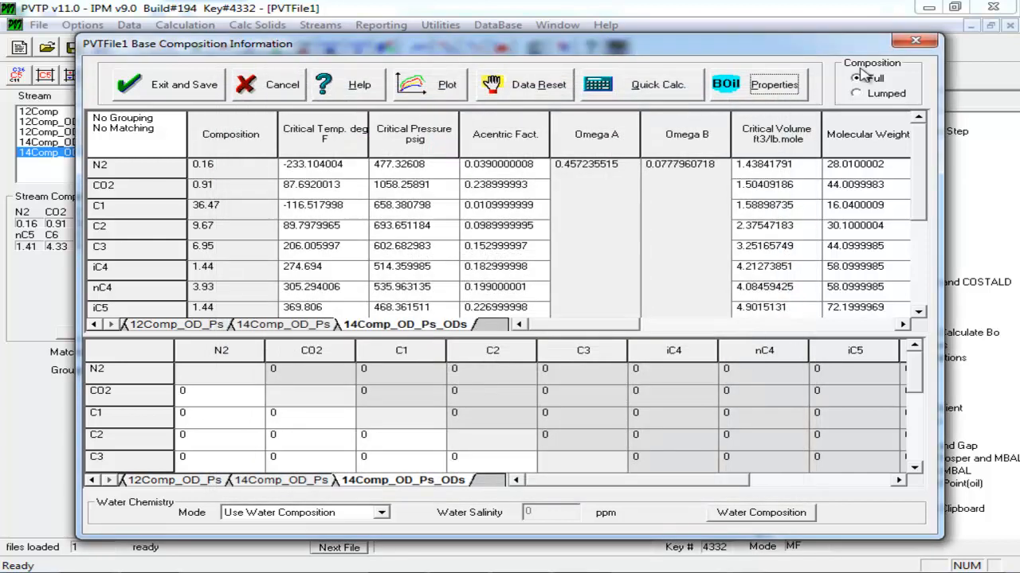
click(931, 41)
Step: Check the volume shift setting of 14Comp_OD_Ps_ODs, and open its regression matching with density at saturation as the only selected data
click(132, 48)
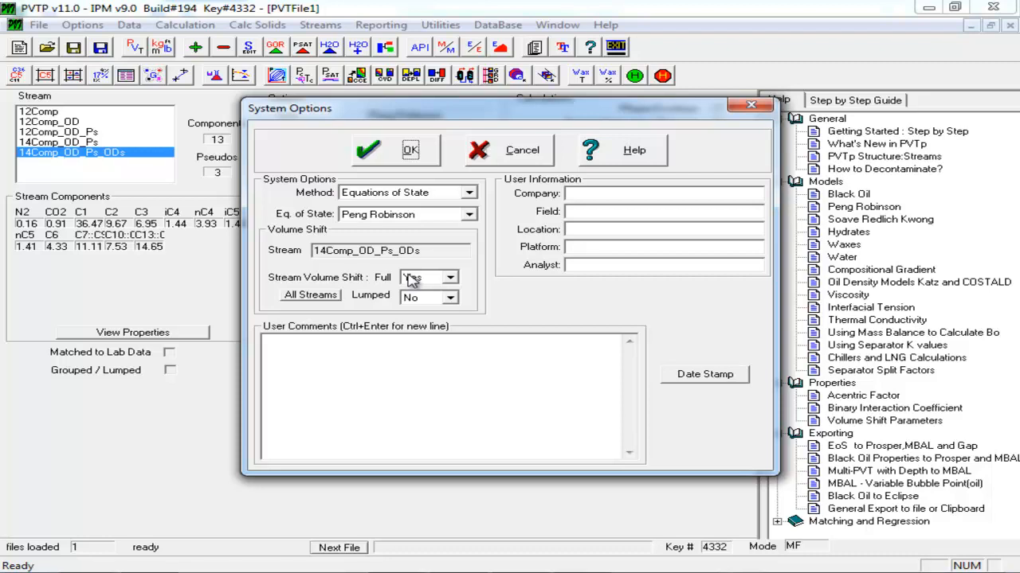
click(488, 157)
click(242, 76)
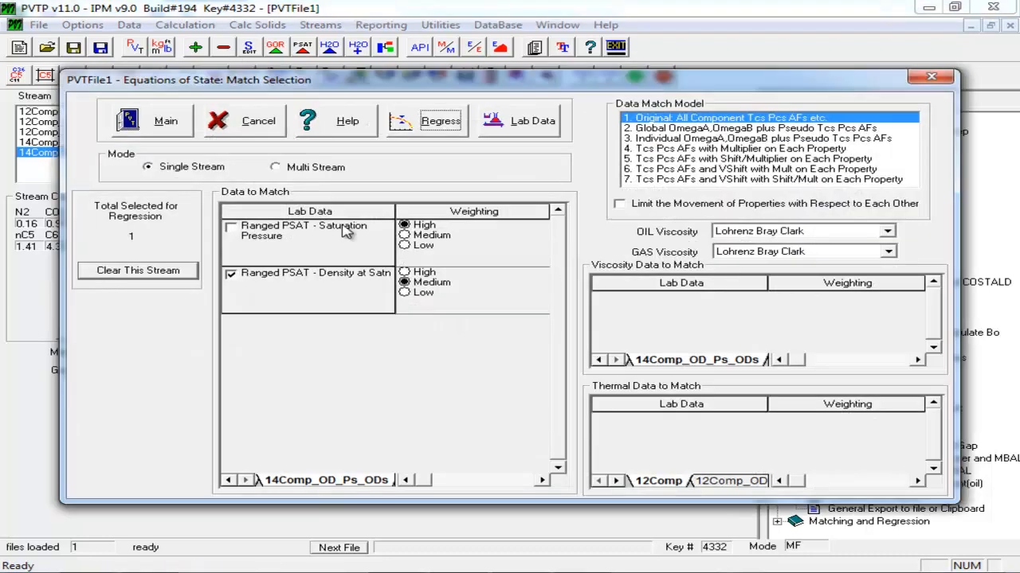
click(411, 129)
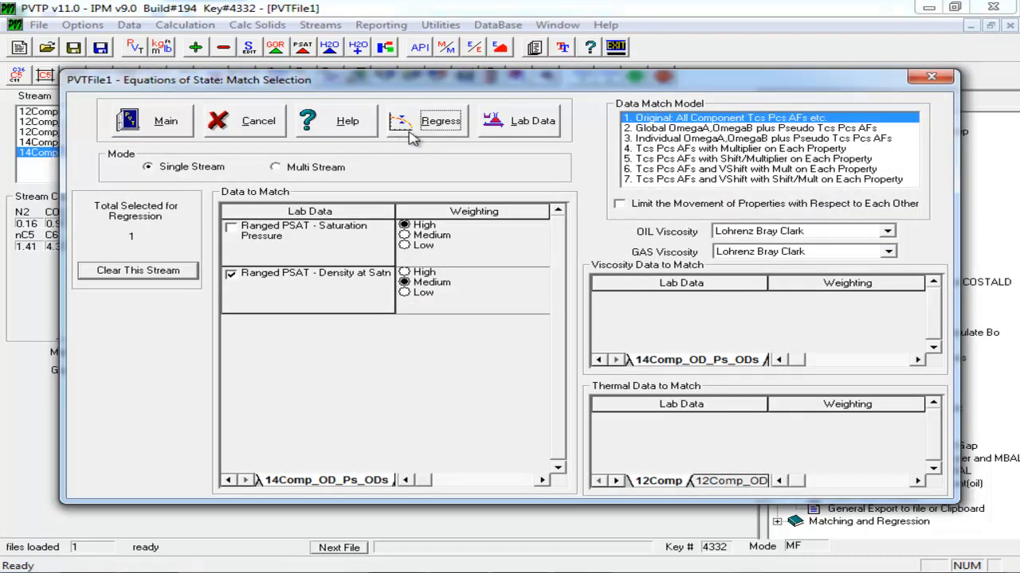
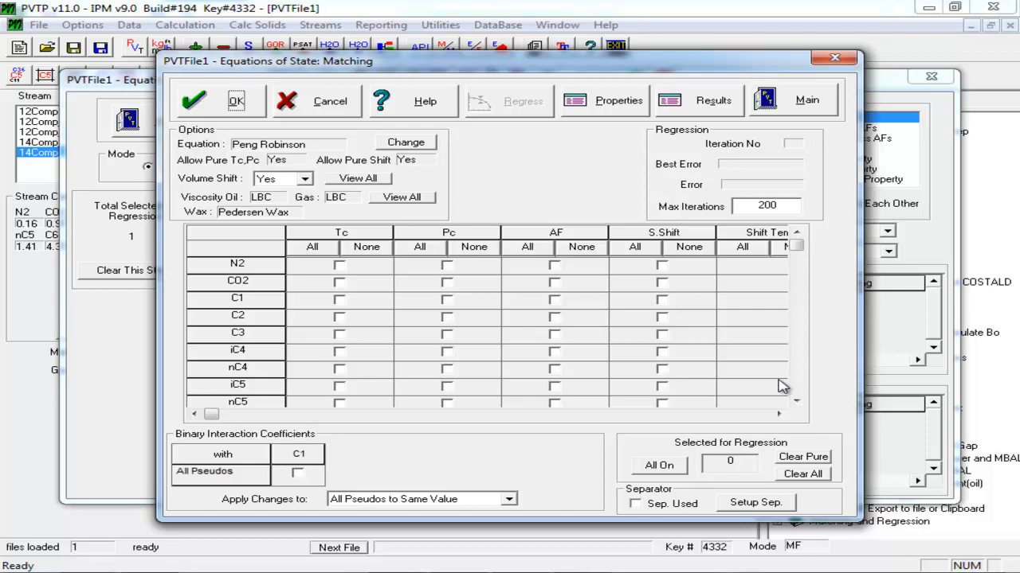
Step: Select S.Shift of the pseudo-components C7::C9, C10::C12 and C13::C28 as the regression variables
click(797, 401)
click(796, 402)
click(797, 401)
click(796, 401)
click(797, 401)
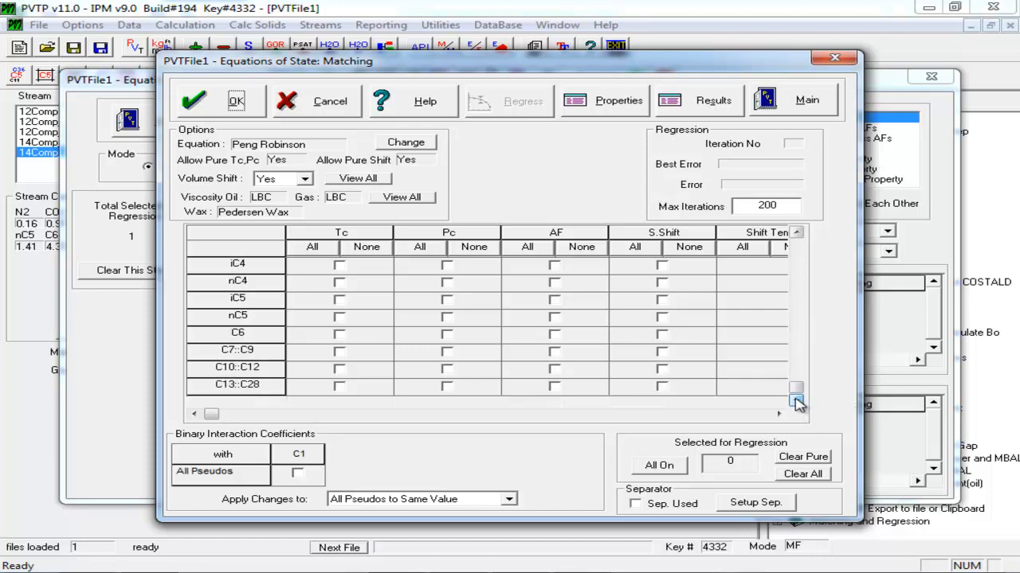
click(671, 388)
click(667, 370)
click(667, 354)
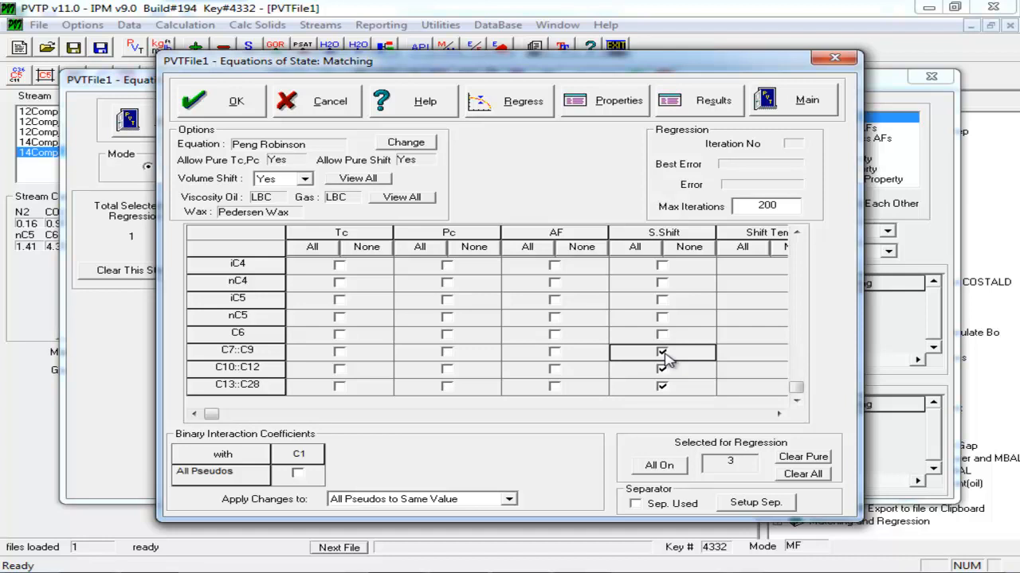
drag(607, 70, 642, 322)
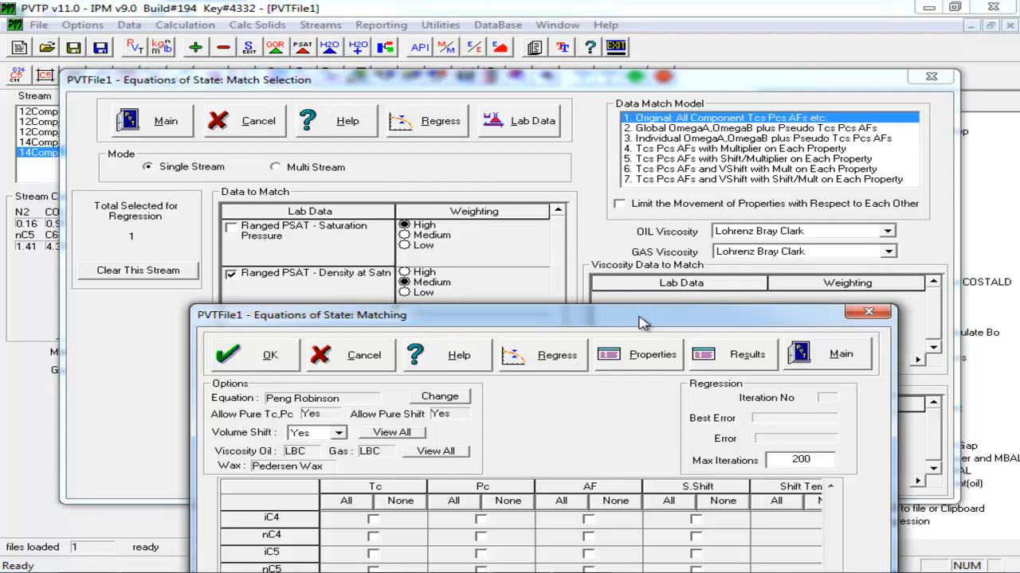
drag(643, 323, 606, 67)
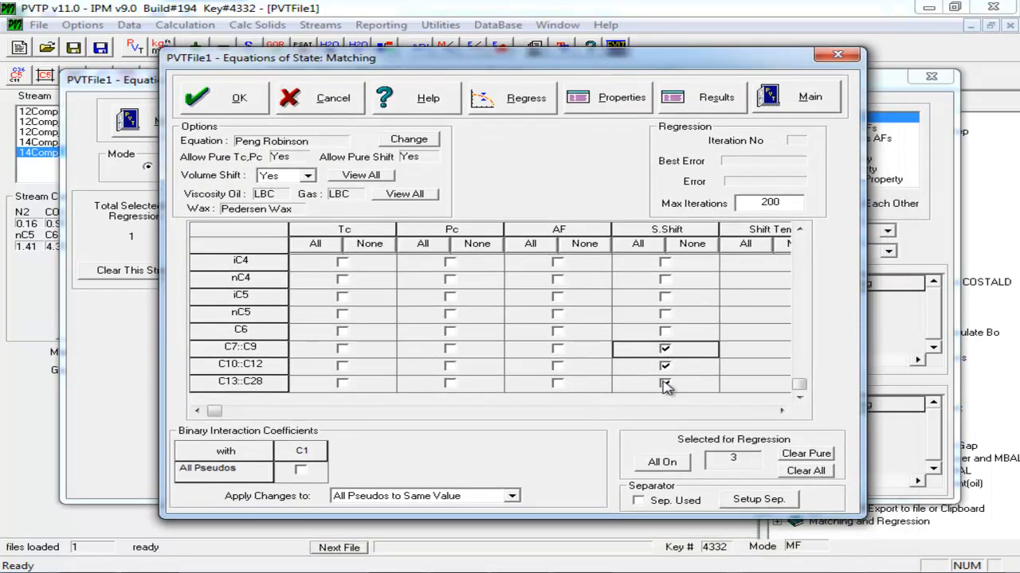
Step: Try a regression on density at saturation alone, check its saturation pressure at reference conditions, and discard the result
click(526, 99)
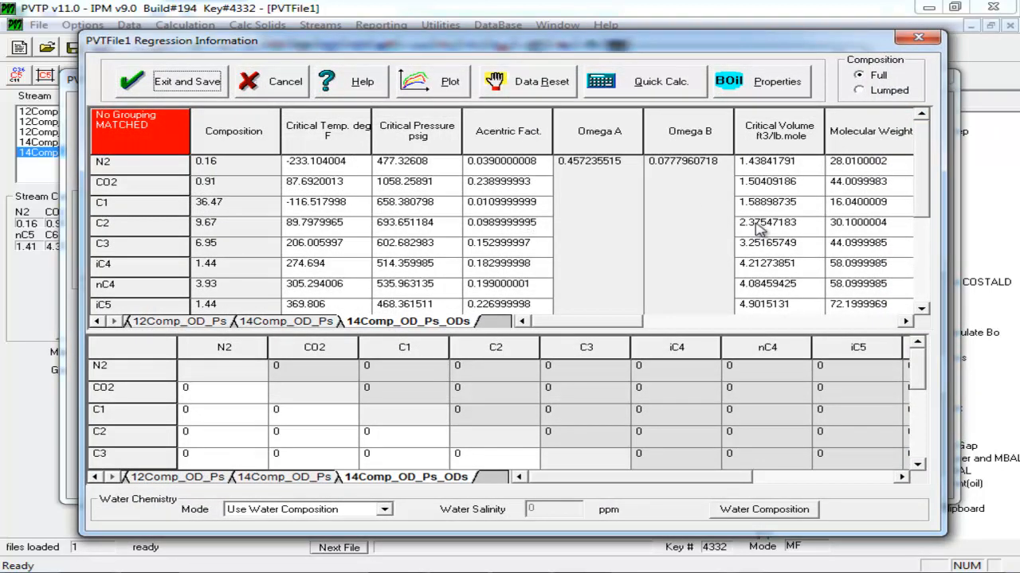
click(682, 90)
key(Escape)
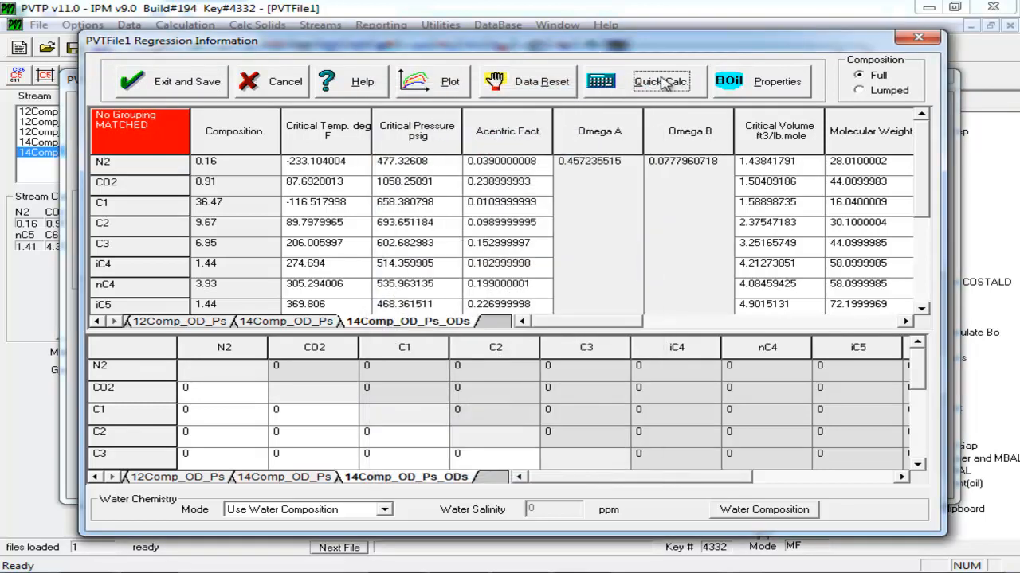
click(664, 84)
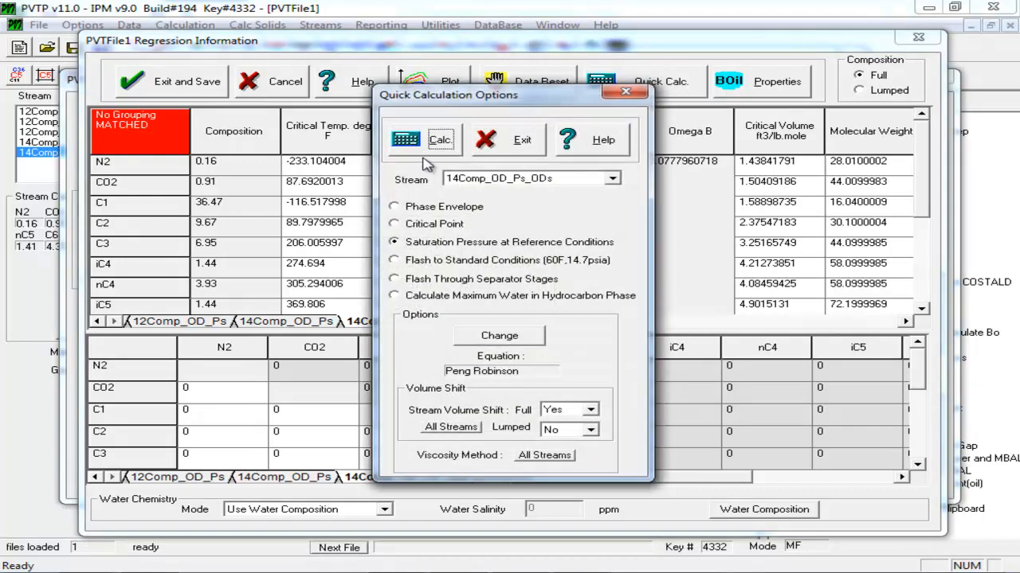
click(425, 154)
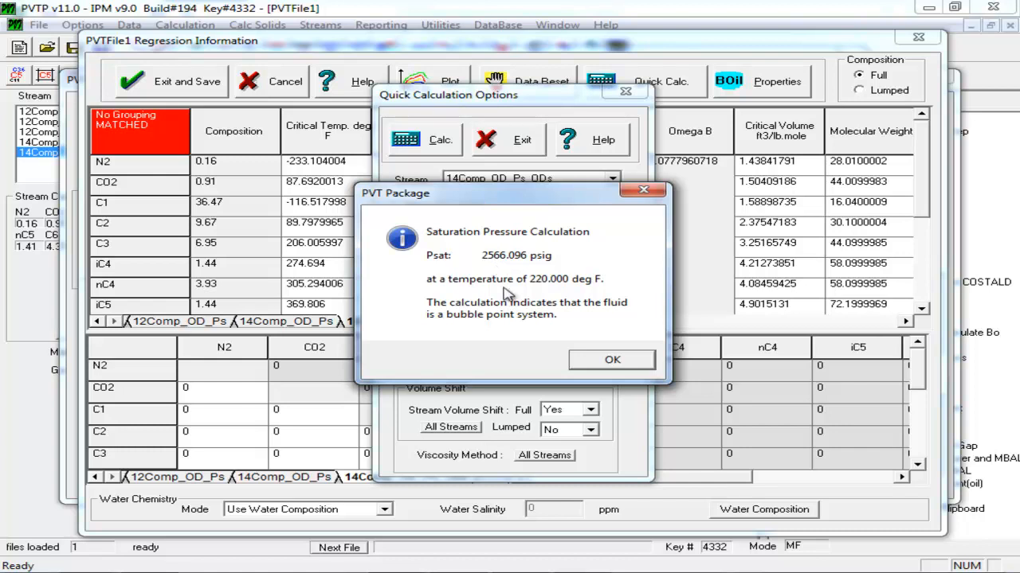
click(612, 359)
click(496, 137)
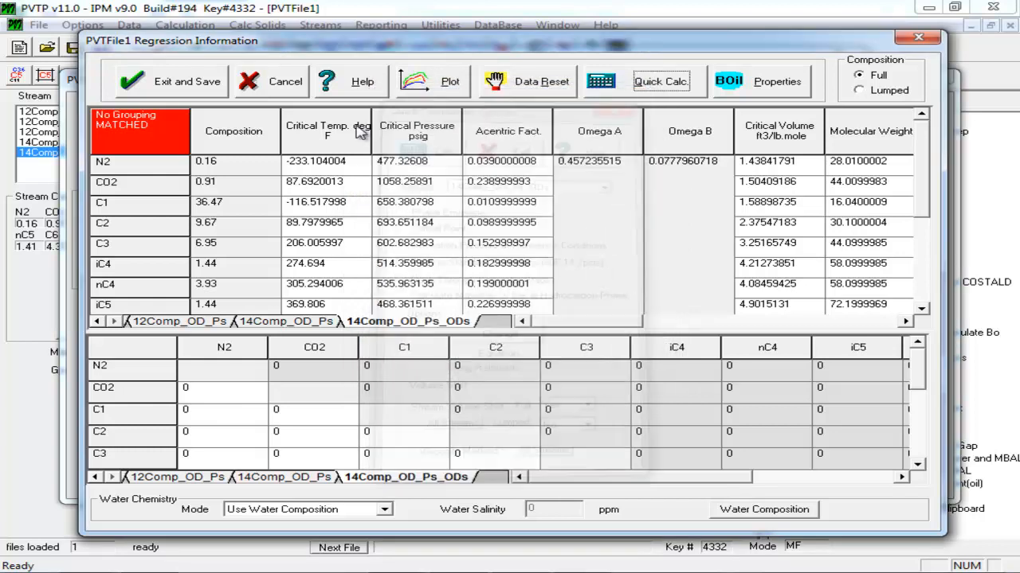
click(302, 94)
click(324, 102)
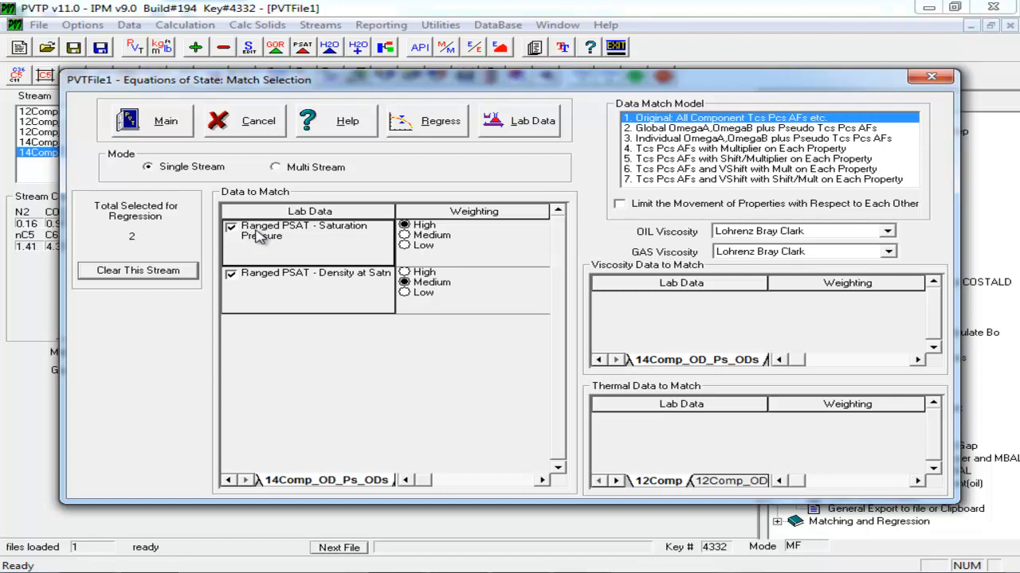
Step: Regress on saturation pressure as well as density, adding the C1 to C13::C28 binary interaction coefficient with Last Pseudo Only
click(415, 135)
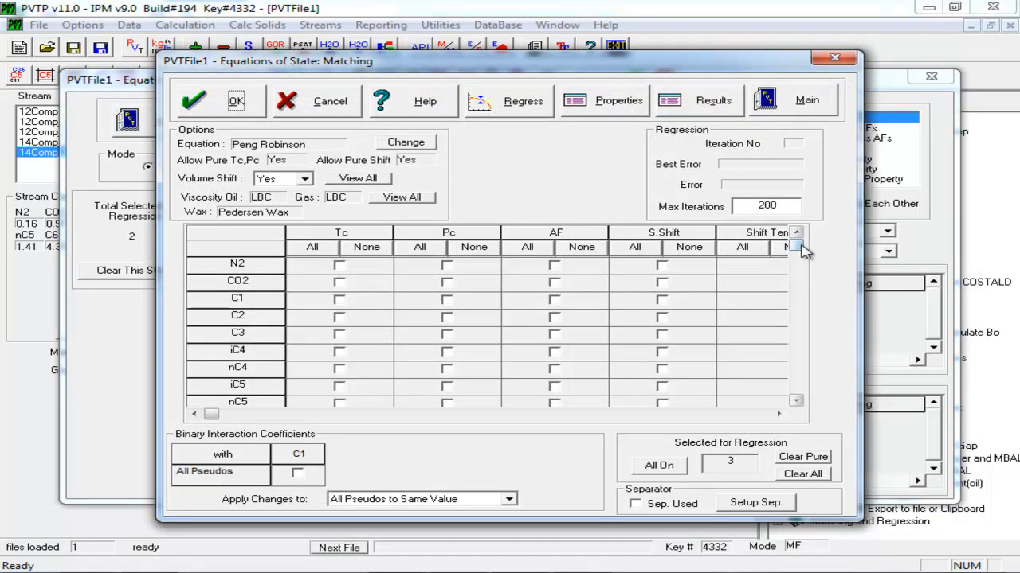
drag(797, 246, 797, 385)
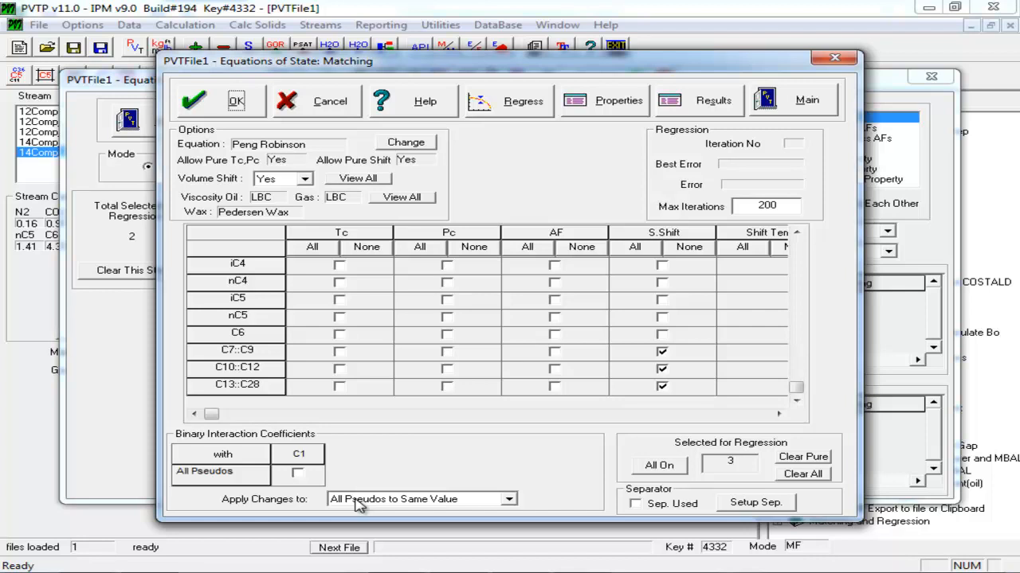
click(356, 503)
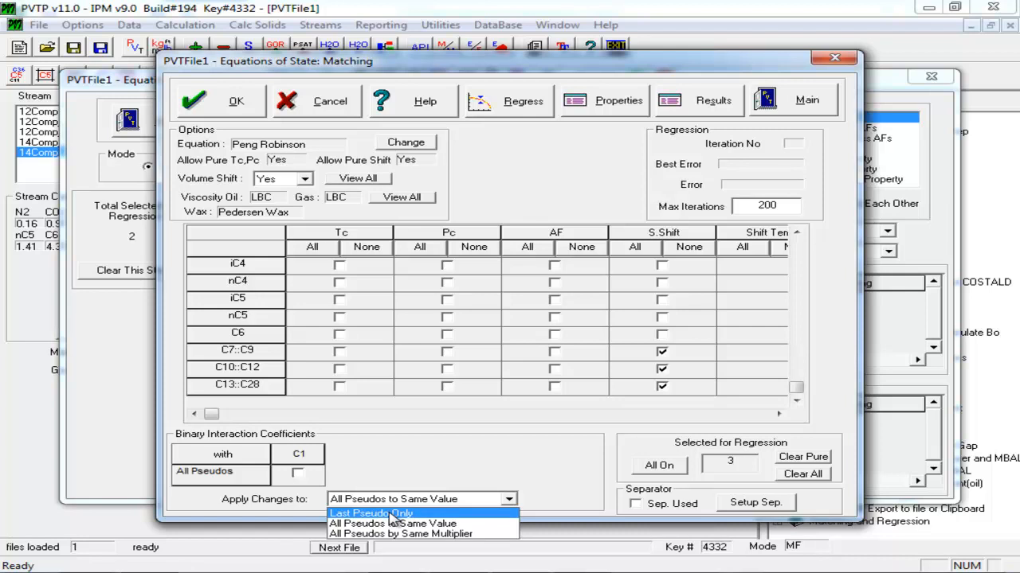
click(390, 514)
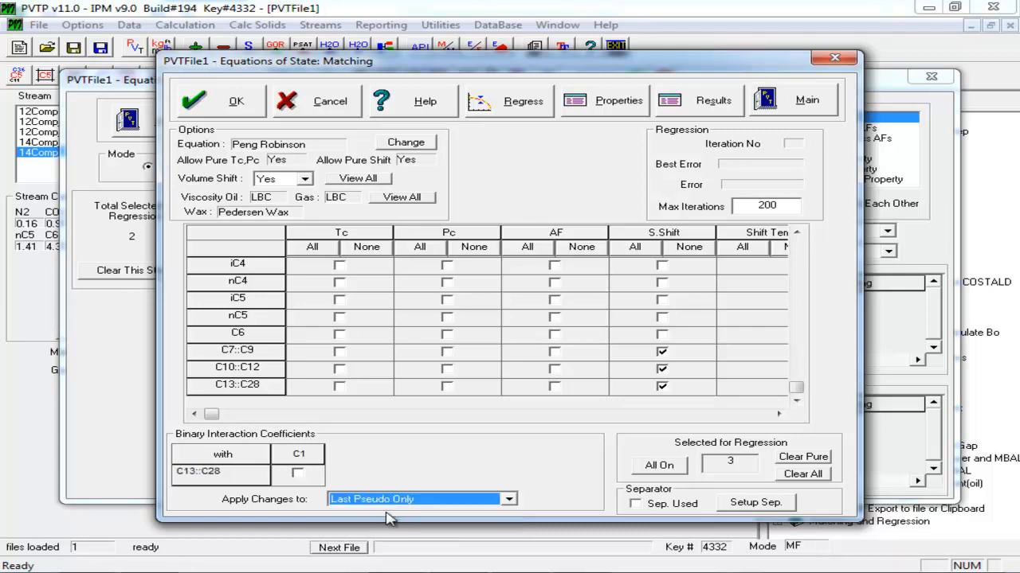
click(296, 475)
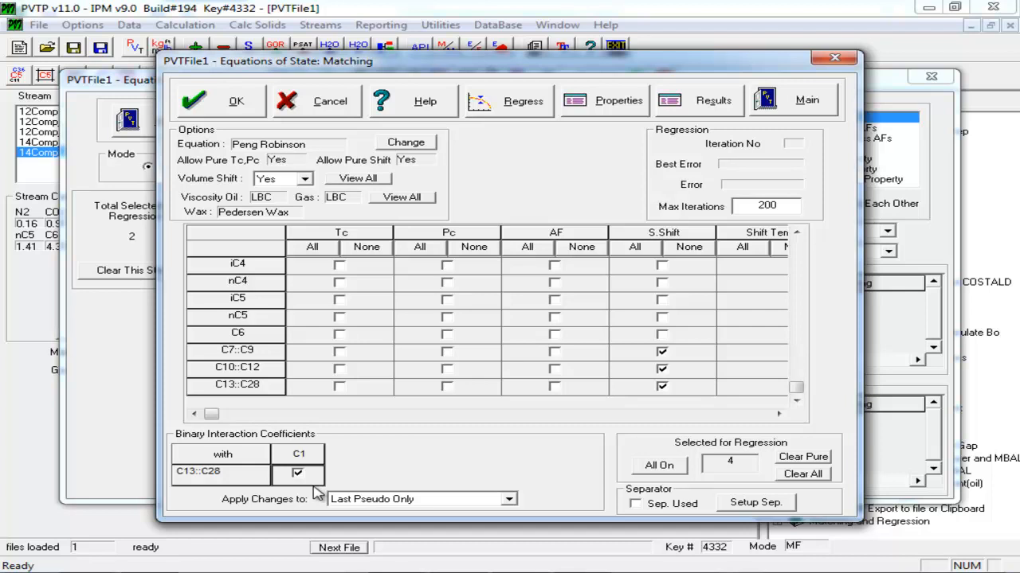
click(525, 106)
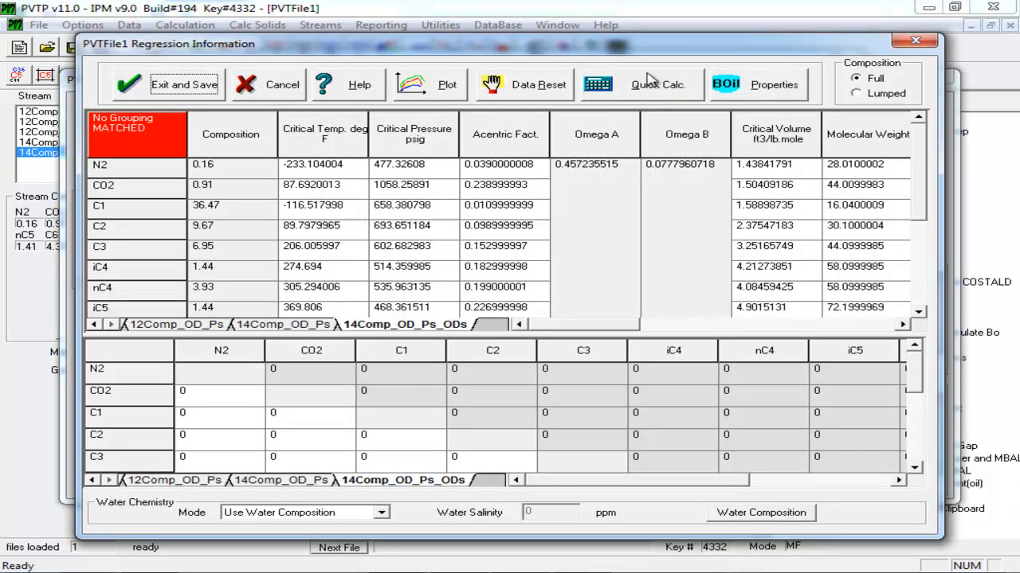
Step: Review the regressed pseudo-component binary interaction coefficients and calculate the saturation pressure at reference conditions
drag(916, 384, 917, 467)
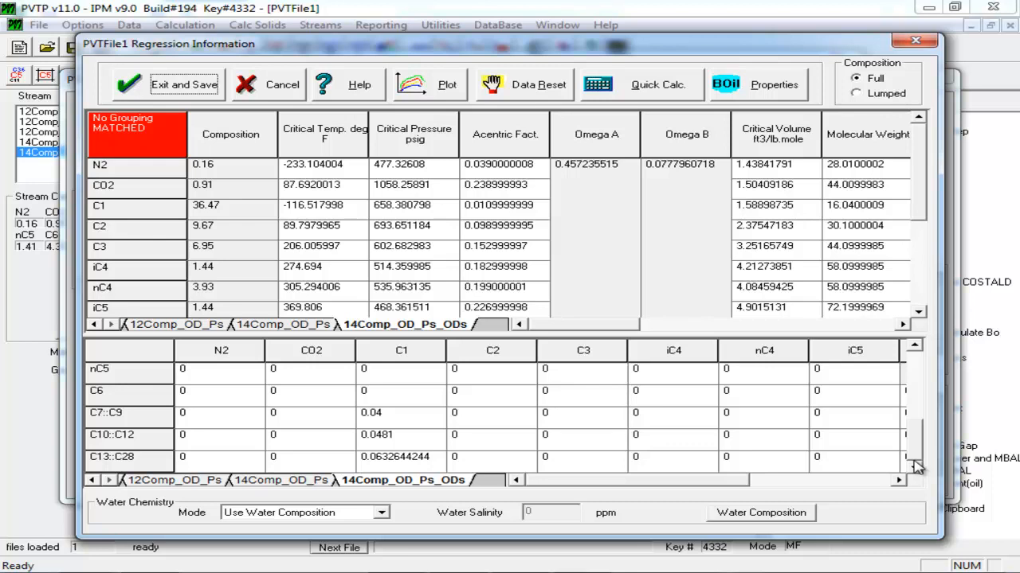
click(687, 92)
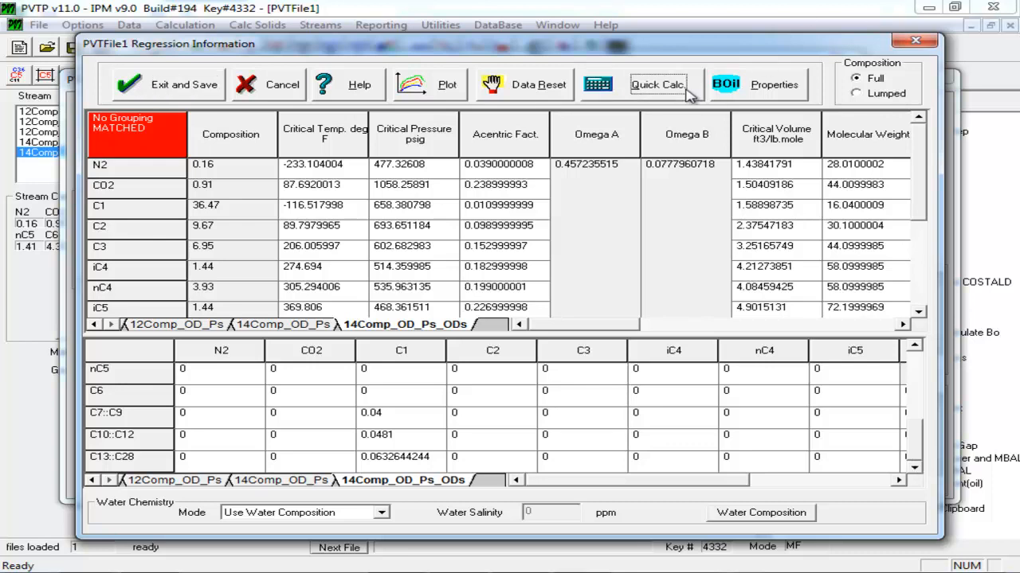
click(439, 146)
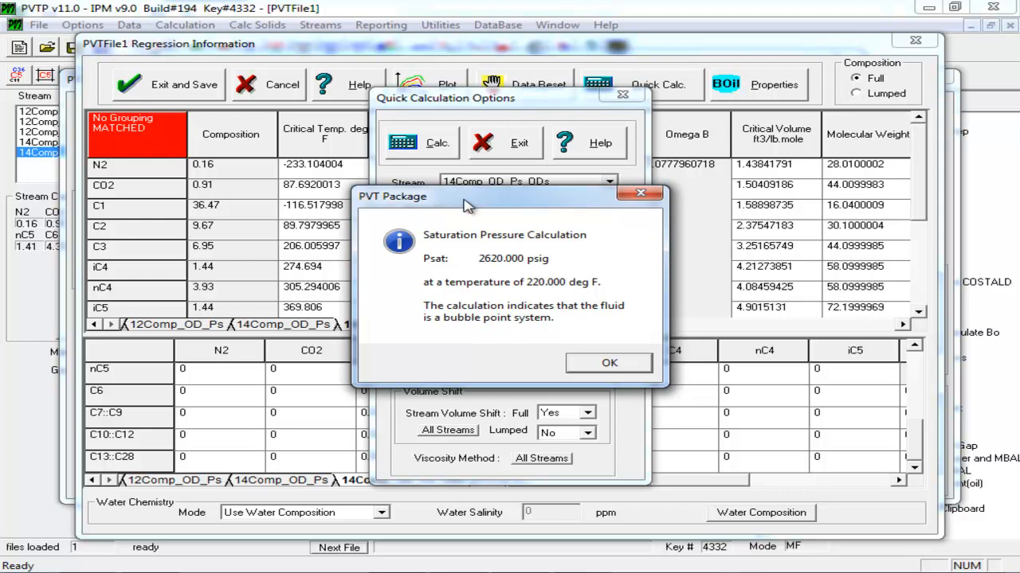
click(606, 363)
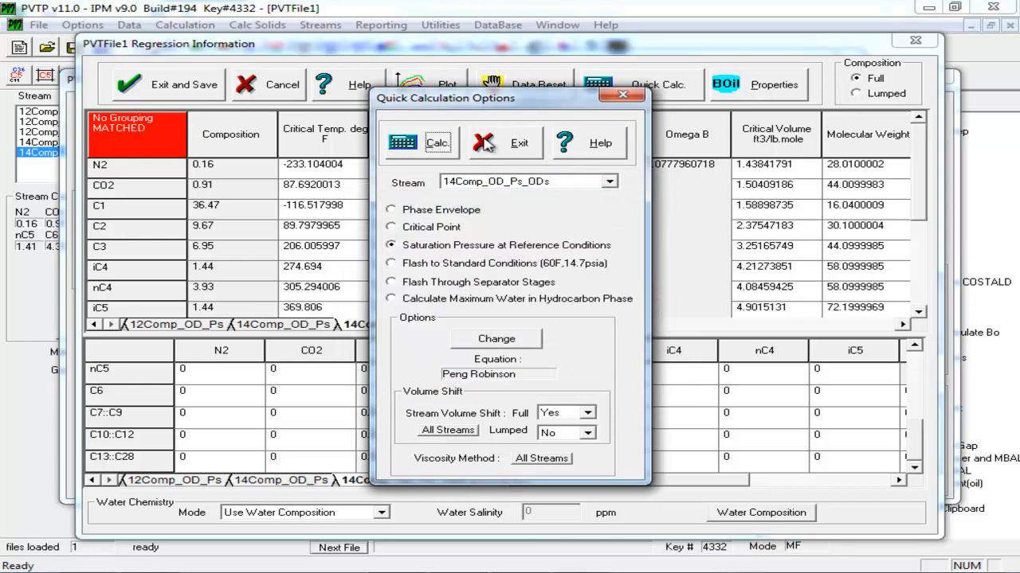
click(511, 144)
Step: Check the black oil properties of the regressed 14Comp_OD_Ps_ODs and save the matched composition
click(760, 85)
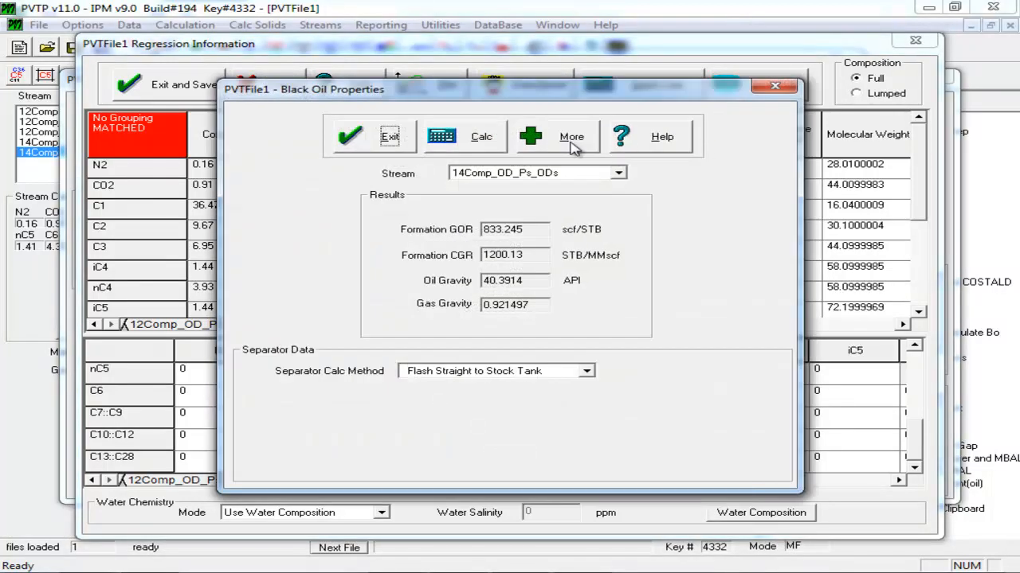
click(391, 139)
click(210, 90)
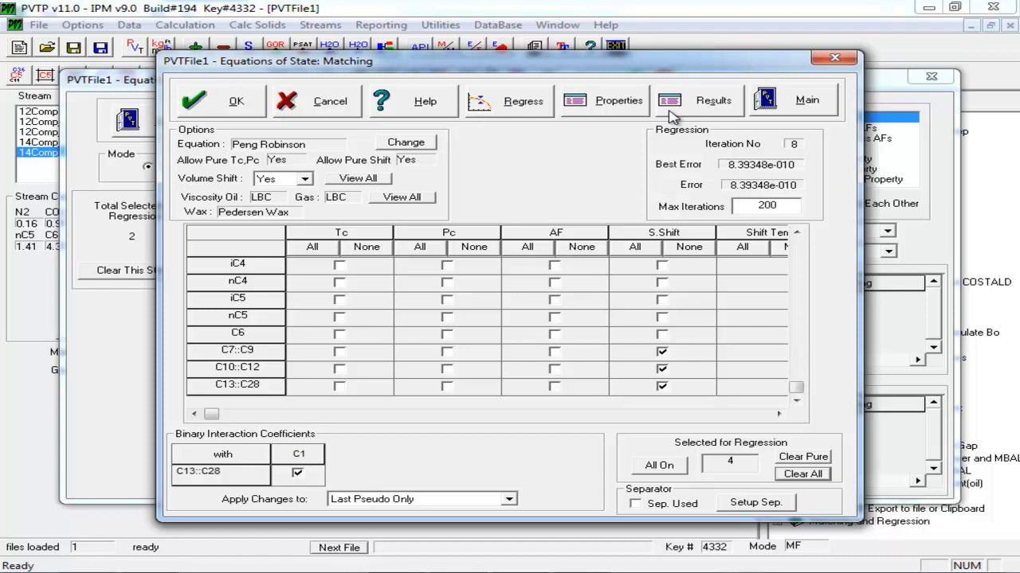
Step: Review the regression error details for saturation pressure and density at saturation, and accept the match back to the main window
click(671, 116)
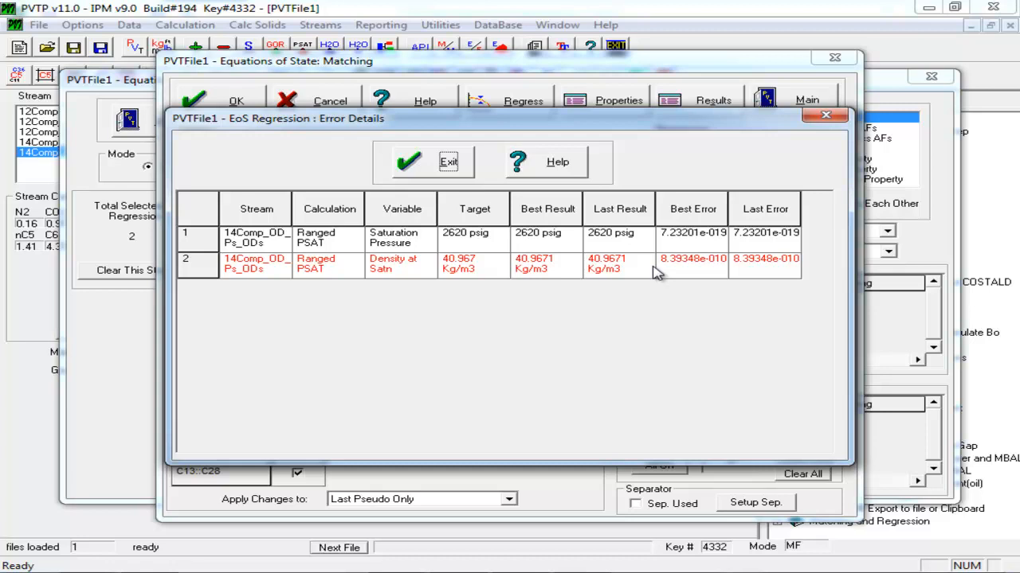
click(445, 165)
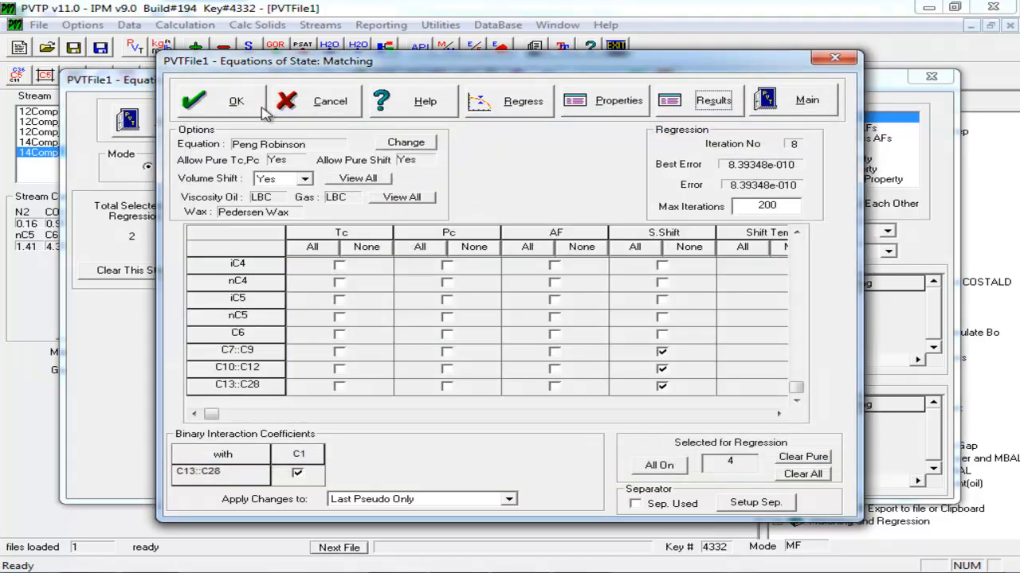
click(262, 107)
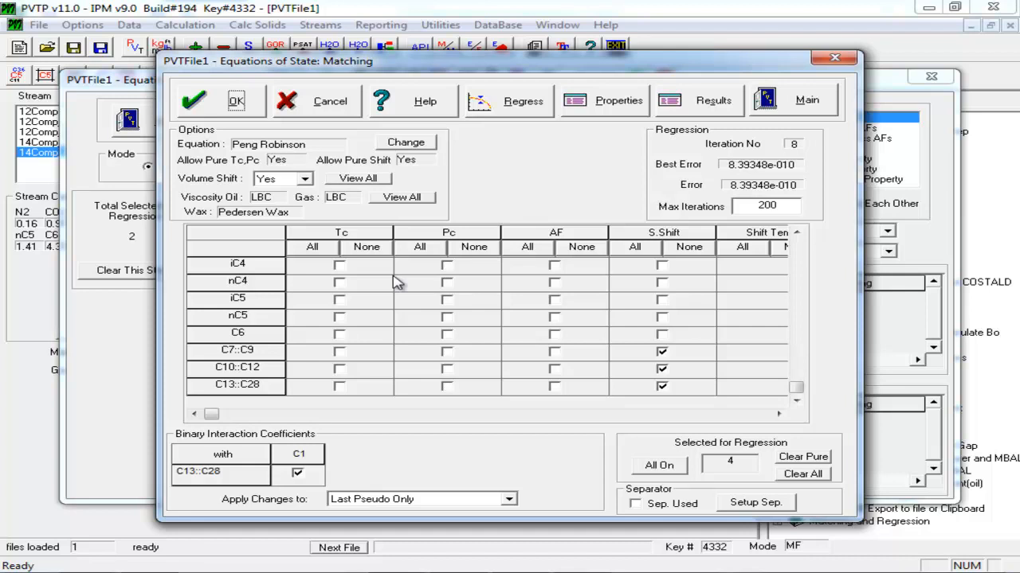
click(236, 100)
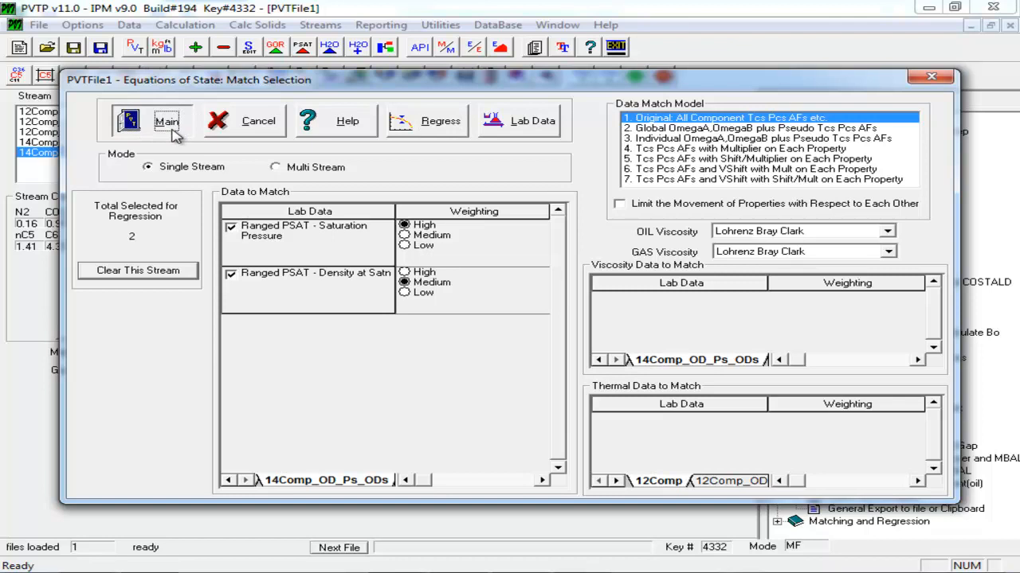
click(167, 122)
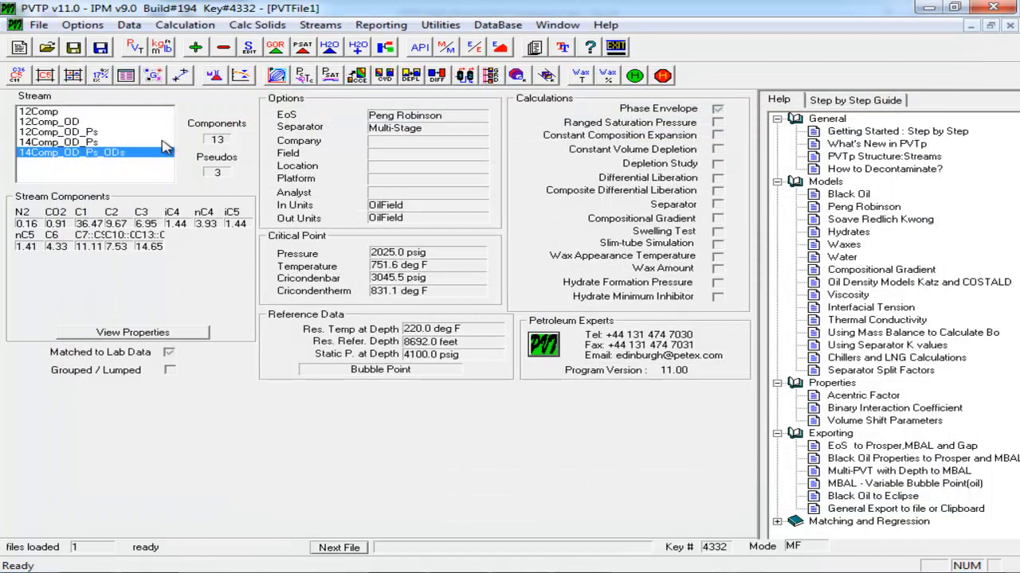
click(244, 76)
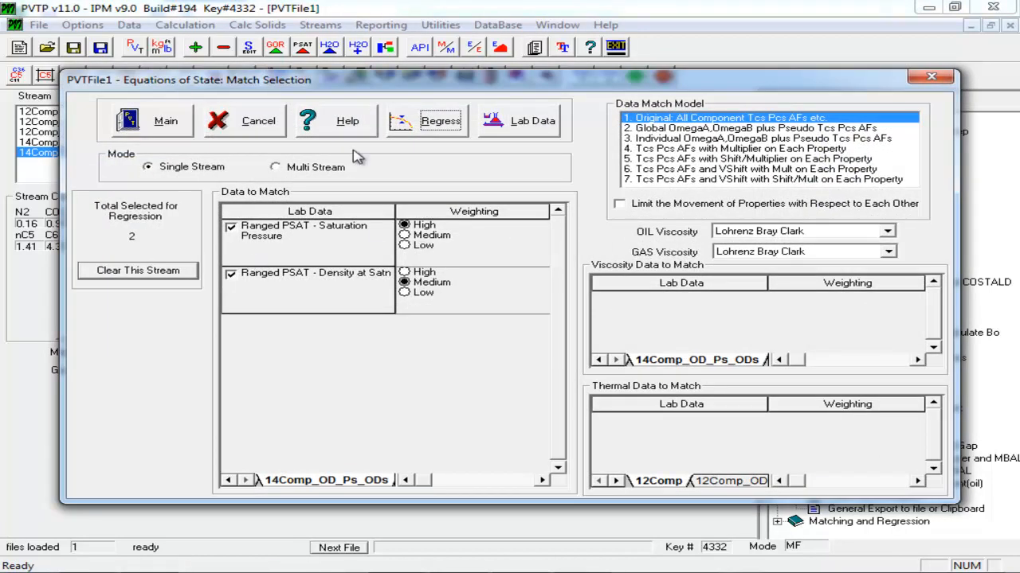
click(263, 121)
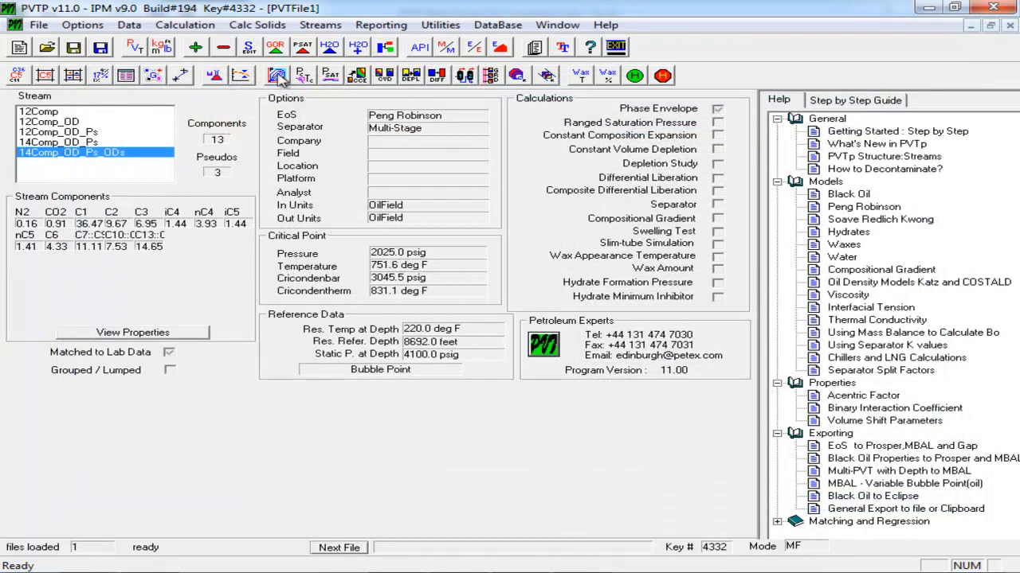
Step: Calculate and overlay the phase envelopes of the 14Comp_OD_Ps and 14Comp_OD_Ps_ODs streams
click(291, 78)
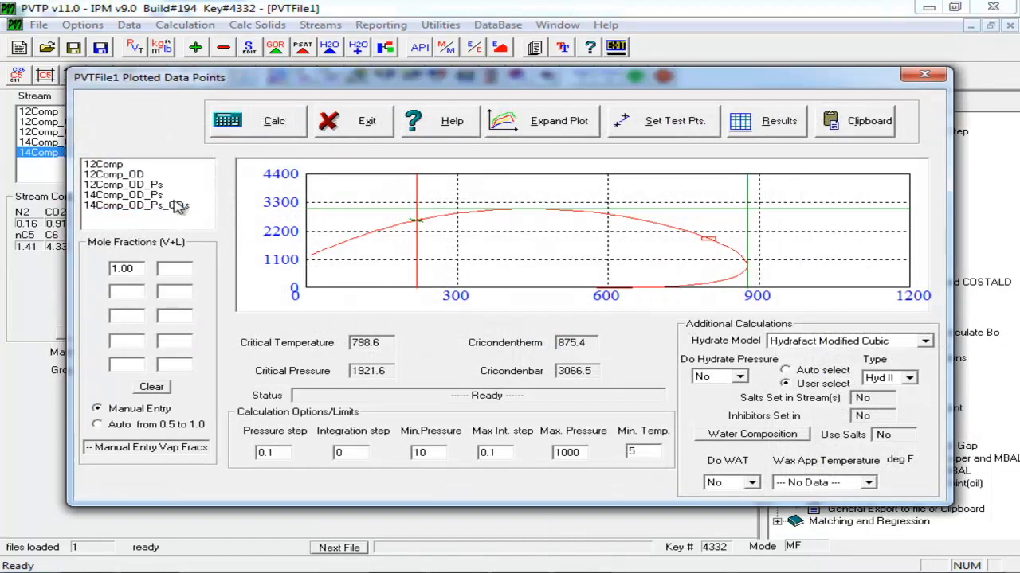
click(167, 196)
ctrl+click(163, 206)
click(231, 123)
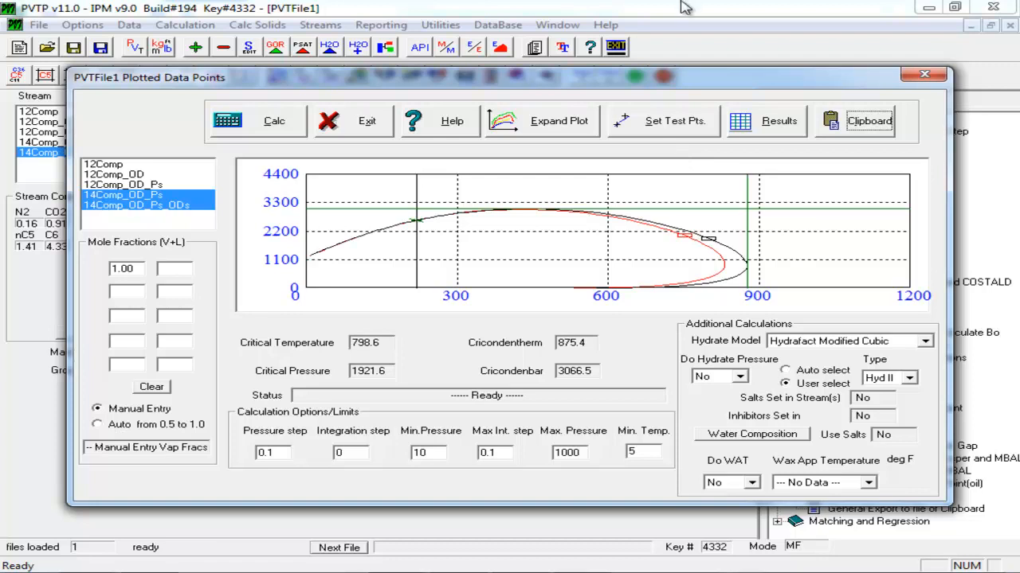
Step: Leave the phase envelope plot and check the black oil properties of the matched 14Comp_OD_Ps_ODs stream
click(364, 124)
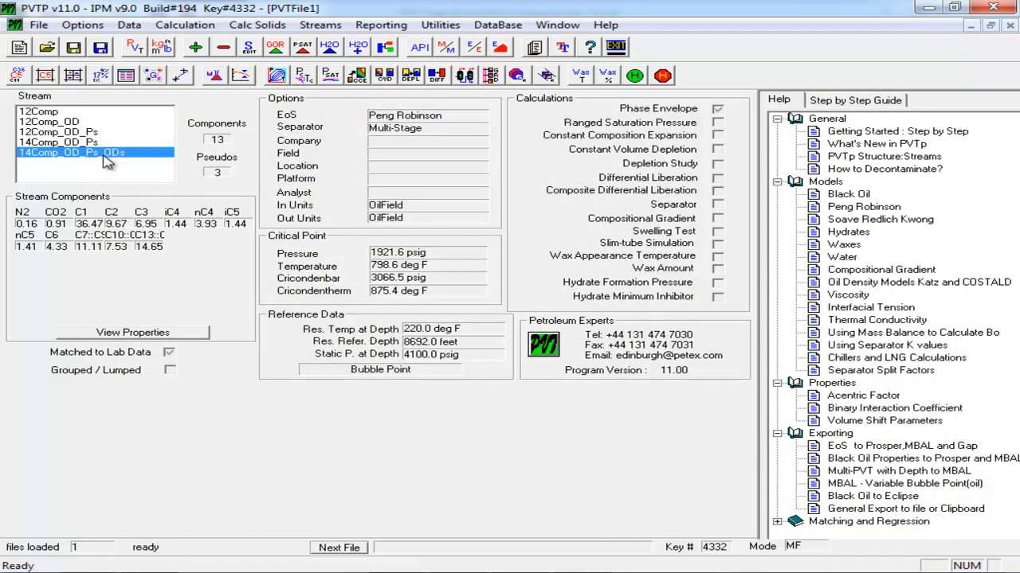
click(126, 75)
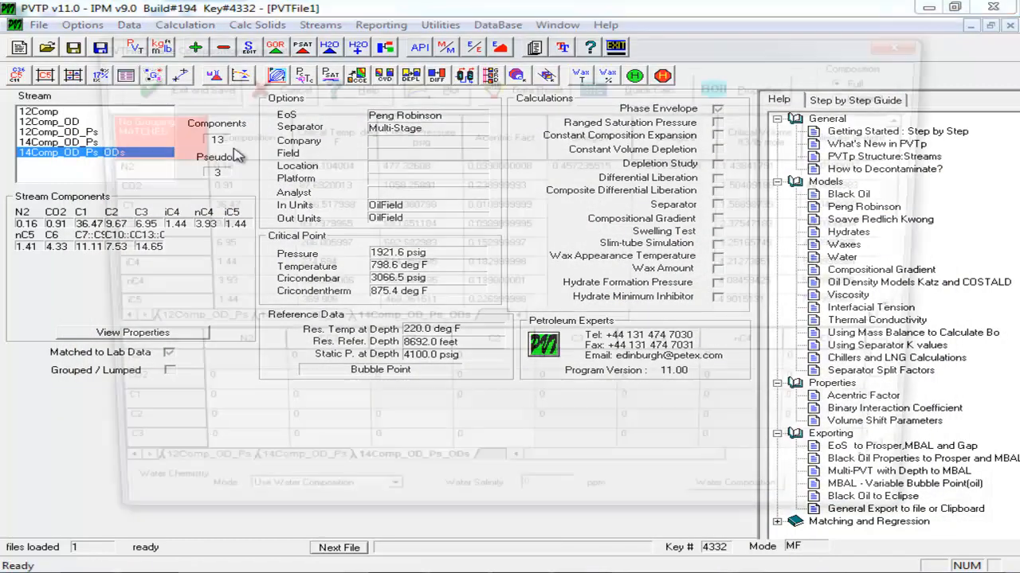
click(741, 84)
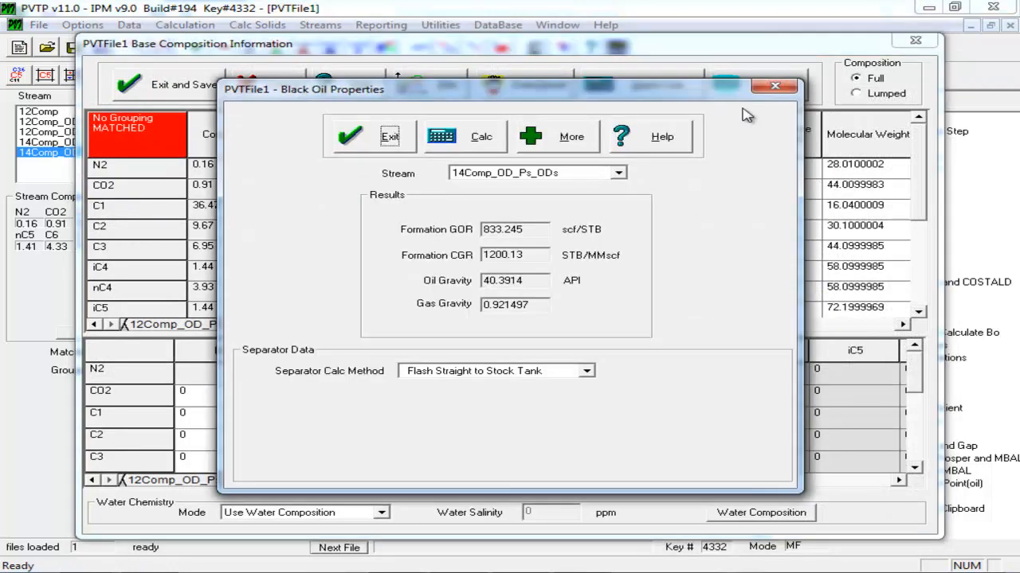
click(785, 88)
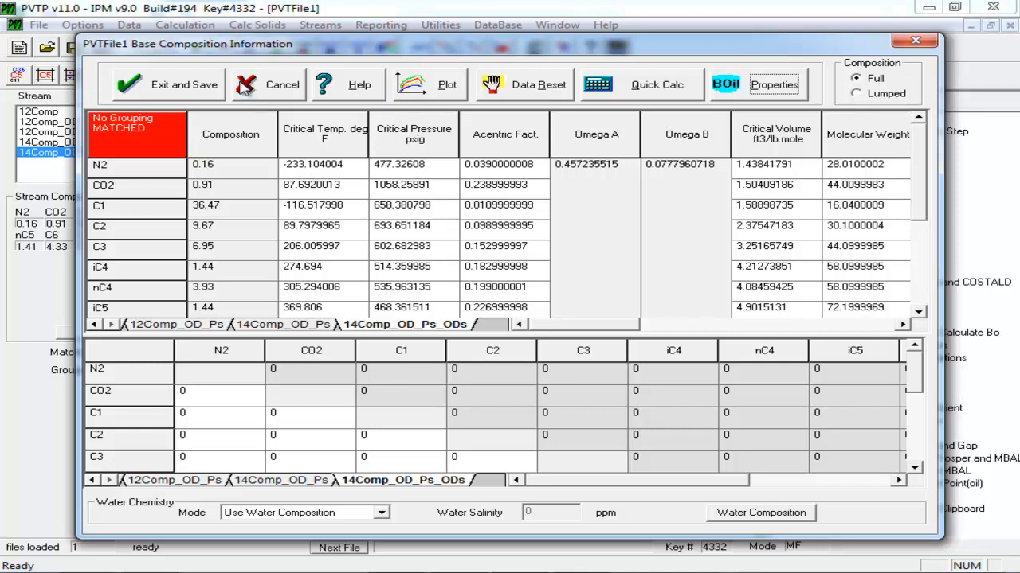
click(259, 85)
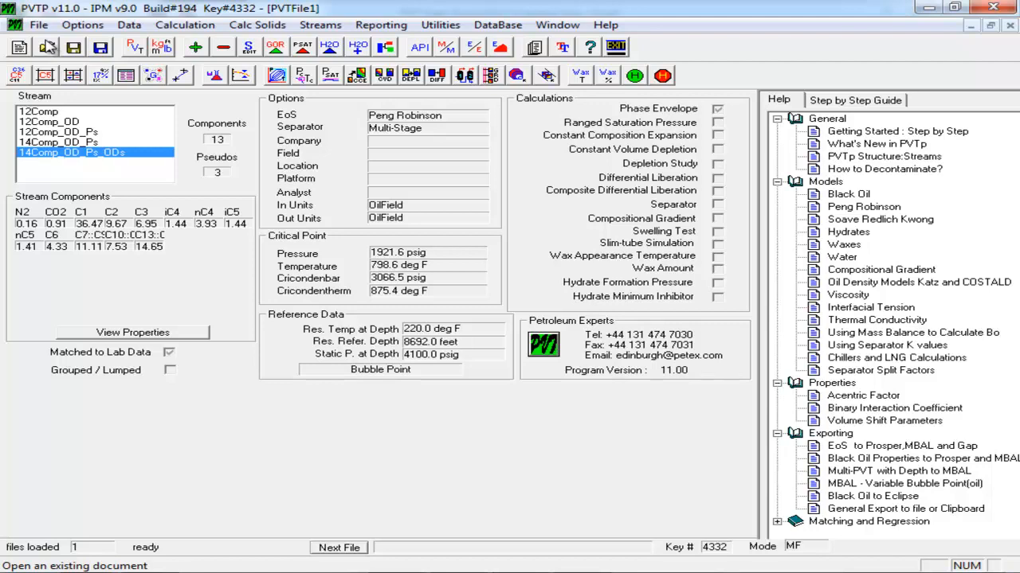
Step: Save the project under the file name Psat_Project.pvi in the Exercises folder
click(38, 25)
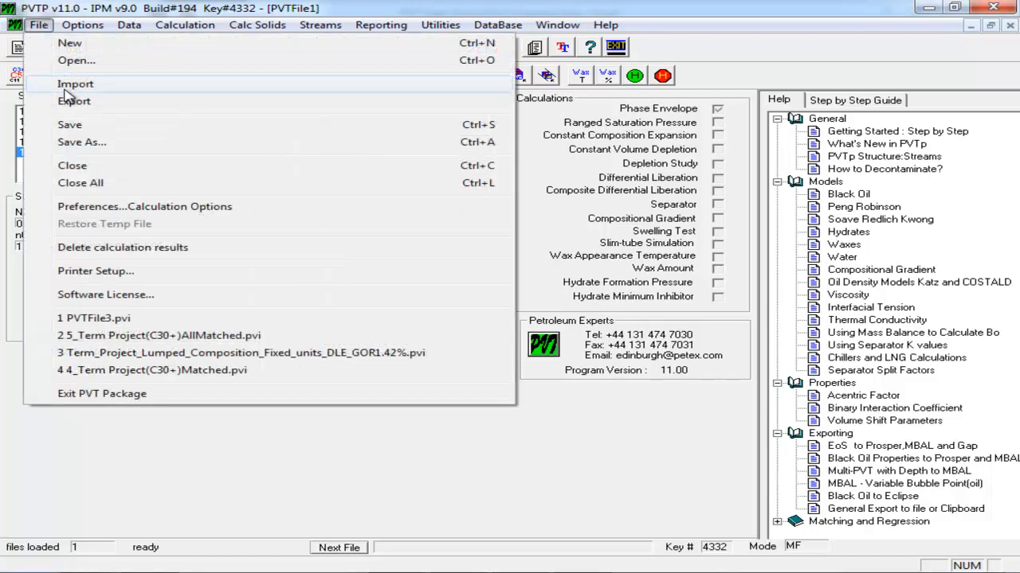
click(85, 144)
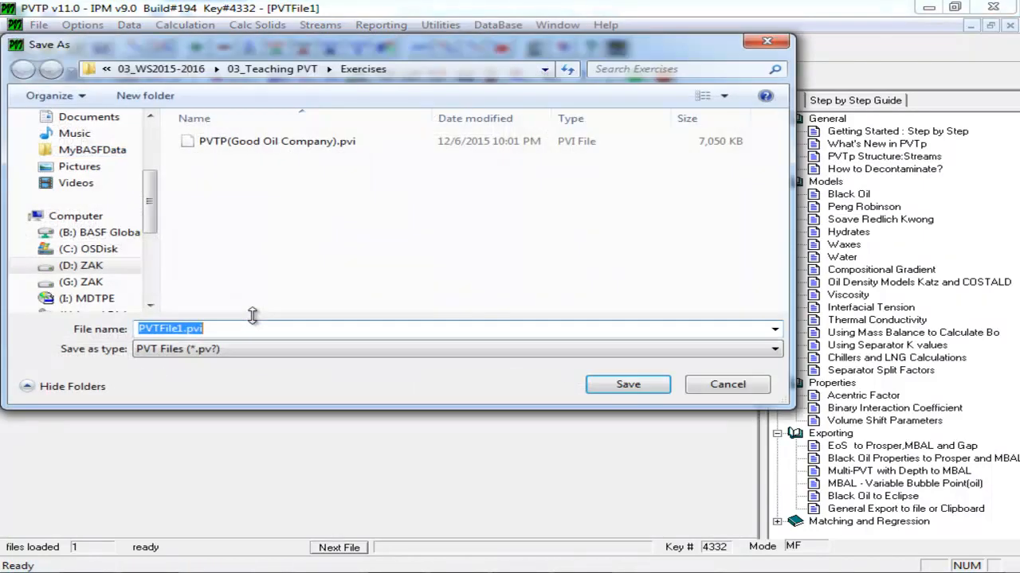
drag(187, 333, 136, 335)
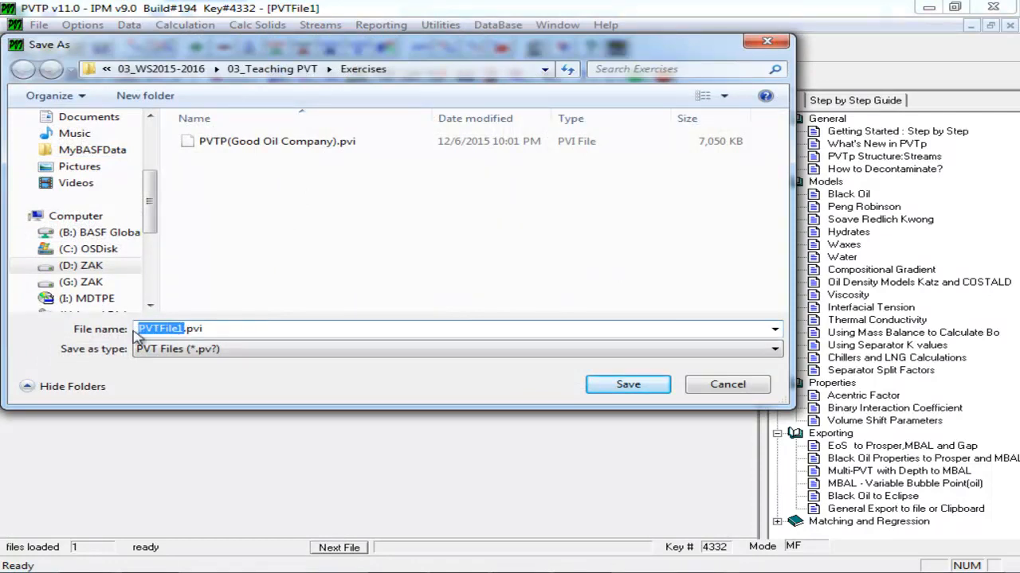
text(Psat)
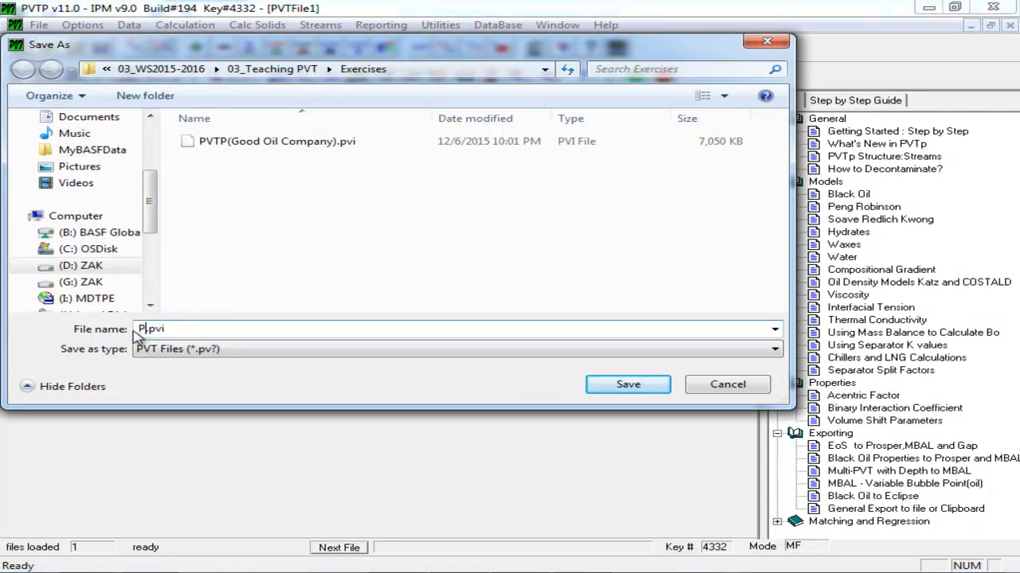
text(_Project)
key(Tab)
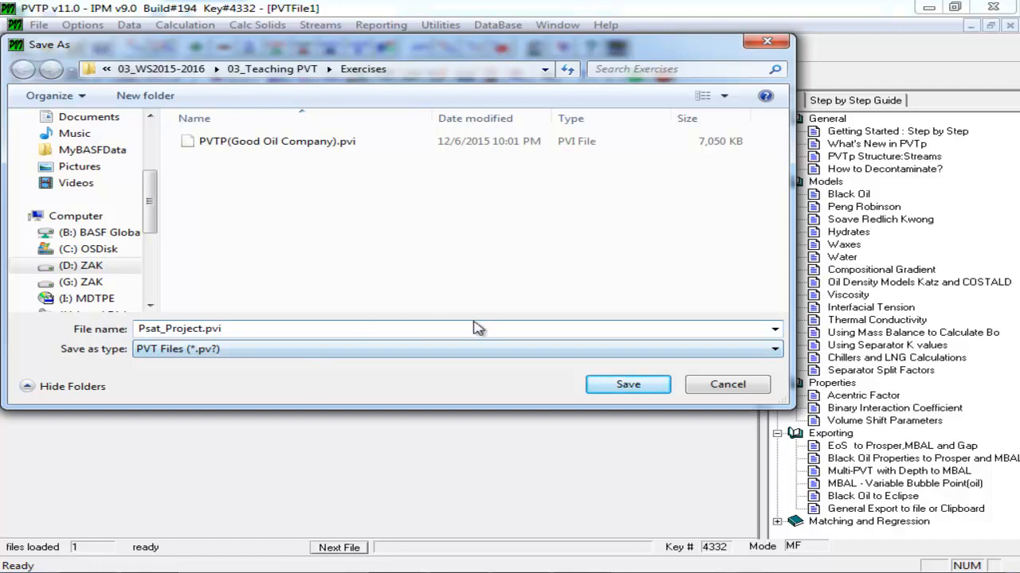
click(614, 384)
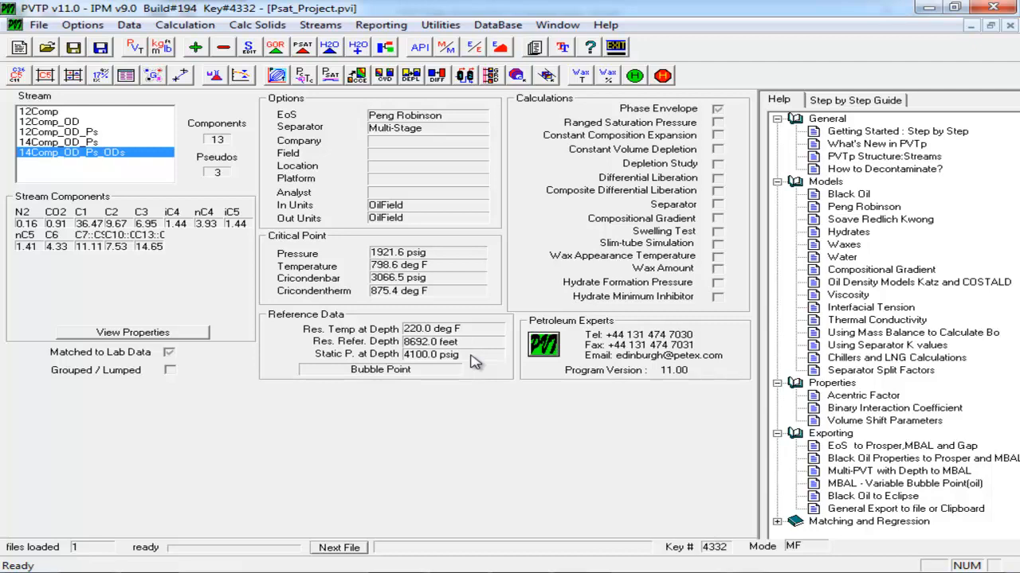
Step: Review the PSAT match data entered for the 14Comp_OD_Ps_ODs stream
click(213, 75)
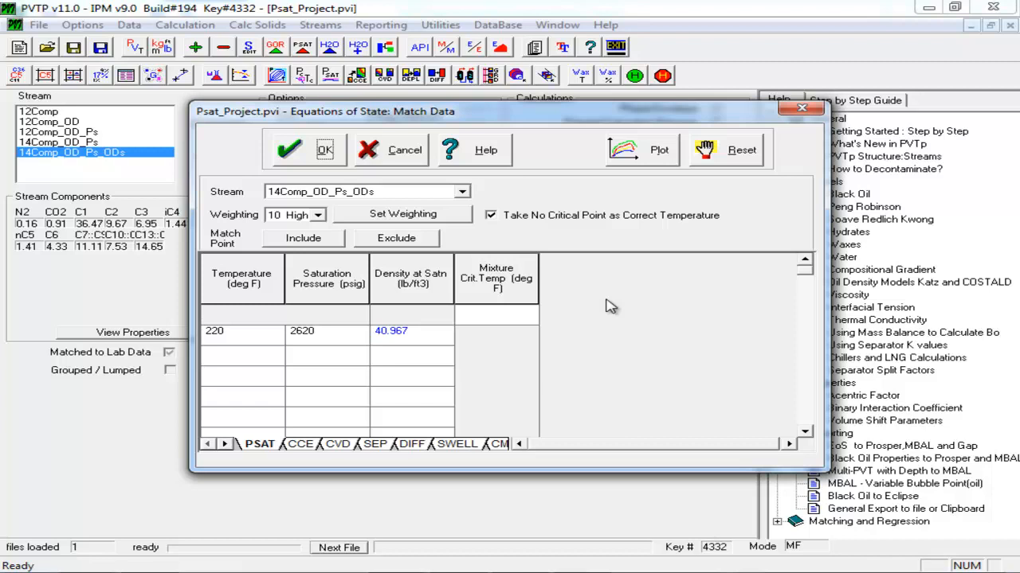
click(801, 108)
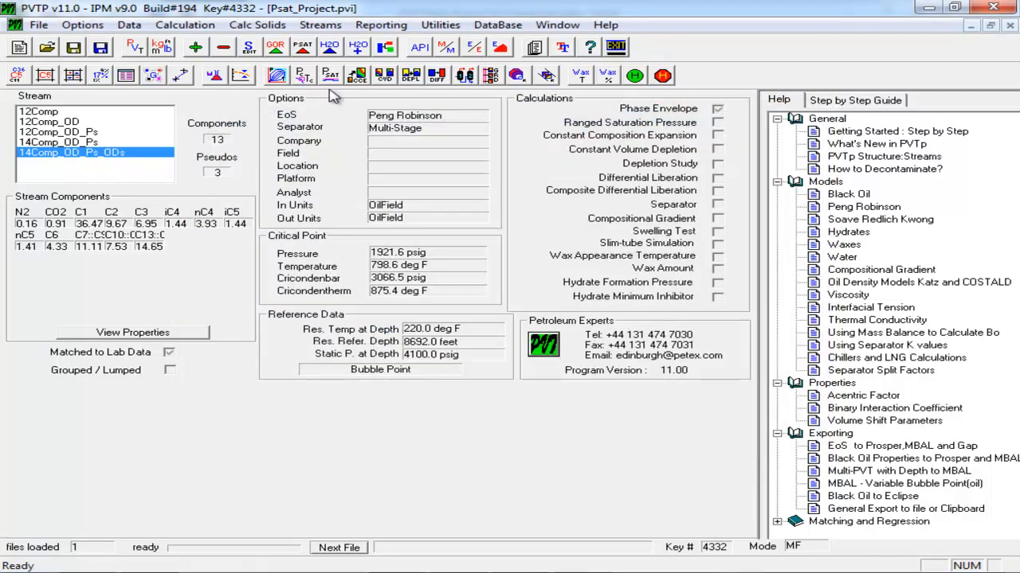
Step: Close all open files and create a new PVT file
click(38, 25)
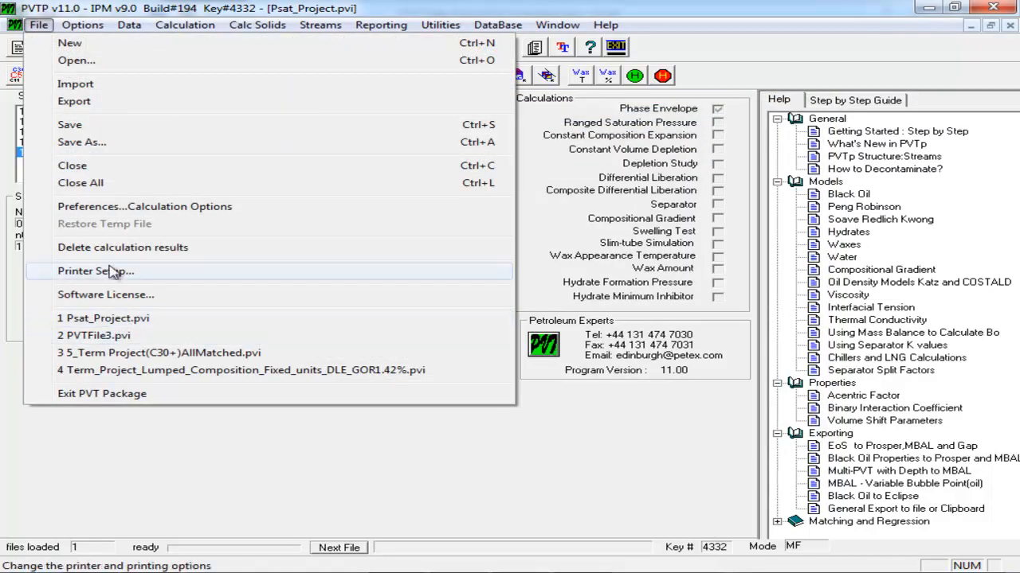
click(103, 185)
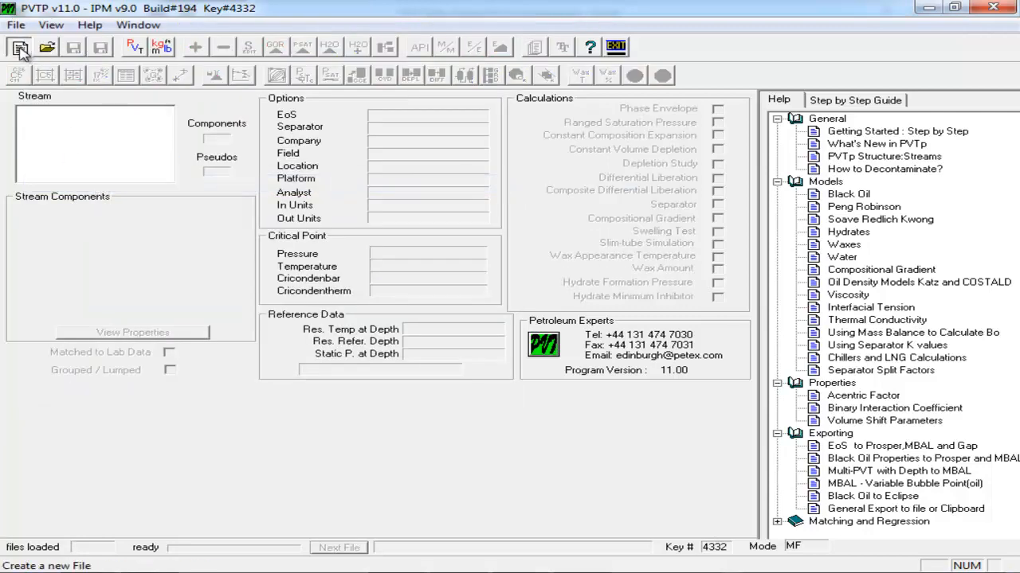
click(19, 48)
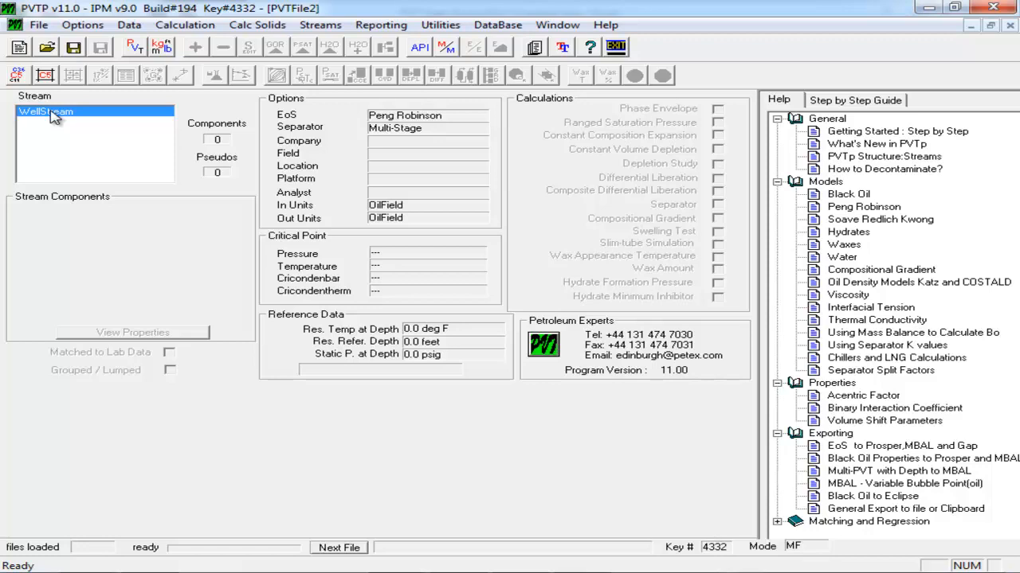
Step: Enable the full-composition volume shift for WellStream in the system options, keeping Peng Robinson as the equation of state
click(82, 26)
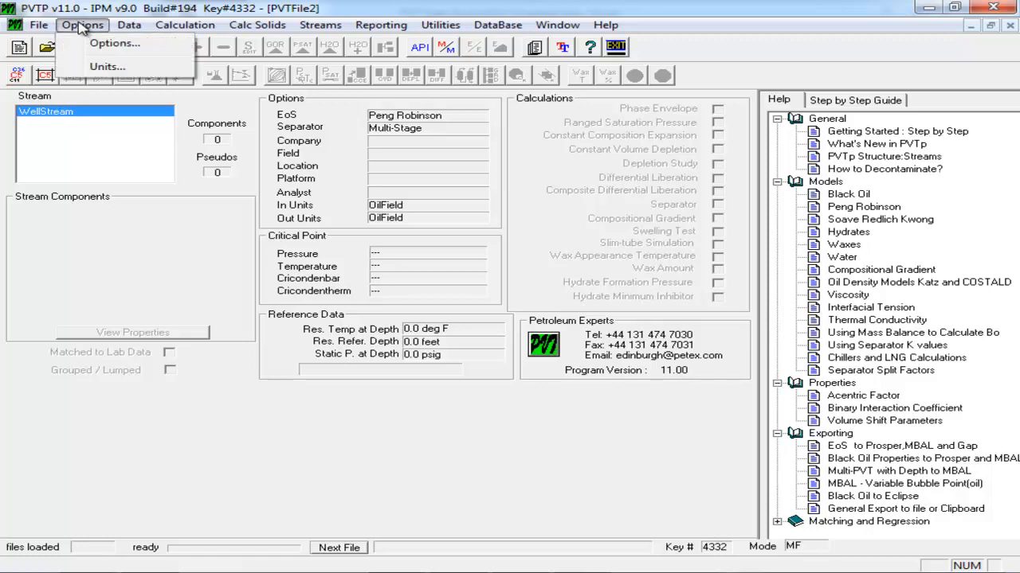
click(94, 43)
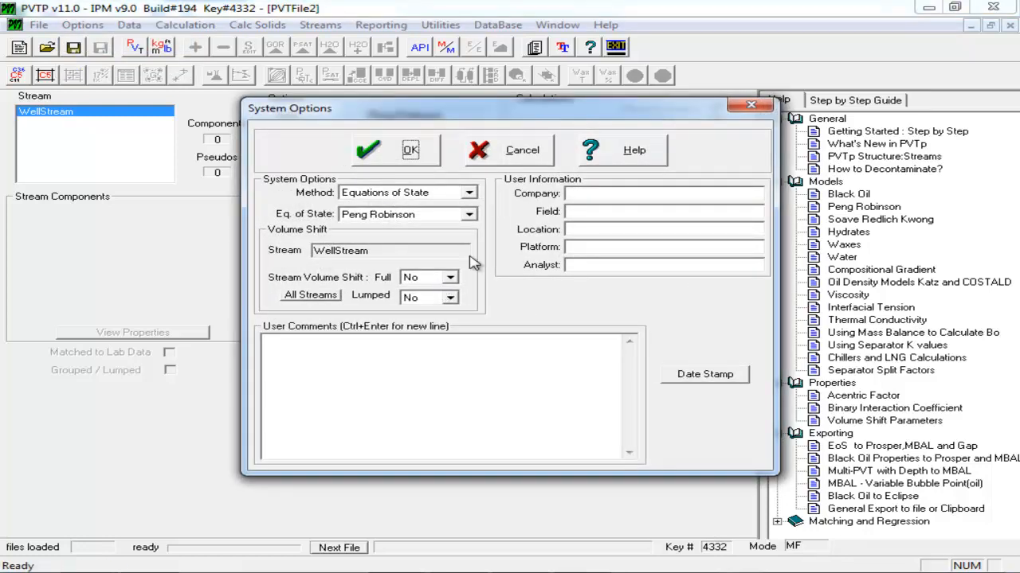
click(770, 106)
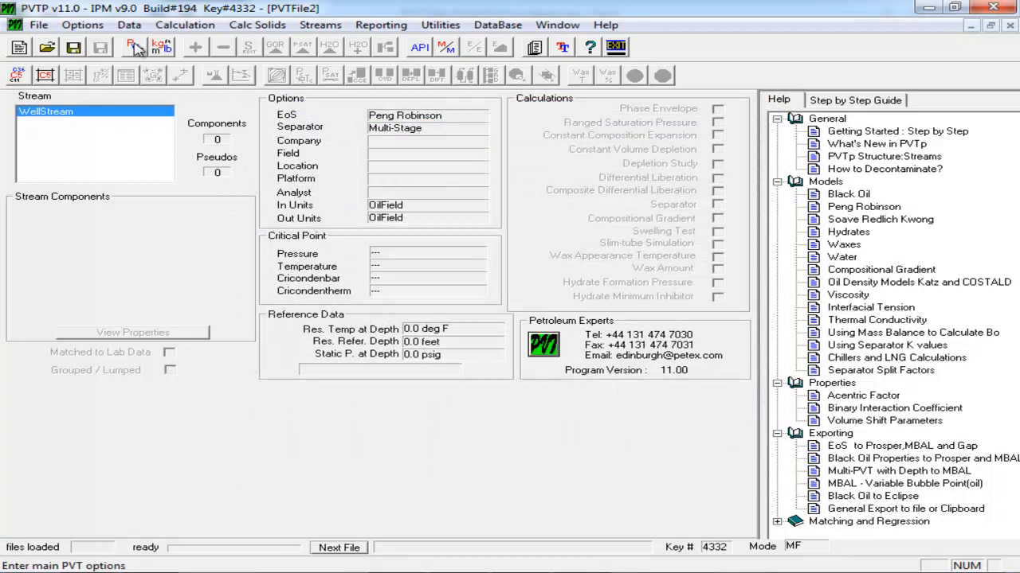
click(137, 47)
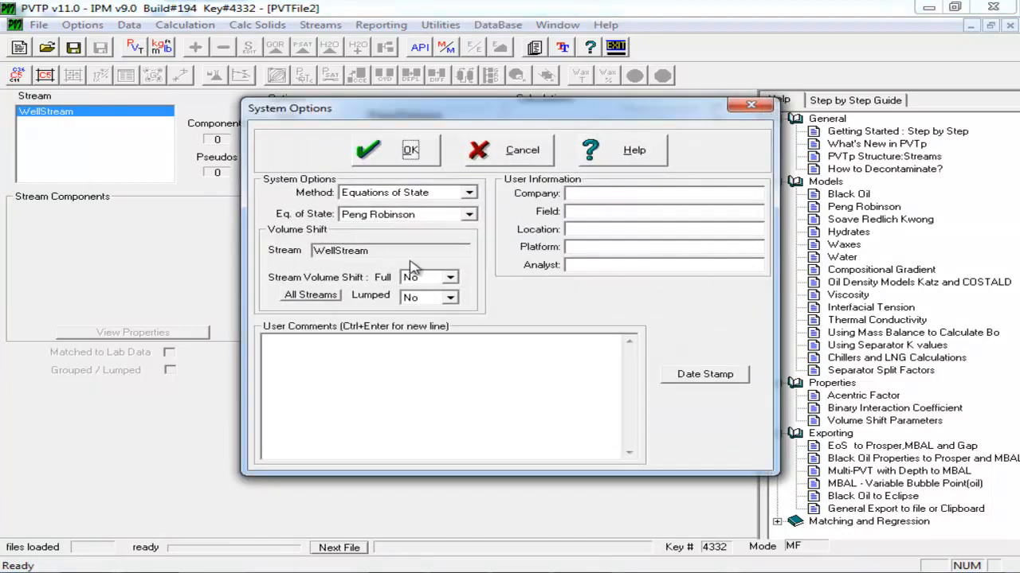
click(434, 278)
click(411, 303)
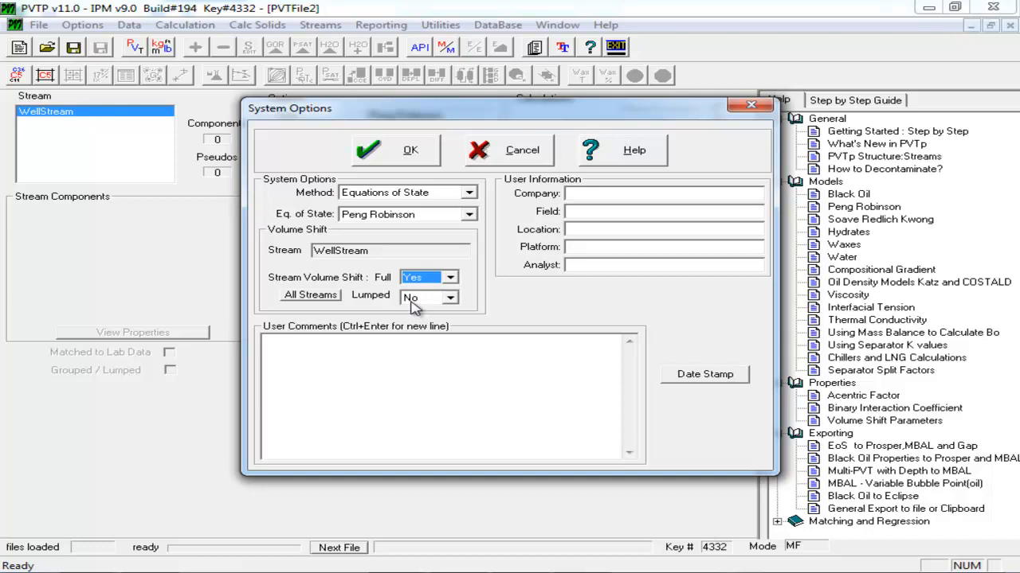
click(367, 151)
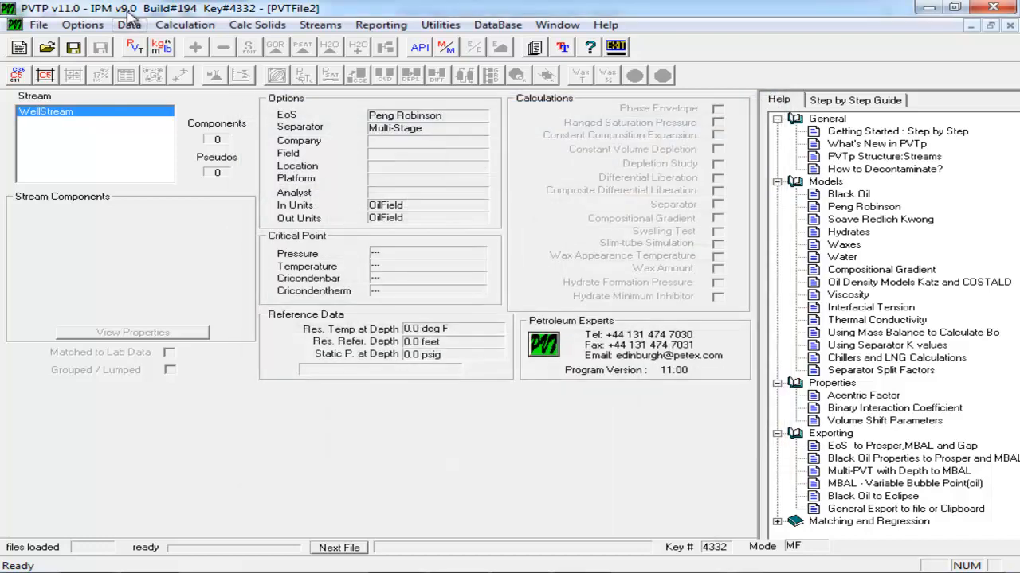
Step: Select C1, C2, C3, iC4, nC4 and N2 as WellStream components and continue to composition input without pseudo components
click(44, 75)
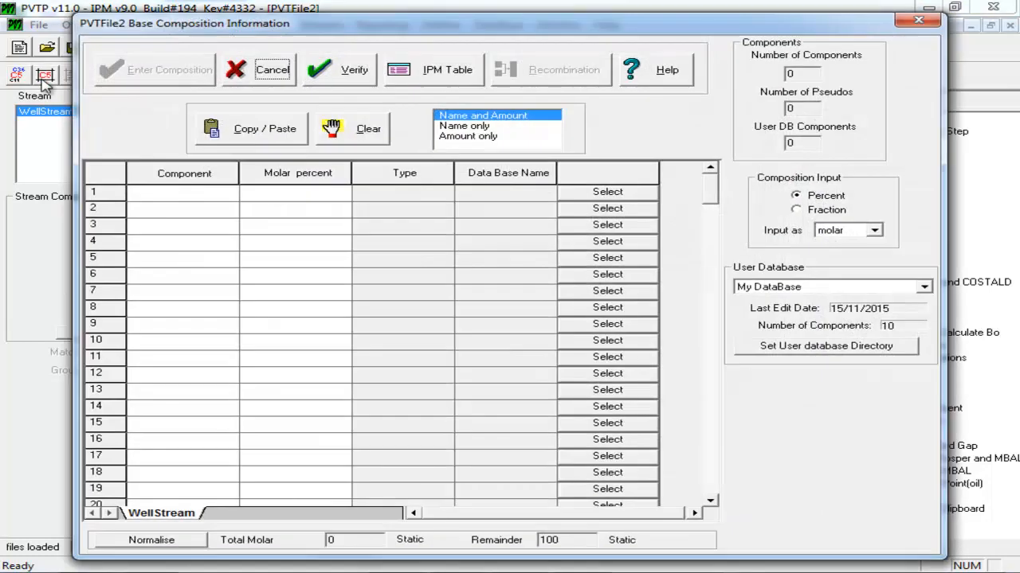
click(900, 20)
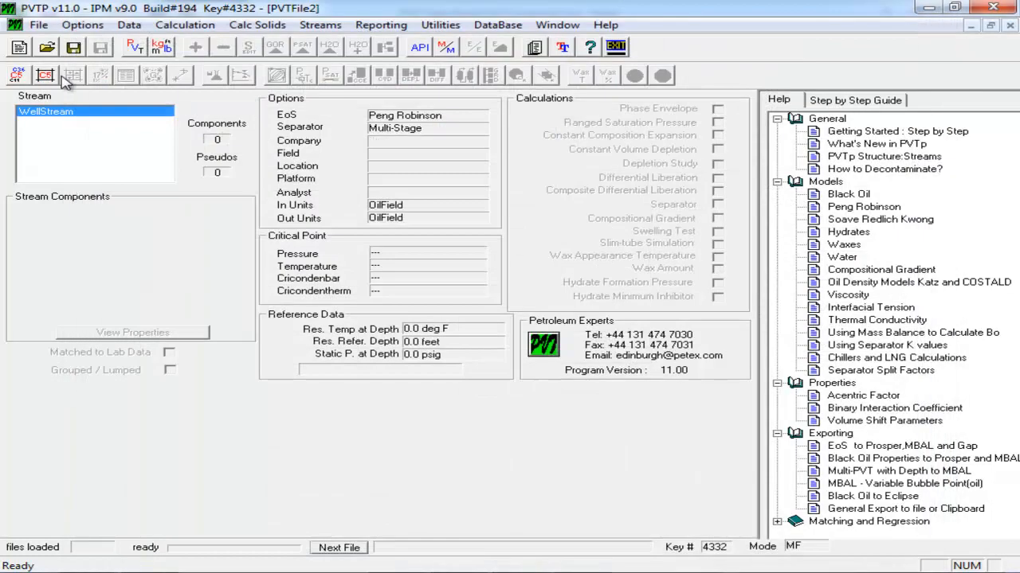
click(18, 75)
drag(257, 236, 227, 266)
click(414, 226)
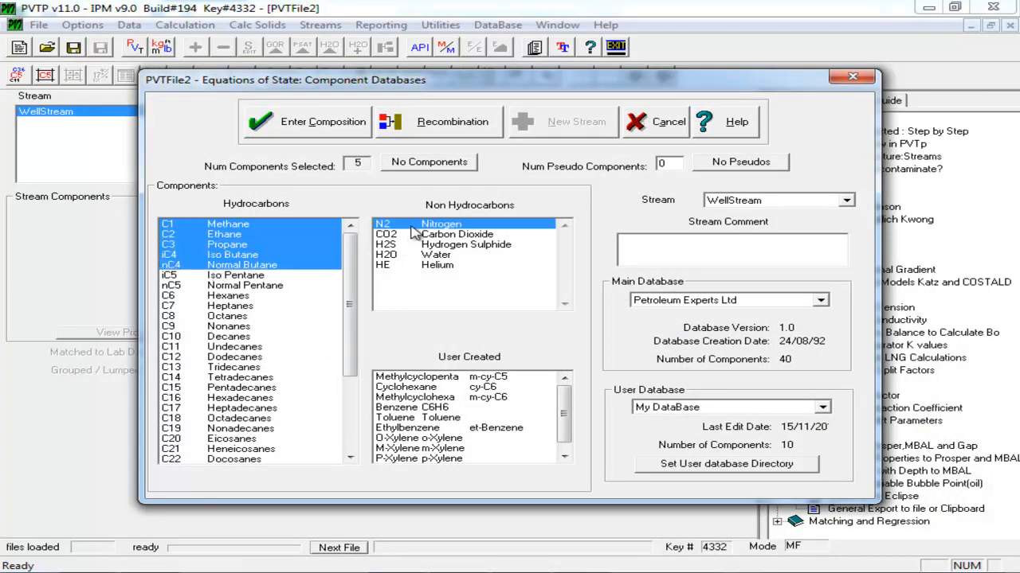
click(316, 129)
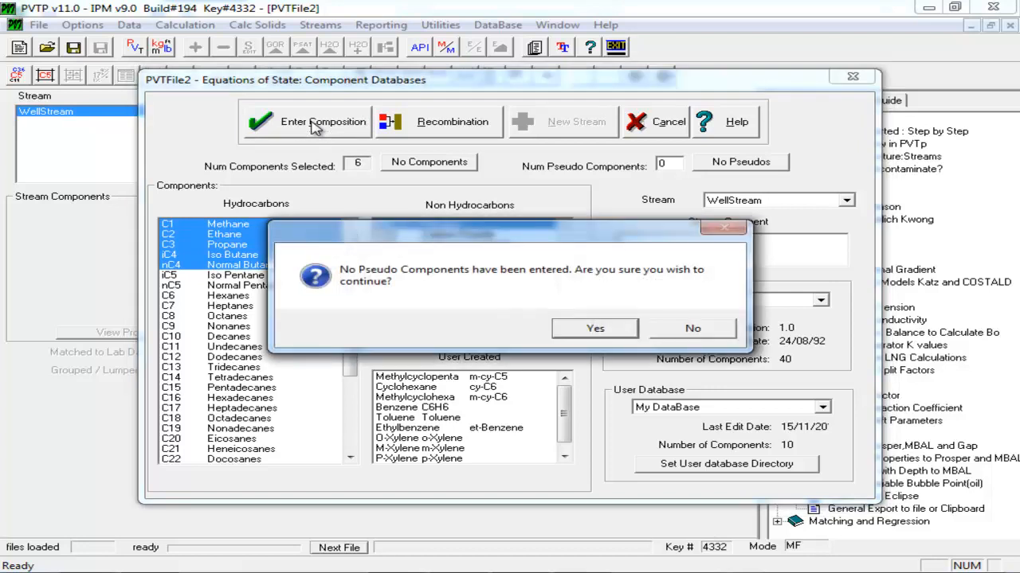
click(596, 330)
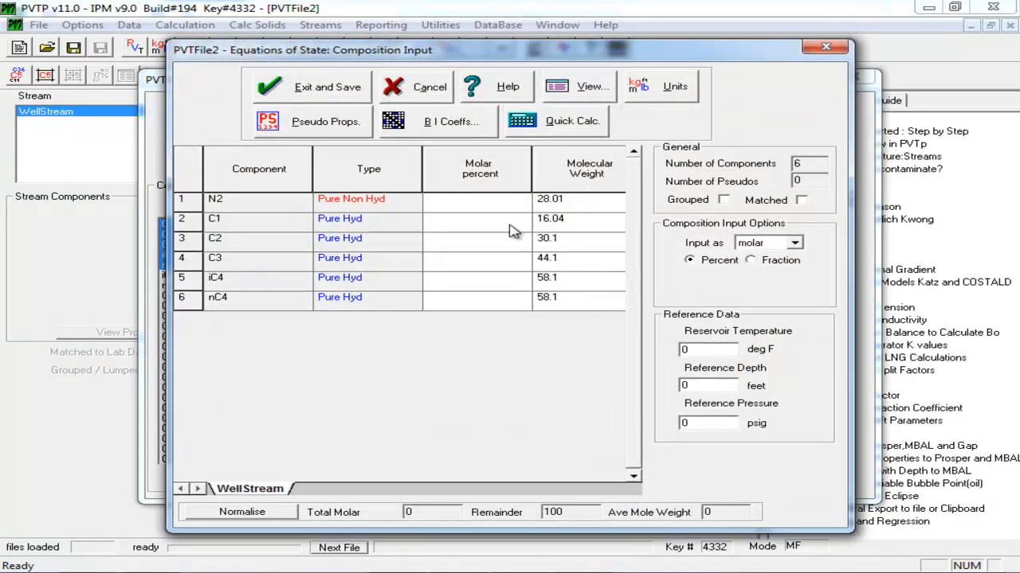
Step: Enter a molar percent of 0.1 for each of N2, C1, C2, C3 and iC4
click(468, 206)
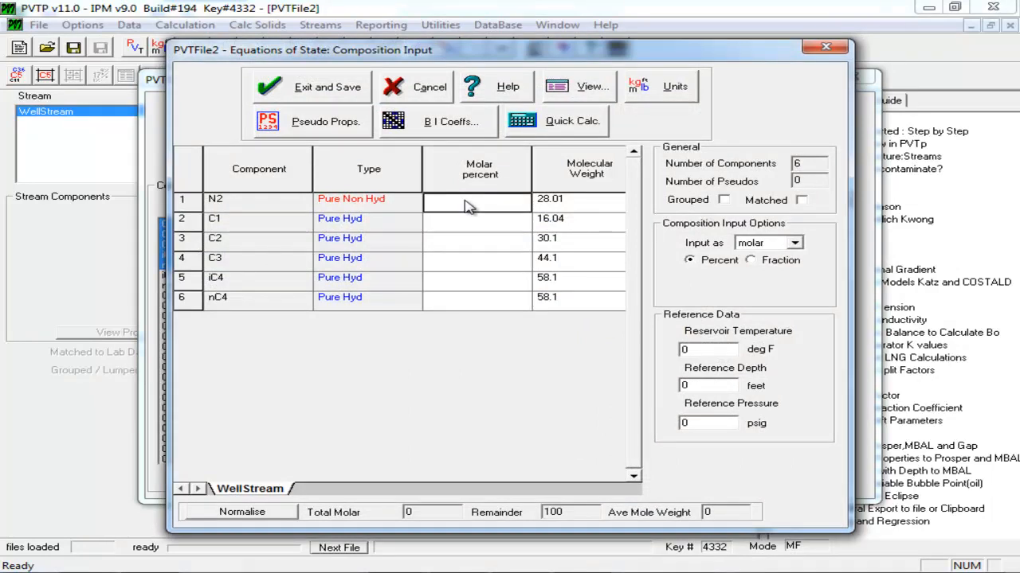
text(0.1)
click(470, 221)
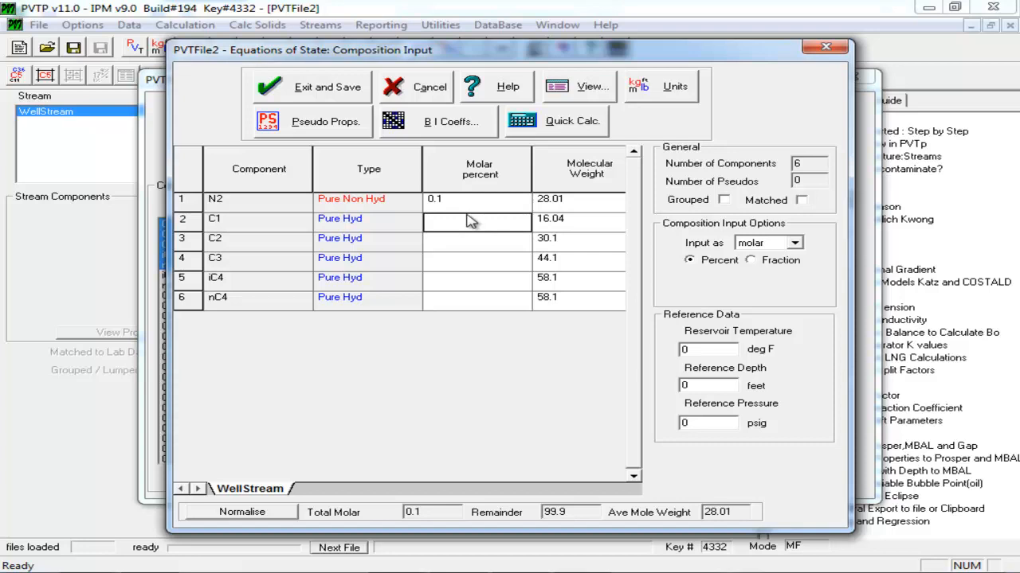
text(0.1)
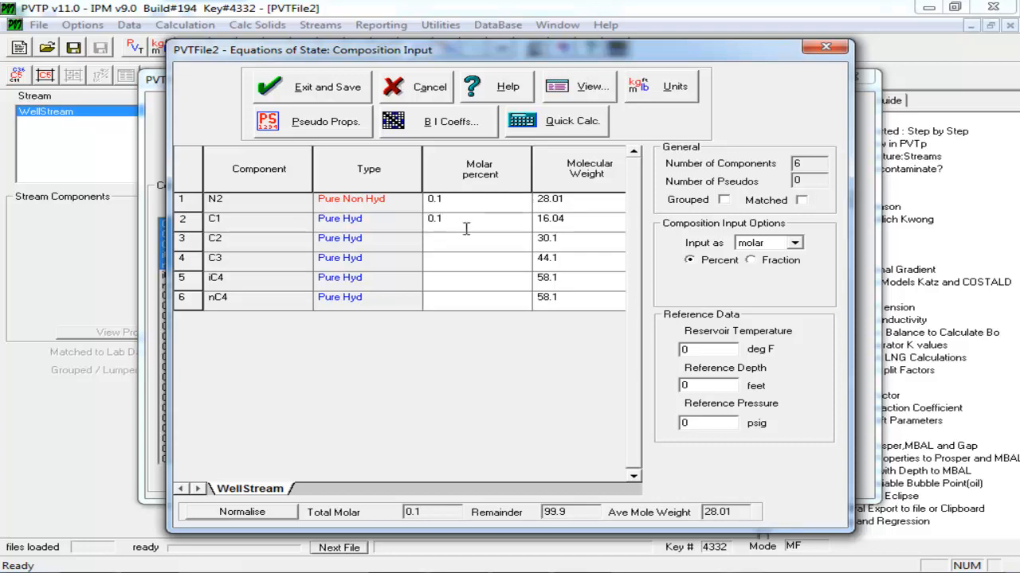
click(461, 242)
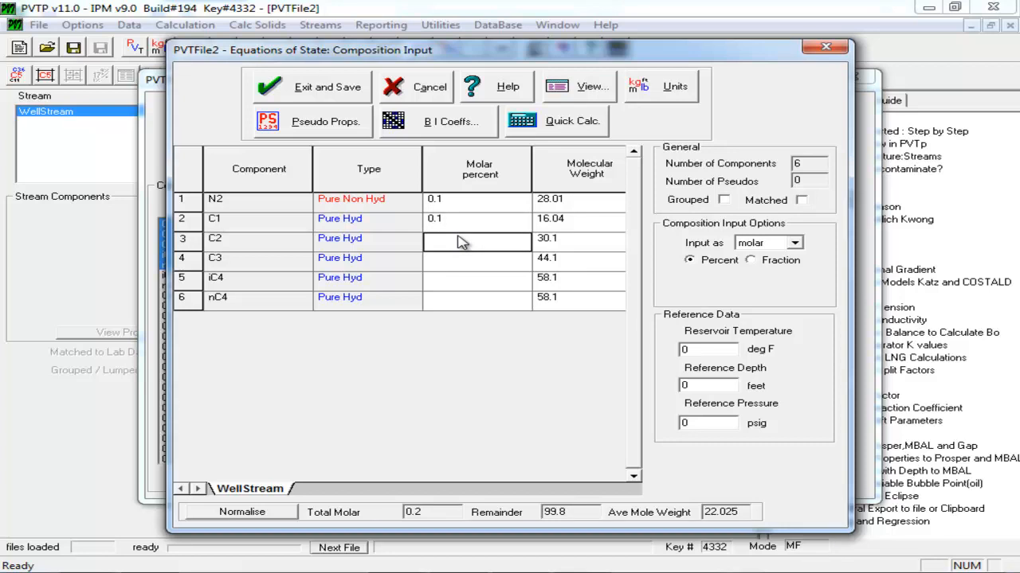
text(0.1)
click(443, 264)
text(0.1)
click(448, 277)
text(0.1)
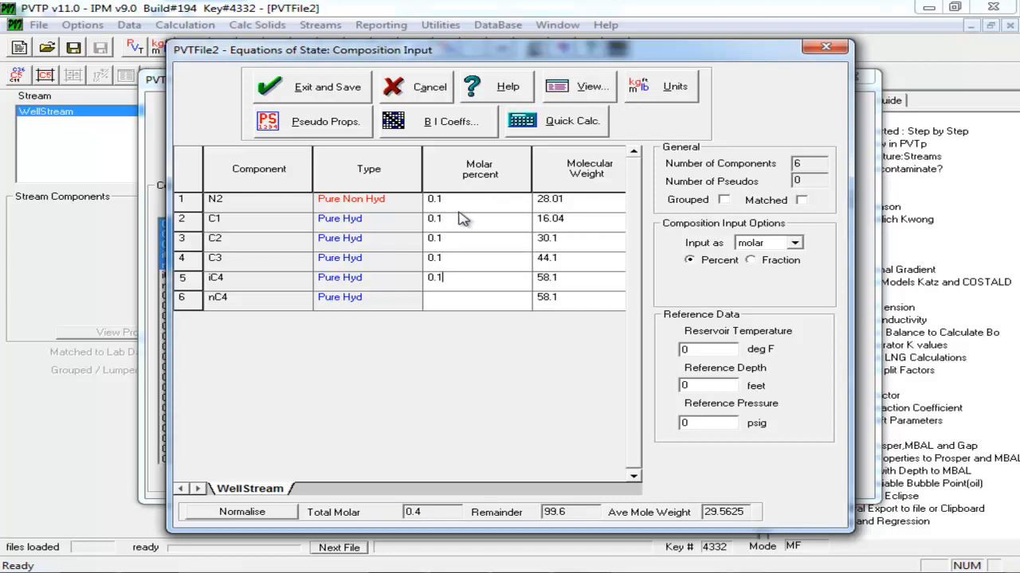
Step: Set the nC4 molar percent to 0.5 and save the composition with the values adjusted to total 100%
click(448, 307)
text(0.5)
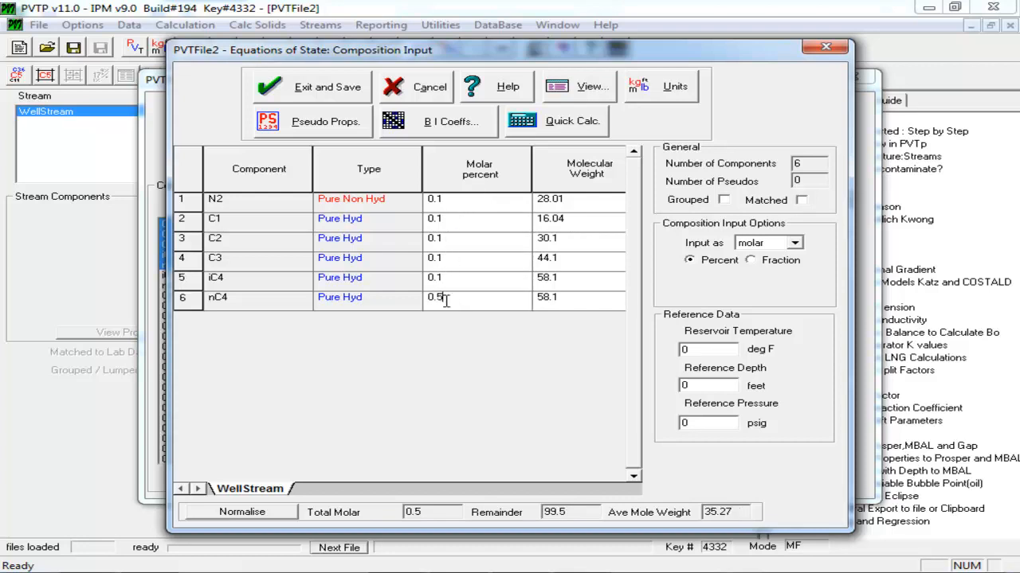
click(293, 90)
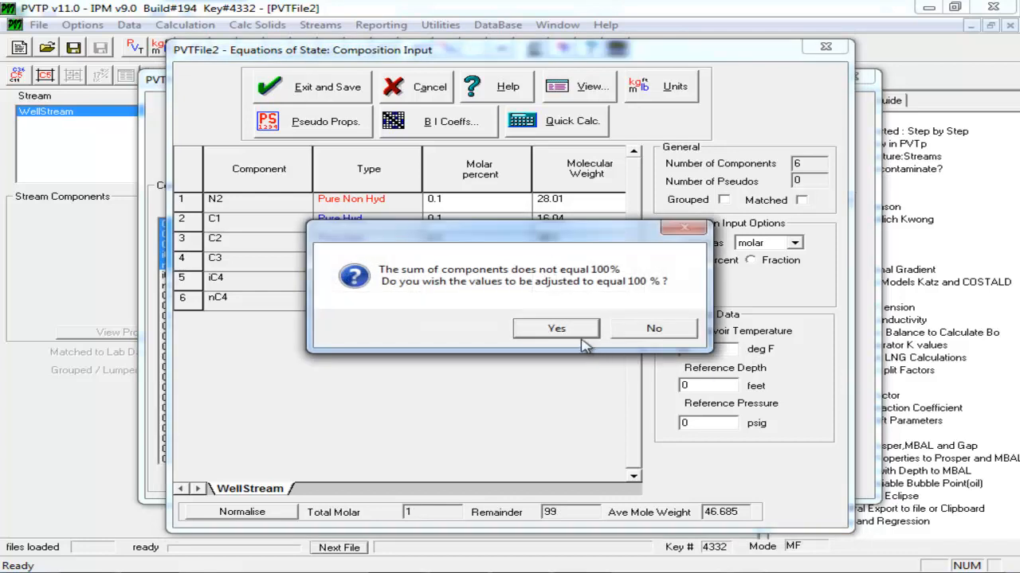
click(557, 329)
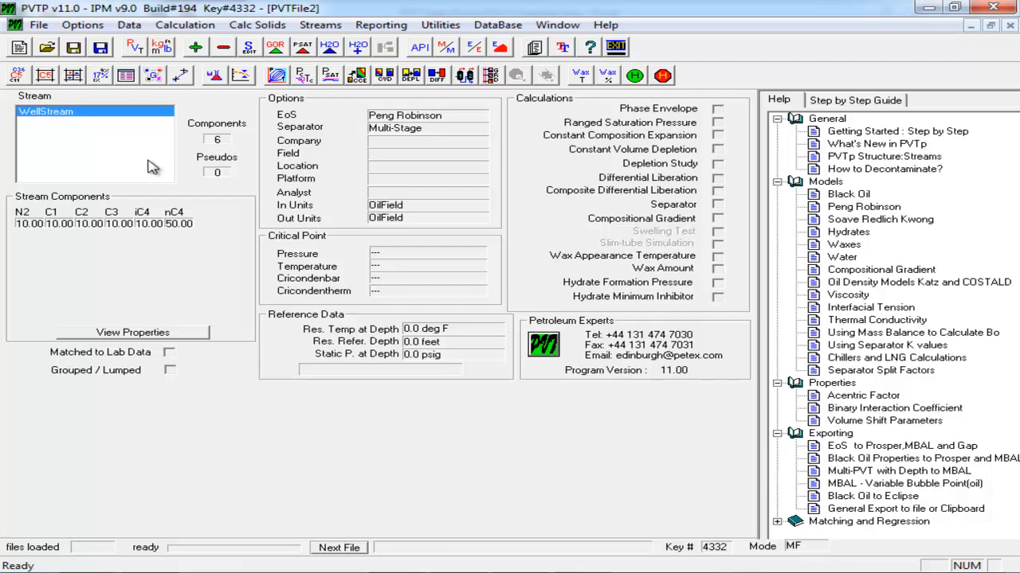
Step: Examine WellStream's equation-of-state match data, including the weighting choices and the PSAT, CCE, DIFF and SEP tables, and accept it without entering data
click(215, 76)
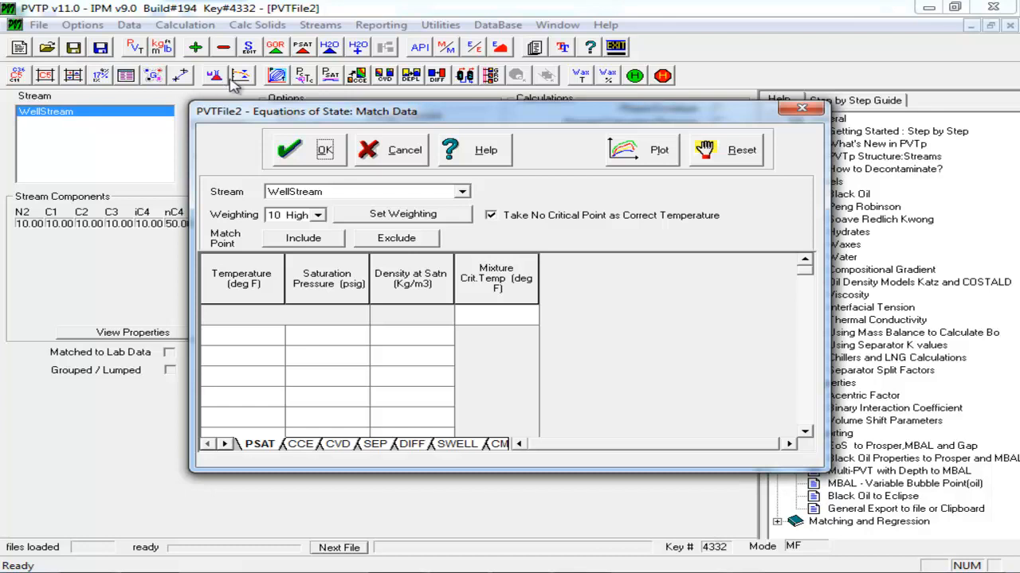
click(306, 340)
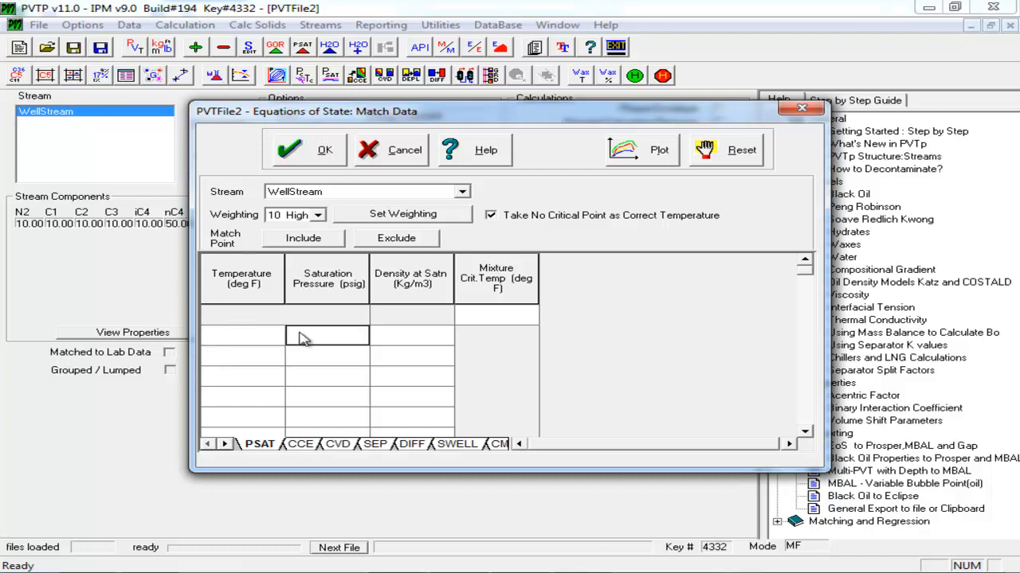
click(316, 215)
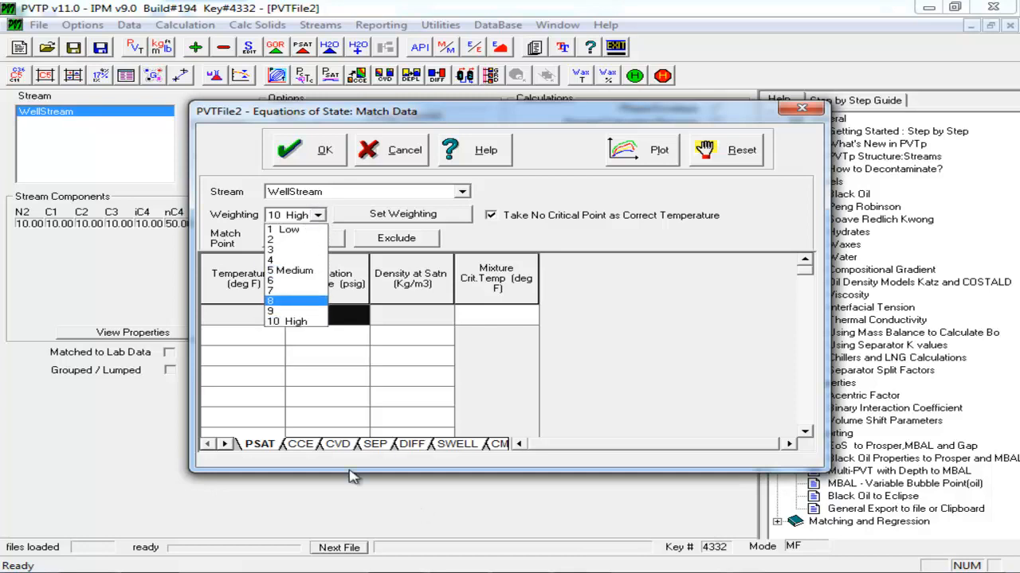
click(305, 450)
click(301, 446)
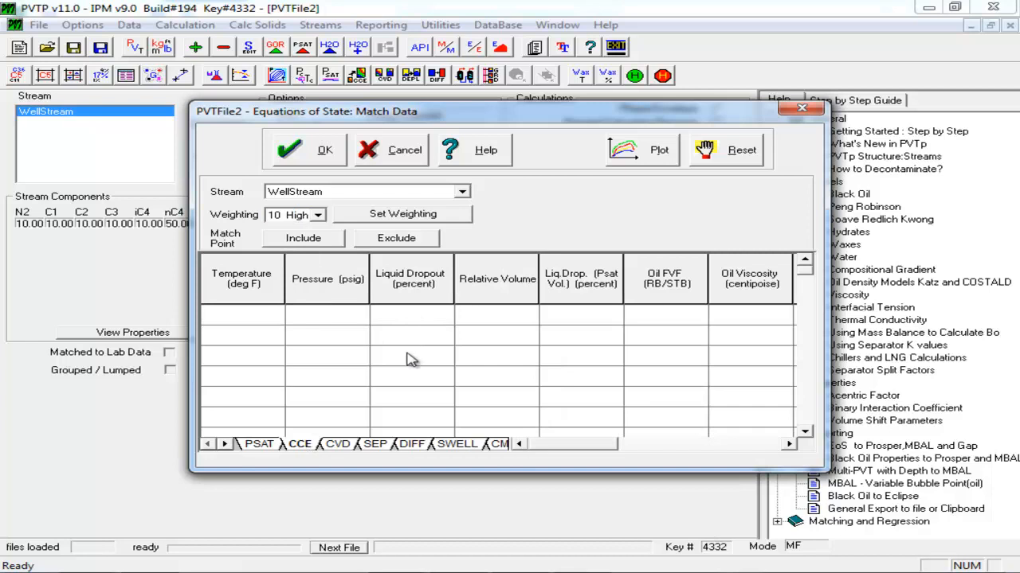
click(413, 446)
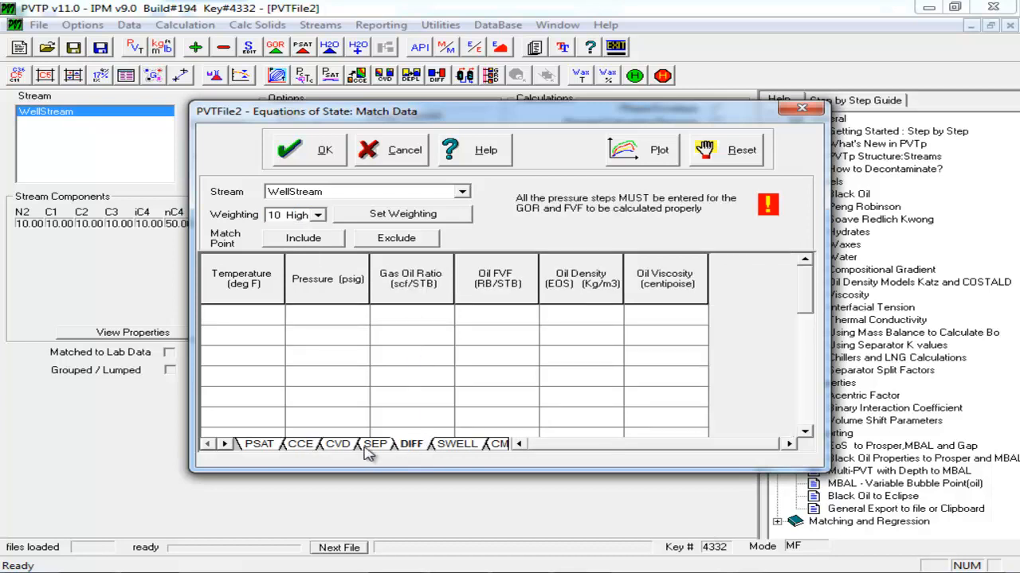
click(377, 446)
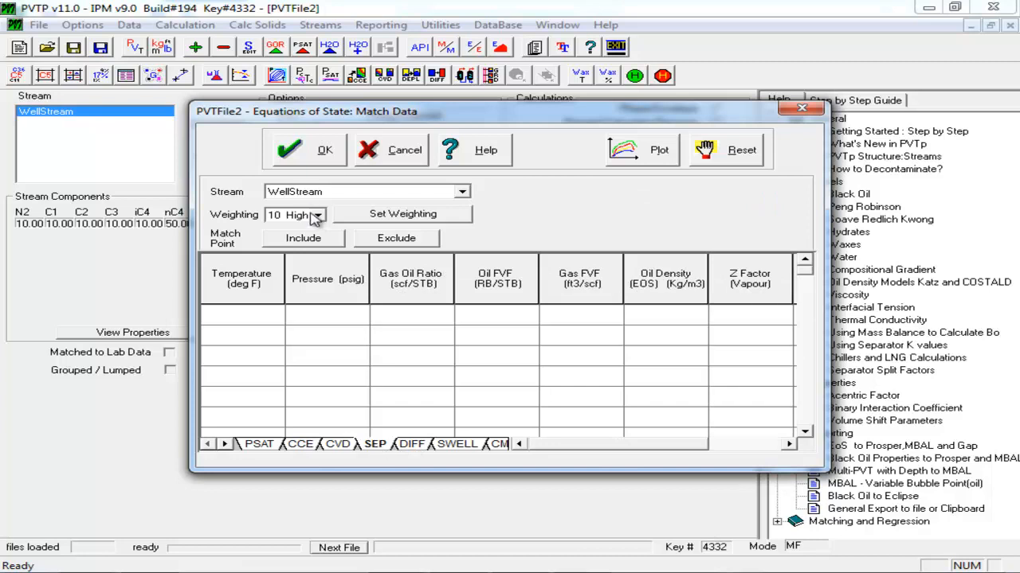
click(296, 149)
click(325, 149)
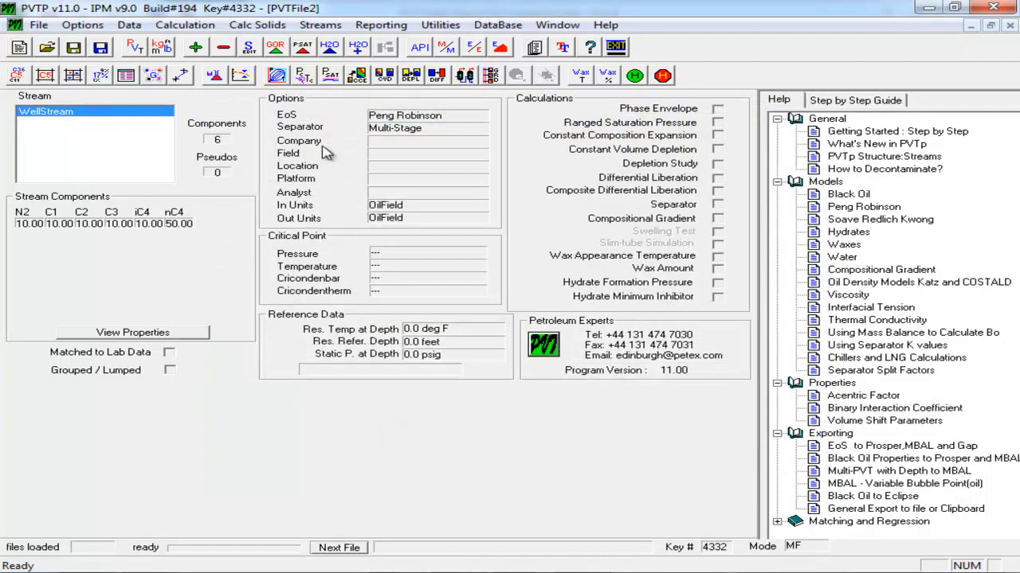